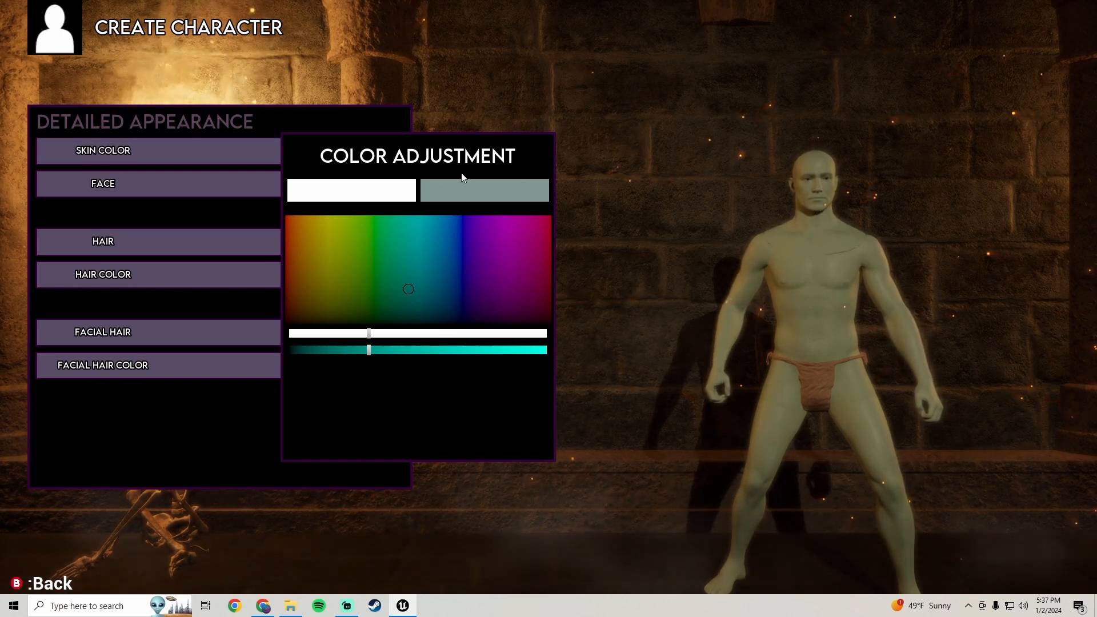
Step: Try a different skin color for the character in the color adjustment spectrum
{"action": "mouse_move", "coordinate": [393, 303]}
{"action": "left_mouse_down"}
{"action": "mouse_move", "coordinate": [397, 293]}
{"action": "mouse_move", "coordinate": [457, 287]}
{"action": "left_mouse_up"}
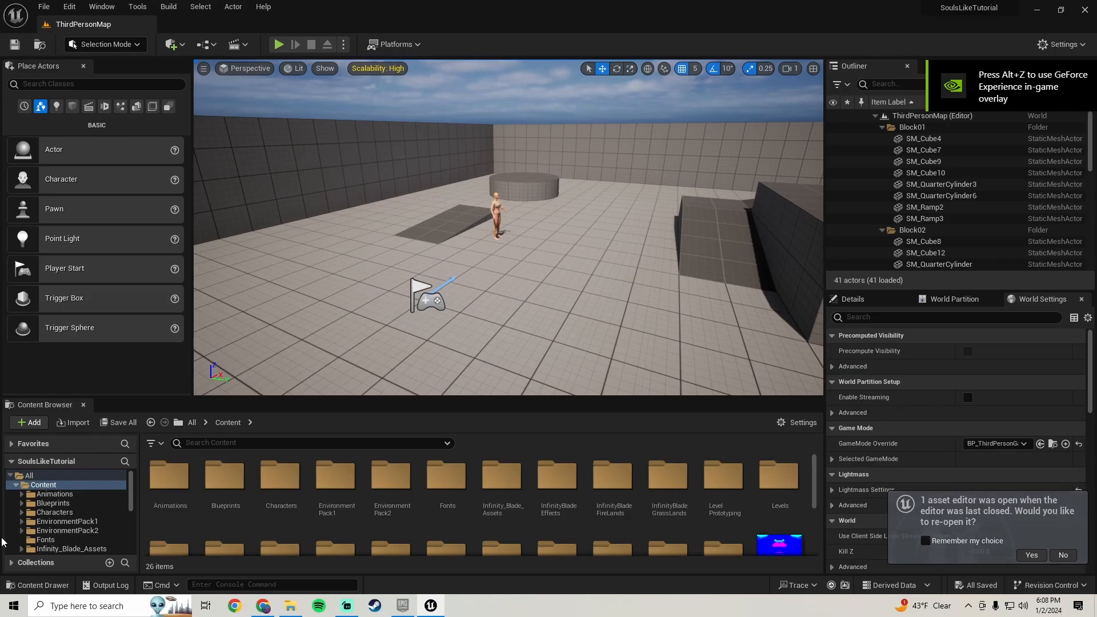
Step: Open the MainMenu level from the Content folder
{"action": "scroll", "coordinate": [430, 503], "scroll_direction": "down", "scroll_amount": 5}
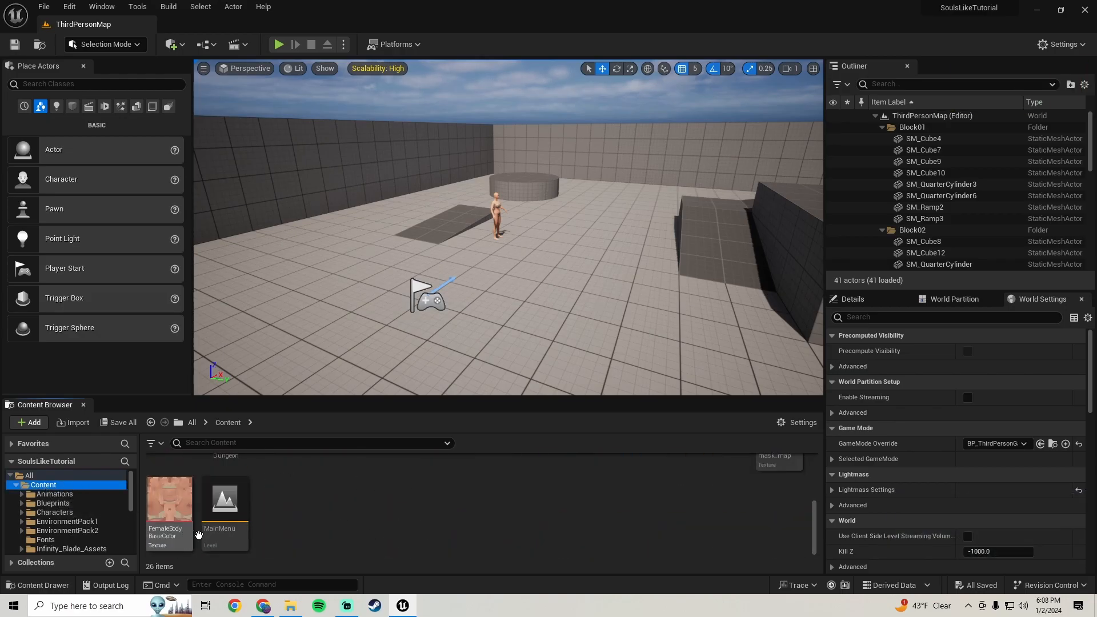
{"action": "double_click", "coordinate": [225, 537]}
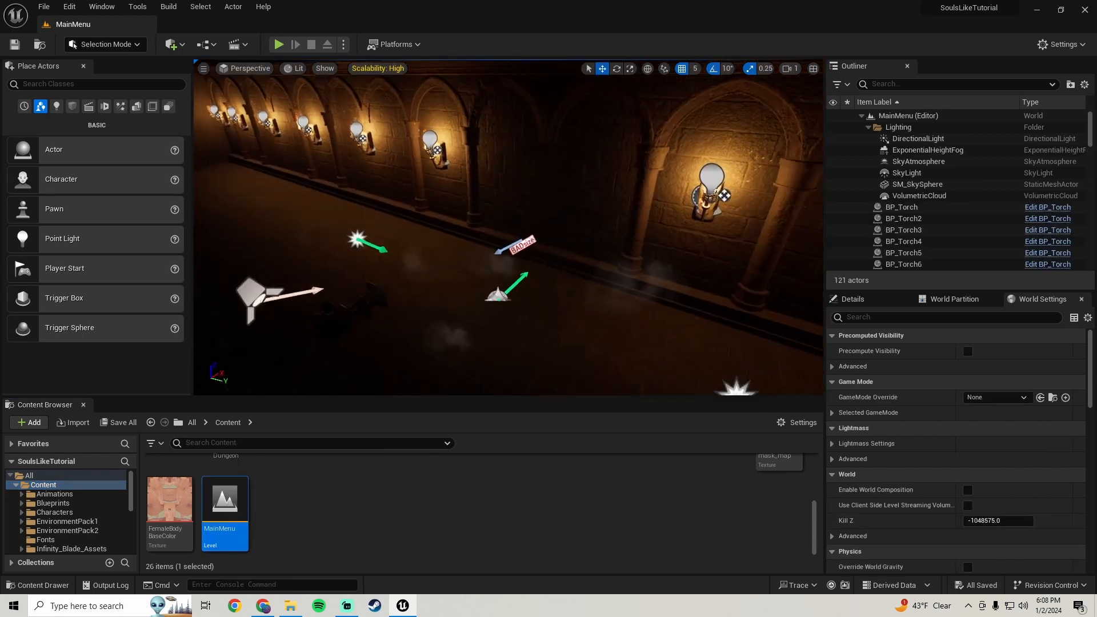
{"action": "right_click_drag", "start_coordinate": [509, 229], "coordinate": [576, 244]}
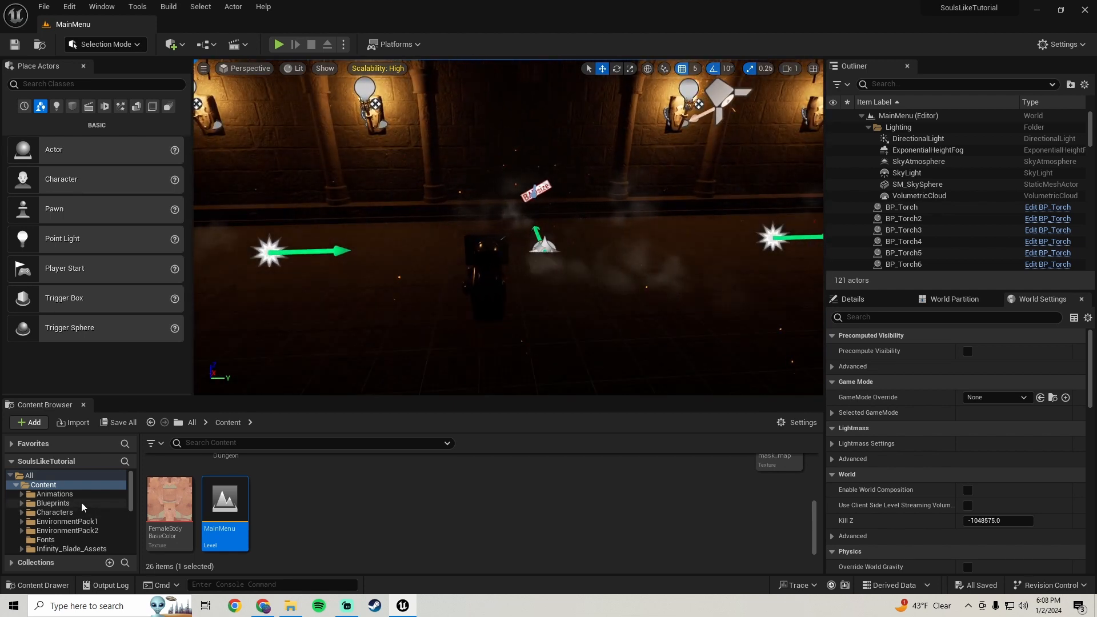
Step: Create a folder named ColorPicker inside the Materials folder
{"action": "left_click", "coordinate": [61, 505]}
{"action": "scroll", "coordinate": [66, 503], "scroll_direction": "down", "scroll_amount": 5}
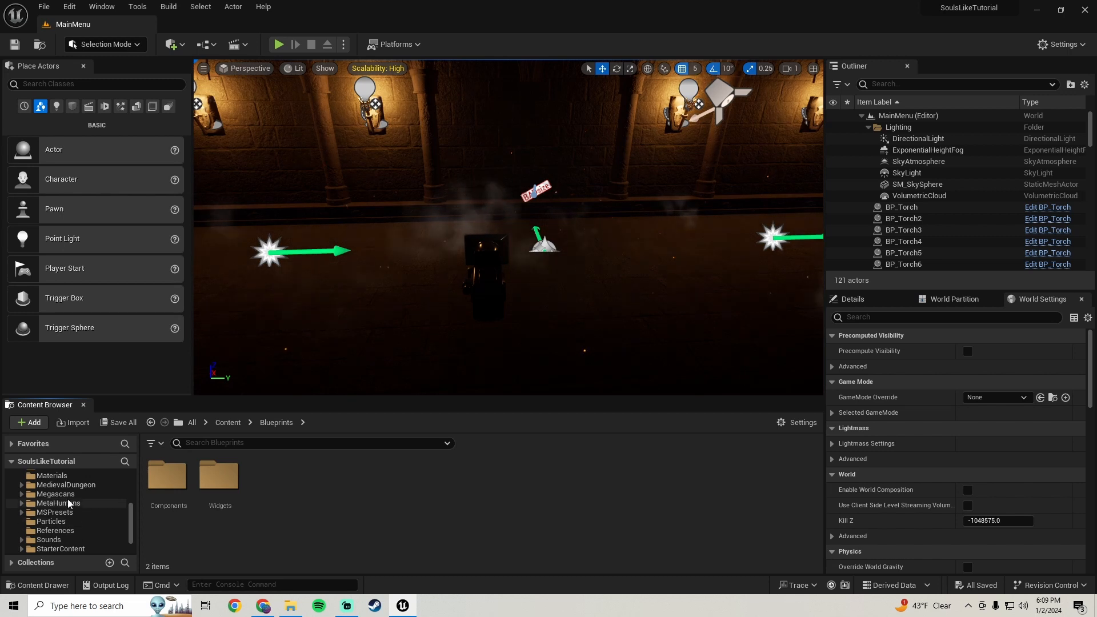
{"action": "left_click", "coordinate": [62, 476]}
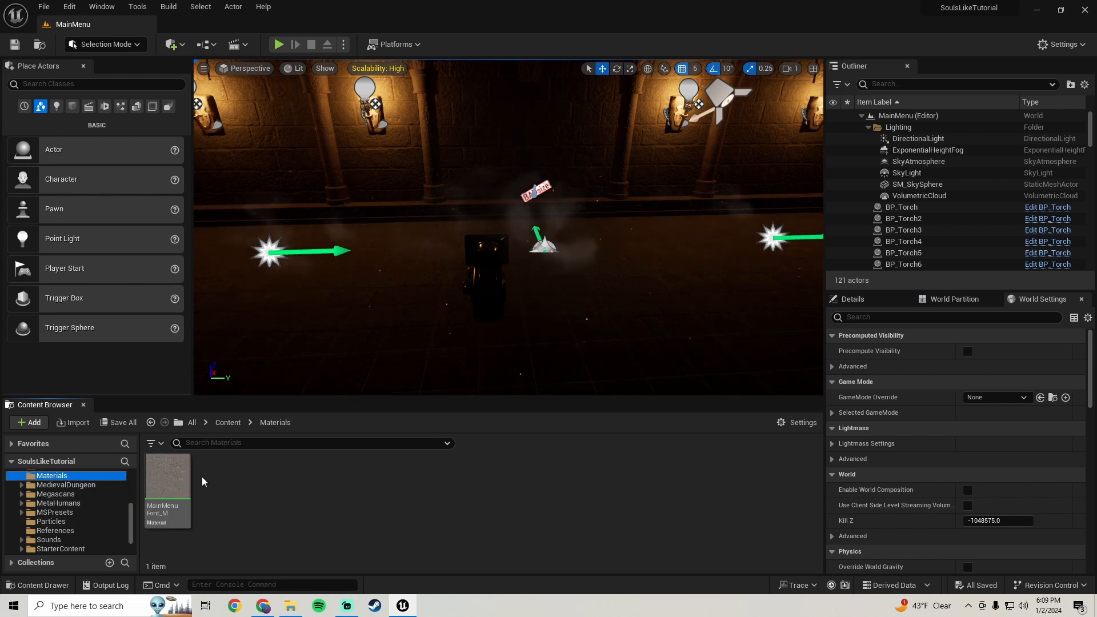
{"action": "right_click", "coordinate": [221, 480]}
{"action": "left_click", "coordinate": [284, 100]}
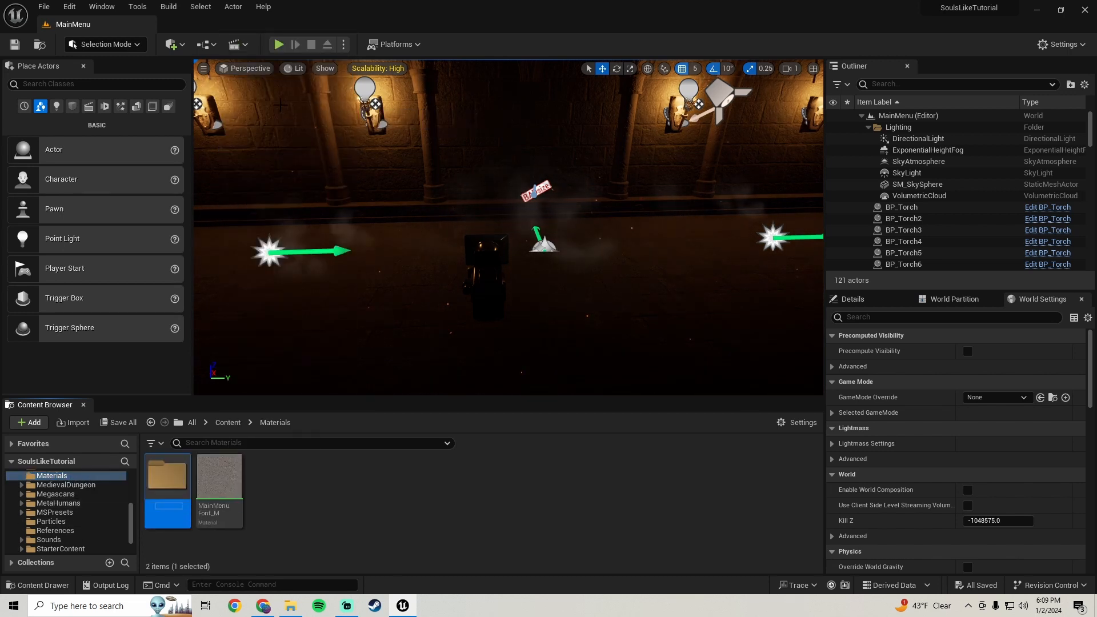
{"action": "type", "text": "Color"}
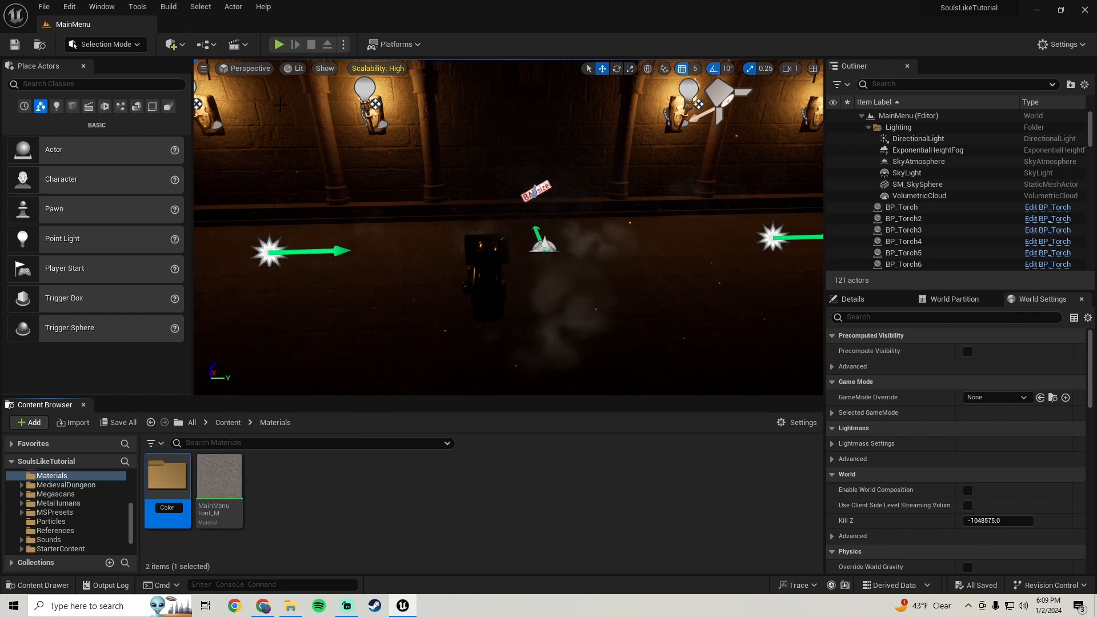
{"action": "type", "text": "Picker"}
{"action": "key", "text": "Return"}
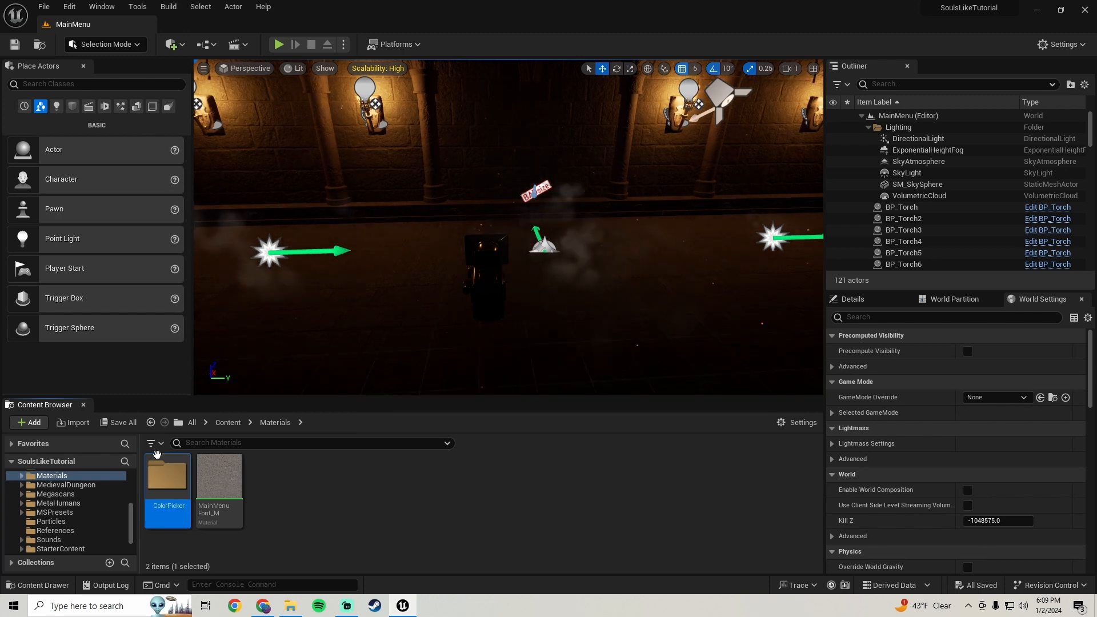
Step: Create a material named ColorPicker_M inside the ColorPicker folder
{"action": "double_click", "coordinate": [157, 457]}
{"action": "right_click", "coordinate": [201, 500]}
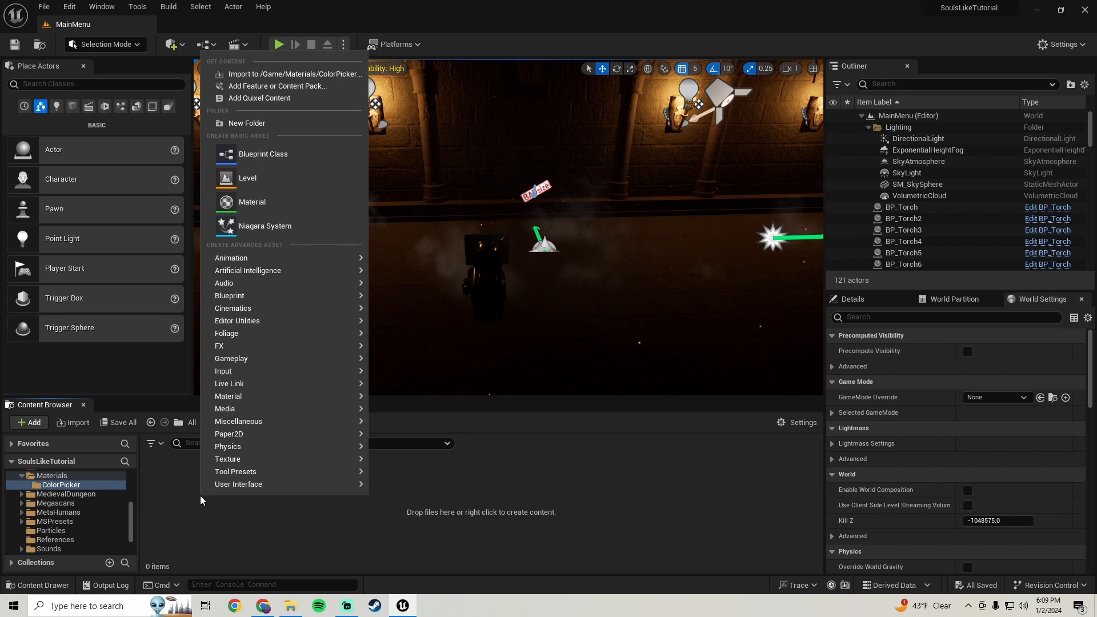
{"action": "left_click", "coordinate": [252, 202]}
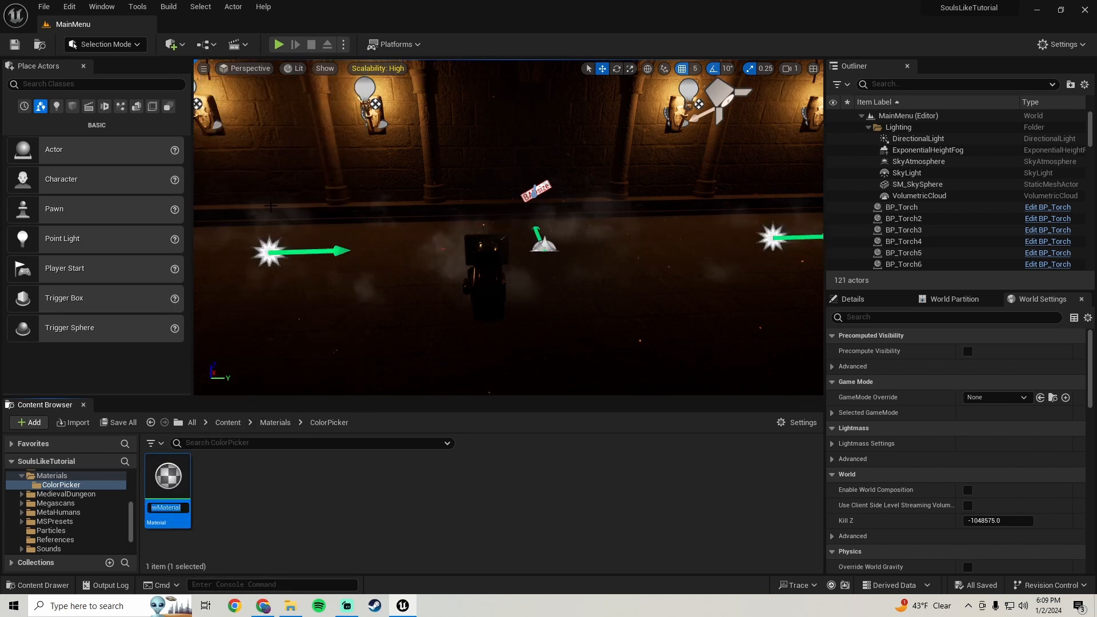
{"action": "type", "text": "Col"}
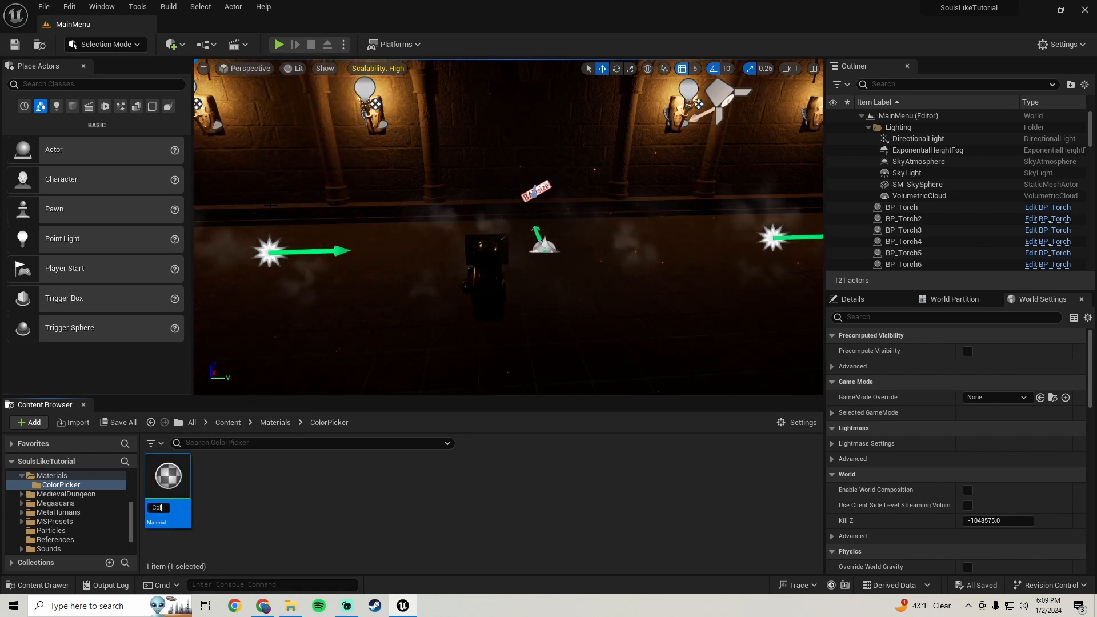
{"action": "type", "text": "oirr"}
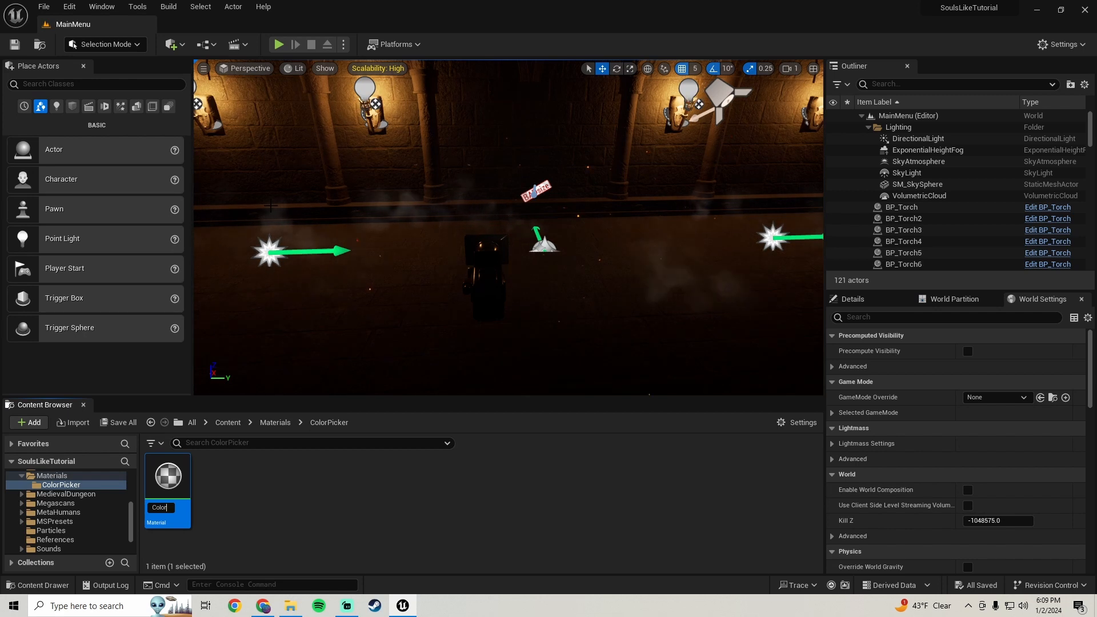
{"action": "type", "text": "Picker_M"}
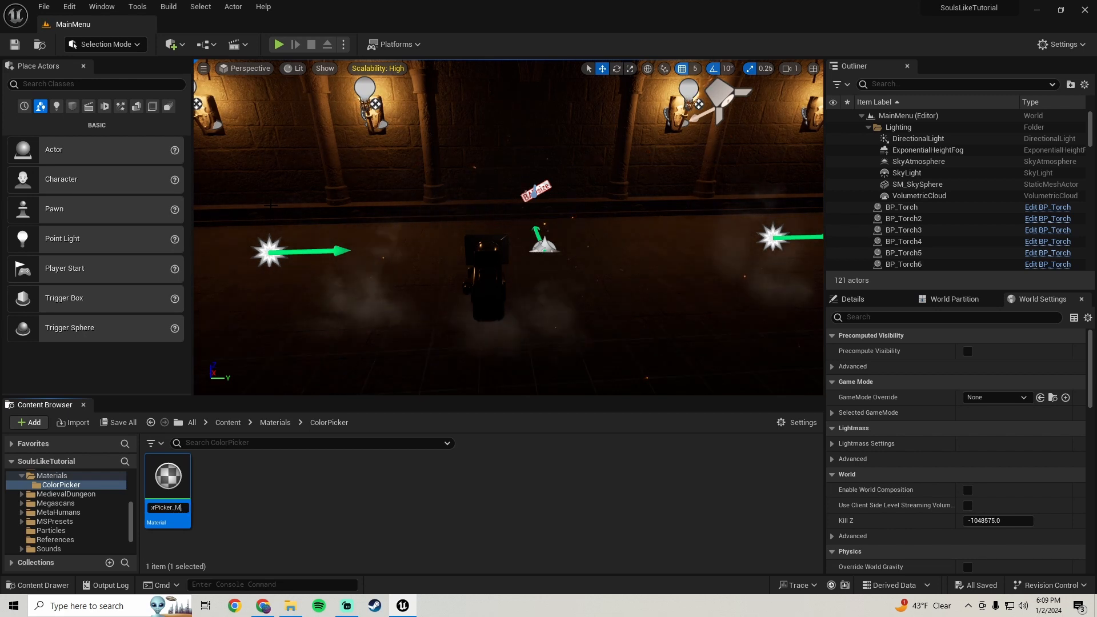
{"action": "key", "text": "Return"}
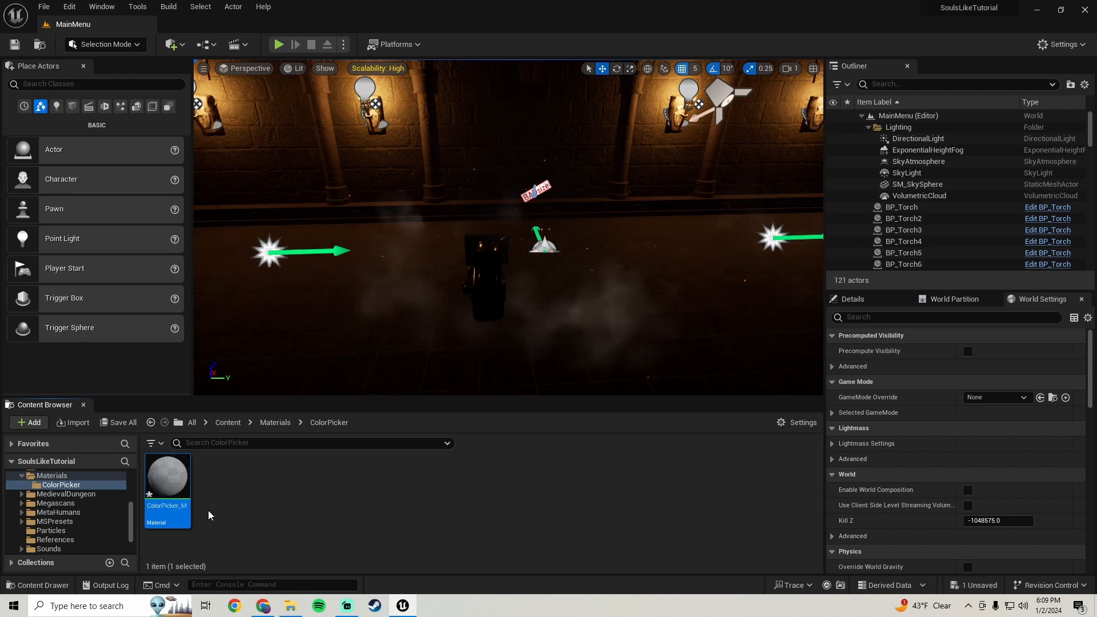
Step: Open the ColorPicker_M material, widen its details area and set the Material Domain to User Interface
{"action": "double_click", "coordinate": [167, 491]}
{"action": "scroll", "coordinate": [403, 263], "scroll_direction": "down", "scroll_amount": 5}
{"action": "right_click_drag", "start_coordinate": [402, 260], "coordinate": [463, 250]}
{"action": "scroll", "coordinate": [497, 312], "scroll_direction": "up", "scroll_amount": 4}
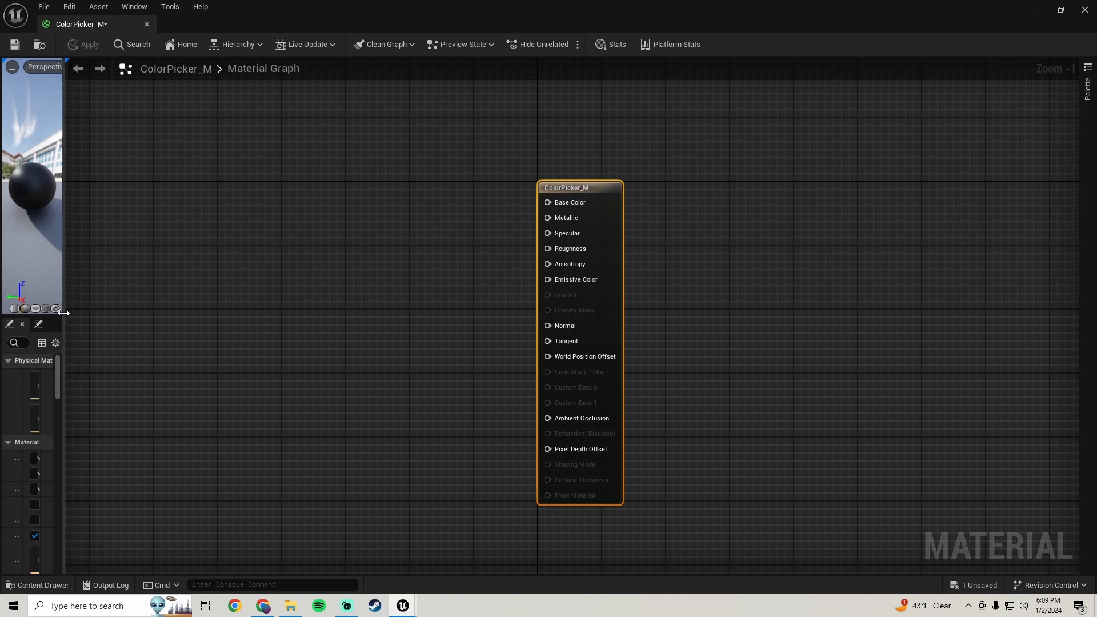
{"action": "left_click_drag", "start_coordinate": [63, 310], "coordinate": [201, 308]}
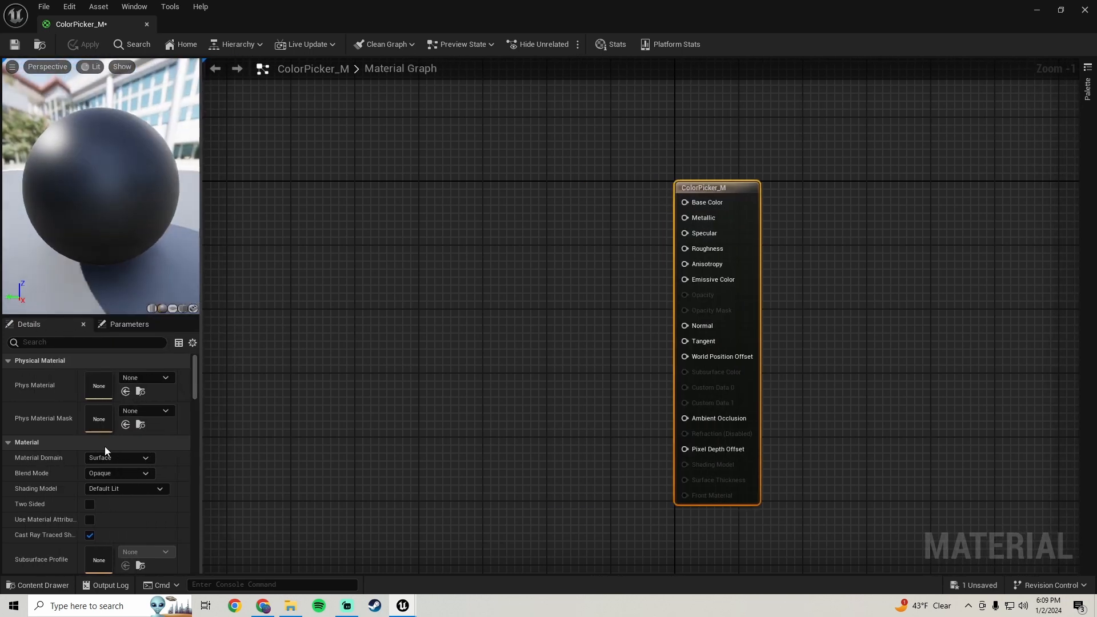
{"action": "left_click", "coordinate": [125, 455]}
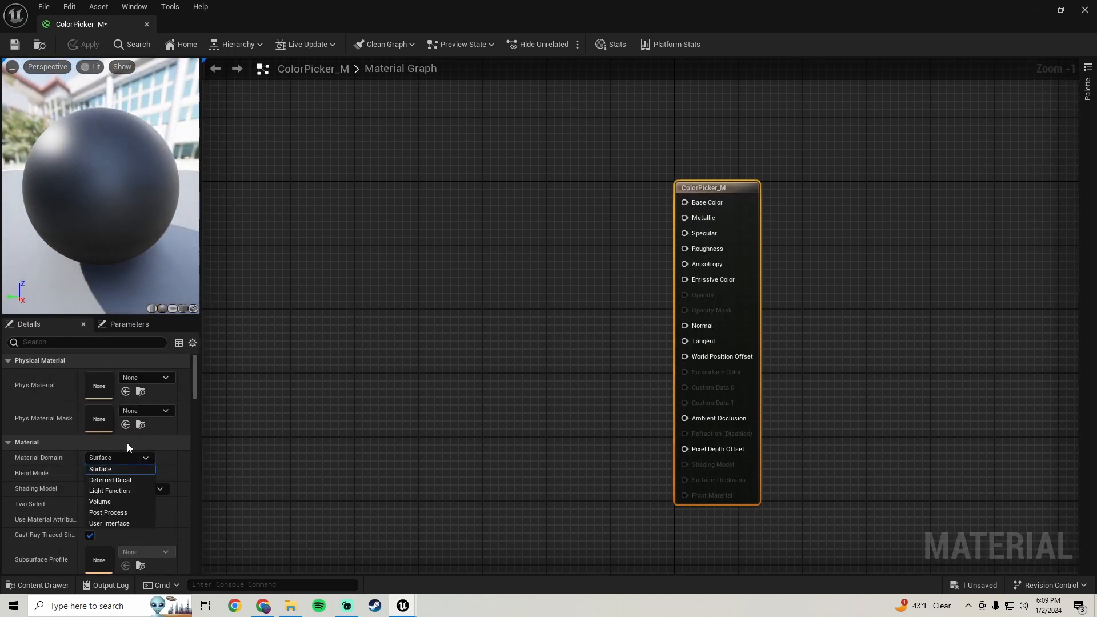
{"action": "left_click", "coordinate": [129, 520]}
{"action": "scroll", "coordinate": [505, 299], "scroll_direction": "down", "scroll_amount": 2}
{"action": "right_click_drag", "start_coordinate": [504, 299], "coordinate": [532, 306]}
{"action": "right_click", "coordinate": [475, 283]}
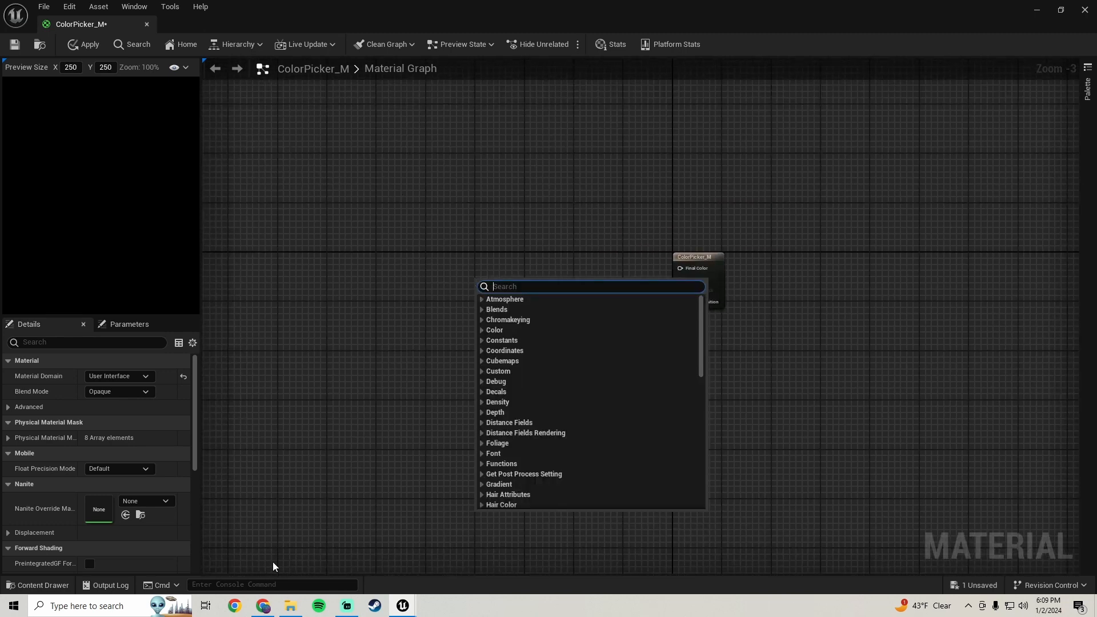
{"action": "key", "text": "alt+Tab"}
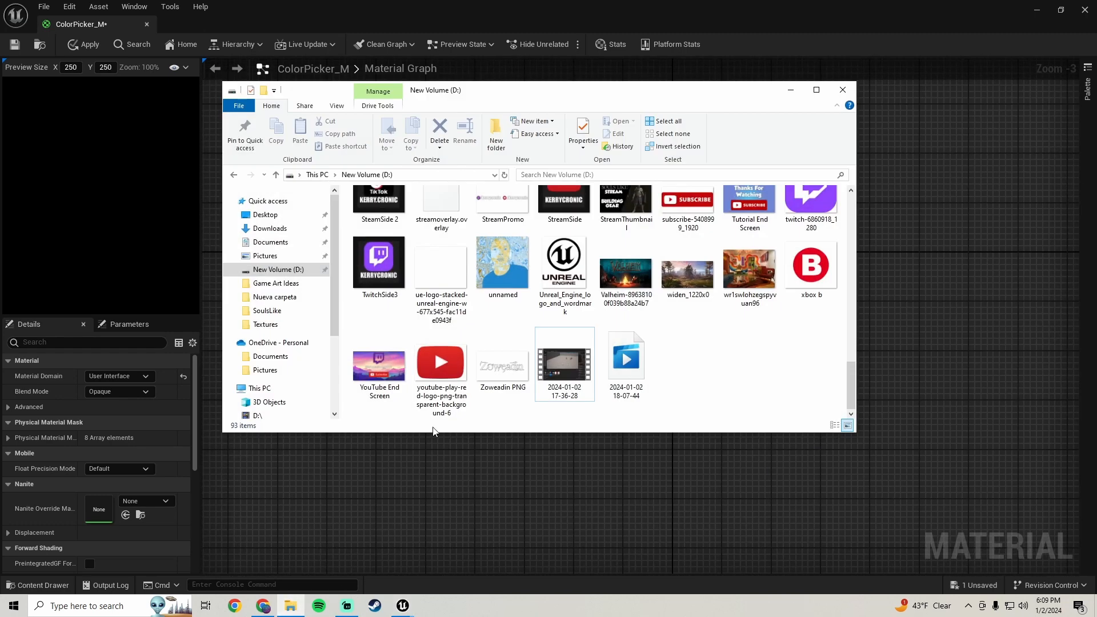
{"action": "left_click", "coordinate": [265, 256]}
{"action": "scroll", "coordinate": [554, 354], "scroll_direction": "down", "scroll_amount": 10}
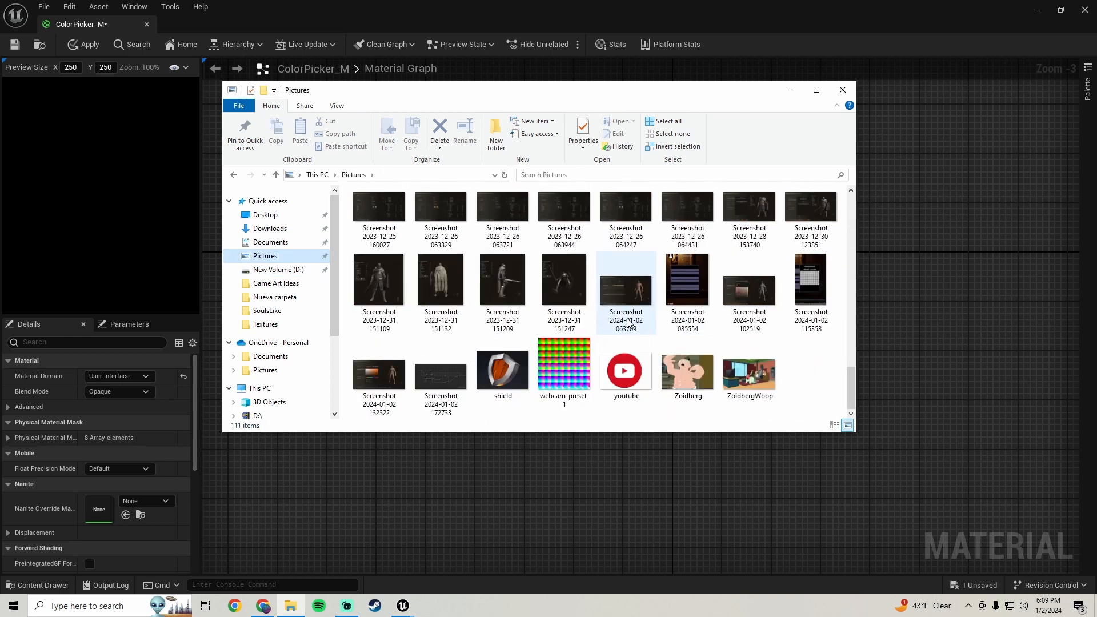
{"action": "double_click", "coordinate": [430, 376]}
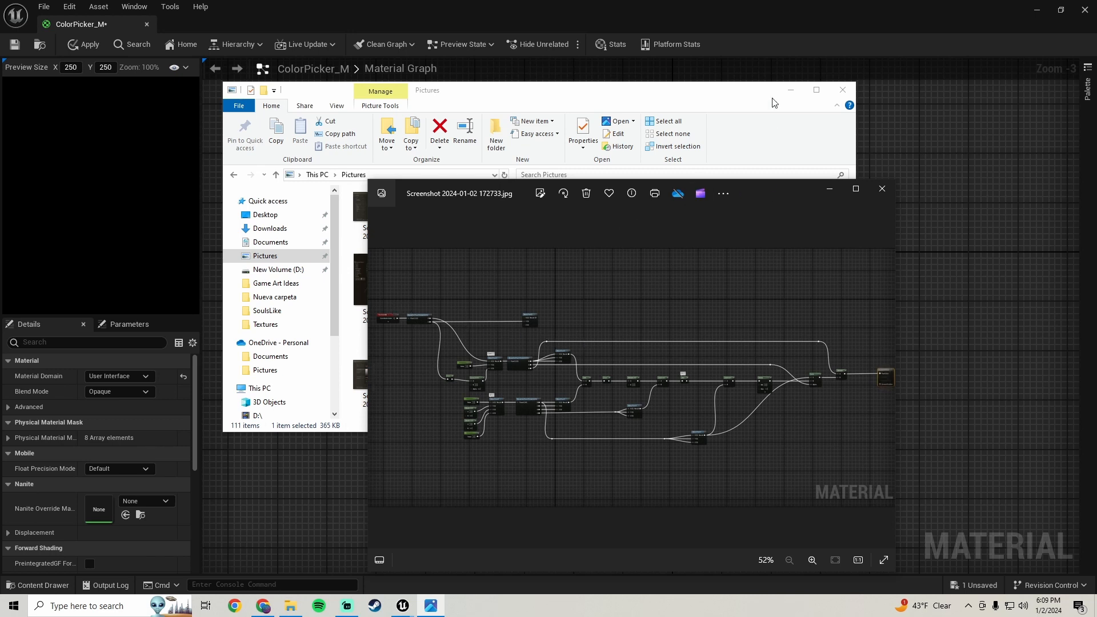
{"action": "left_click", "coordinate": [792, 91]}
{"action": "left_click_drag", "start_coordinate": [787, 192], "coordinate": [865, 97]}
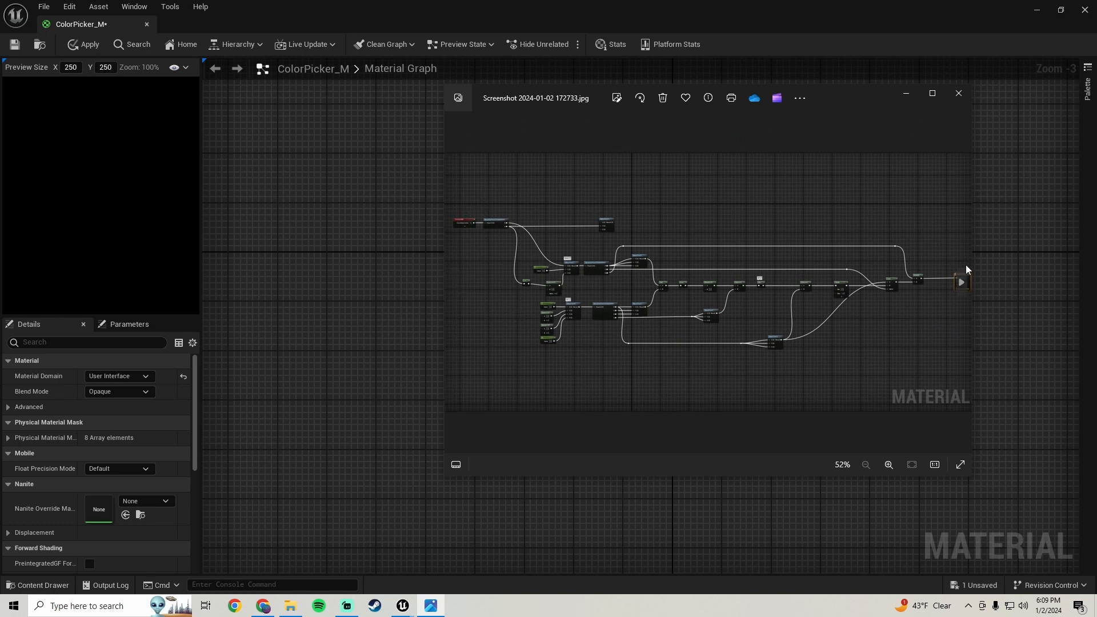
Step: Examine the reference screenshot of the material graph, focusing on the nodes at the start of the chain
{"action": "left_click_drag", "start_coordinate": [818, 92], "coordinate": [861, 112]}
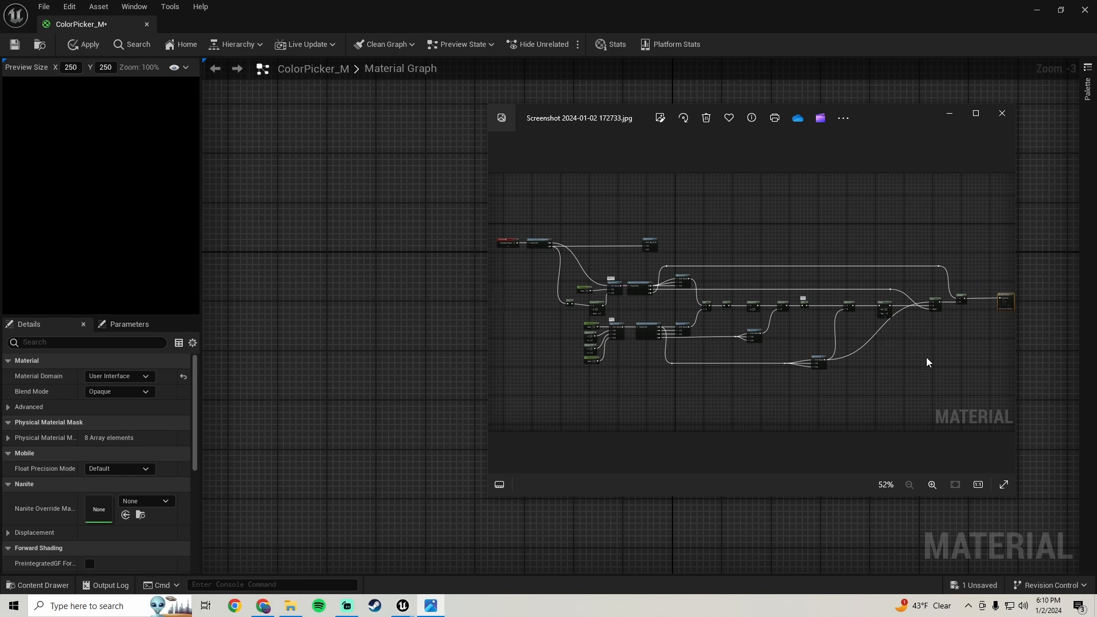
{"action": "left_click_drag", "start_coordinate": [894, 122], "coordinate": [823, 131]}
{"action": "scroll", "coordinate": [470, 262], "scroll_direction": "up", "scroll_amount": 1}
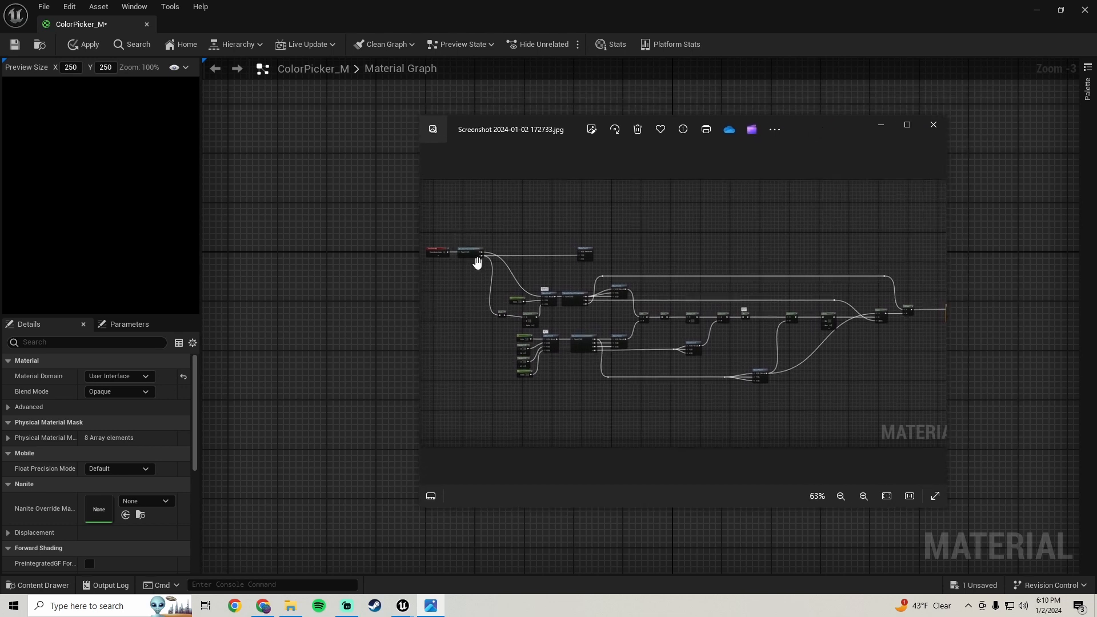
{"action": "scroll", "coordinate": [708, 359], "scroll_direction": "down", "scroll_amount": 1}
{"action": "left_click_drag", "start_coordinate": [820, 131], "coordinate": [808, 290]}
{"action": "right_click", "coordinate": [802, 243]}
{"action": "right_click_drag", "start_coordinate": [802, 243], "coordinate": [1033, 37]}
{"action": "left_click", "coordinate": [431, 605]}
{"action": "scroll", "coordinate": [488, 432], "scroll_direction": "up", "scroll_amount": 3}
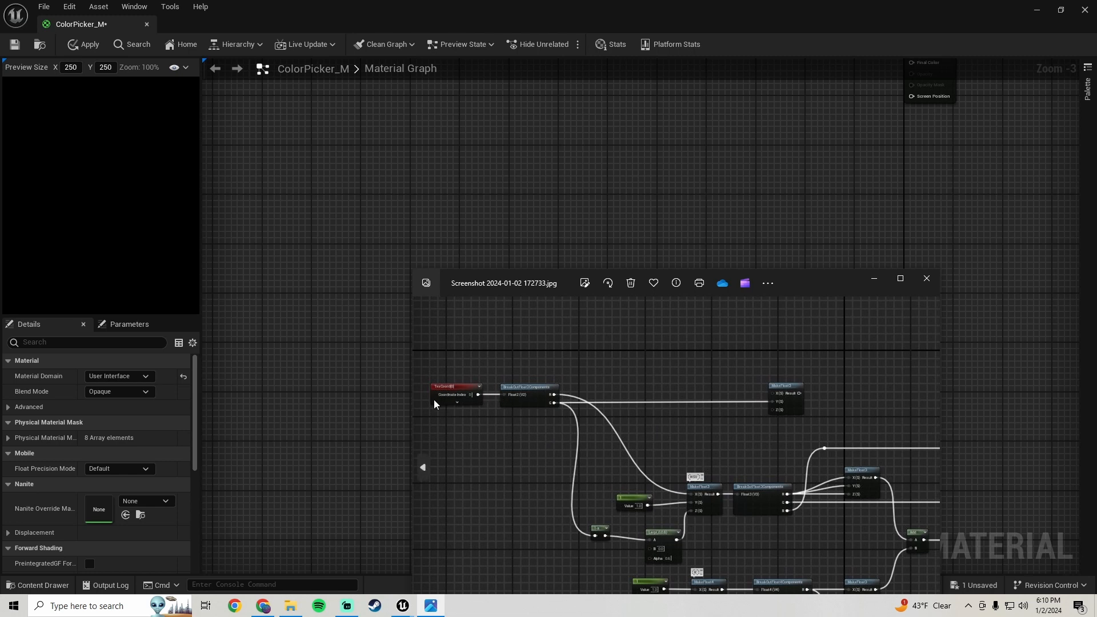
{"action": "left_click", "coordinate": [870, 280]}
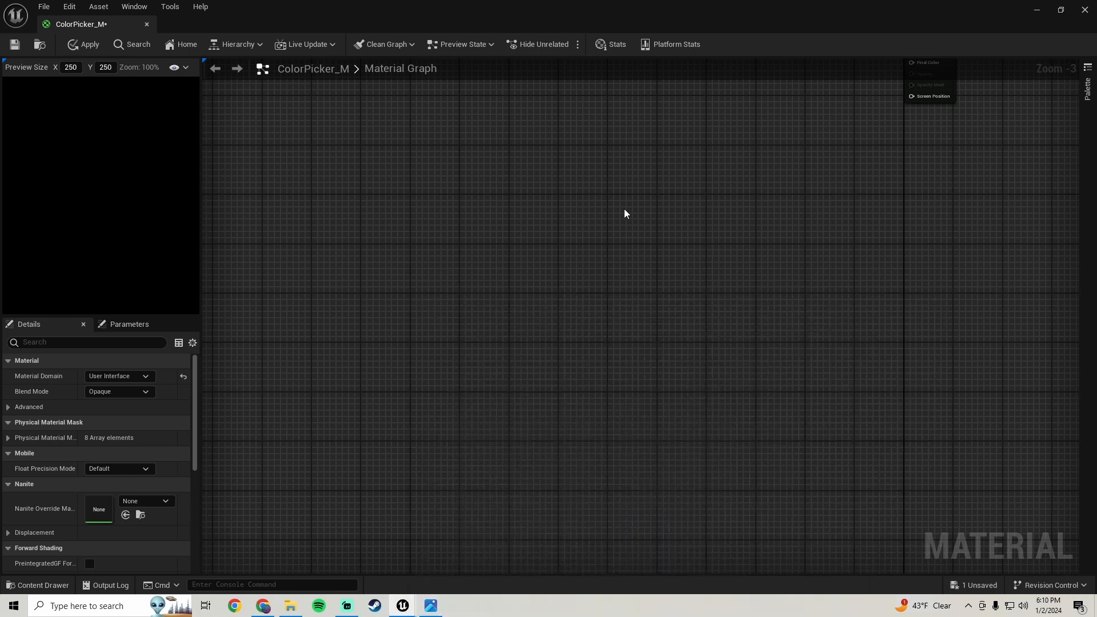
Step: Add a TextureCoordinate node to the ColorPicker_M graph, well before the material output node
{"action": "scroll", "coordinate": [625, 213], "scroll_direction": "down", "scroll_amount": 4}
{"action": "scroll", "coordinate": [655, 227], "scroll_direction": "up", "scroll_amount": 2}
{"action": "right_click", "coordinate": [491, 278]}
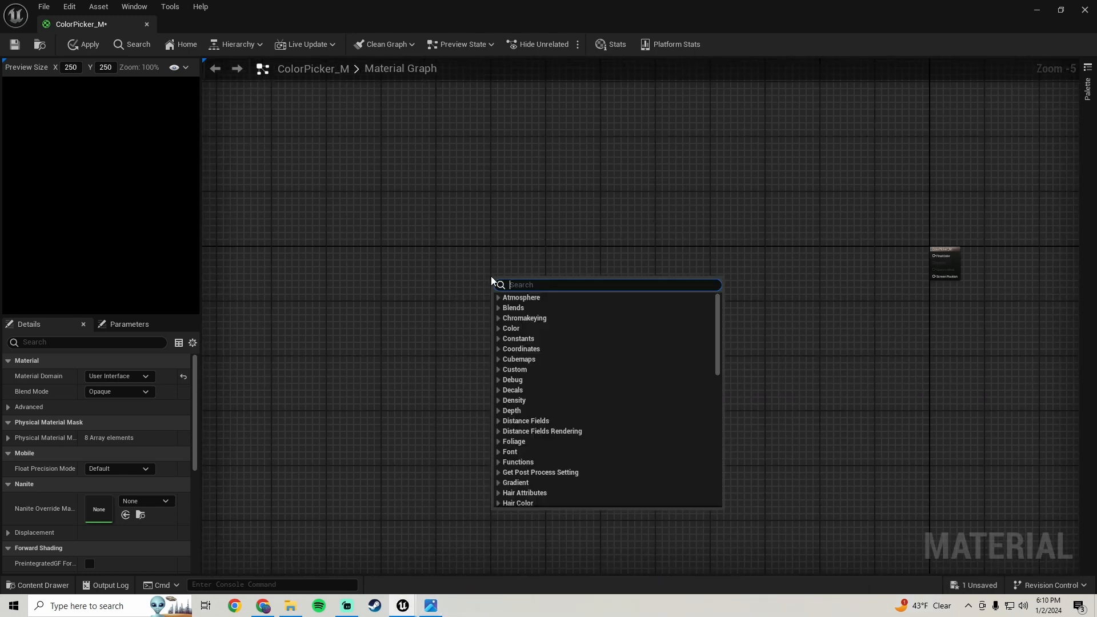
{"action": "type", "text": "texture coo"}
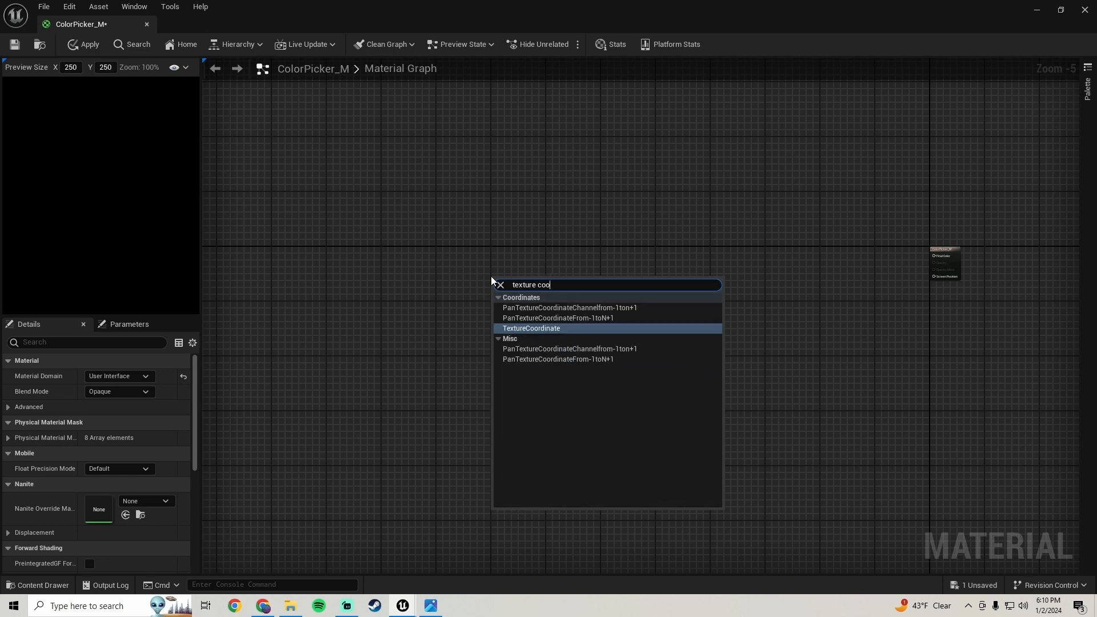
{"action": "left_click", "coordinate": [546, 328]}
{"action": "scroll", "coordinate": [516, 281], "scroll_direction": "up", "scroll_amount": 1}
{"action": "scroll", "coordinate": [516, 280], "scroll_direction": "up", "scroll_amount": 2}
{"action": "left_click_drag", "start_coordinate": [518, 280], "coordinate": [506, 256]}
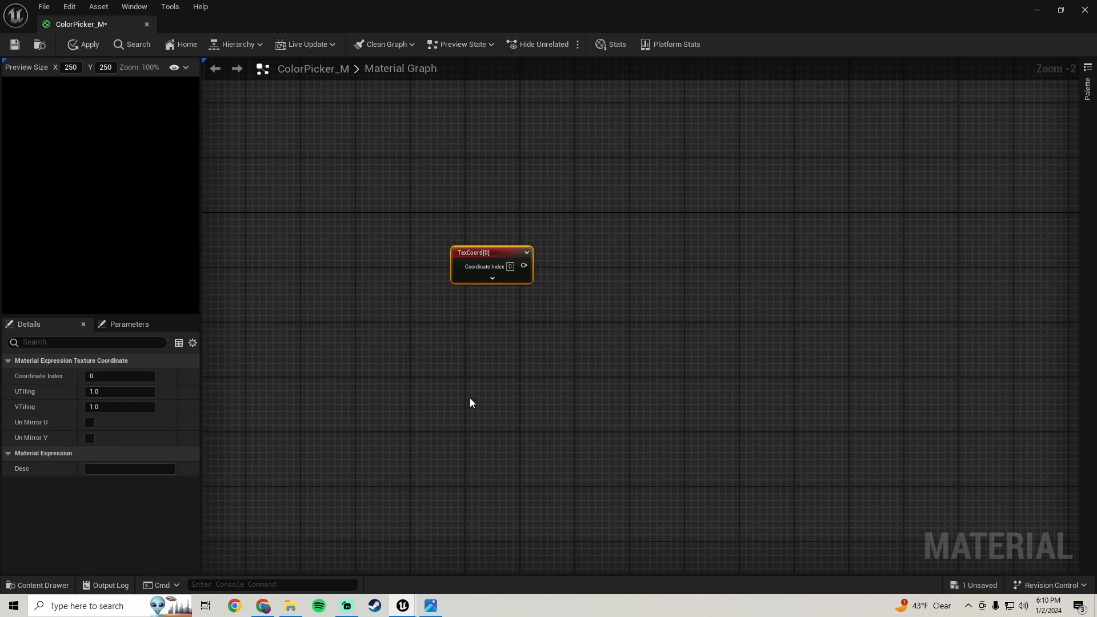
Step: Following the reference image, add a BreakOutFloat2Components node fed by the TexCoord output
{"action": "left_click", "coordinate": [432, 607]}
{"action": "scroll", "coordinate": [503, 418], "scroll_direction": "up", "scroll_amount": 3}
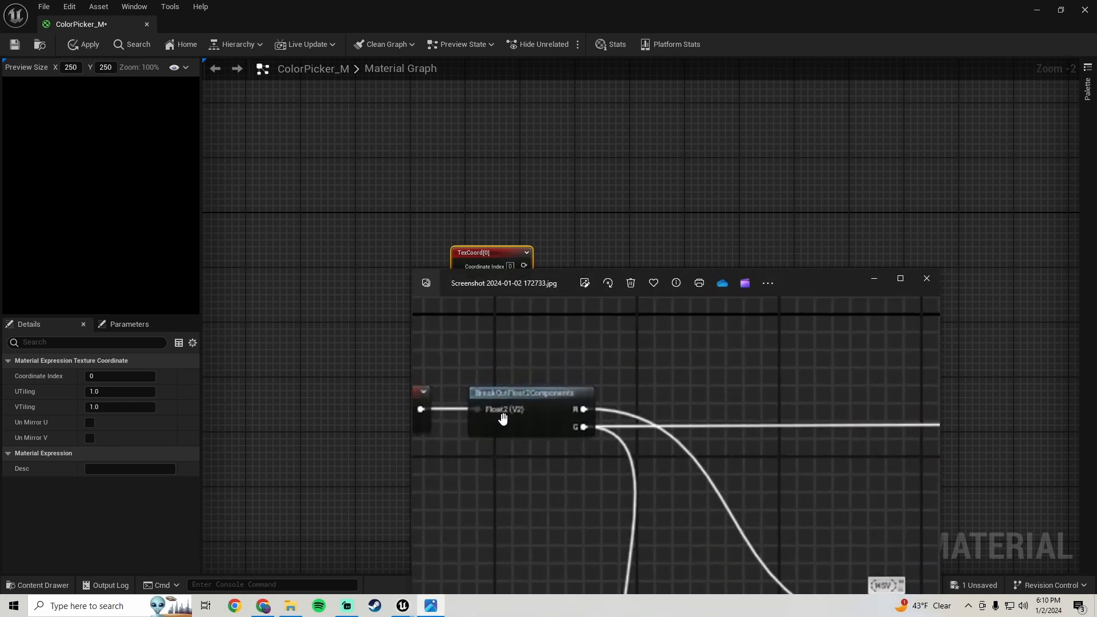
{"action": "scroll", "coordinate": [535, 406], "scroll_direction": "down", "scroll_amount": 5}
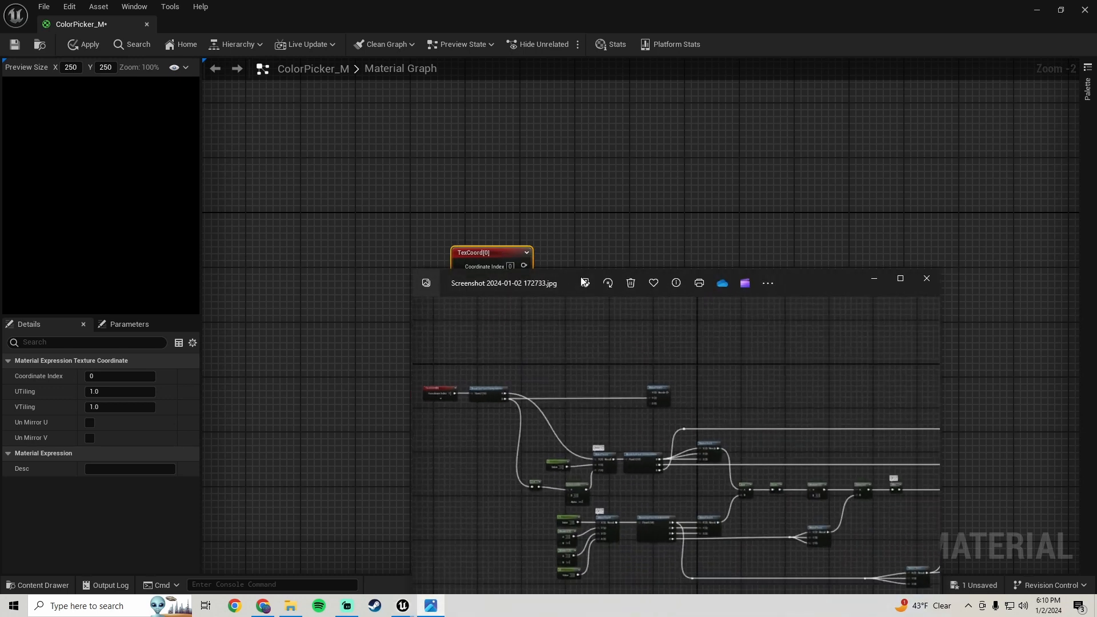
{"action": "left_click", "coordinate": [542, 250]}
{"action": "left_click_drag", "start_coordinate": [523, 266], "coordinate": [643, 252]}
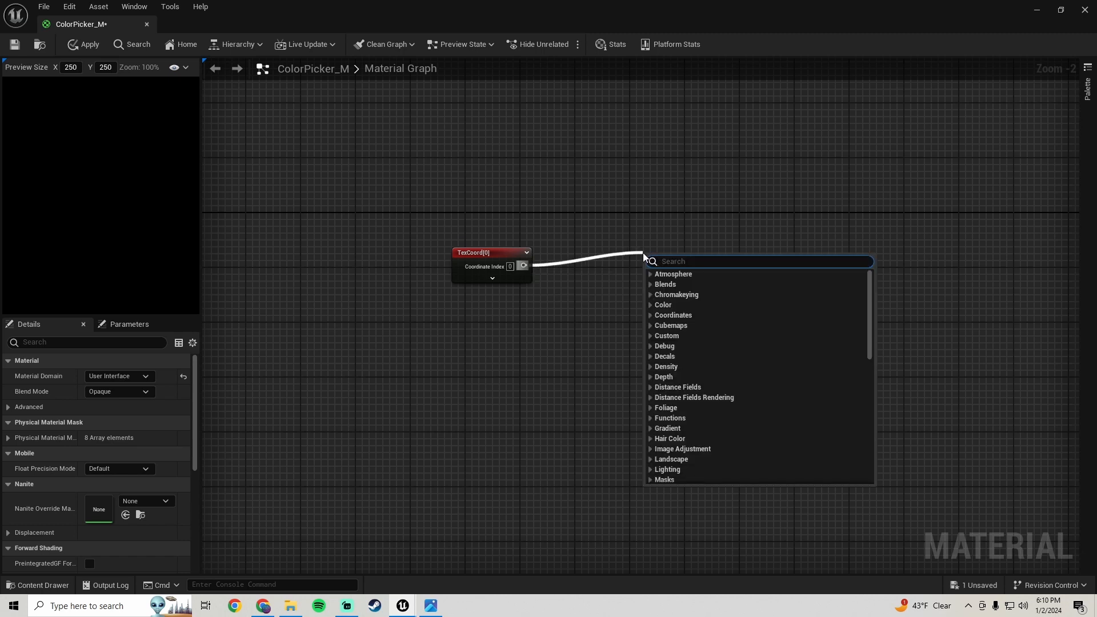
{"action": "type", "text": "break"}
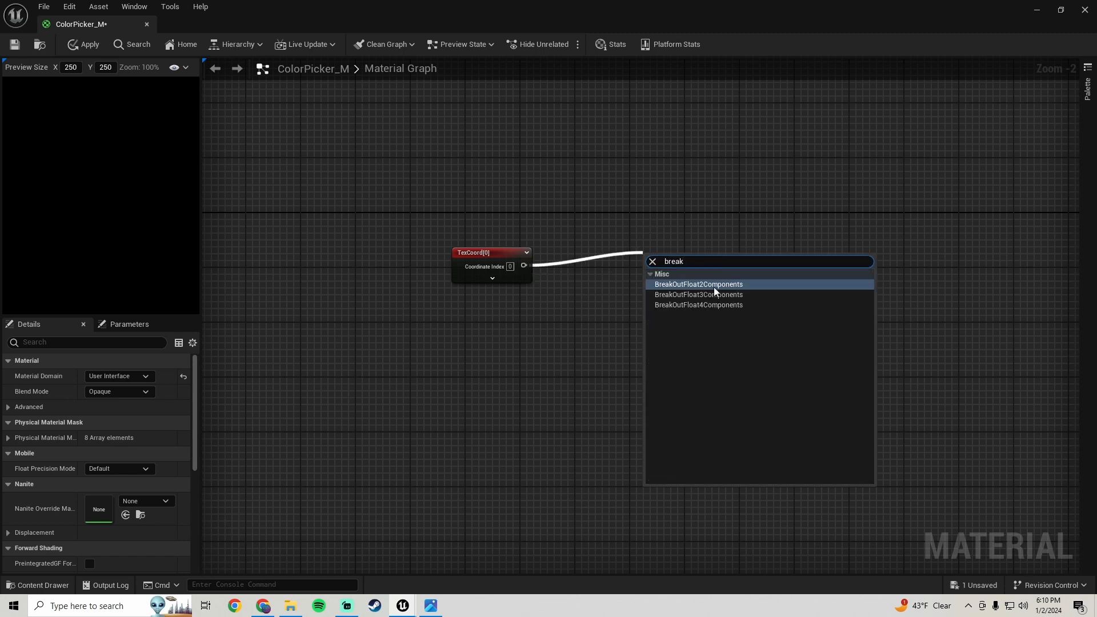
{"action": "left_click", "coordinate": [715, 287]}
{"action": "left_click_drag", "start_coordinate": [435, 314], "coordinate": [433, 318]}
{"action": "key", "text": "q"}
Step: Open the material function graph behind the BreakOutFloat2Components node
{"action": "right_click_drag", "start_coordinate": [664, 350], "coordinate": [458, 335]}
{"action": "left_click_drag", "start_coordinate": [523, 255], "coordinate": [667, 235]}
{"action": "double_click", "coordinate": [522, 269]}
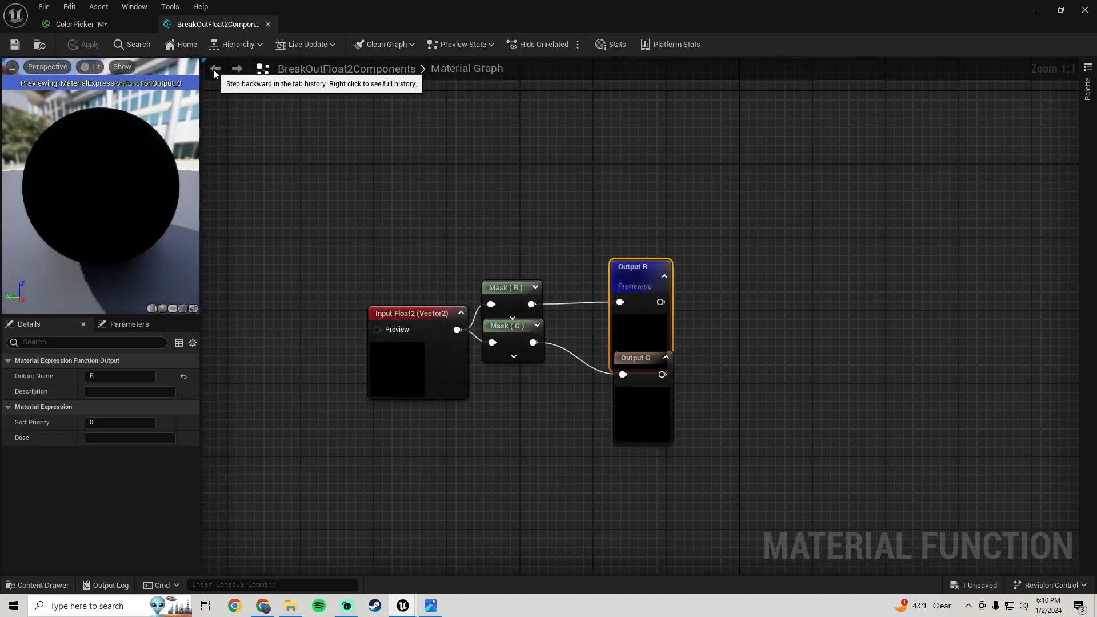
Step: Close the BreakOutFloat2Components function graph and return to the ColorPicker_M material graph
{"action": "left_click", "coordinate": [105, 27]}
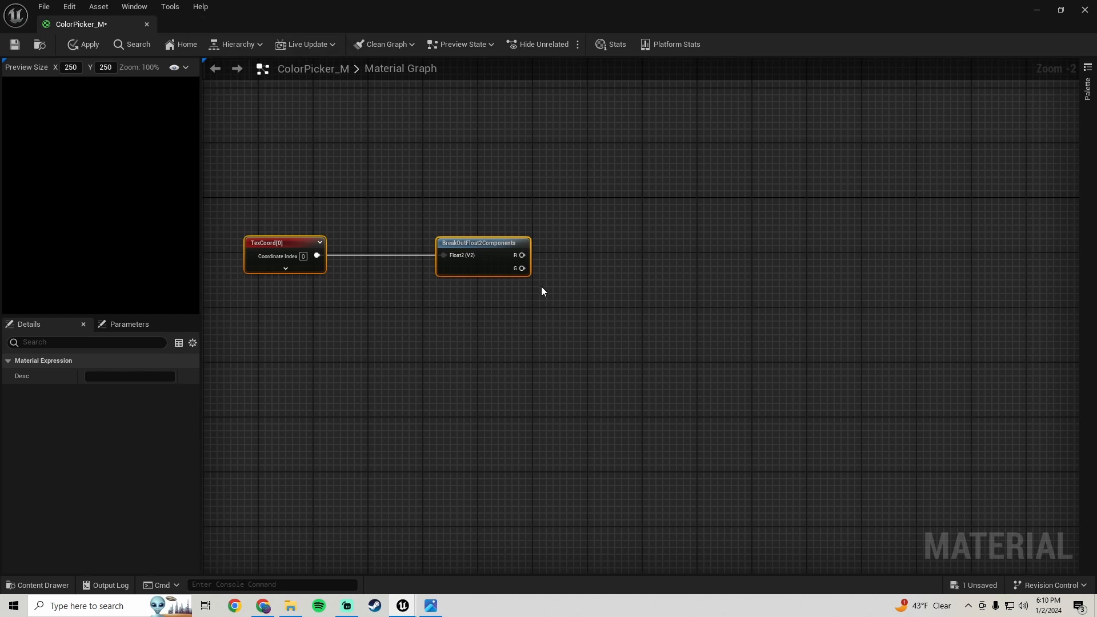
{"action": "left_click_drag", "start_coordinate": [522, 256], "coordinate": [611, 205]}
{"action": "left_click", "coordinate": [526, 267]}
{"action": "left_click_drag", "start_coordinate": [527, 268], "coordinate": [669, 260]}
{"action": "left_click", "coordinate": [558, 364]}
Step: Examine the reference screenshot to see which nodes the R and G outputs of BreakOutFloat2Components feed
{"action": "left_click", "coordinate": [431, 607]}
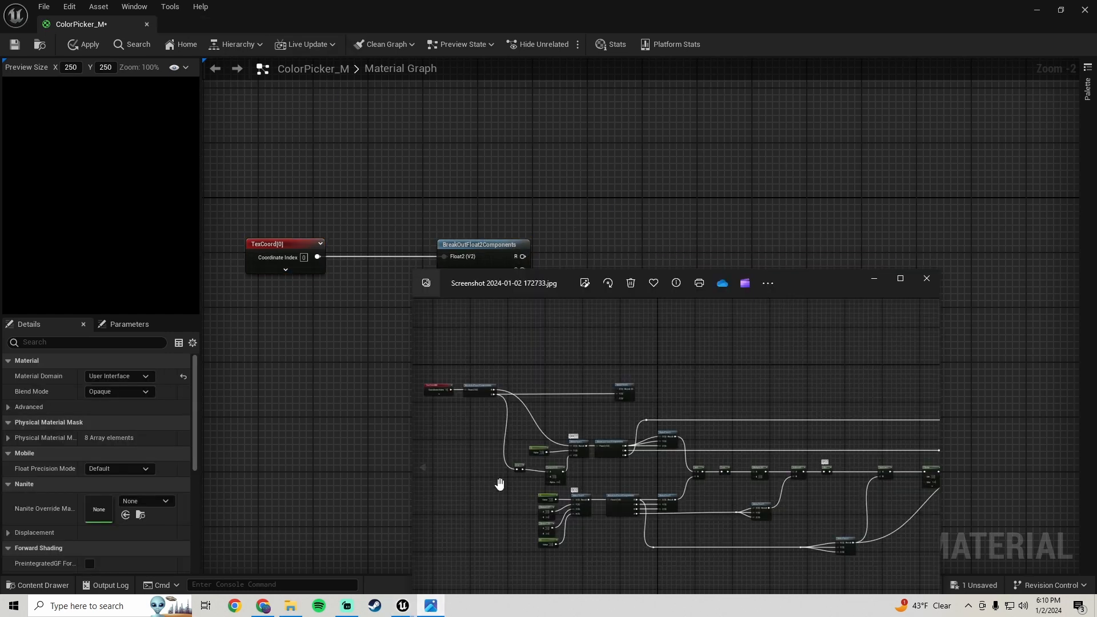
{"action": "scroll", "coordinate": [649, 399], "scroll_direction": "up", "scroll_amount": 5}
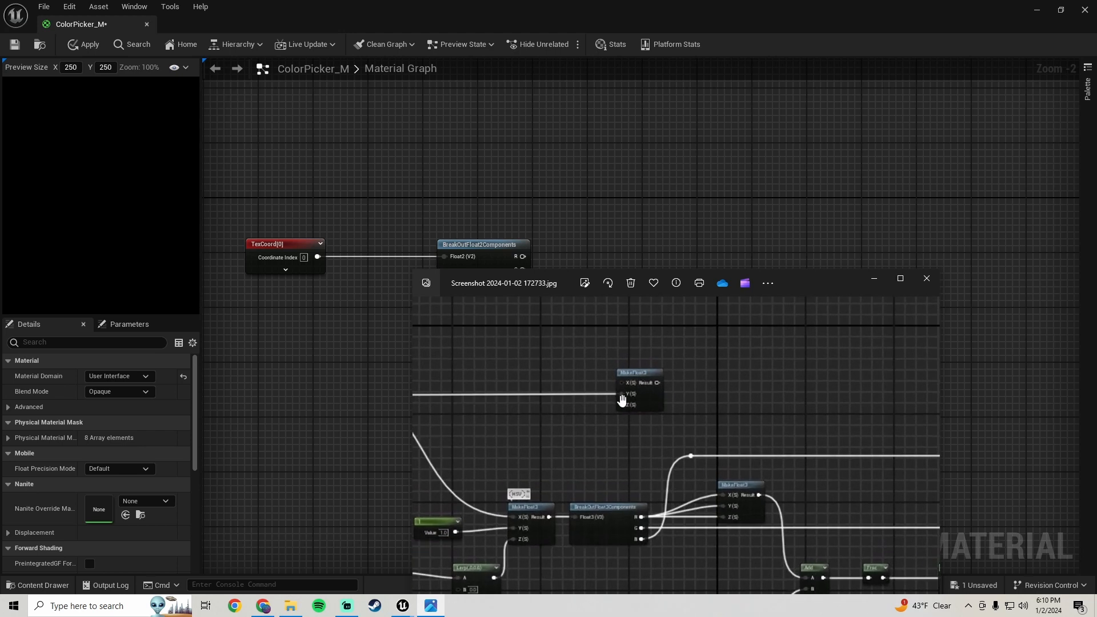
{"action": "scroll", "coordinate": [623, 400], "scroll_direction": "down", "scroll_amount": 5}
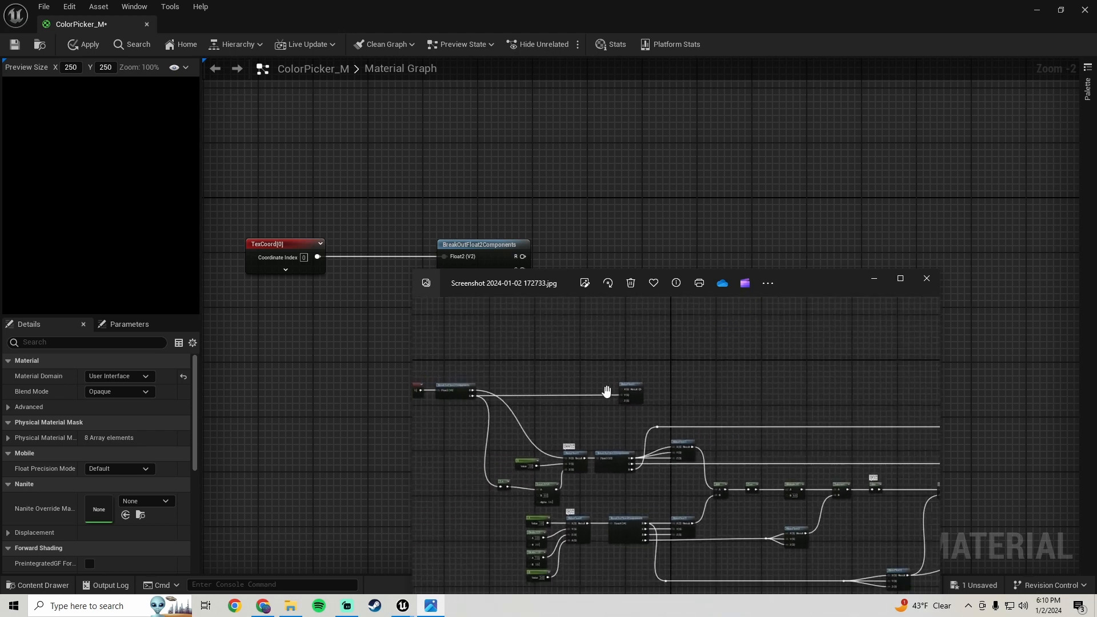
{"action": "left_click_drag", "start_coordinate": [529, 492], "coordinate": [570, 394]}
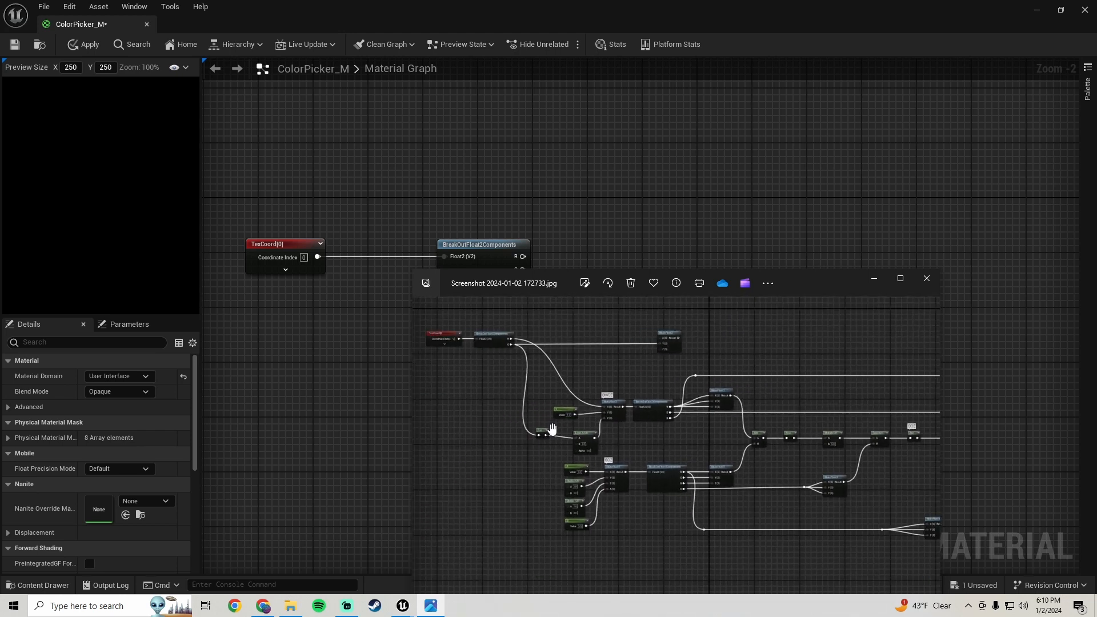
{"action": "scroll", "coordinate": [552, 429], "scroll_direction": "up", "scroll_amount": 3}
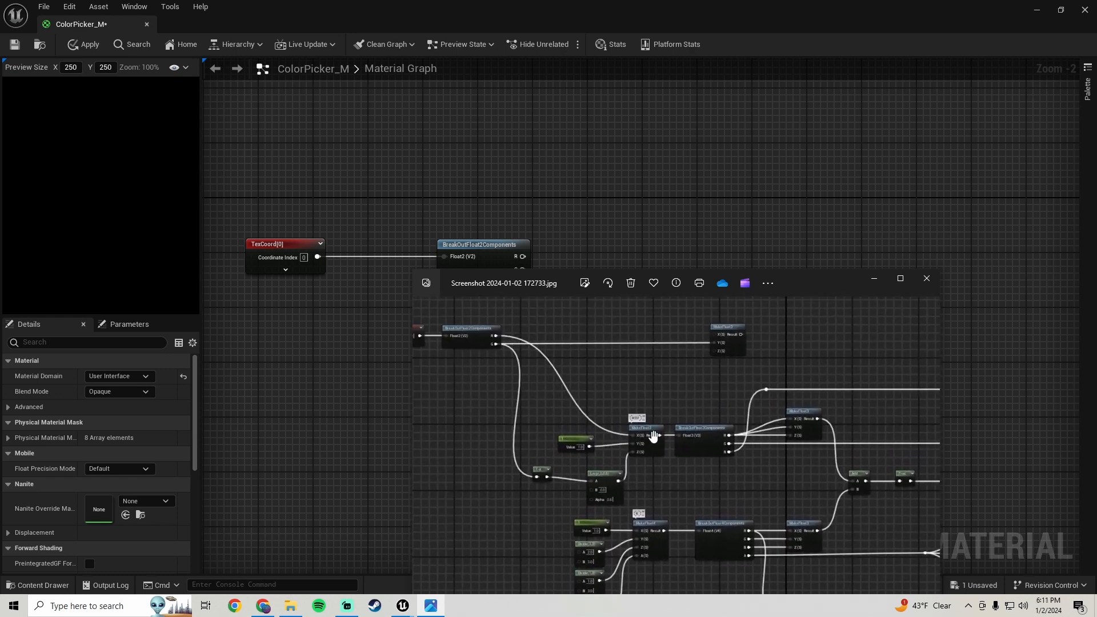
{"action": "scroll", "coordinate": [654, 436], "scroll_direction": "up", "scroll_amount": 2}
{"action": "scroll", "coordinate": [654, 436], "scroll_direction": "down", "scroll_amount": 4}
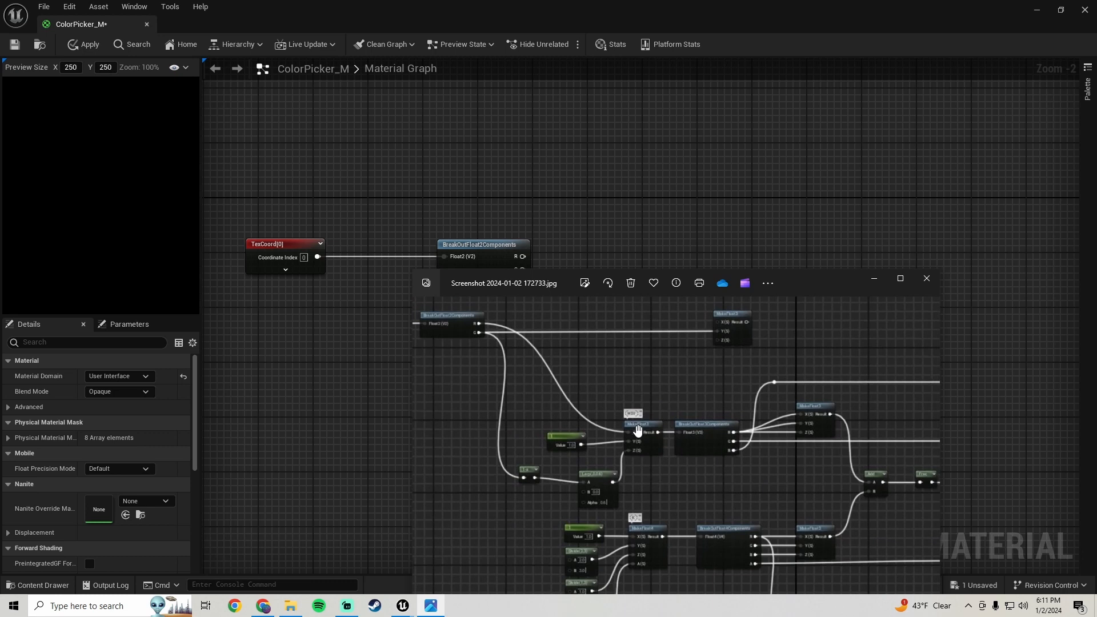
Step: Add a MakeFloat3 node below and beyond BreakOutFloat2Components, with its X input fed by the R output
{"action": "left_click", "coordinate": [640, 206]}
{"action": "scroll", "coordinate": [588, 222], "scroll_direction": "down", "scroll_amount": 2}
{"action": "left_click_drag", "start_coordinate": [532, 221], "coordinate": [657, 338]}
{"action": "type", "text": "make flo"}
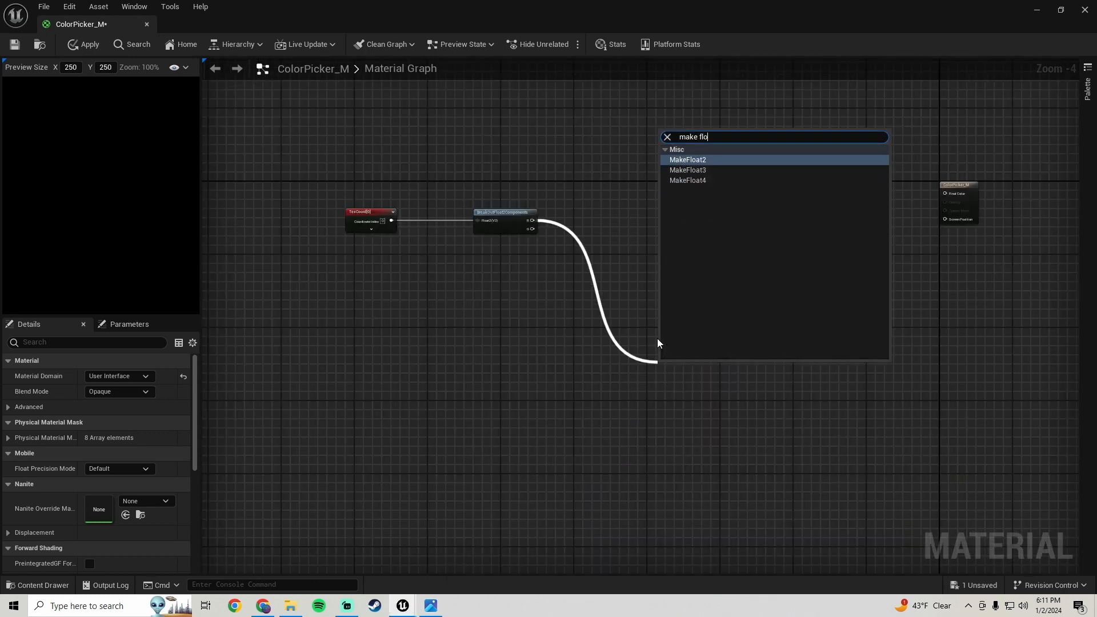
{"action": "left_click", "coordinate": [691, 170]}
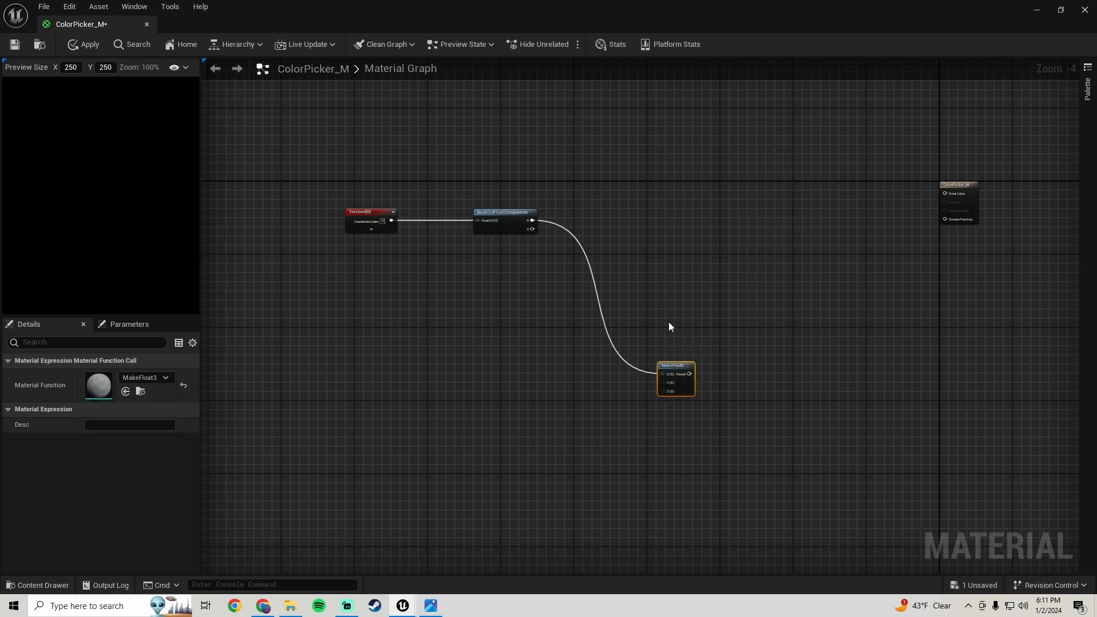
{"action": "right_click_drag", "start_coordinate": [677, 344], "coordinate": [661, 307]}
{"action": "left_click_drag", "start_coordinate": [666, 329], "coordinate": [669, 290]}
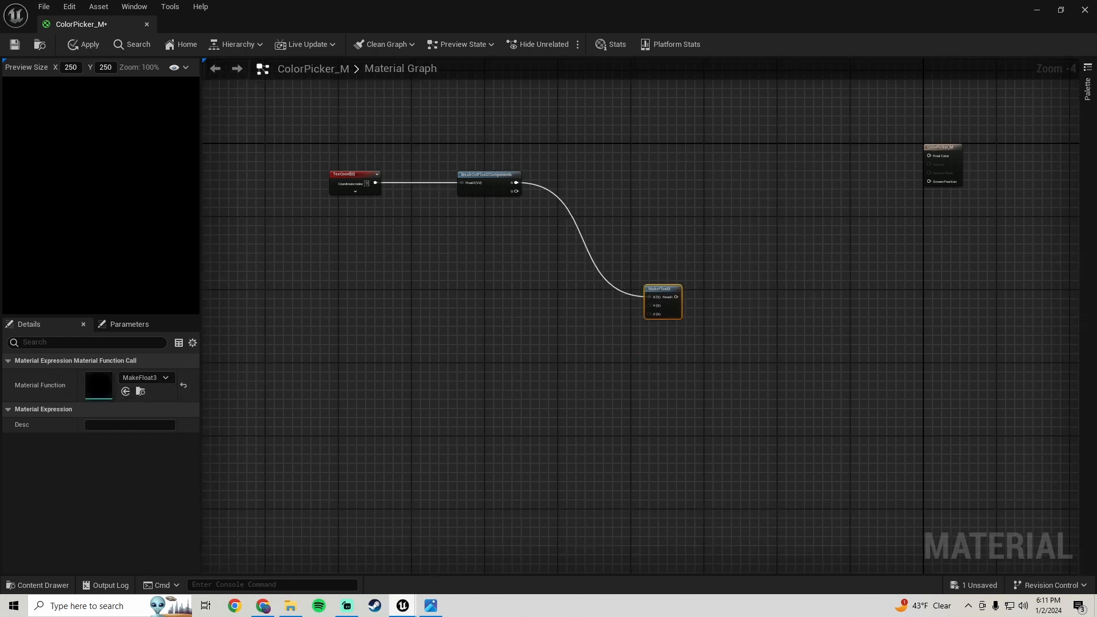
Step: Following the reference image, add a Constant node with value 1.0 wired into the Y input of MakeFloat3
{"action": "left_click", "coordinate": [432, 607]}
{"action": "scroll", "coordinate": [606, 457], "scroll_direction": "up", "scroll_amount": 3}
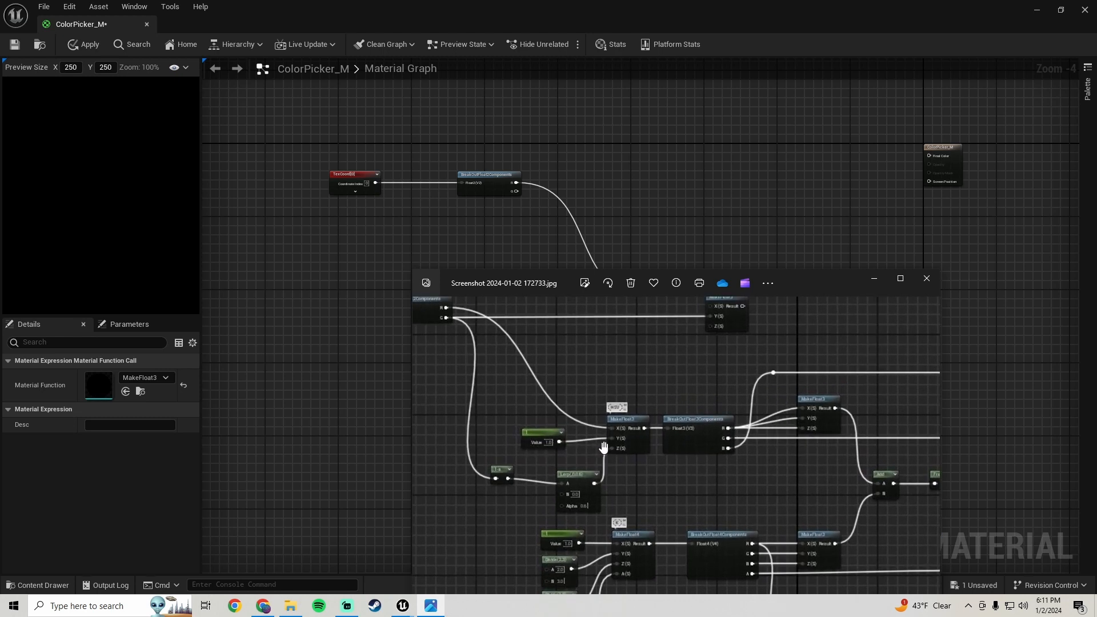
{"action": "left_click", "coordinate": [688, 223]}
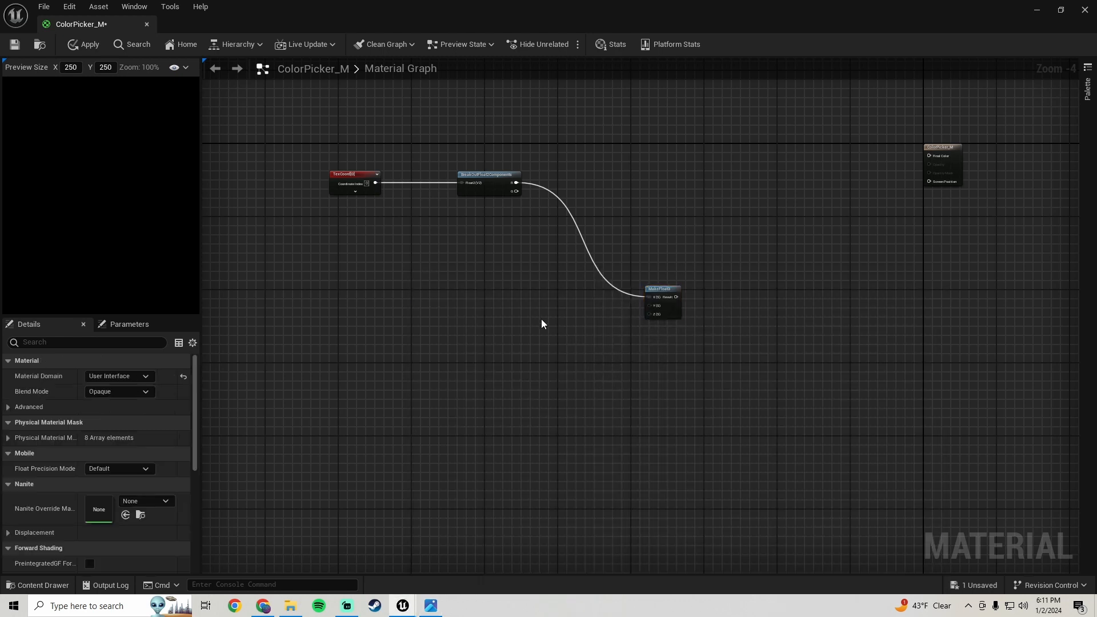
{"action": "left_click", "coordinate": [556, 320]}
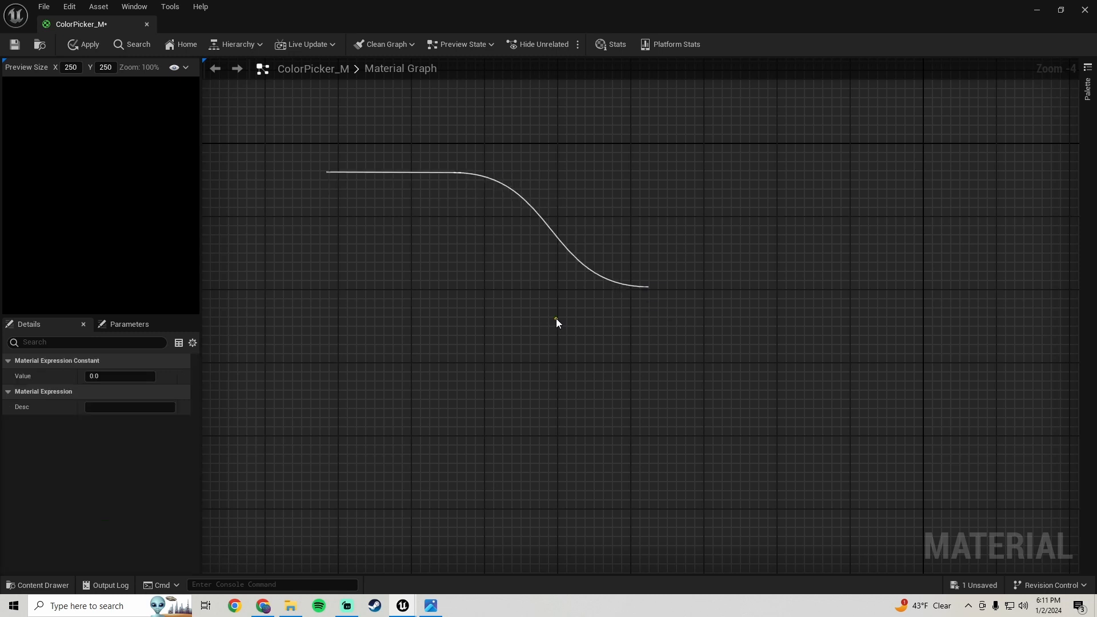
{"action": "left_click_drag", "start_coordinate": [590, 331], "coordinate": [653, 309]}
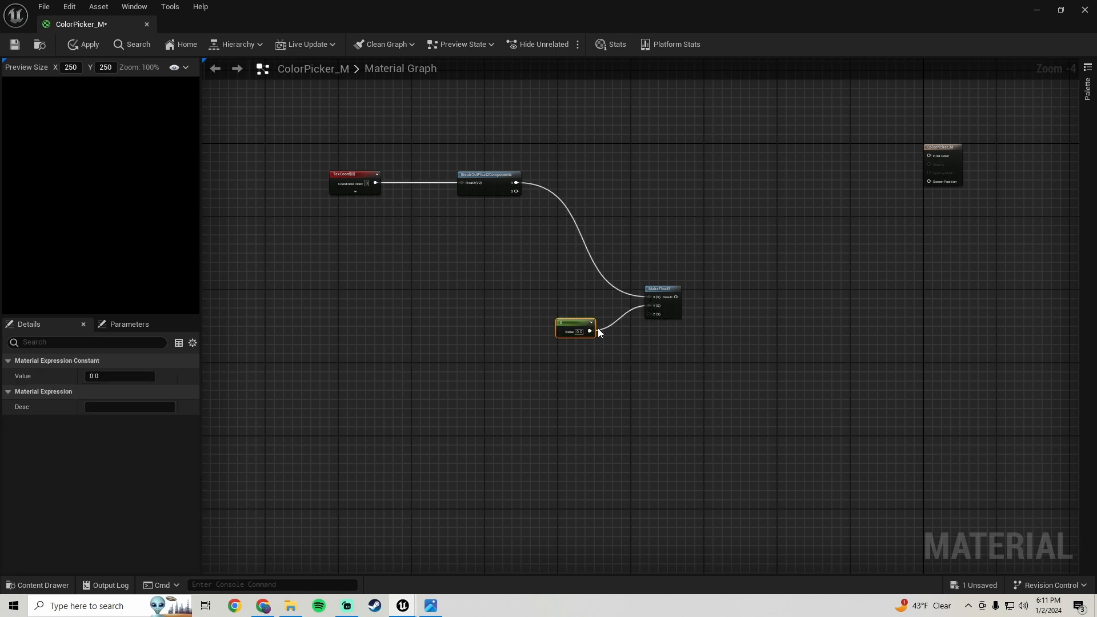
{"action": "left_click", "coordinate": [432, 607]}
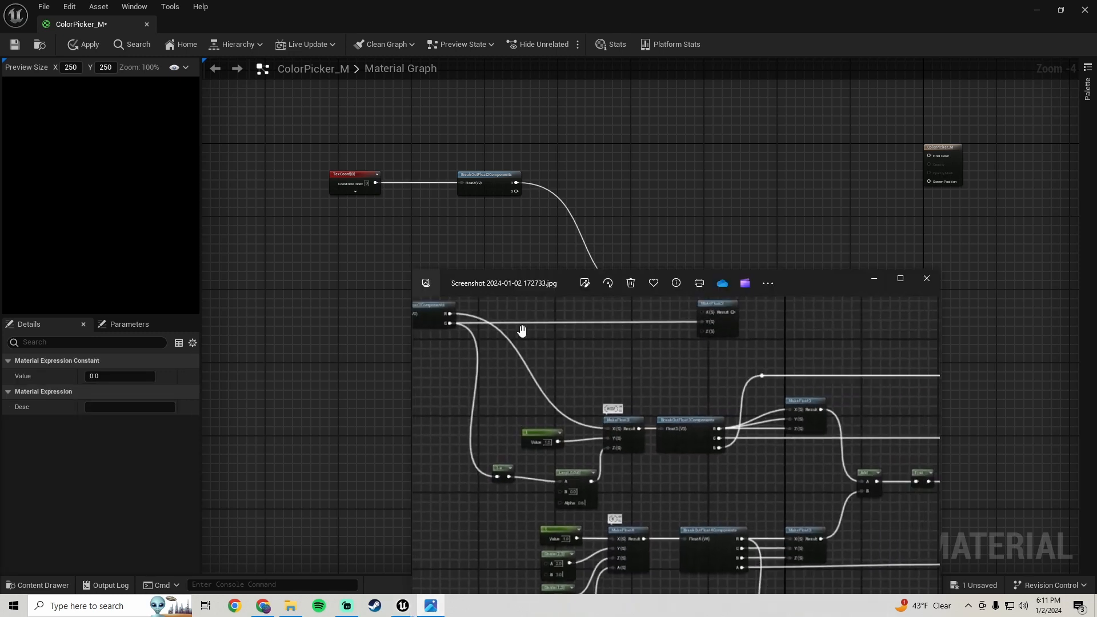
{"action": "left_click", "coordinate": [552, 229]}
{"action": "left_click", "coordinate": [553, 228]}
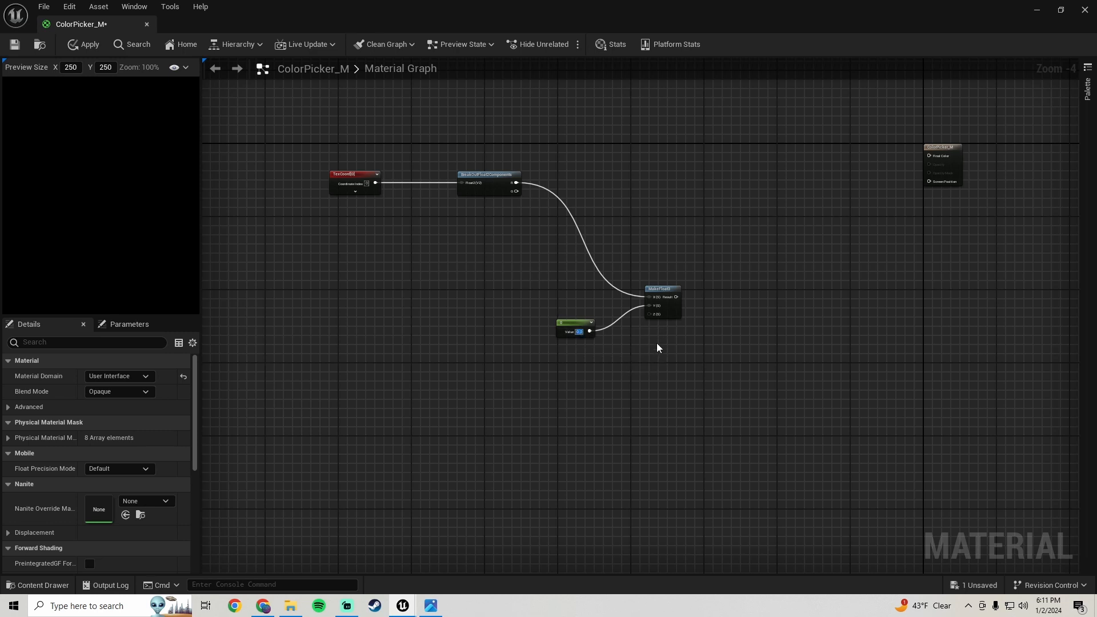
Step: Straighten the connection between the Constant and MakeFloat3 nodes and move both closer to BreakOutFloat2Components
{"action": "left_click_drag", "start_coordinate": [689, 349], "coordinate": [579, 255]}
{"action": "key", "text": "q"}
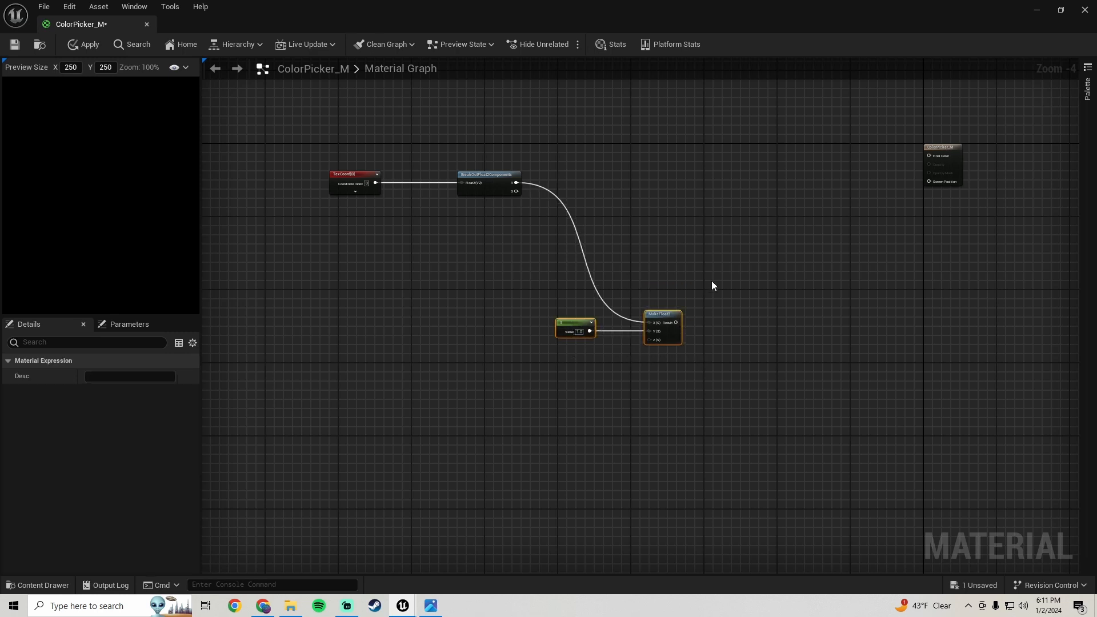
{"action": "left_click_drag", "start_coordinate": [672, 324], "coordinate": [643, 286]}
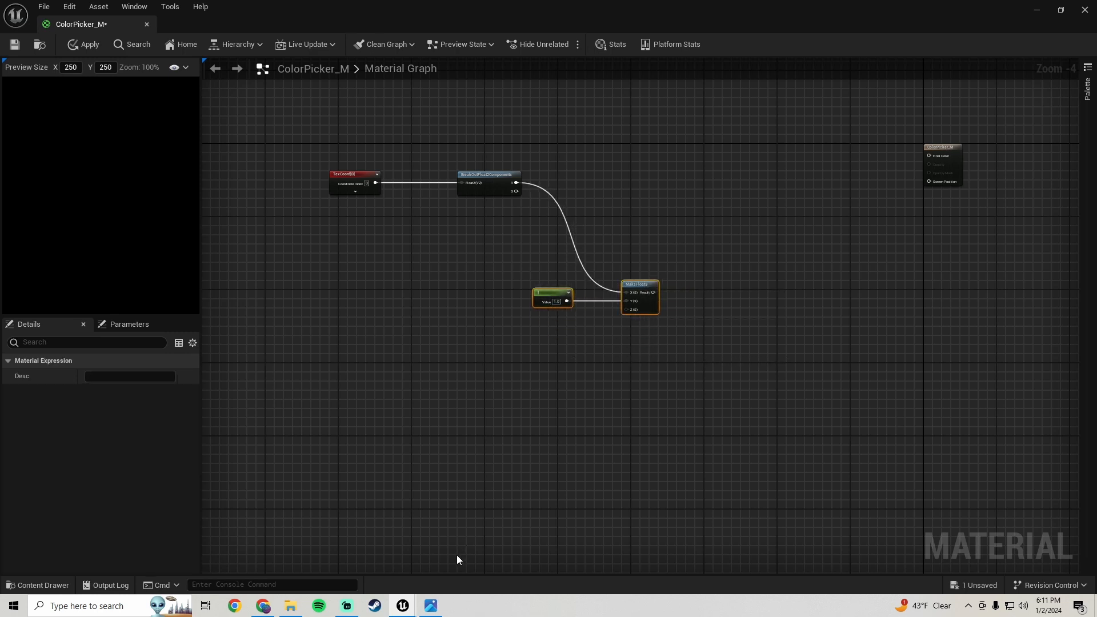
Step: Following the reference image, add a LinearInterpolate node below the Constant and wire its output into the Z input of MakeFloat3
{"action": "left_click", "coordinate": [435, 606]}
{"action": "scroll", "coordinate": [553, 448], "scroll_direction": "up", "scroll_amount": 2}
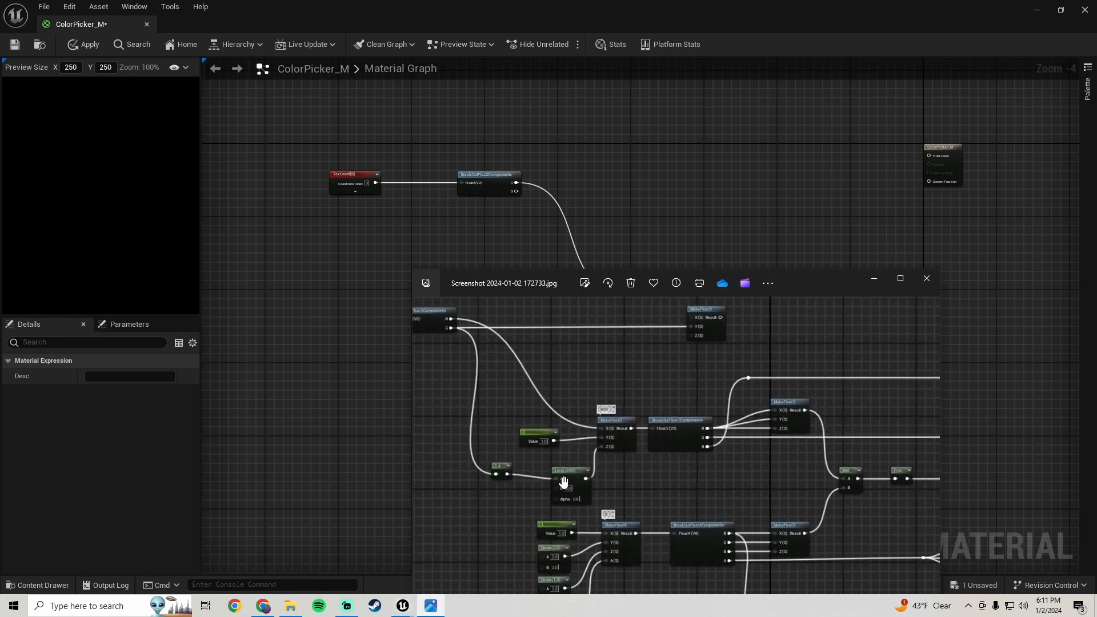
{"action": "left_click", "coordinate": [527, 244]}
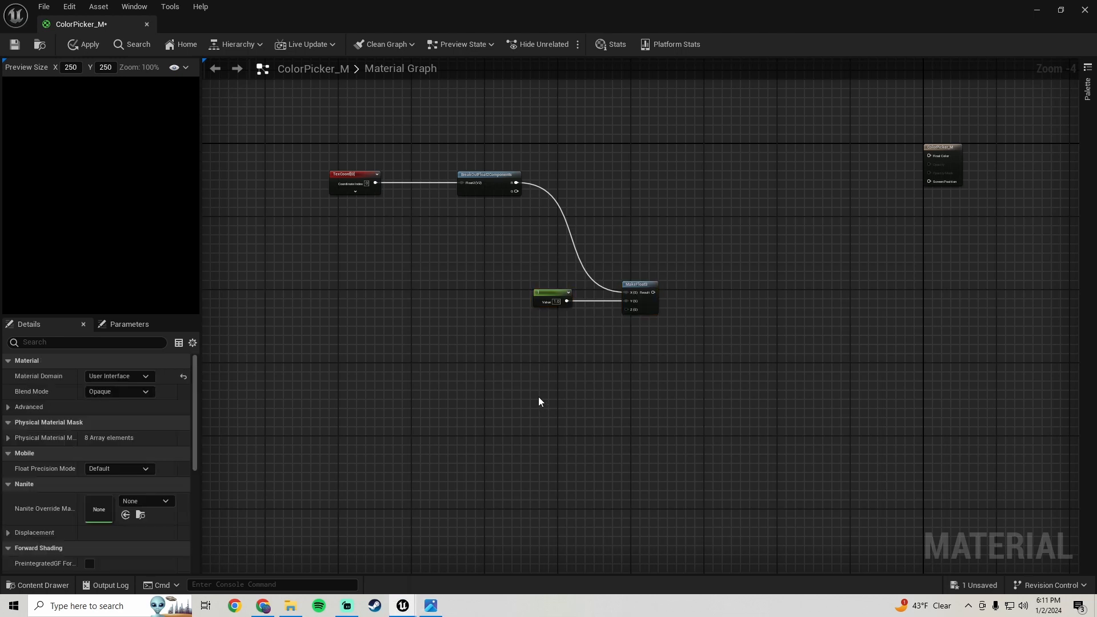
{"action": "right_click", "coordinate": [533, 379]}
{"action": "type", "text": "lerp"}
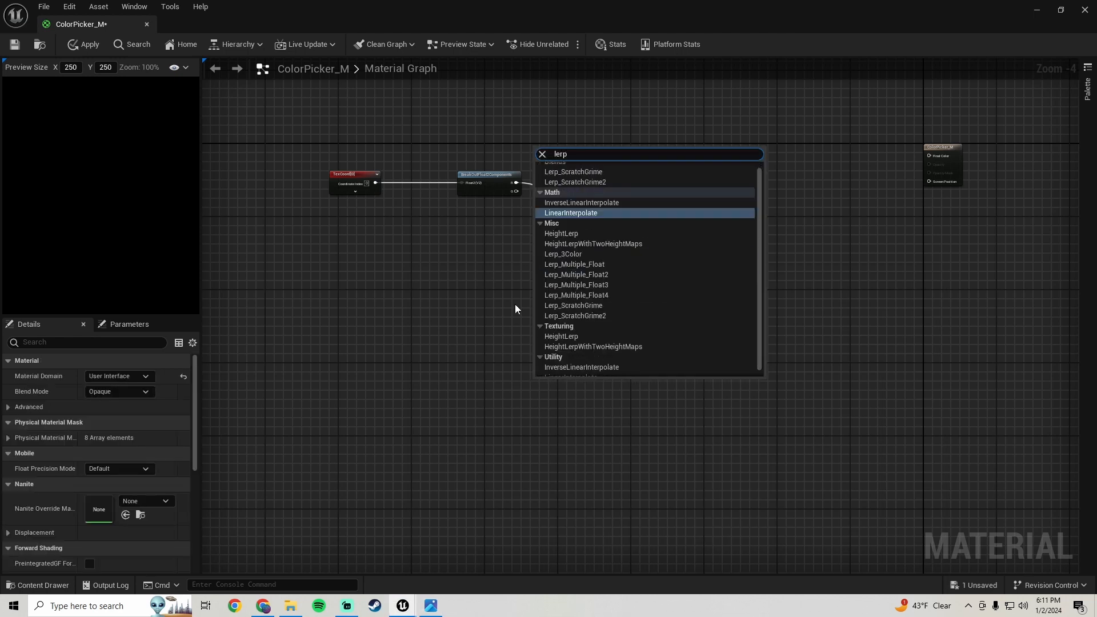
{"action": "left_click", "coordinate": [577, 214]}
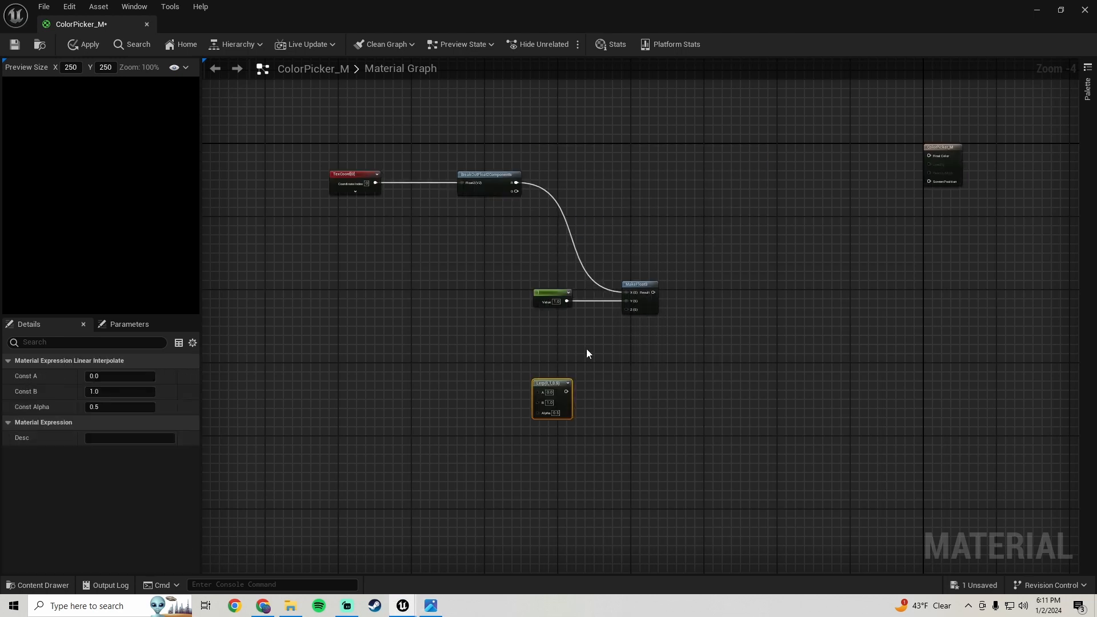
{"action": "left_click_drag", "start_coordinate": [541, 350], "coordinate": [632, 315]}
Step: Set the Lerp node's B value to 0.0, matching the reference image
{"action": "left_click", "coordinate": [433, 606]}
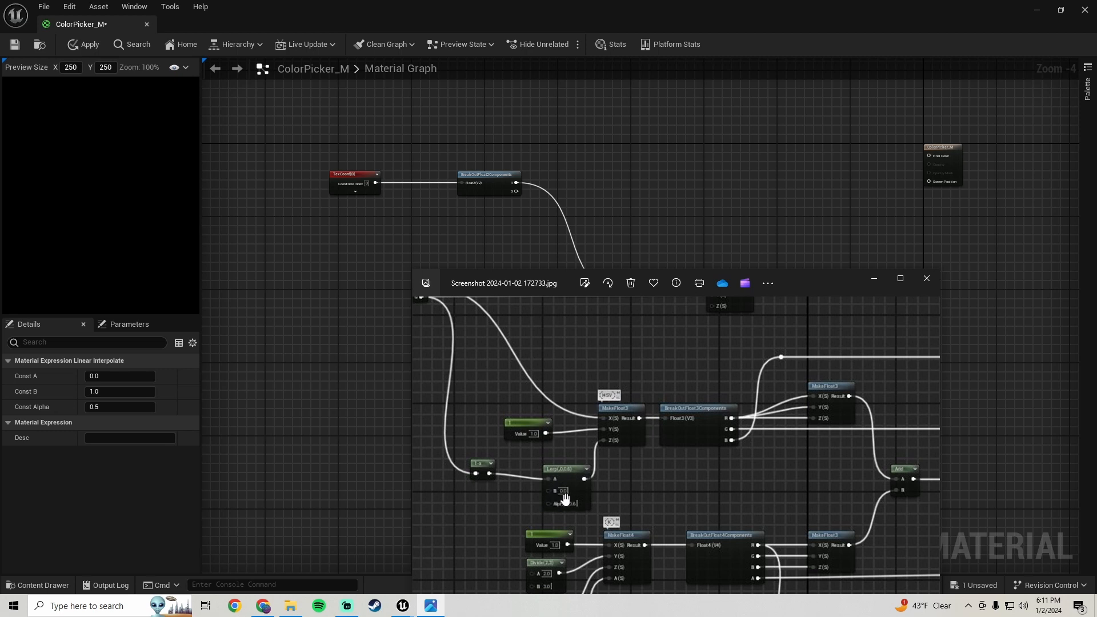
{"action": "left_click", "coordinate": [334, 355]}
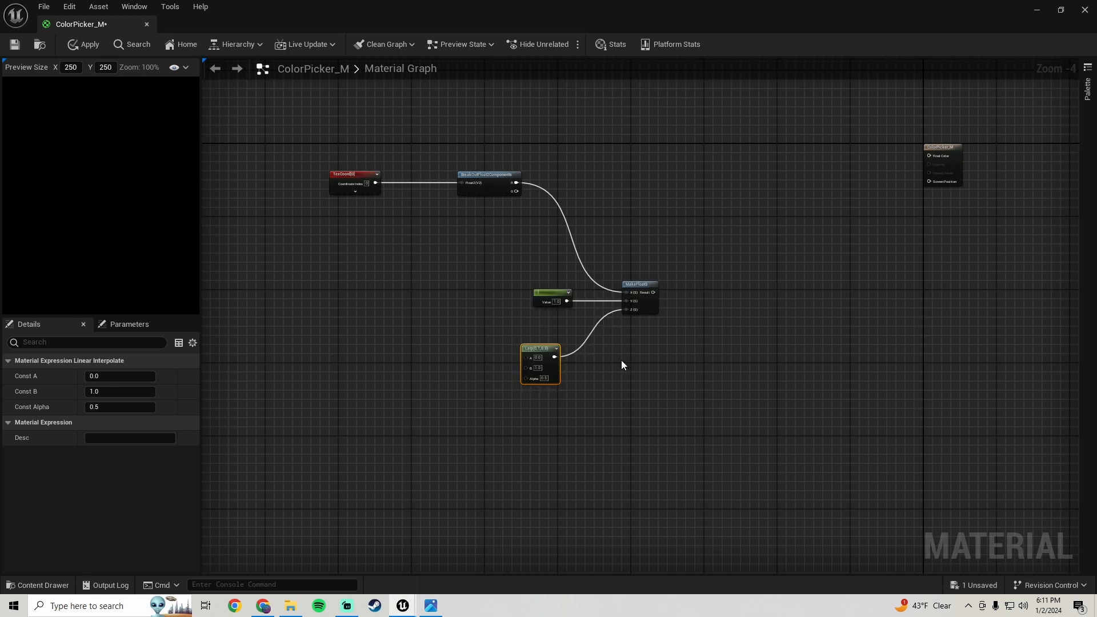
{"action": "left_click", "coordinate": [540, 369]}
{"action": "left_click", "coordinate": [606, 353]}
Step: Check the reference for the Lerp's input chain and move the Constant, Lerp and MakeFloat3 nodes farther from BreakOutFloat2Components
{"action": "left_click", "coordinate": [432, 606]}
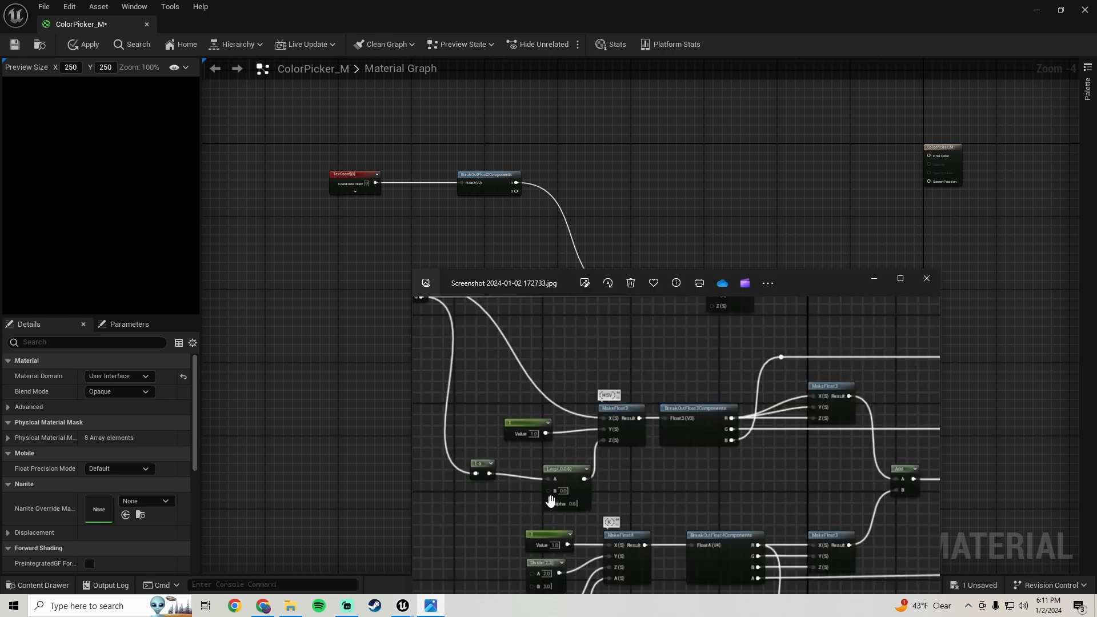
{"action": "scroll", "coordinate": [512, 436], "scroll_direction": "down", "scroll_amount": 2}
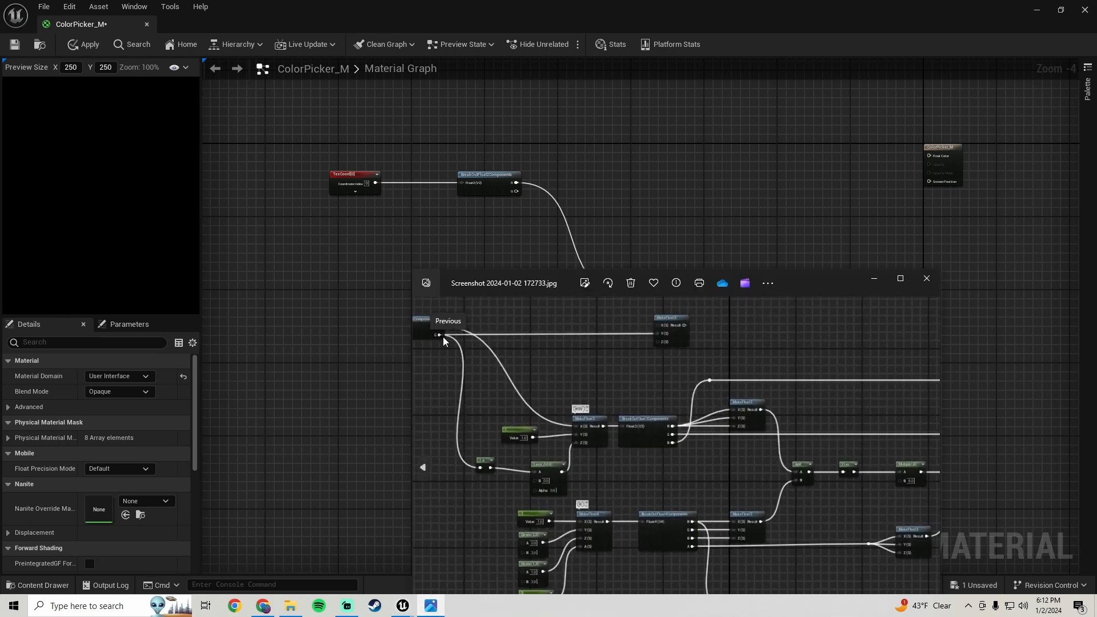
{"action": "left_click", "coordinate": [468, 235]}
{"action": "left_click_drag", "start_coordinate": [670, 450], "coordinate": [532, 280]}
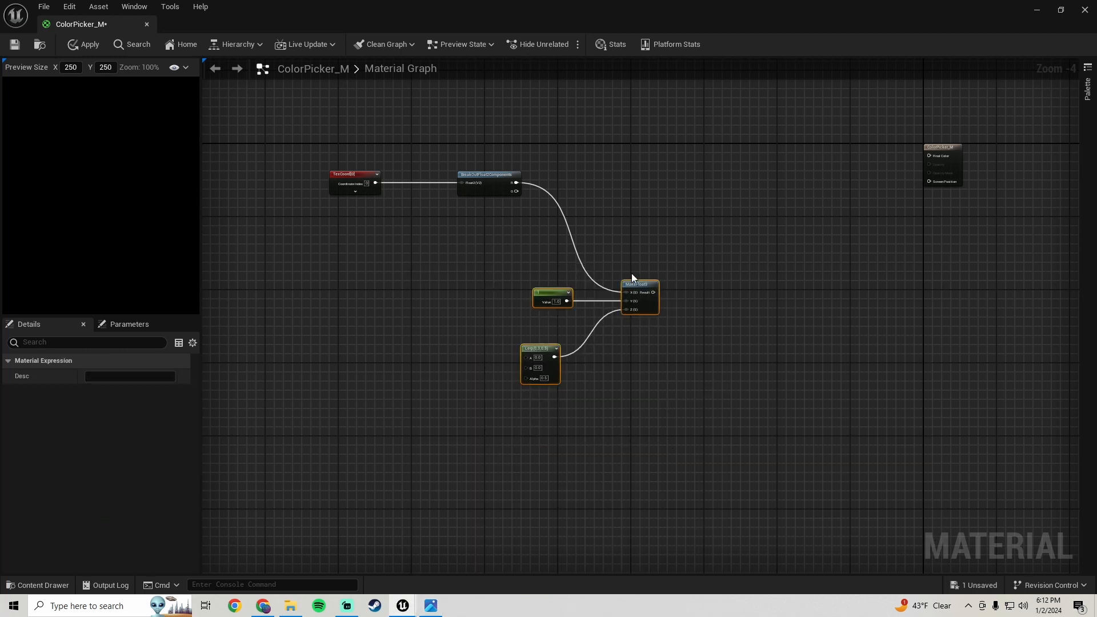
{"action": "left_click_drag", "start_coordinate": [640, 285], "coordinate": [695, 266]}
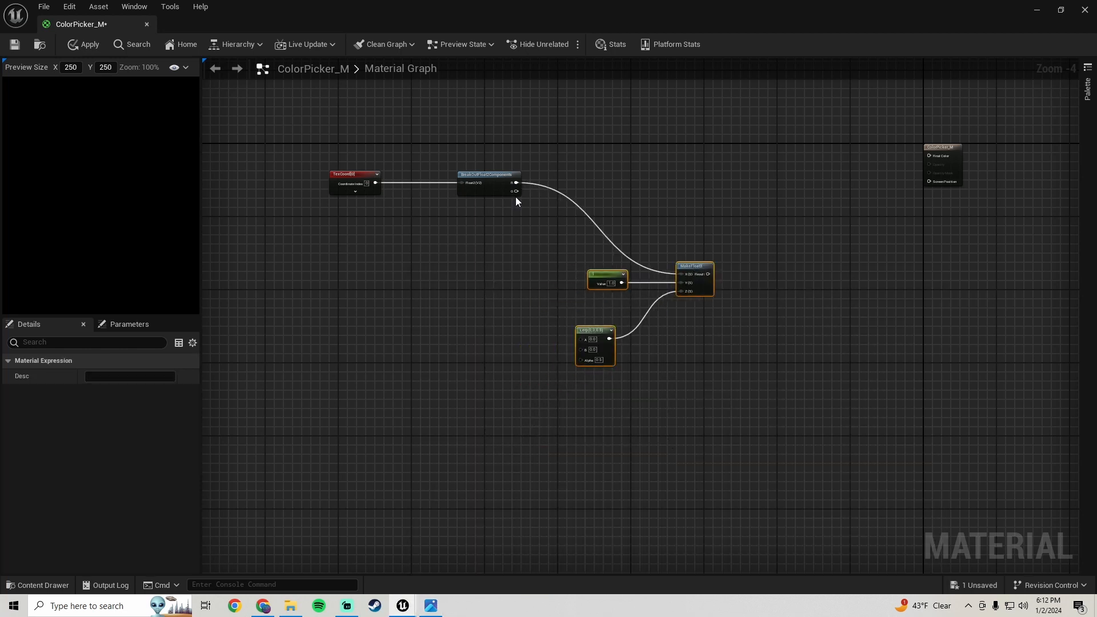
Step: Add a OneMinus node fed by the BreakOutFloat2Components G output, connect it to the Lerp's A input and place it beside the Lerp
{"action": "left_click_drag", "start_coordinate": [515, 193], "coordinate": [491, 279]}
{"action": "type", "text": "onemu"}
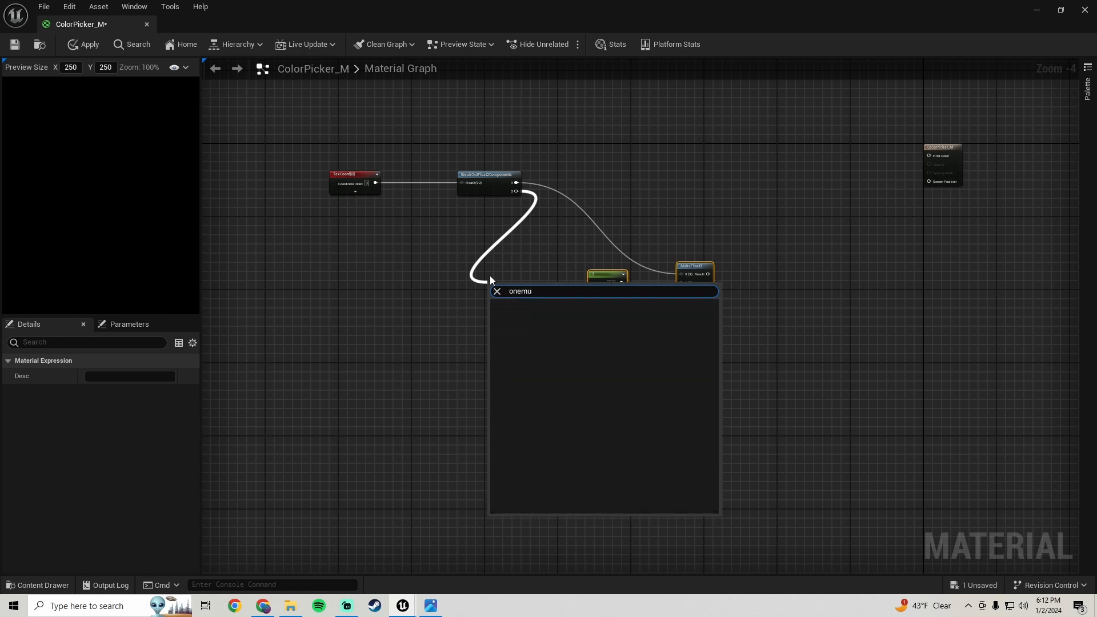
{"action": "key", "text": "BackSpace"}
{"action": "type", "text": "i"}
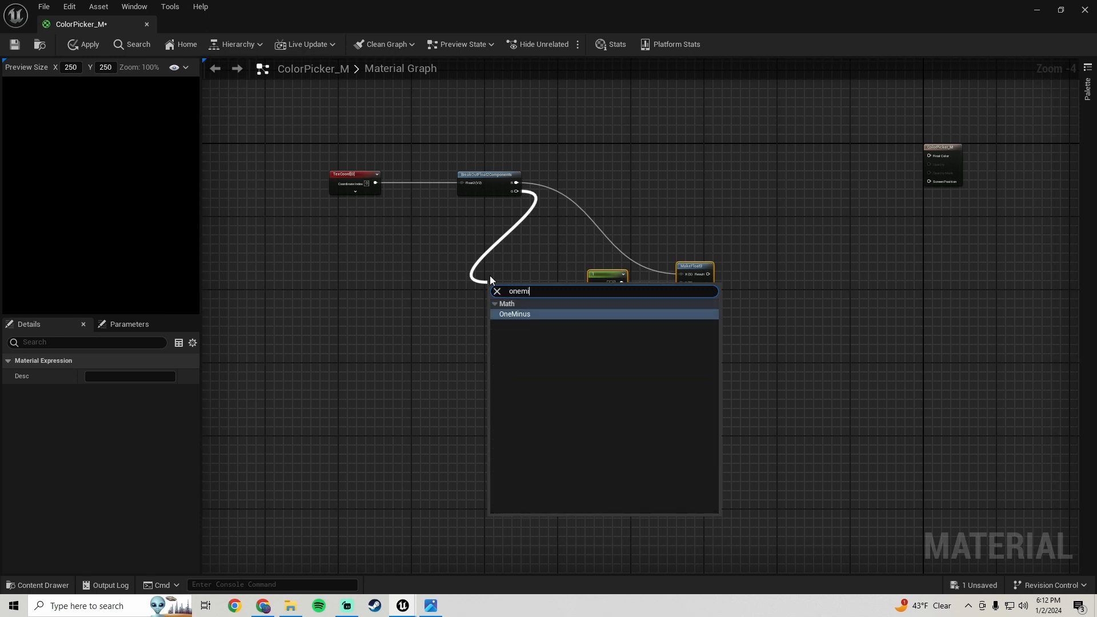
{"action": "left_click", "coordinate": [513, 318]}
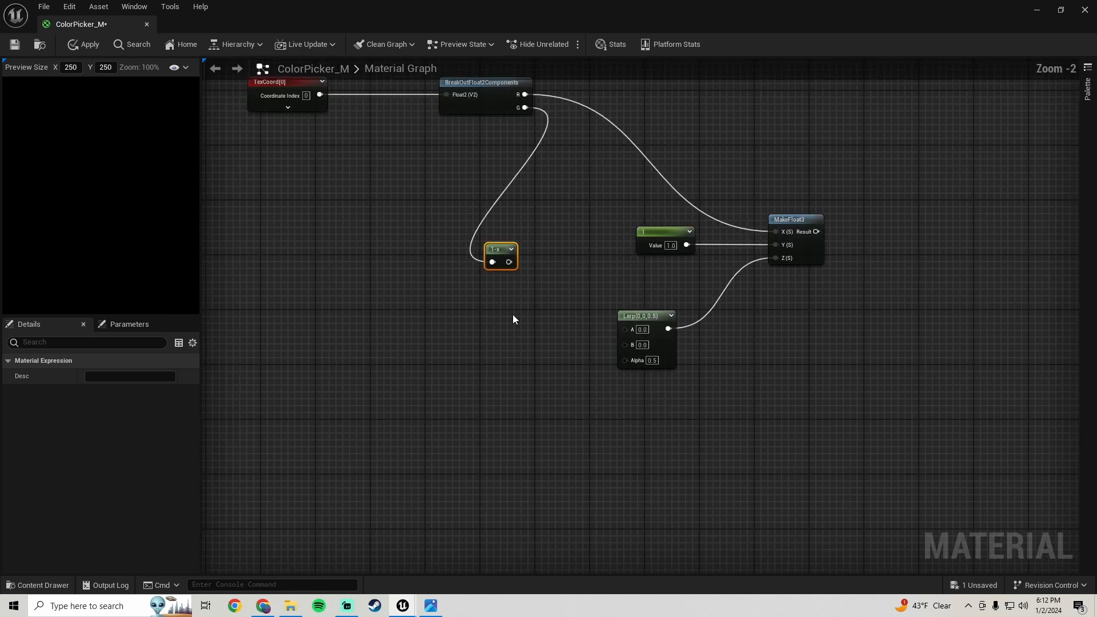
{"action": "scroll", "coordinate": [513, 314], "scroll_direction": "up", "scroll_amount": 3}
{"action": "left_click_drag", "start_coordinate": [509, 253], "coordinate": [644, 332]}
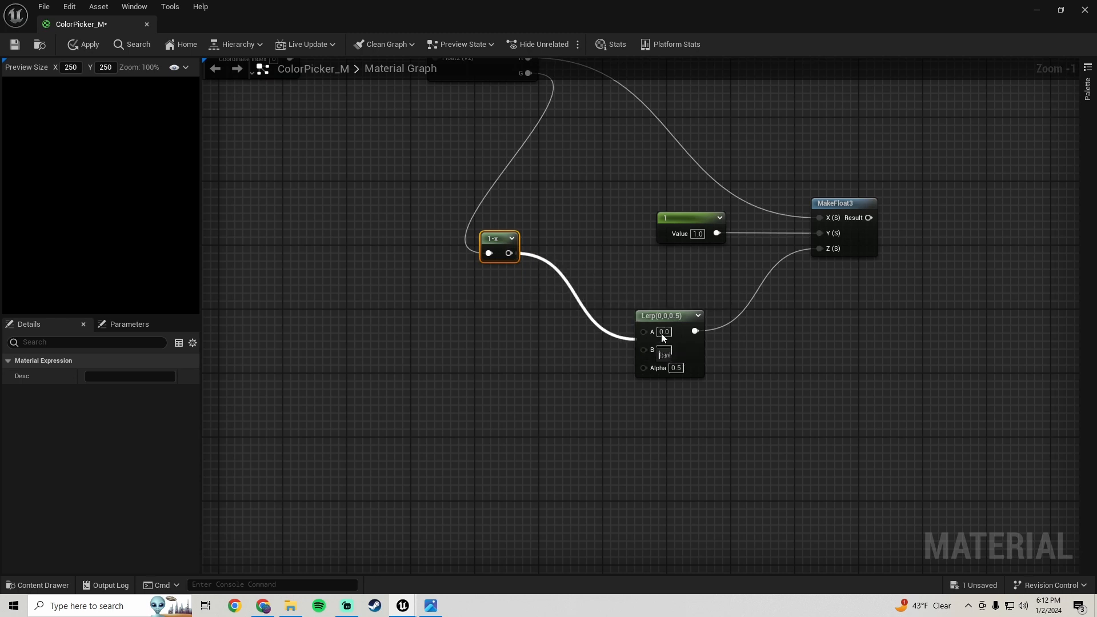
{"action": "left_click_drag", "start_coordinate": [510, 248], "coordinate": [552, 324]}
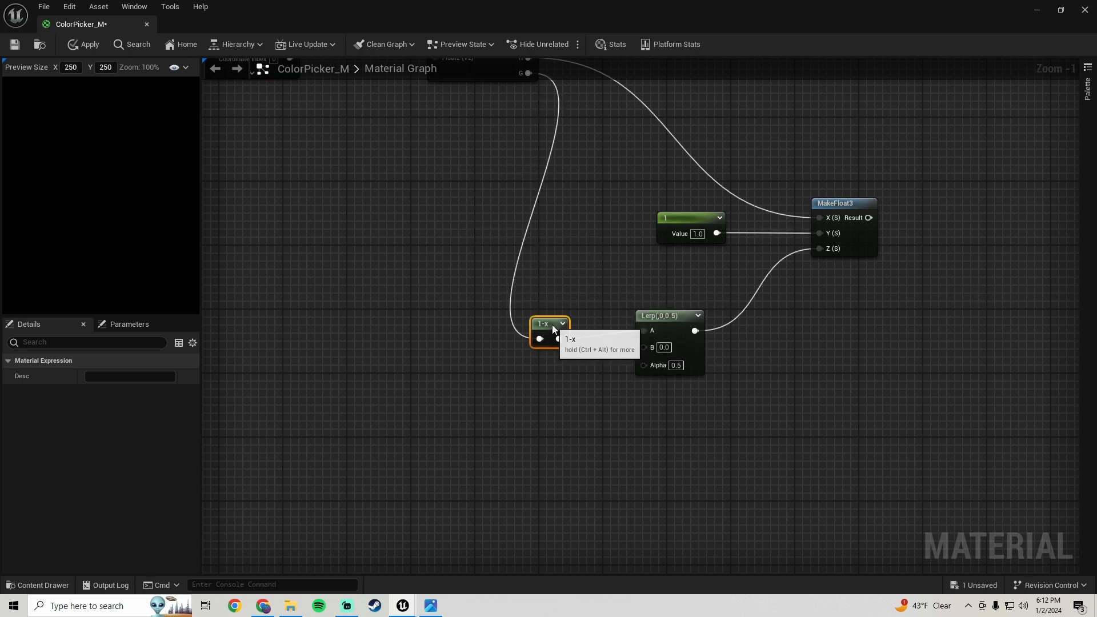
Step: Check the reference image and move the OneMinus, Lerp, Constant and MakeFloat3 nodes together farther from BreakOutFloat2Components
{"action": "left_click", "coordinate": [430, 606]}
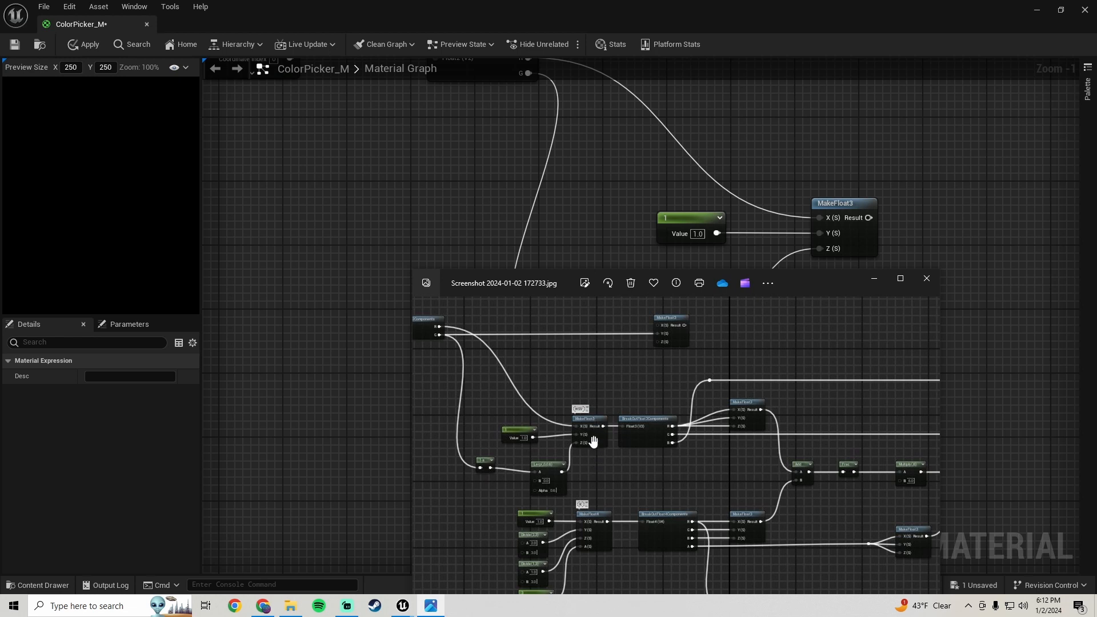
{"action": "scroll", "coordinate": [637, 430], "scroll_direction": "up", "scroll_amount": 3}
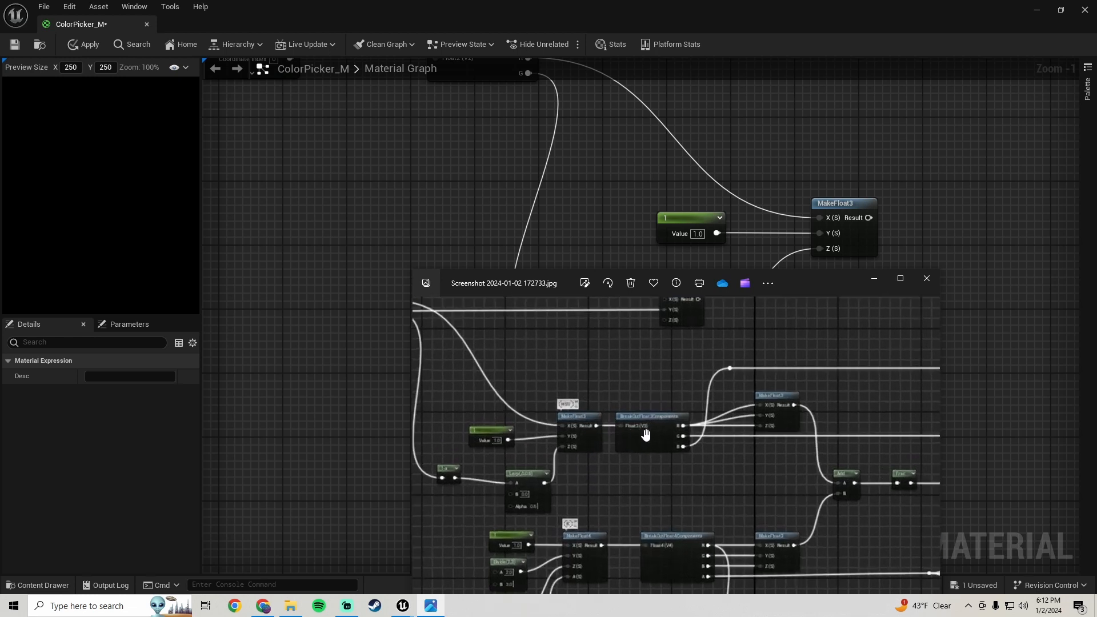
{"action": "scroll", "coordinate": [667, 411], "scroll_direction": "down", "scroll_amount": 3}
{"action": "left_click", "coordinate": [825, 160]}
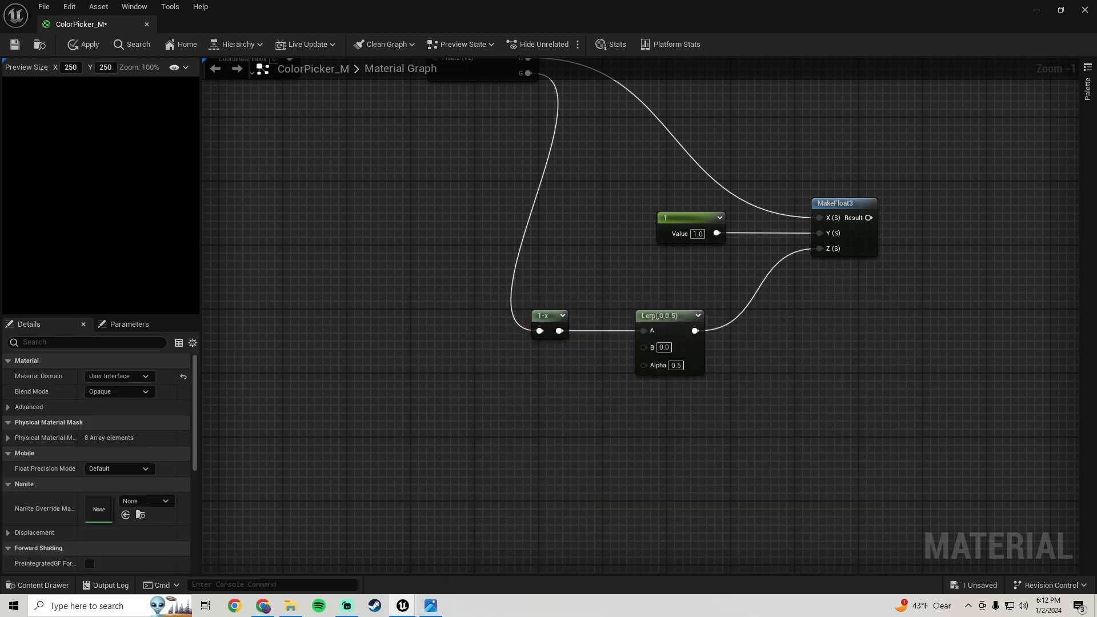
{"action": "right_click_drag", "start_coordinate": [831, 177], "coordinate": [638, 239]}
{"action": "left_click_drag", "start_coordinate": [500, 515], "coordinate": [329, 357]}
{"action": "left_click_drag", "start_coordinate": [758, 487], "coordinate": [335, 238]}
{"action": "left_click_drag", "start_coordinate": [657, 264], "coordinate": [748, 259]}
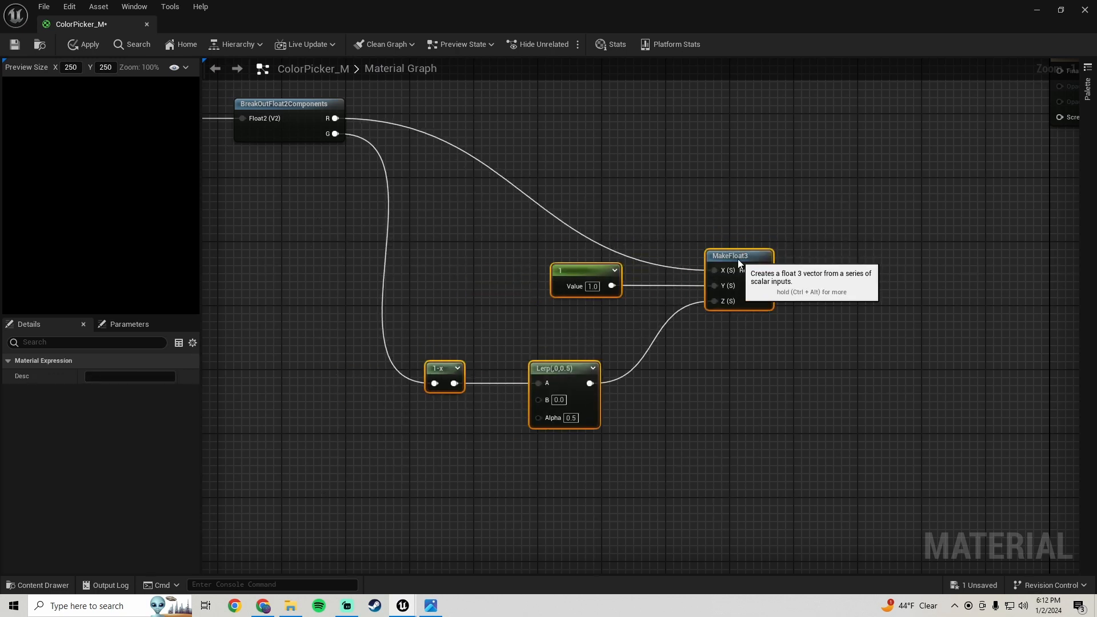
Step: Add a BreakOutFloat3Components node fed by the MakeFloat3 Result output and place it level beside MakeFloat3
{"action": "right_click_drag", "start_coordinate": [735, 408], "coordinate": [499, 432]}
{"action": "left_click_drag", "start_coordinate": [527, 294], "coordinate": [708, 286]}
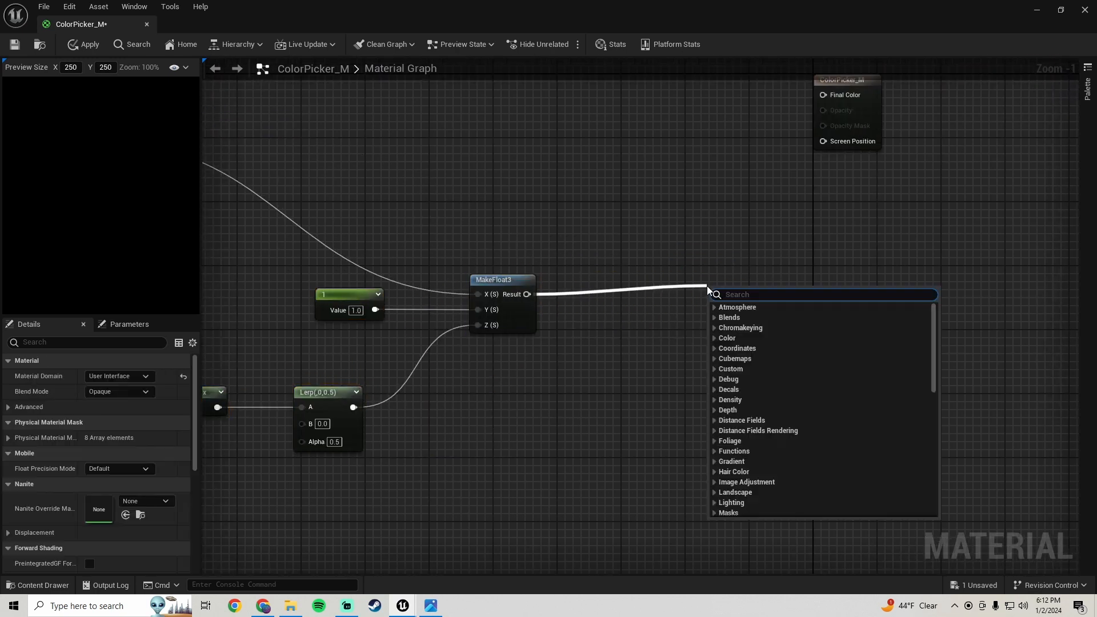
{"action": "type", "text": "break"}
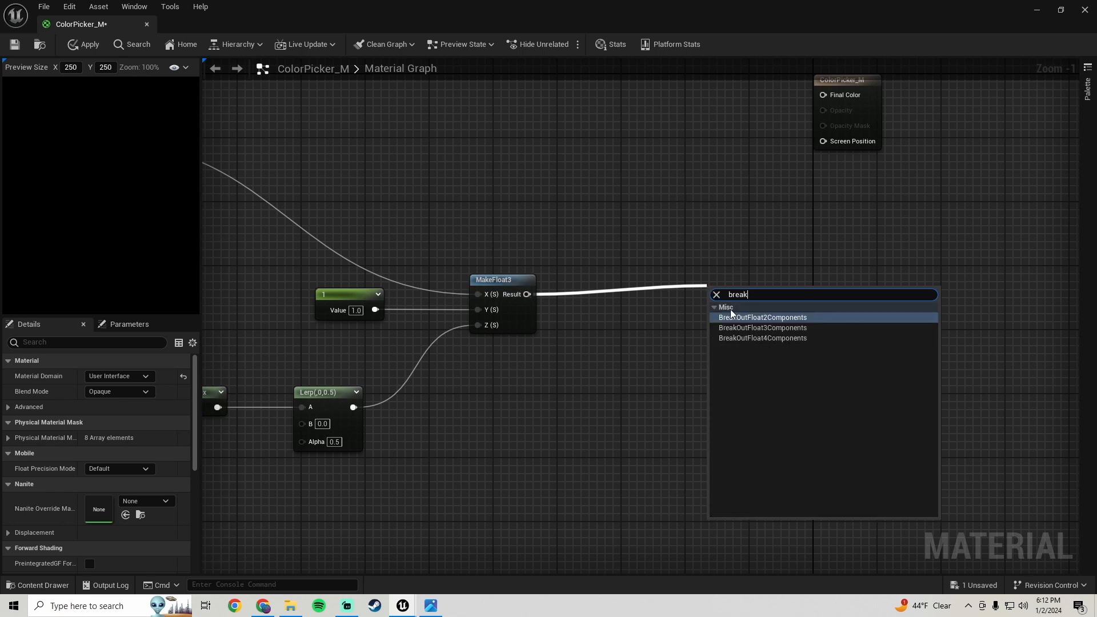
{"action": "left_click", "coordinate": [759, 329]}
{"action": "left_click_drag", "start_coordinate": [752, 290], "coordinate": [669, 279]}
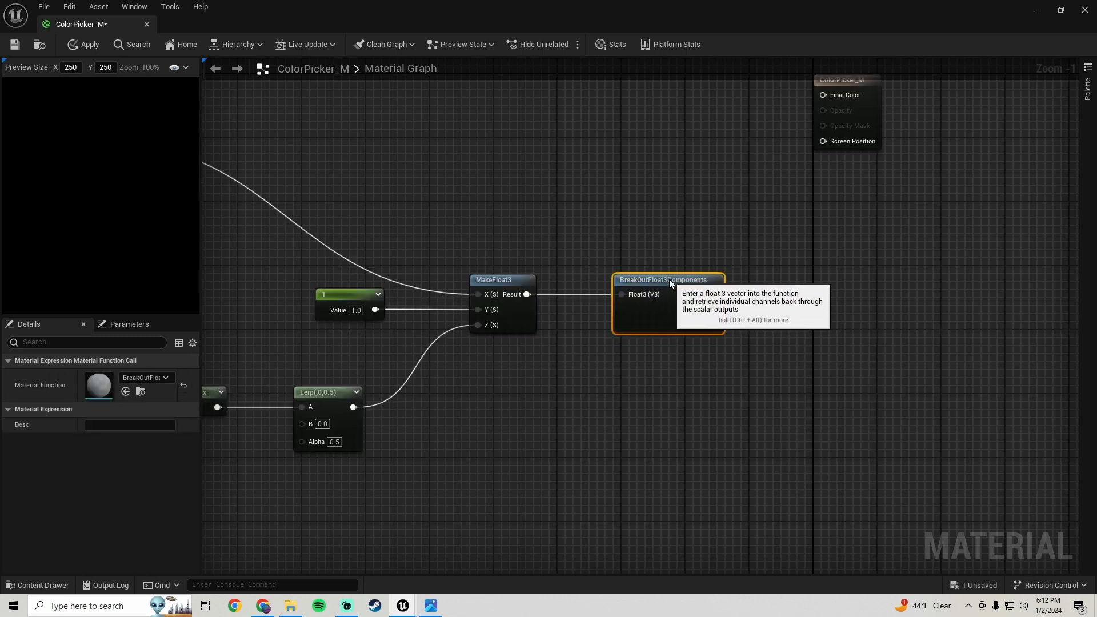
{"action": "right_click_drag", "start_coordinate": [593, 425], "coordinate": [629, 377]}
Step: Check the reference for the BreakOutFloat3Components outputs and move the ColorPicker_M result node farther away to make room
{"action": "left_click", "coordinate": [431, 606]}
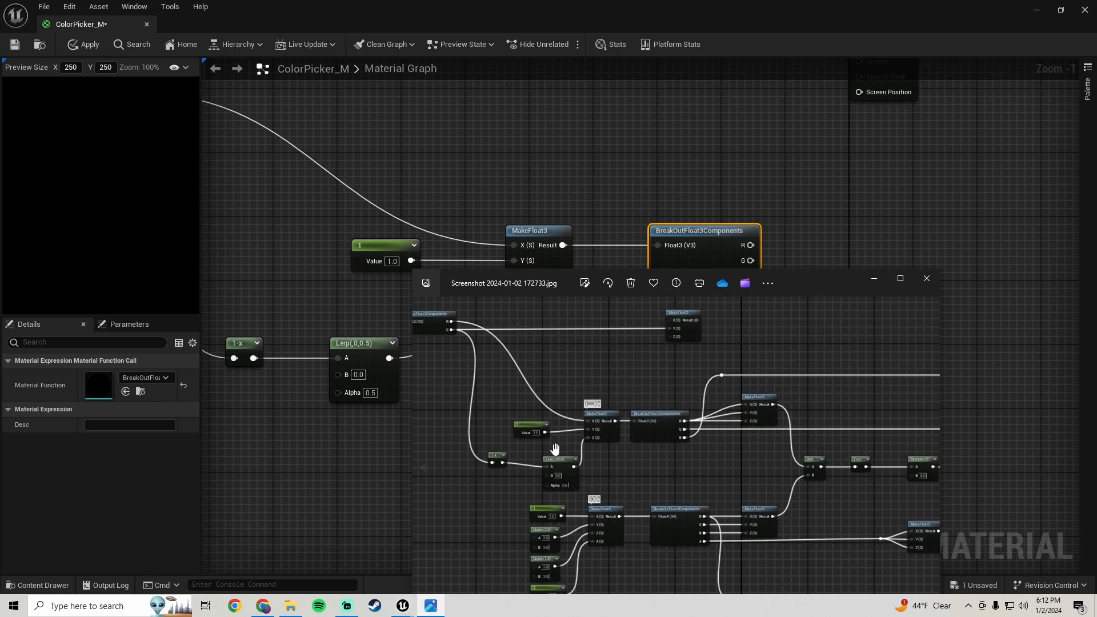
{"action": "scroll", "coordinate": [635, 478], "scroll_direction": "down", "scroll_amount": 1}
{"action": "left_click_drag", "start_coordinate": [635, 477], "coordinate": [531, 445]}
{"action": "scroll", "coordinate": [608, 400], "scroll_direction": "up", "scroll_amount": 2}
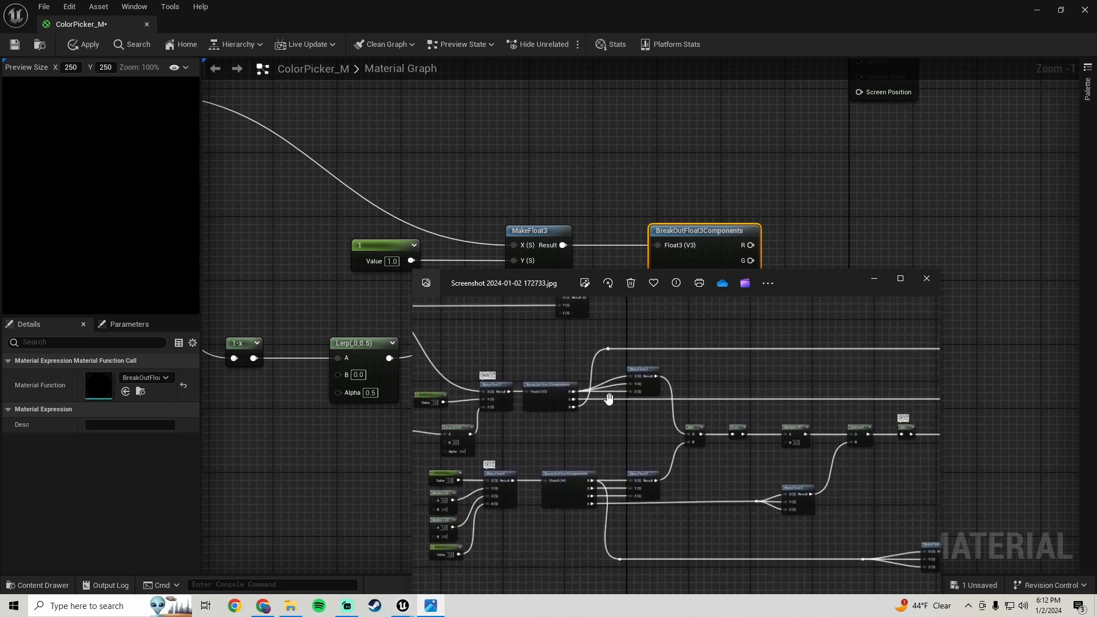
{"action": "scroll", "coordinate": [644, 407], "scroll_direction": "up", "scroll_amount": 1}
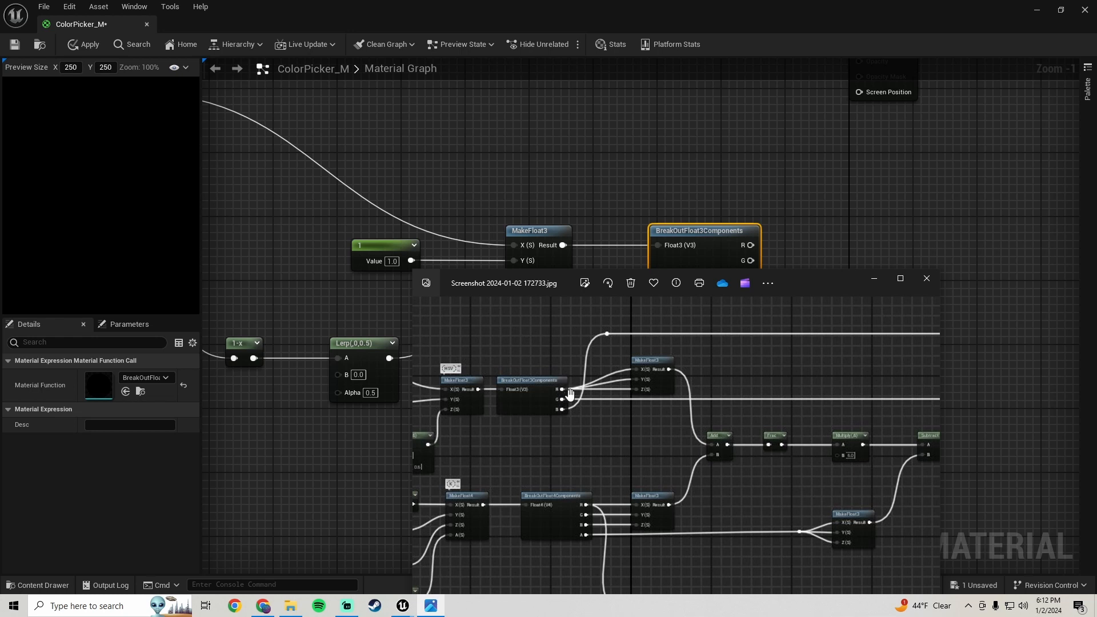
{"action": "left_click", "coordinate": [794, 206]}
{"action": "right_click_drag", "start_coordinate": [776, 277], "coordinate": [587, 396]}
{"action": "scroll", "coordinate": [587, 396], "scroll_direction": "down", "scroll_amount": 3}
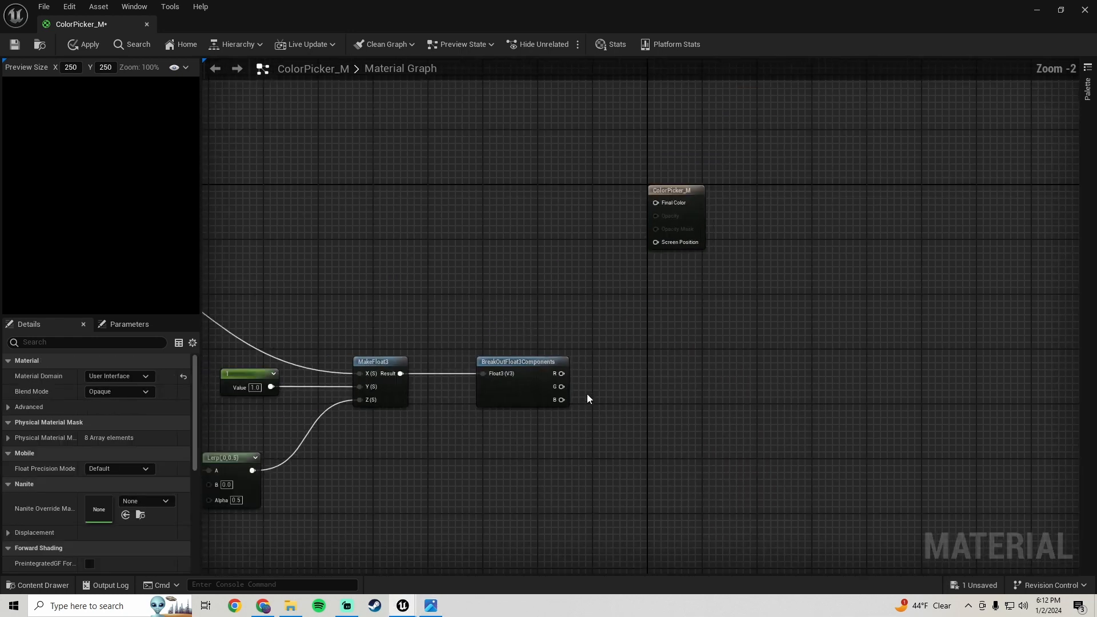
{"action": "left_click_drag", "start_coordinate": [664, 261], "coordinate": [1060, 469]}
Step: Add a second MakeFloat3 node with its X input fed by the BreakOutFloat3Components R output and align the row
{"action": "scroll", "coordinate": [554, 392], "scroll_direction": "up", "scroll_amount": 2}
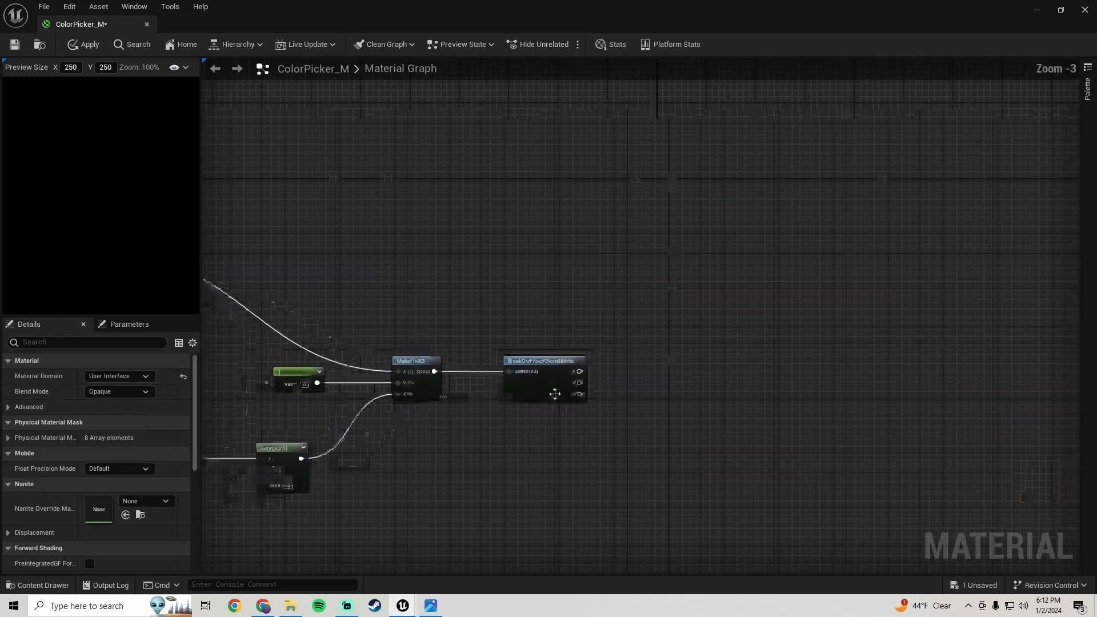
{"action": "left_click_drag", "start_coordinate": [584, 368], "coordinate": [662, 361]}
{"action": "type", "text": "make"}
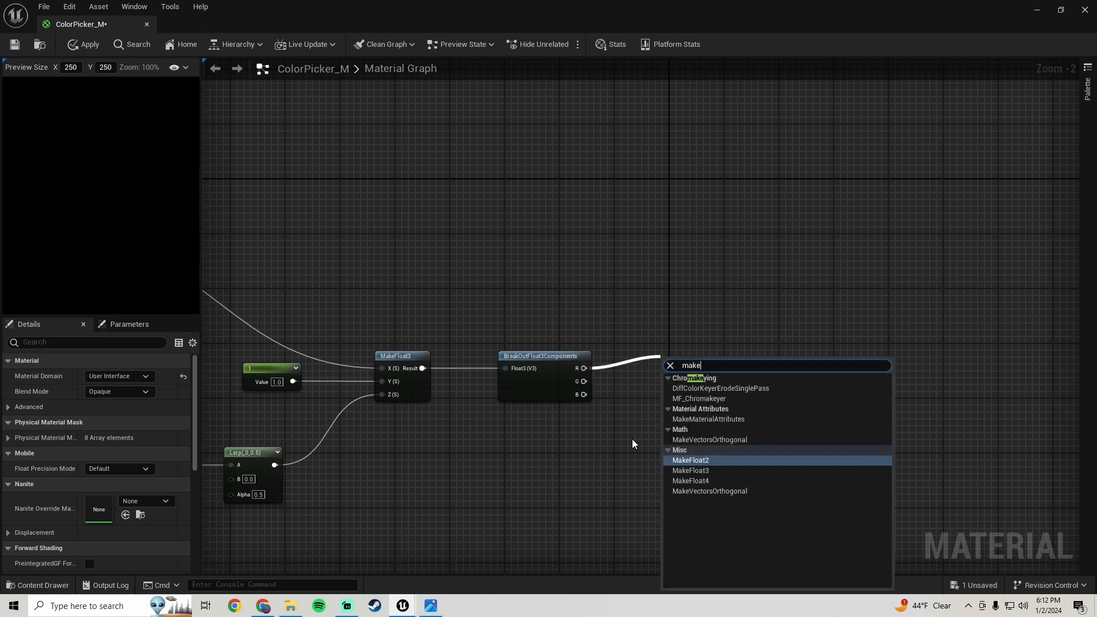
{"action": "left_click", "coordinate": [711, 471]}
{"action": "right_click_drag", "start_coordinate": [660, 431], "coordinate": [828, 384]}
{"action": "left_click_drag", "start_coordinate": [901, 259], "coordinate": [387, 347]}
{"action": "right_click_drag", "start_coordinate": [834, 434], "coordinate": [716, 330]}
Step: Following the reference, wire the BreakOutFloat3Components R output into the new MakeFloat3's Y and Z inputs and move that node farther away
{"action": "left_click", "coordinate": [431, 606]}
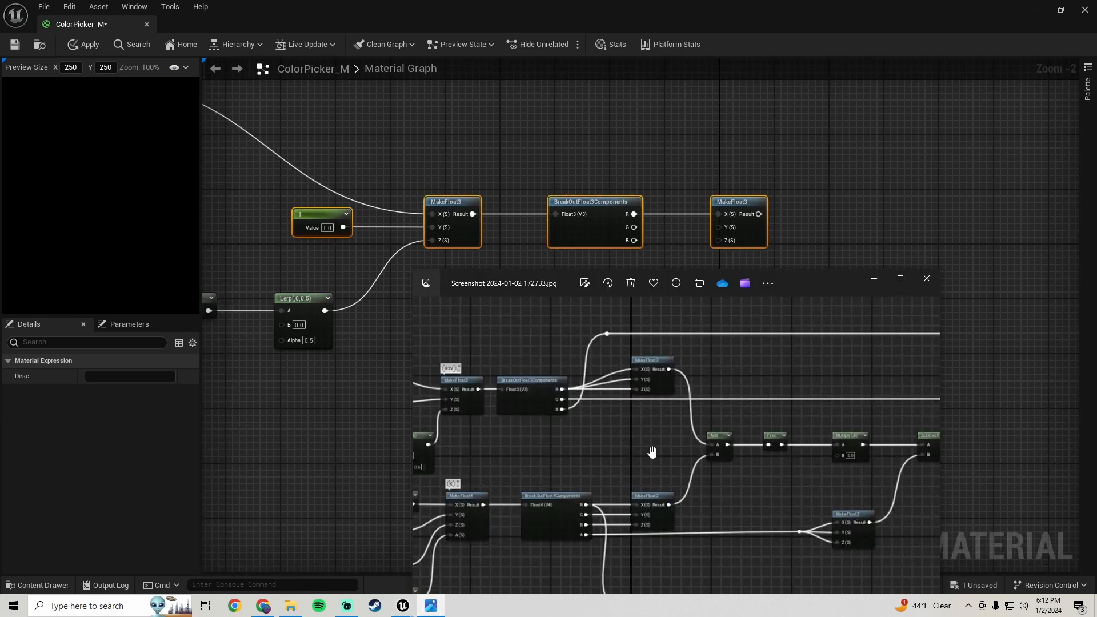
{"action": "left_click_drag", "start_coordinate": [622, 467], "coordinate": [686, 496]}
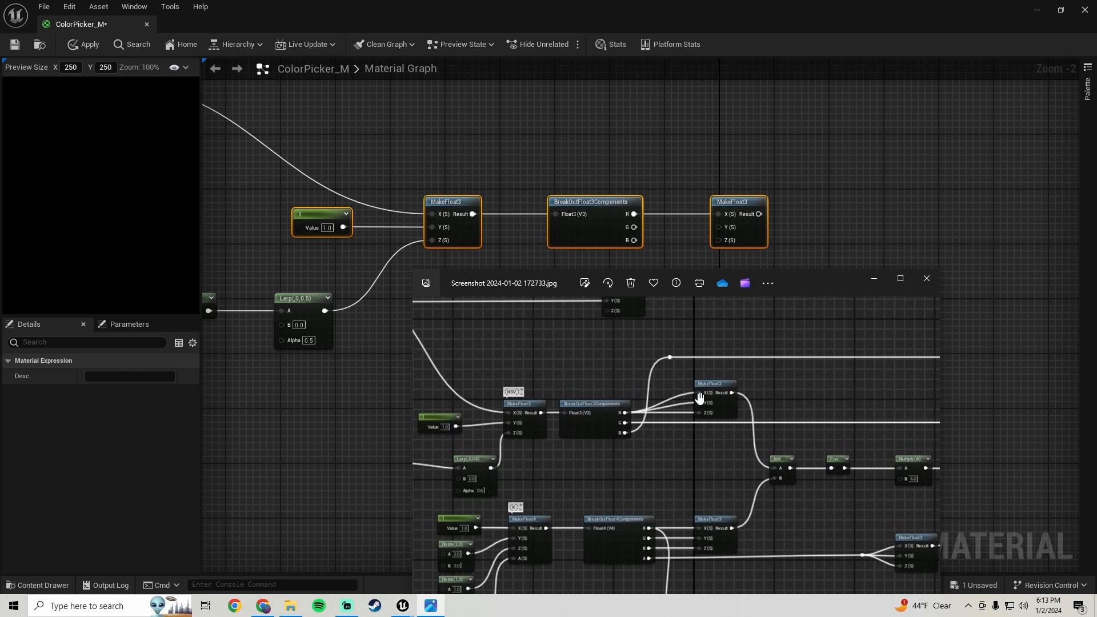
{"action": "left_click", "coordinate": [668, 232]}
{"action": "left_click_drag", "start_coordinate": [633, 214], "coordinate": [720, 231]}
{"action": "left_click_drag", "start_coordinate": [634, 213], "coordinate": [729, 240]}
{"action": "left_click_drag", "start_coordinate": [754, 202], "coordinate": [816, 202]}
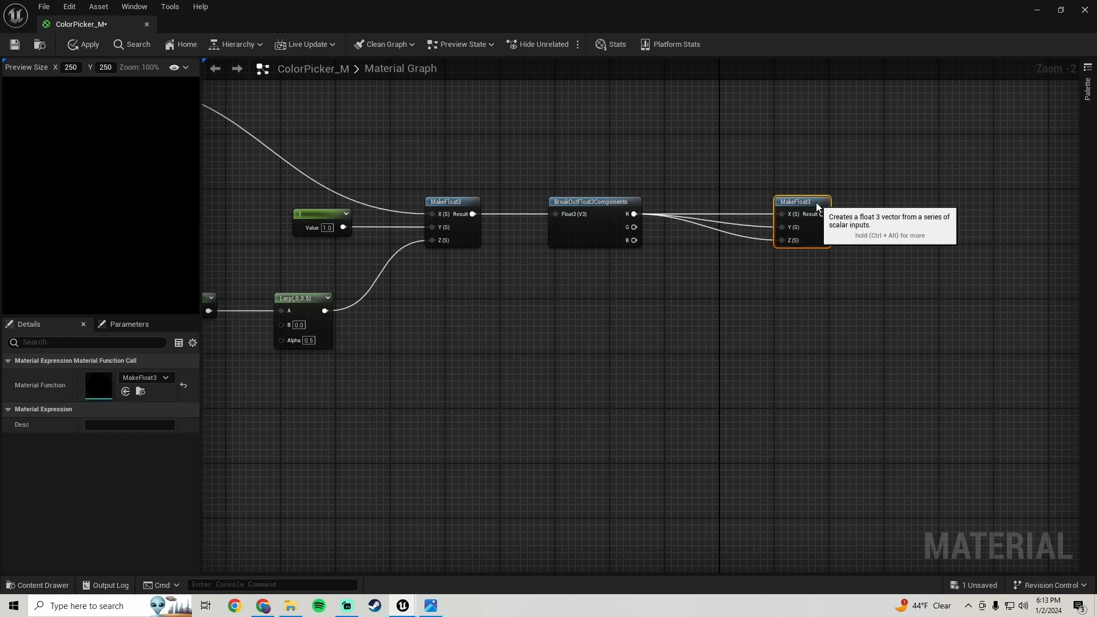
Step: Following the reference, add an Add node below the second MakeFloat3 with its A input fed by that node's Result
{"action": "left_click", "coordinate": [431, 606]}
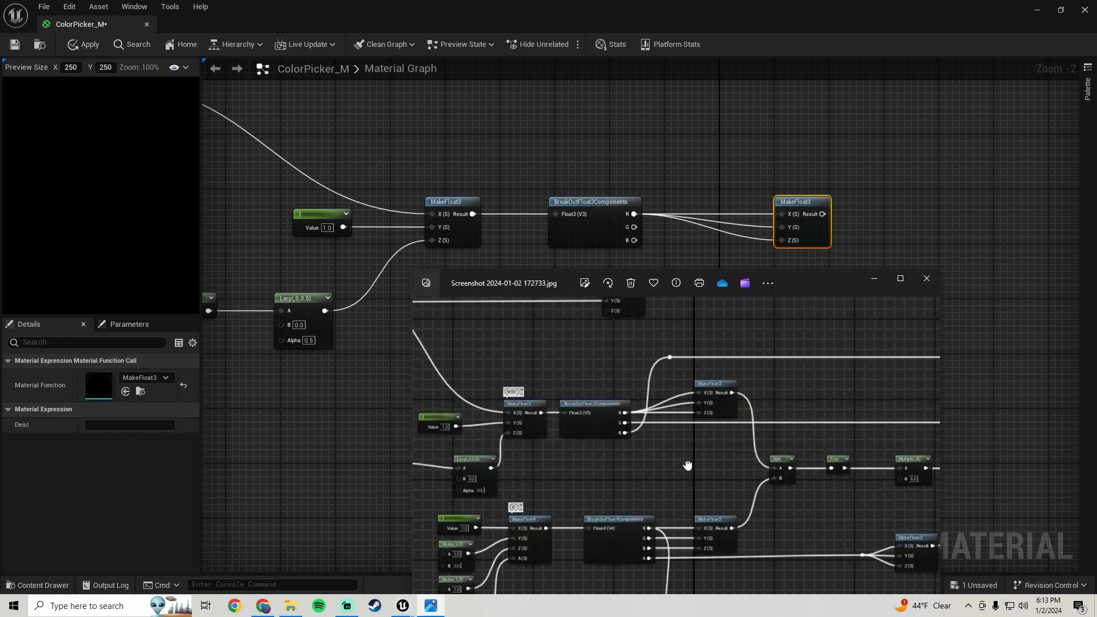
{"action": "left_click_drag", "start_coordinate": [688, 466], "coordinate": [653, 406]}
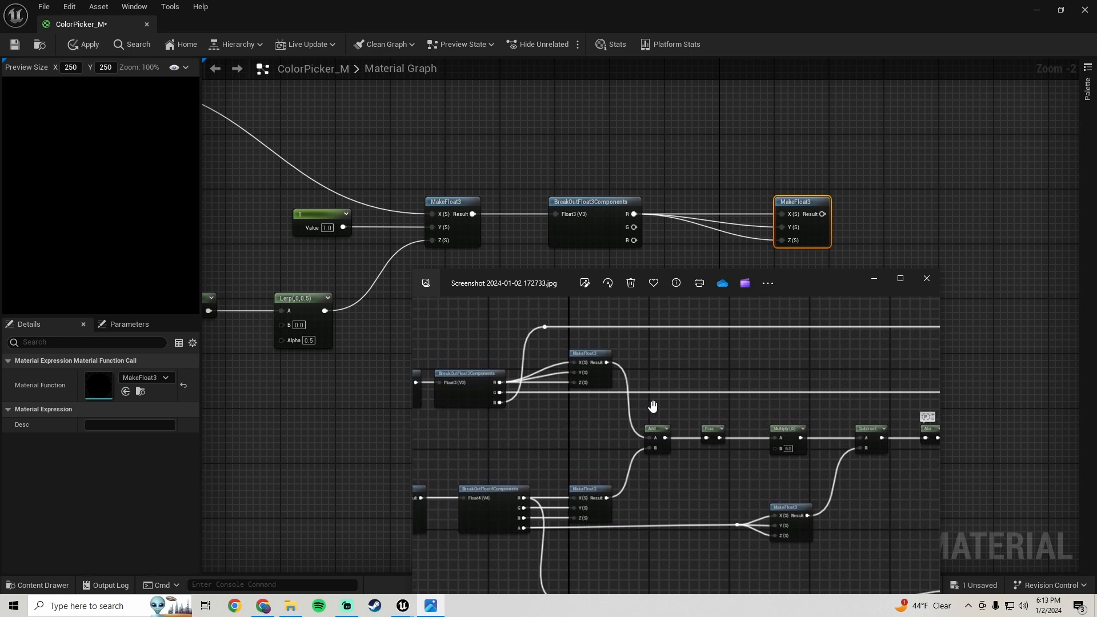
{"action": "left_click", "coordinate": [916, 247]}
{"action": "right_click_drag", "start_coordinate": [916, 246], "coordinate": [745, 233]}
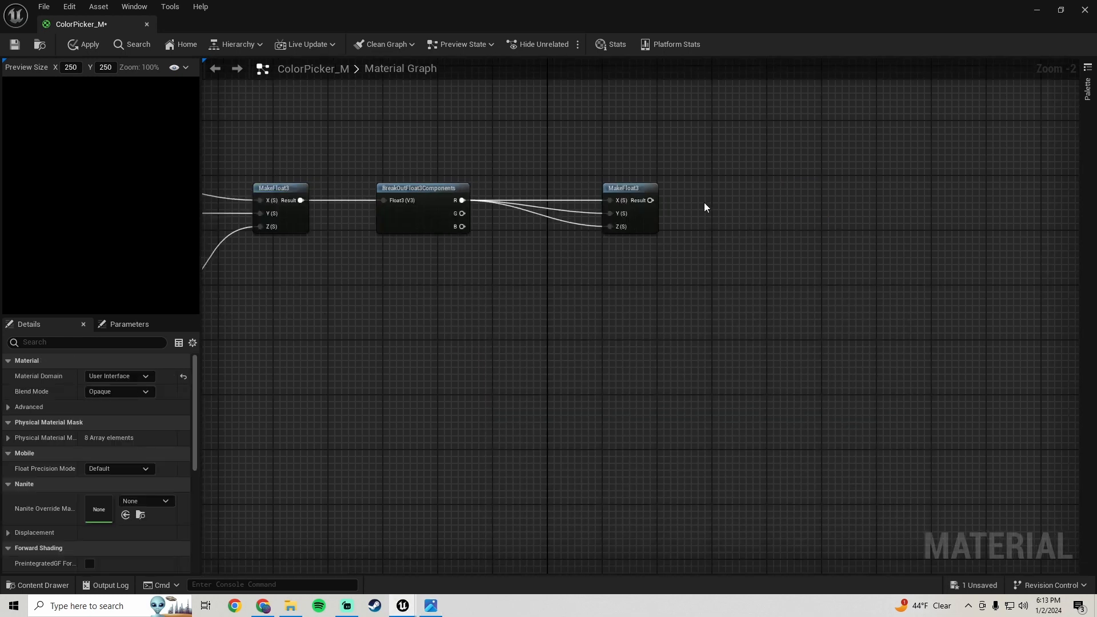
{"action": "left_click_drag", "start_coordinate": [651, 202], "coordinate": [716, 324]}
{"action": "type", "text": "add"}
{"action": "key", "text": "Return"}
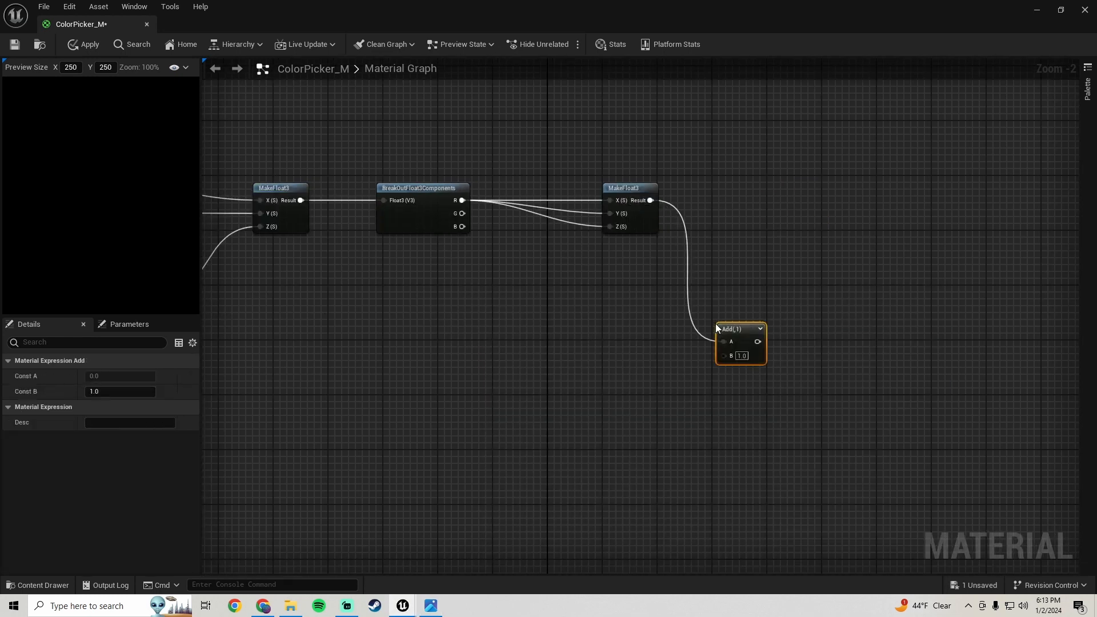
Step: Following the reference, add a third MakeFloat3 node feeding the Add node's B input and place it below the upper row
{"action": "right_click_drag", "start_coordinate": [476, 426], "coordinate": [597, 323]}
{"action": "left_click", "coordinate": [430, 606]}
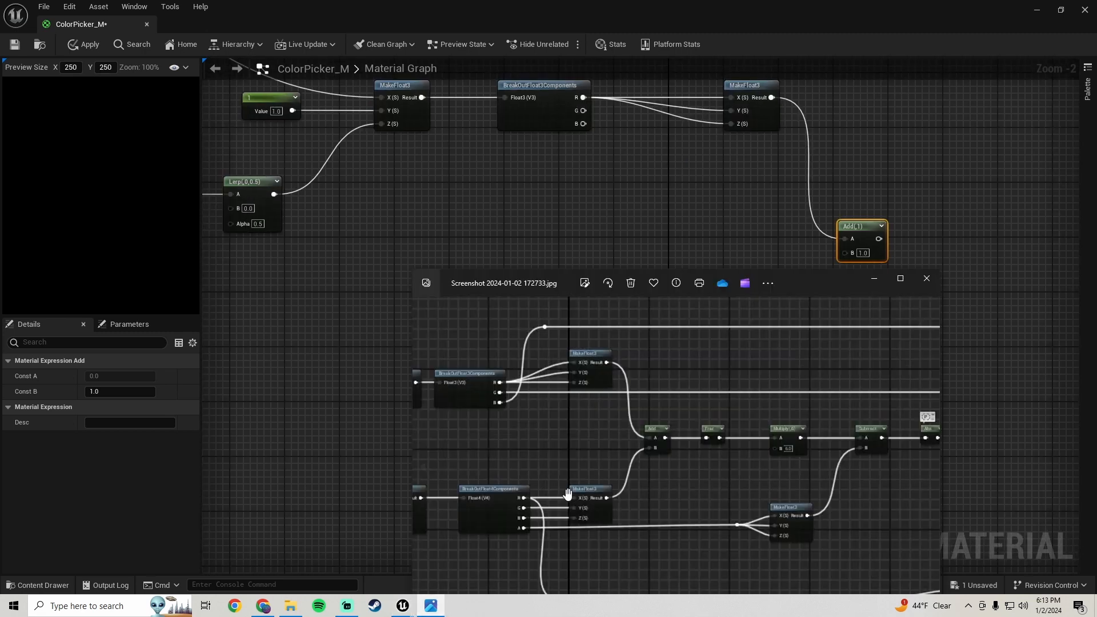
{"action": "left_click_drag", "start_coordinate": [577, 475], "coordinate": [753, 371]}
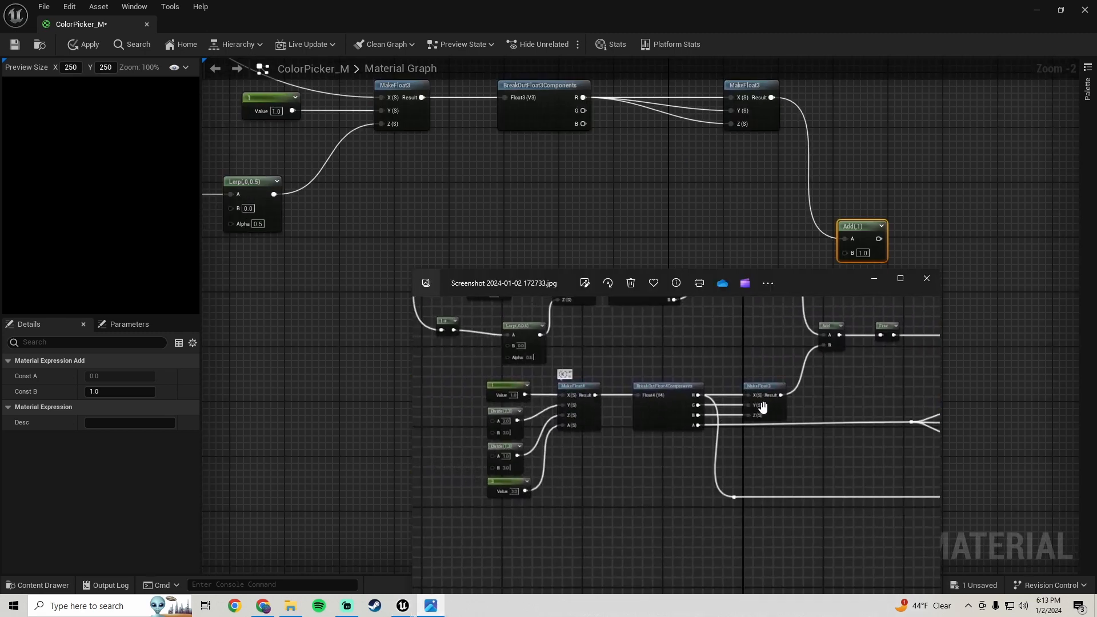
{"action": "left_click", "coordinate": [702, 219]}
{"action": "left_click_drag", "start_coordinate": [844, 253], "coordinate": [638, 371]}
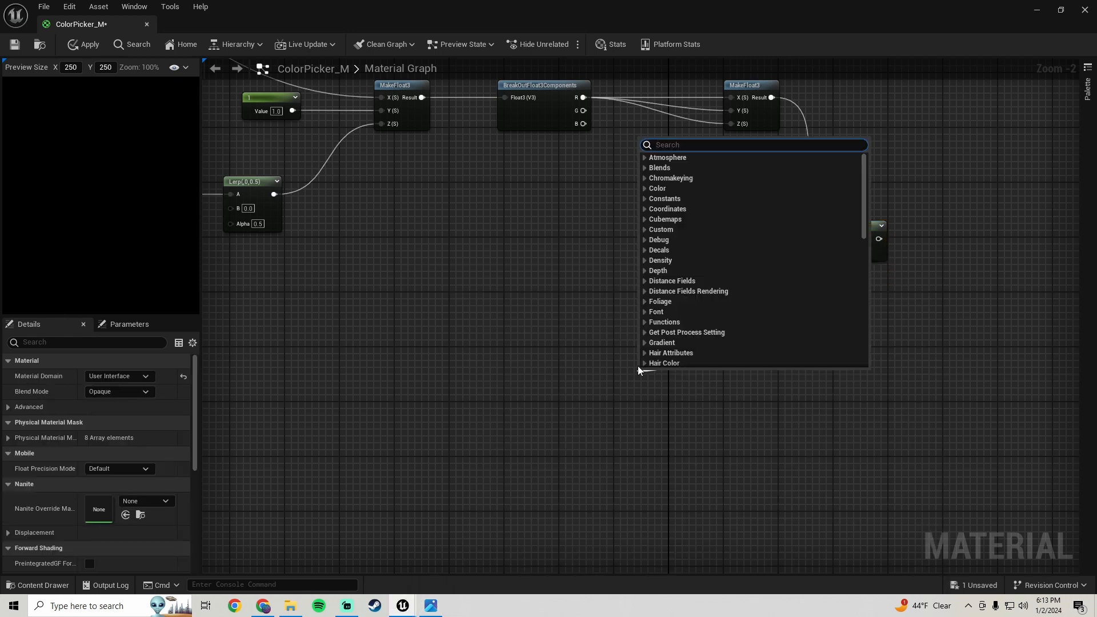
{"action": "type", "text": "make"}
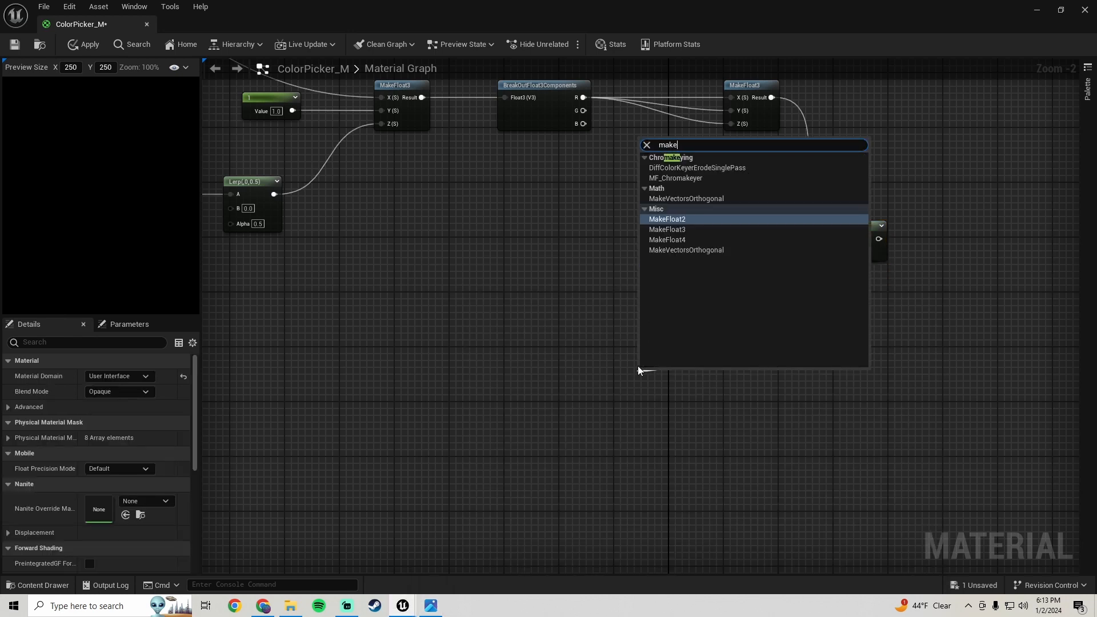
{"action": "left_click", "coordinate": [682, 229]}
{"action": "left_click_drag", "start_coordinate": [674, 376], "coordinate": [731, 312]}
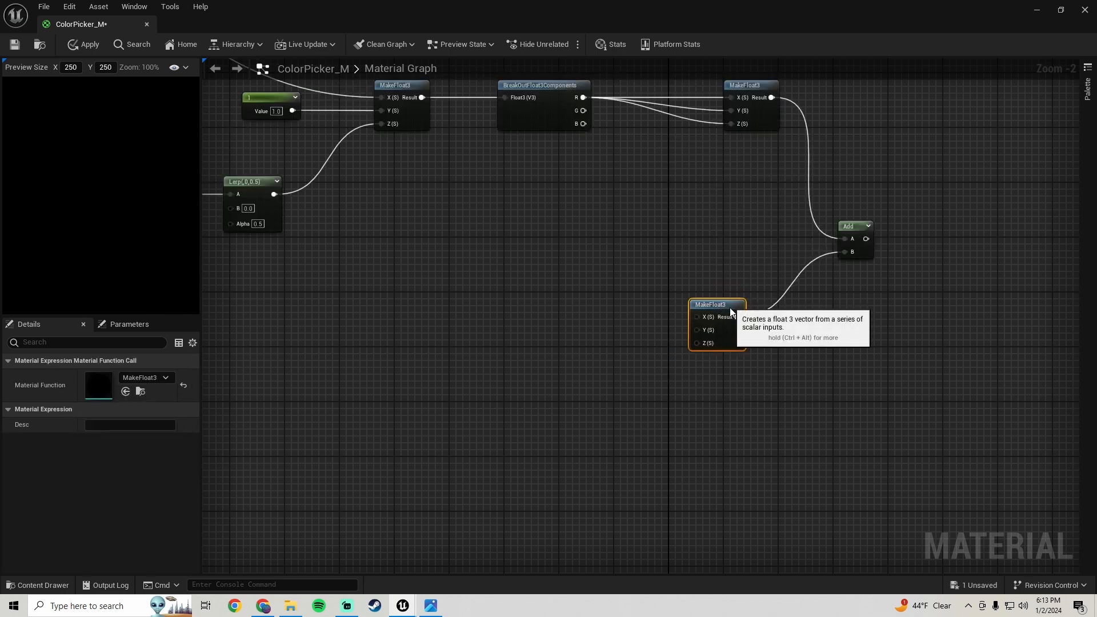
Step: Check the reference for the lower input chain and add a MakeFloat4 node before the third MakeFloat3
{"action": "left_click", "coordinate": [436, 605]}
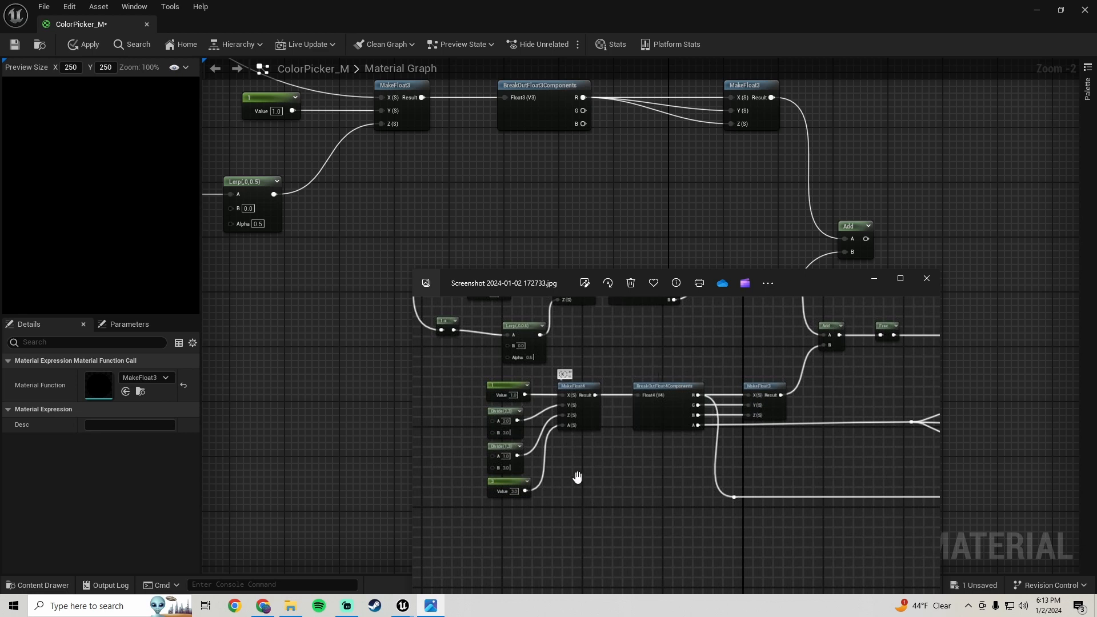
{"action": "left_click_drag", "start_coordinate": [577, 477], "coordinate": [633, 490]}
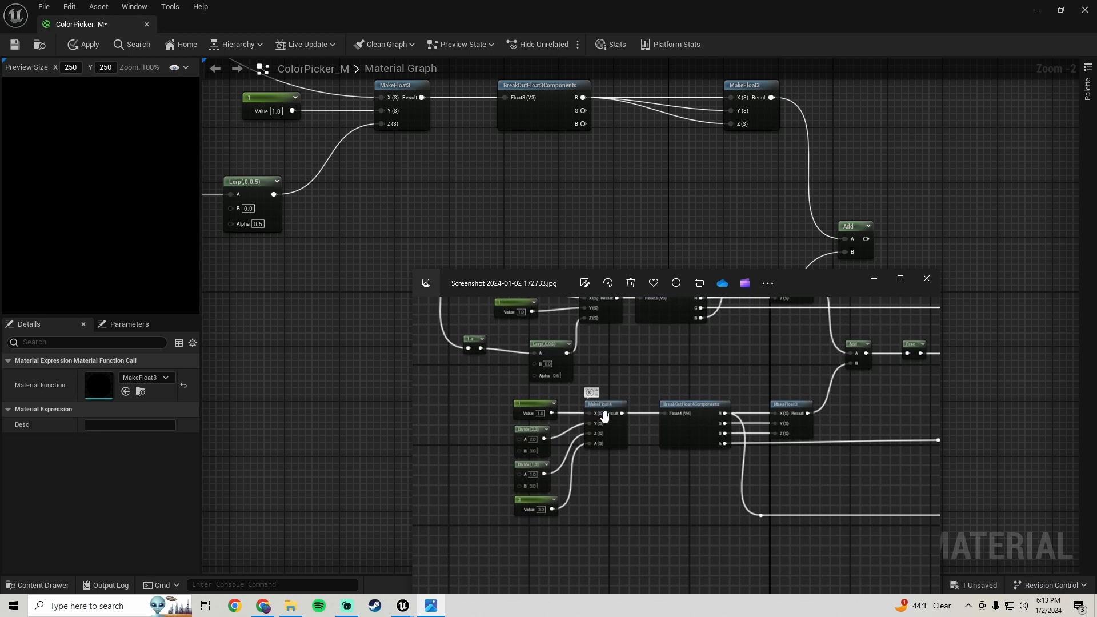
{"action": "left_click", "coordinate": [334, 407]}
{"action": "right_click_drag", "start_coordinate": [397, 392], "coordinate": [518, 386]}
{"action": "right_click", "coordinate": [563, 359]}
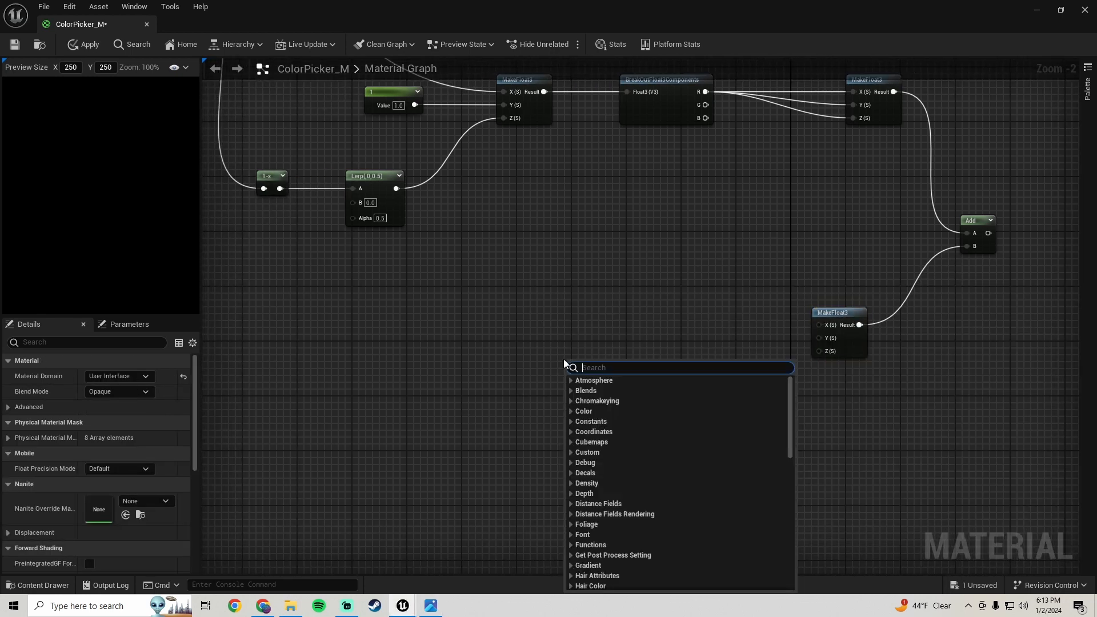
{"action": "type", "text": "make flo"}
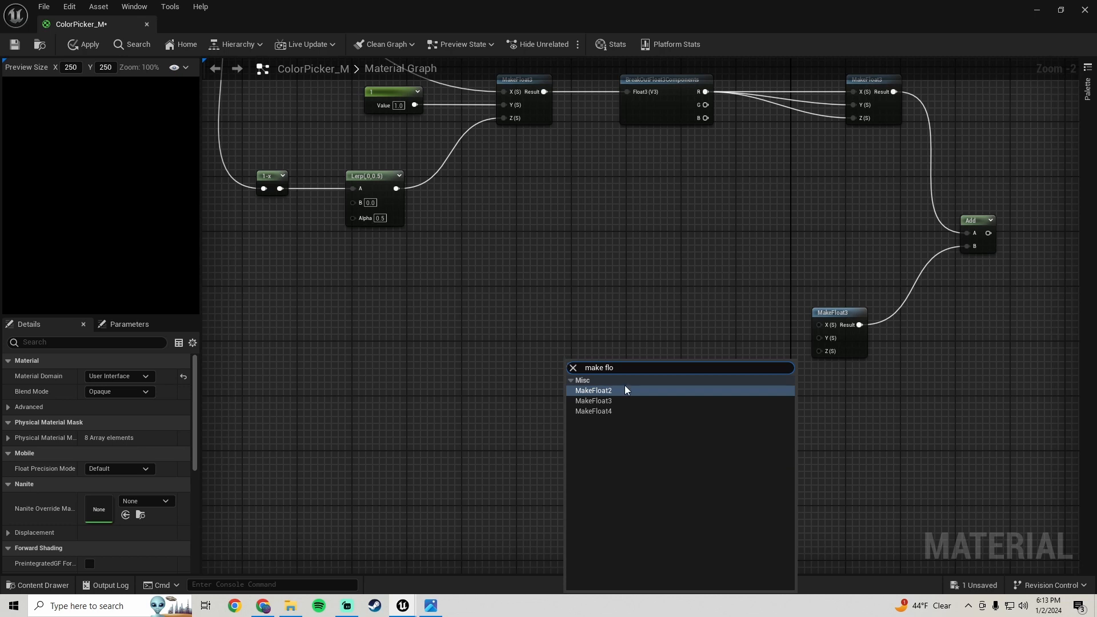
{"action": "left_click", "coordinate": [598, 411]}
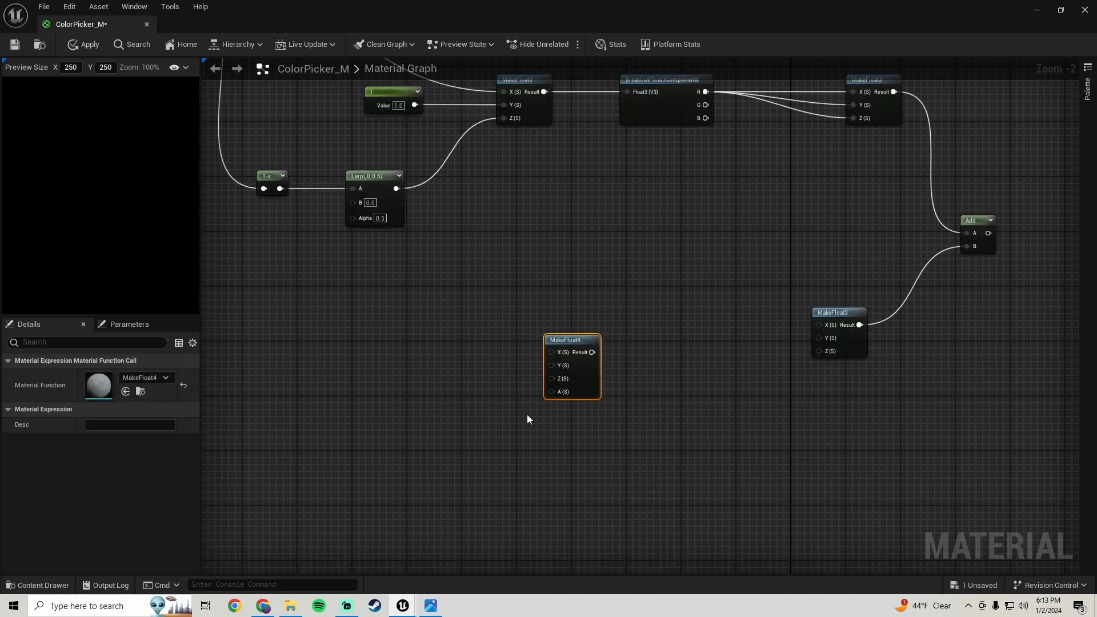
Step: Following the reference, add a Constant node with value 1.0 and connect it to the MakeFloat4 X input
{"action": "left_click", "coordinate": [431, 606]}
{"action": "scroll", "coordinate": [518, 405], "scroll_direction": "up", "scroll_amount": 3}
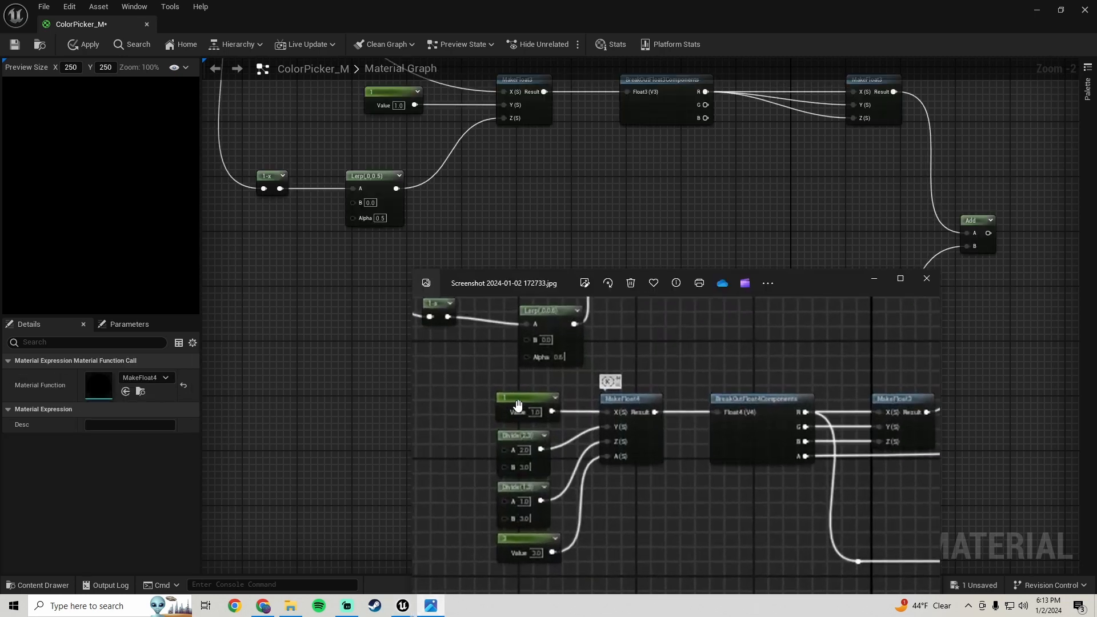
{"action": "left_click", "coordinate": [352, 379]}
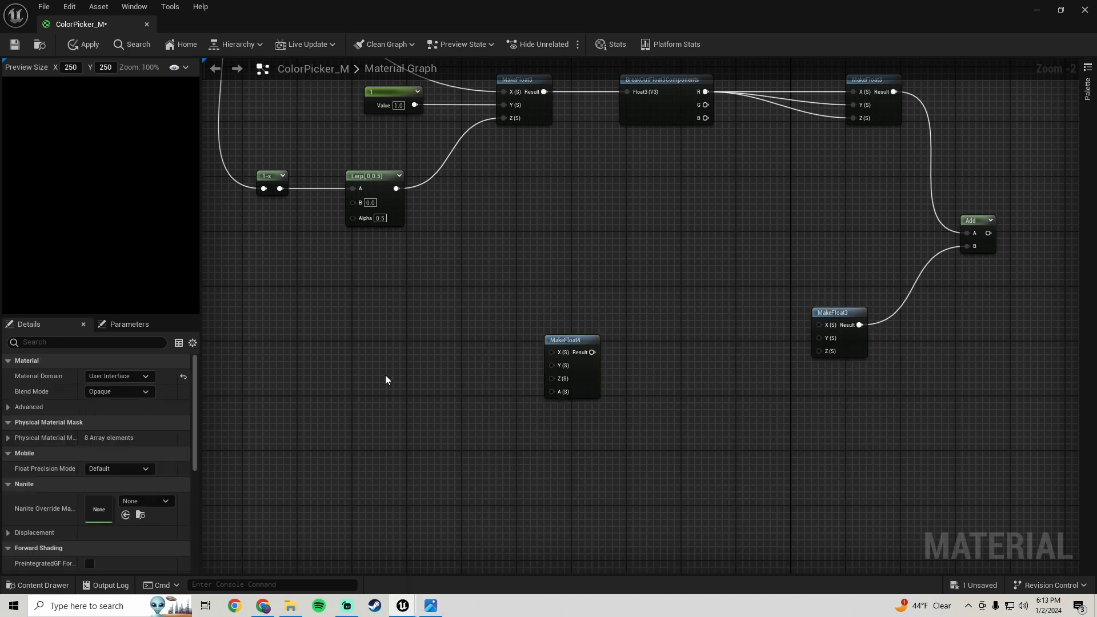
{"action": "left_click", "coordinate": [396, 356]}
{"action": "left_click_drag", "start_coordinate": [447, 375], "coordinate": [554, 351]}
{"action": "left_click", "coordinate": [431, 375]}
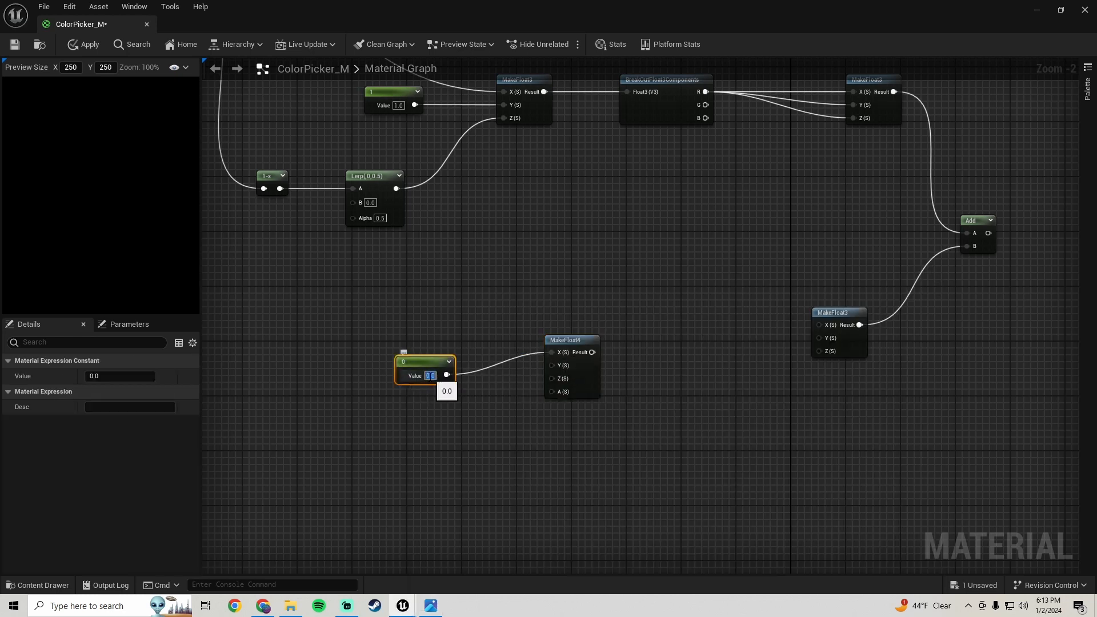
Step: Check the reference for the remaining MakeFloat4 inputs and straighten the connection between the Constant and MakeFloat4
{"action": "left_click", "coordinate": [430, 607]}
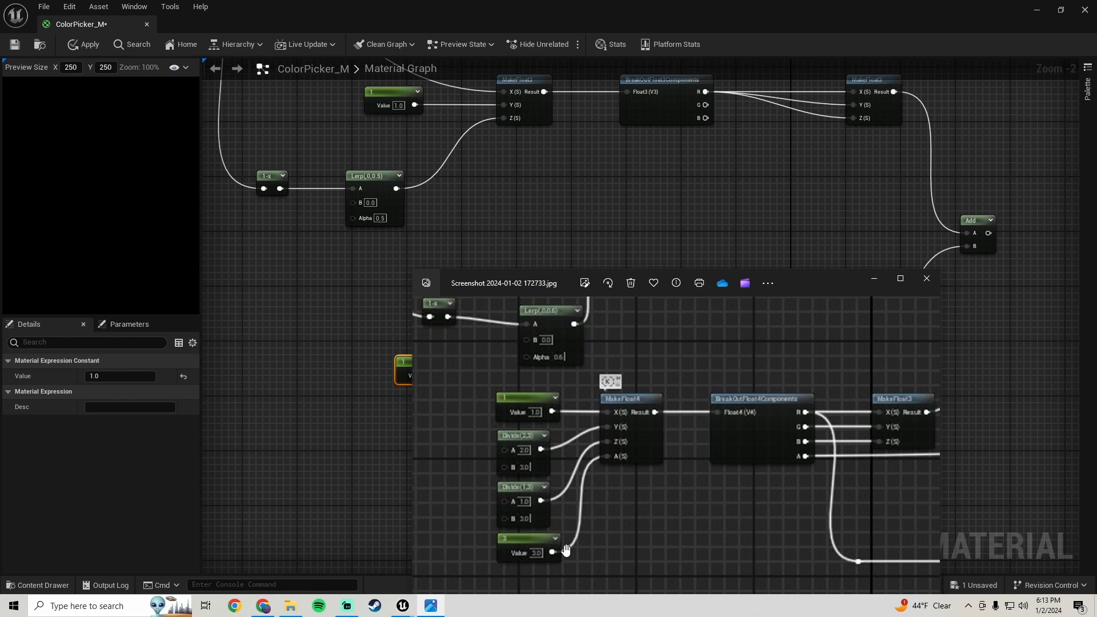
{"action": "left_click", "coordinate": [245, 376]}
{"action": "left_click_drag", "start_coordinate": [615, 317], "coordinate": [382, 419]}
{"action": "key", "text": "q"}
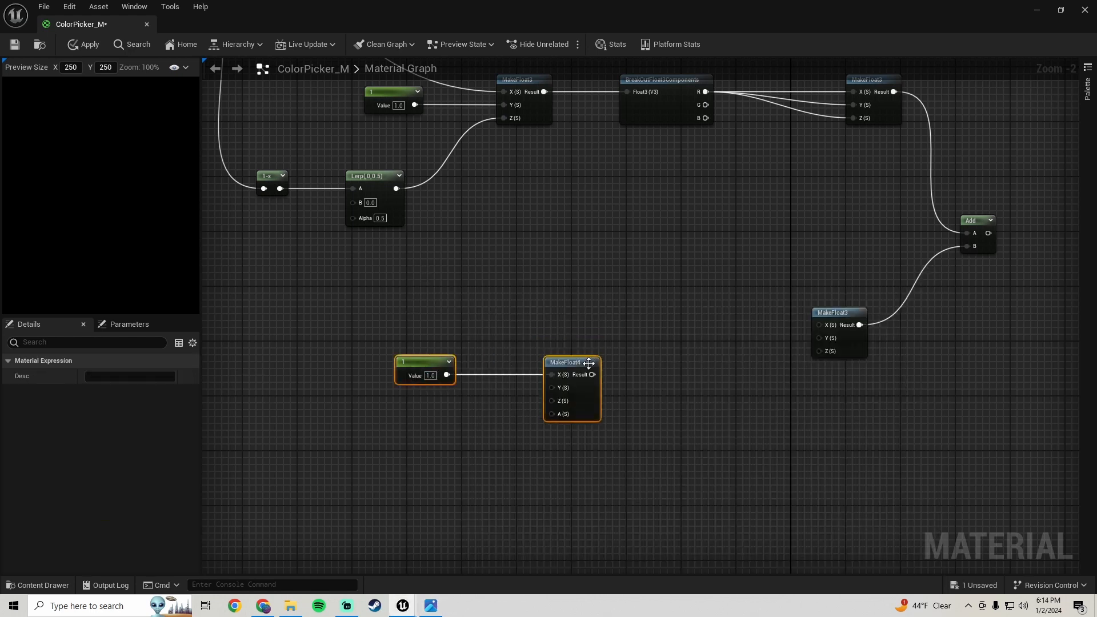
Step: Move the Constant and MakeFloat4 pair up, add a Divide node feeding the MakeFloat4 Y input, and place it below the Constant
{"action": "left_click_drag", "start_coordinate": [588, 363], "coordinate": [586, 329]}
{"action": "right_click_drag", "start_coordinate": [455, 403], "coordinate": [563, 363]}
{"action": "left_click", "coordinate": [627, 332]}
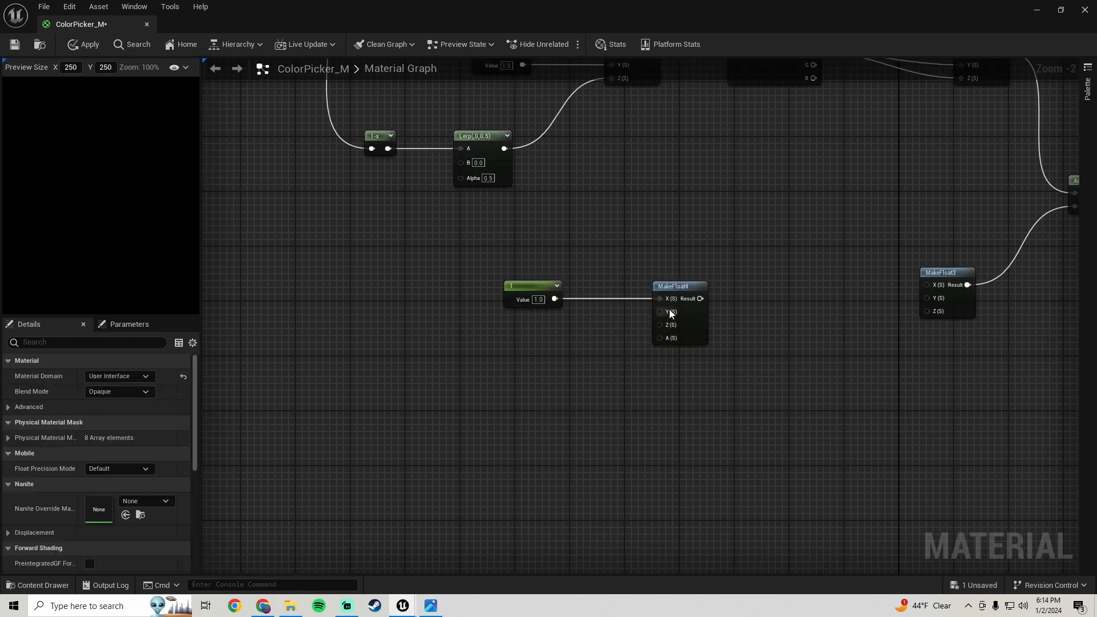
{"action": "left_click_drag", "start_coordinate": [670, 311], "coordinate": [583, 344]}
{"action": "type", "text": "divide"}
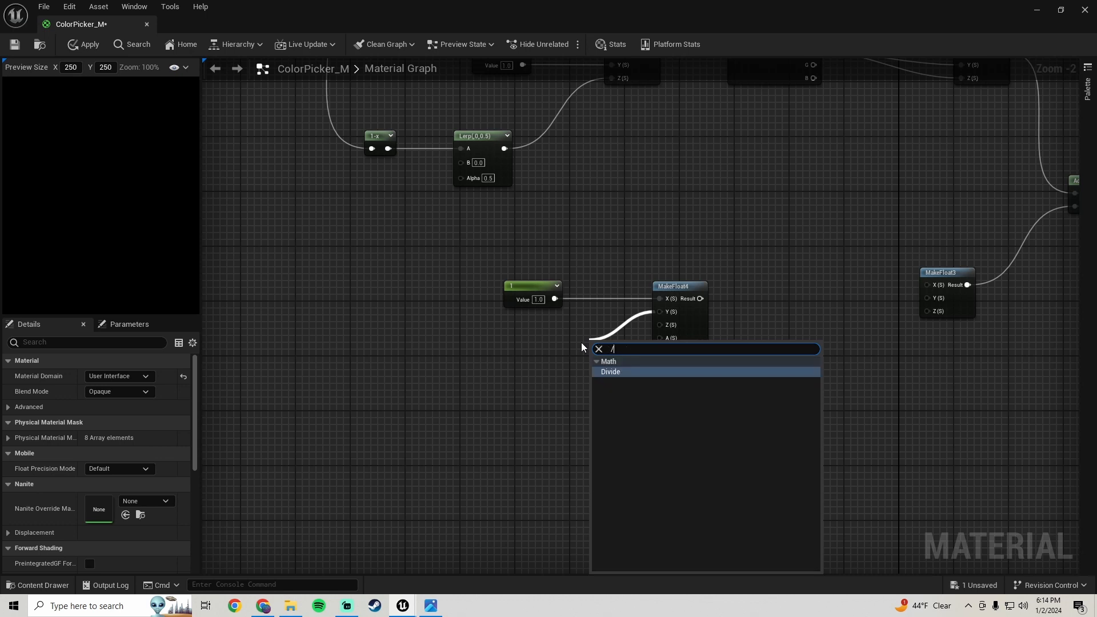
{"action": "key", "text": "Return"}
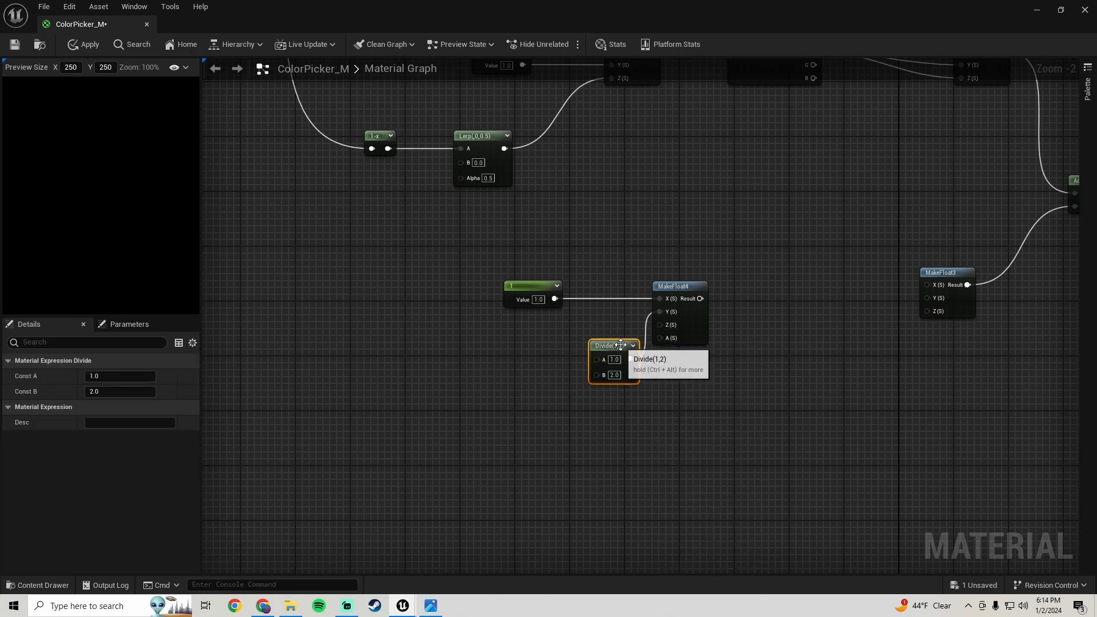
{"action": "left_click_drag", "start_coordinate": [598, 342], "coordinate": [511, 323]}
Step: Following the reference, set the Divide node's A to 2.0 and B to 3.0
{"action": "left_click", "coordinate": [433, 608]}
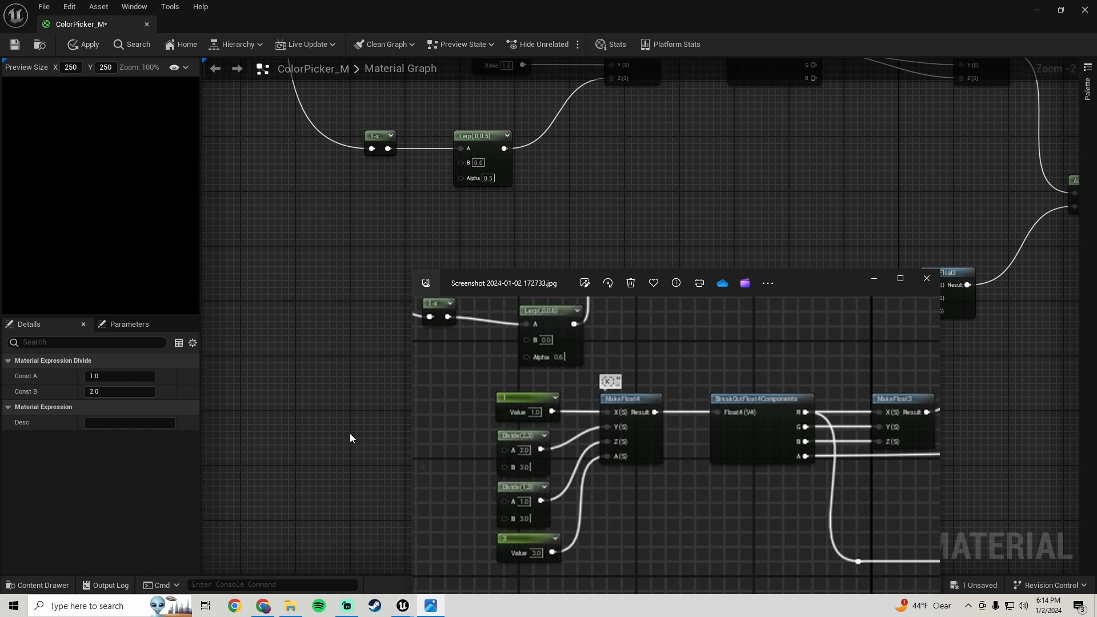
{"action": "left_click", "coordinate": [362, 406]}
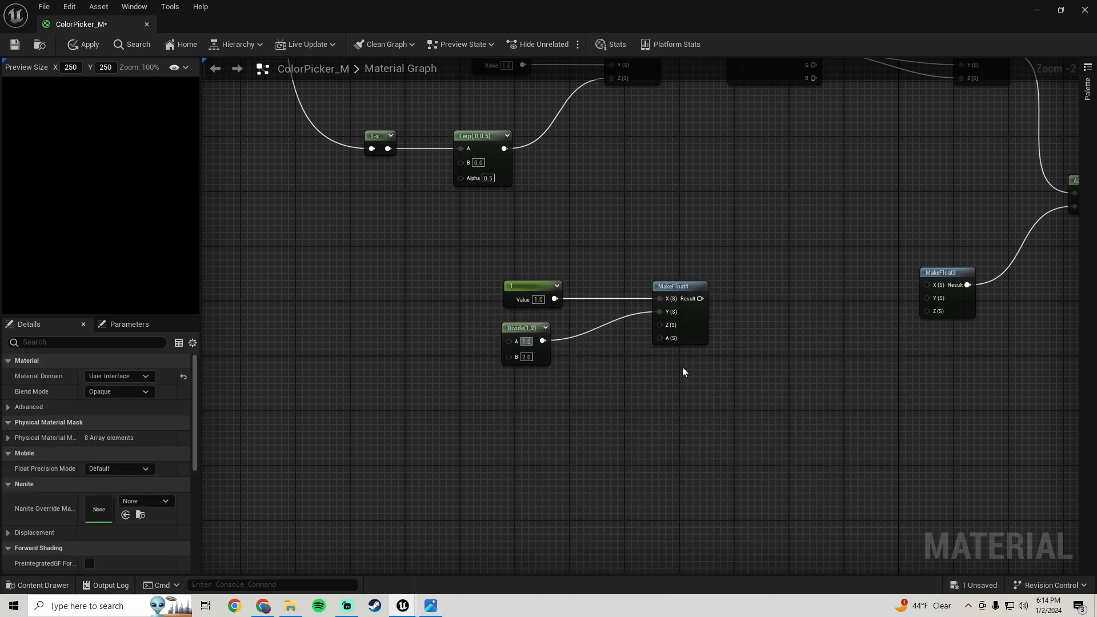
{"action": "type", "text": "2"}
{"action": "key", "text": "Return"}
{"action": "key", "text": "Tab"}
{"action": "type", "text": "3"}
{"action": "key", "text": "Return"}
Step: Add a second Divide node feeding the MakeFloat4 Z input and place it below the first Divide
{"action": "left_click_drag", "start_coordinate": [660, 325], "coordinate": [481, 420]}
{"action": "type", "text": "divide"}
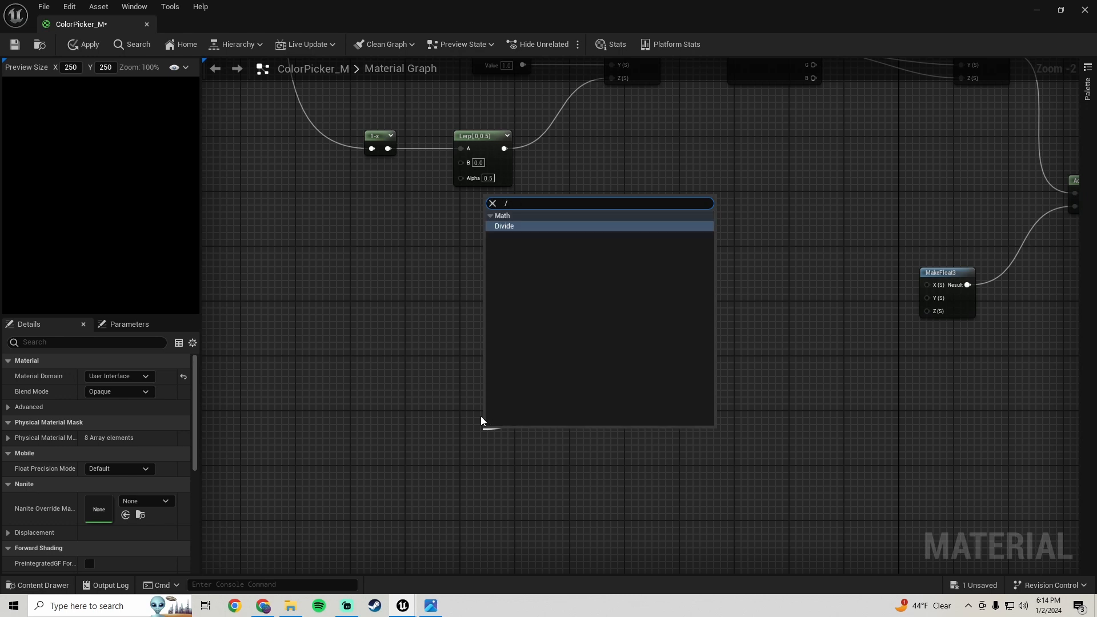
{"action": "key", "text": "Return"}
{"action": "left_click_drag", "start_coordinate": [504, 434], "coordinate": [522, 383]}
Step: Check the reference and set the second Divide node's B to 3.0
{"action": "left_click", "coordinate": [439, 604]}
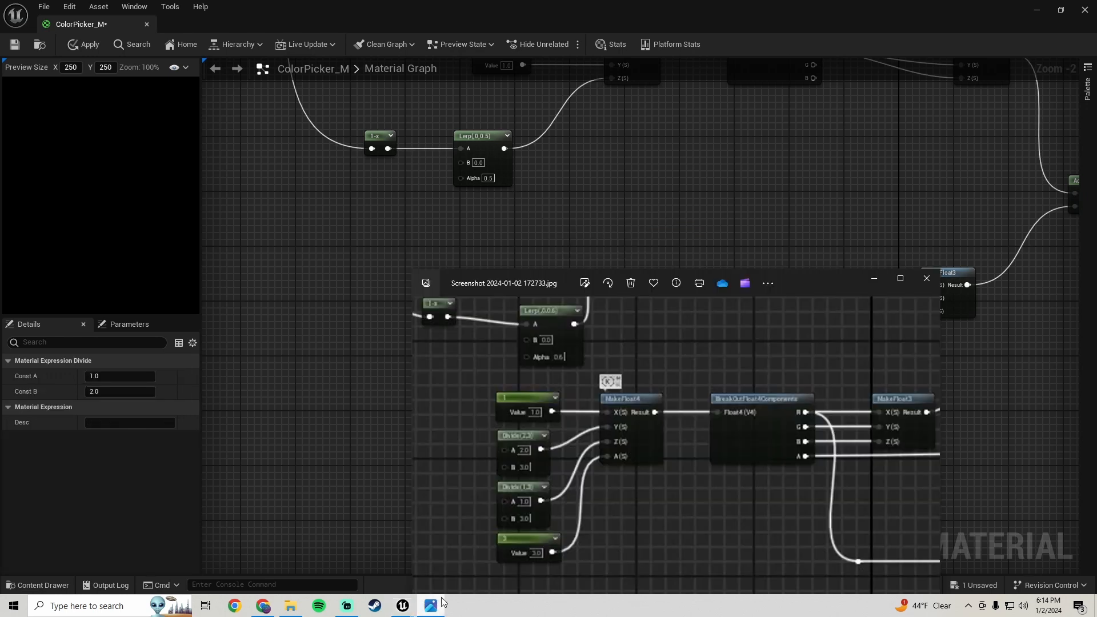
{"action": "left_click", "coordinate": [308, 331]}
{"action": "left_click", "coordinate": [526, 412]}
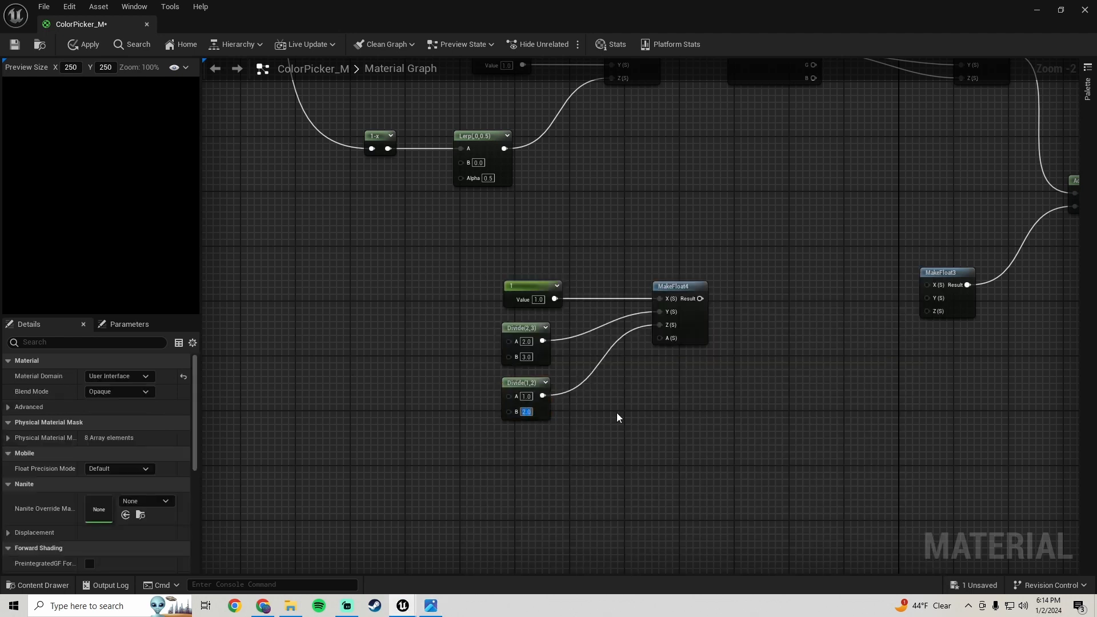
{"action": "type", "text": "3"}
{"action": "key", "text": "Return"}
Step: Examine the reference for the node feeding the MakeFloat4 A input and for the surrounding lower chain
{"action": "right_click_drag", "start_coordinate": [565, 484], "coordinate": [542, 422]}
{"action": "left_click", "coordinate": [431, 606]}
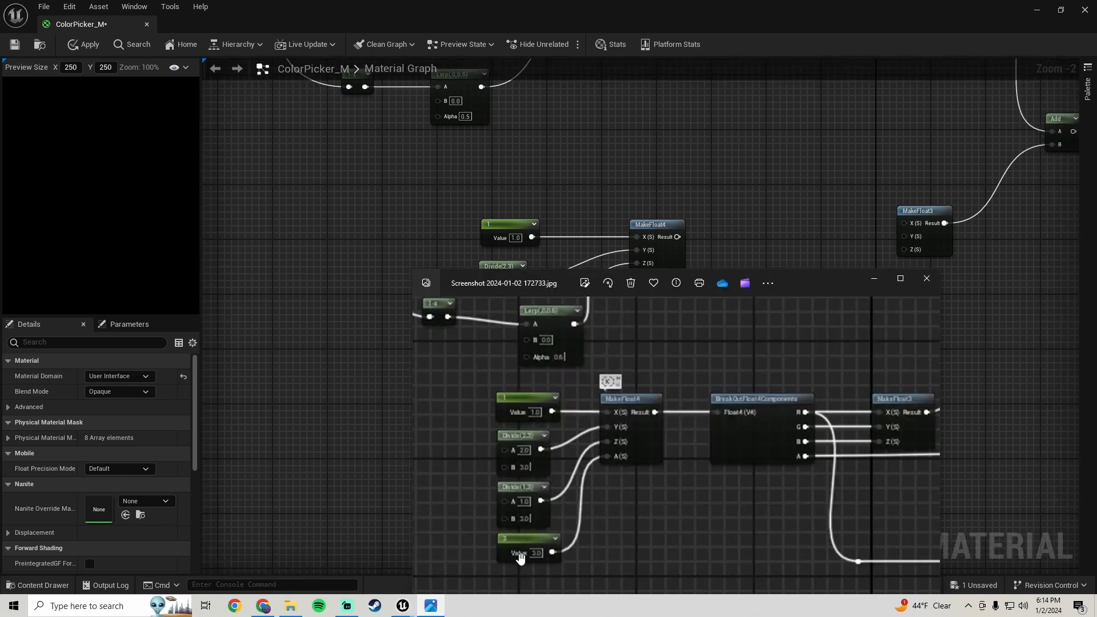
{"action": "left_click_drag", "start_coordinate": [520, 559], "coordinate": [526, 486]}
{"action": "scroll", "coordinate": [554, 493], "scroll_direction": "down", "scroll_amount": 3}
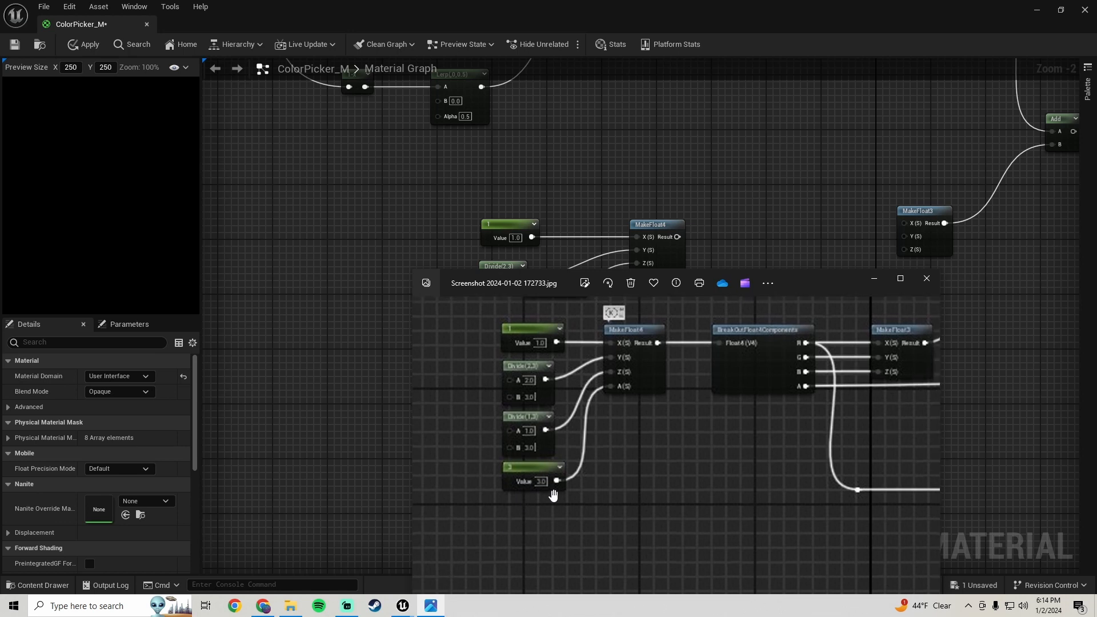
{"action": "left_click_drag", "start_coordinate": [581, 505], "coordinate": [389, 542]}
{"action": "scroll", "coordinate": [671, 475], "scroll_direction": "down", "scroll_amount": 2}
{"action": "left_click_drag", "start_coordinate": [671, 475], "coordinate": [912, 439]}
{"action": "left_click", "coordinate": [378, 341]}
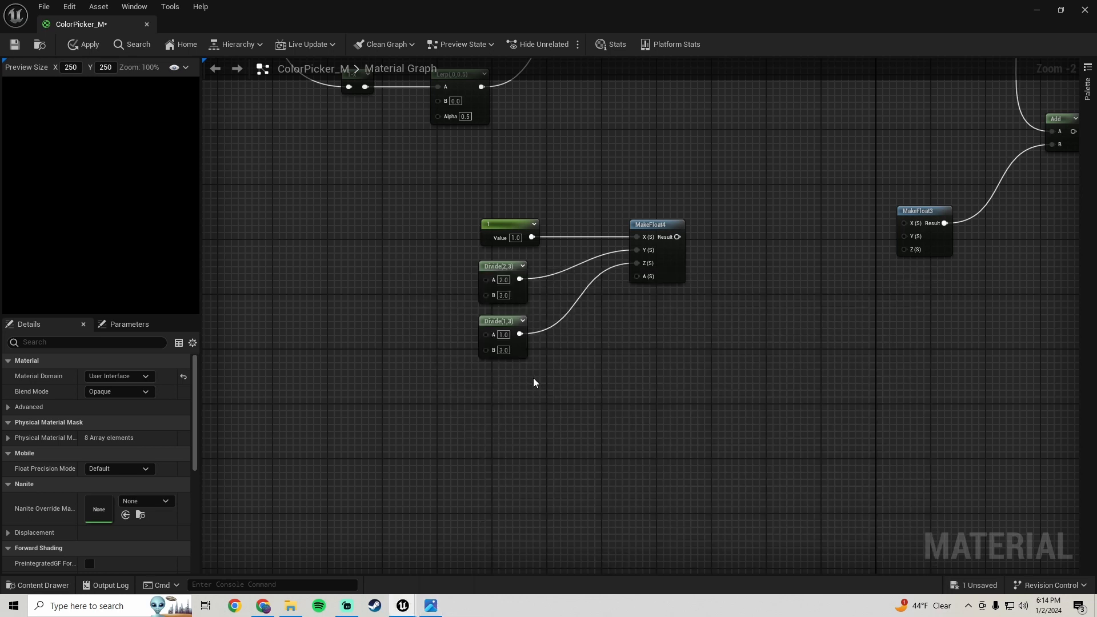
Step: Add a Constant node with value 3.0, connect it to the MakeFloat4 A input, and place it below the Divide nodes
{"action": "left_click", "coordinate": [495, 403]}
{"action": "left_click", "coordinate": [528, 416]}
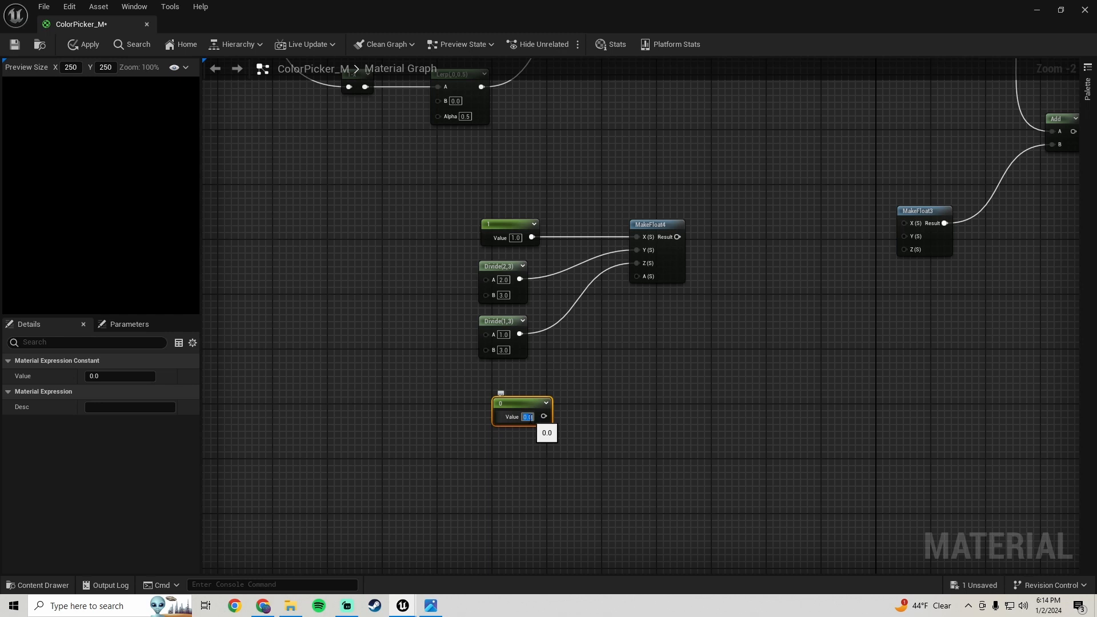
{"action": "type", "text": "3"}
{"action": "key", "text": "Return"}
{"action": "left_click_drag", "start_coordinate": [543, 417], "coordinate": [644, 274]}
{"action": "left_click_drag", "start_coordinate": [534, 400], "coordinate": [519, 373]}
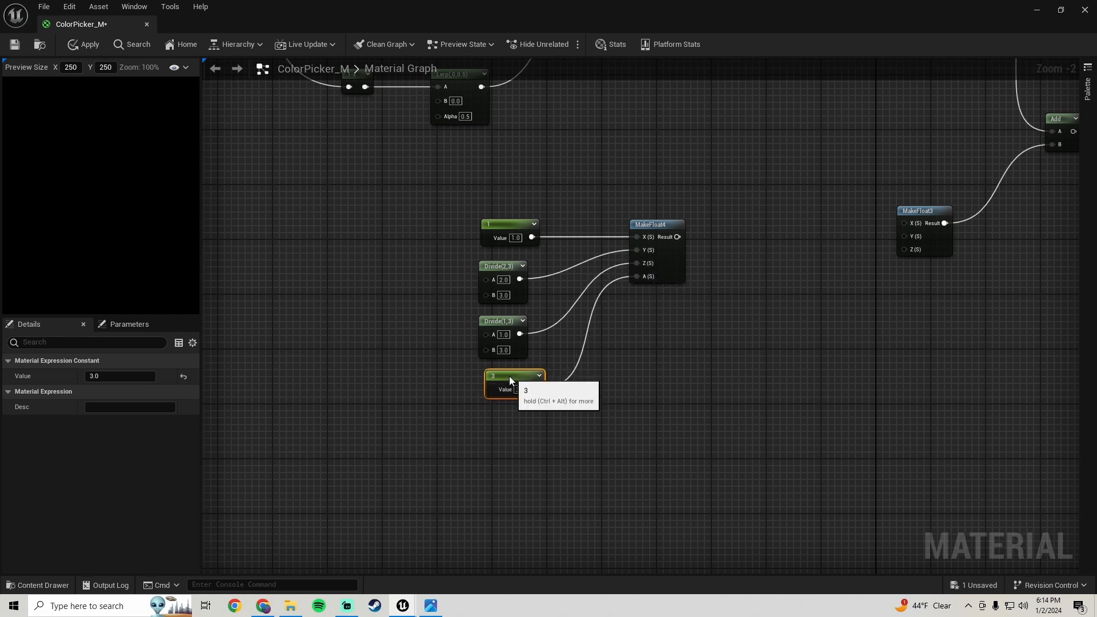
Step: Following the reference, add a BreakOutFloat4Components node fed by the MakeFloat4 result and line it up with the MakeFloat4
{"action": "mouse_move", "coordinate": [441, 610]}
{"action": "left_click", "coordinate": [458, 534]}
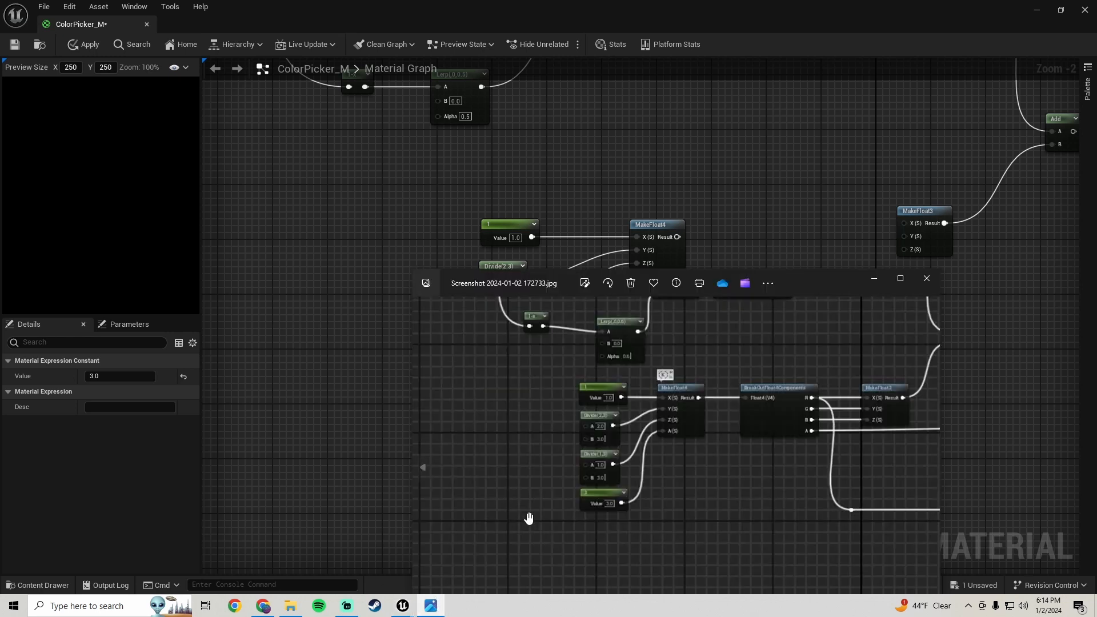
{"action": "left_click_drag", "start_coordinate": [734, 516], "coordinate": [572, 519]}
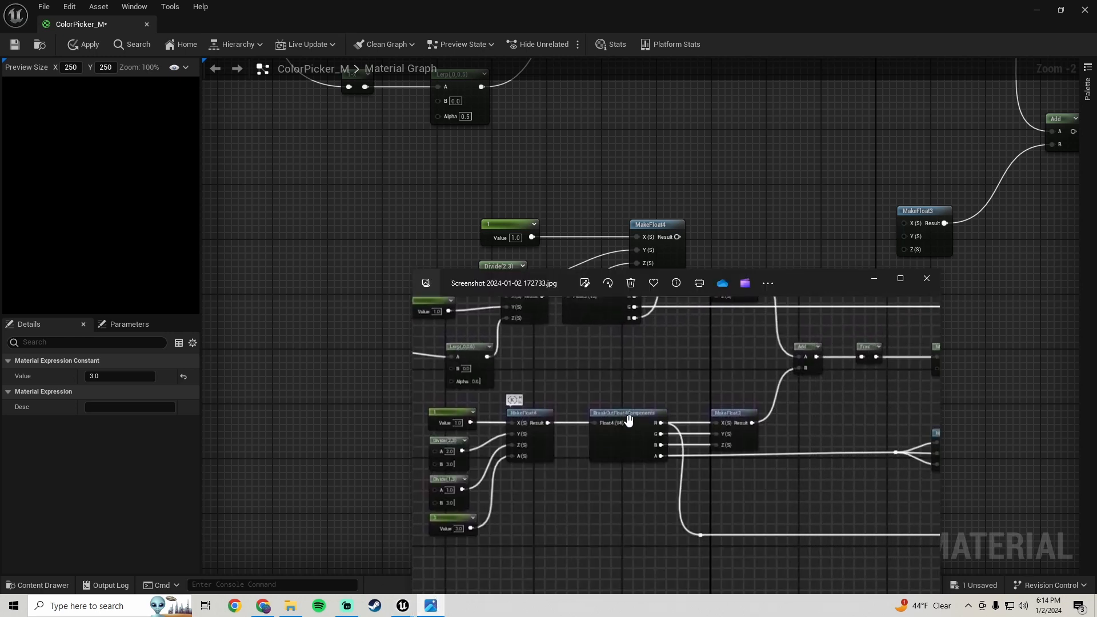
{"action": "left_click", "coordinate": [757, 169]}
{"action": "right_click_drag", "start_coordinate": [758, 169], "coordinate": [612, 180]}
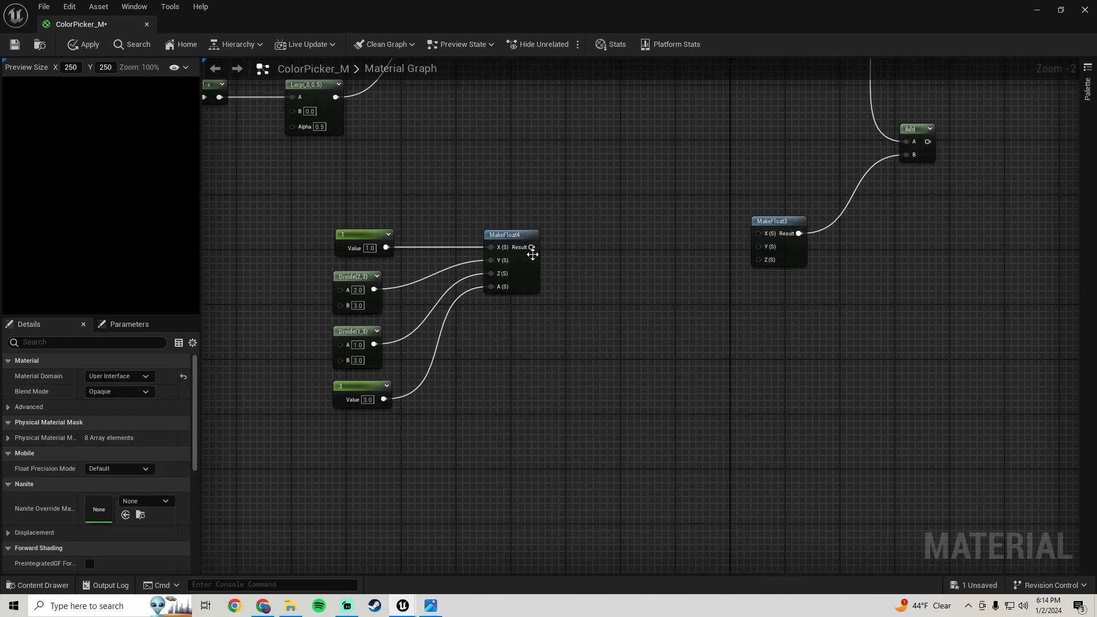
{"action": "left_click_drag", "start_coordinate": [532, 247], "coordinate": [604, 247]}
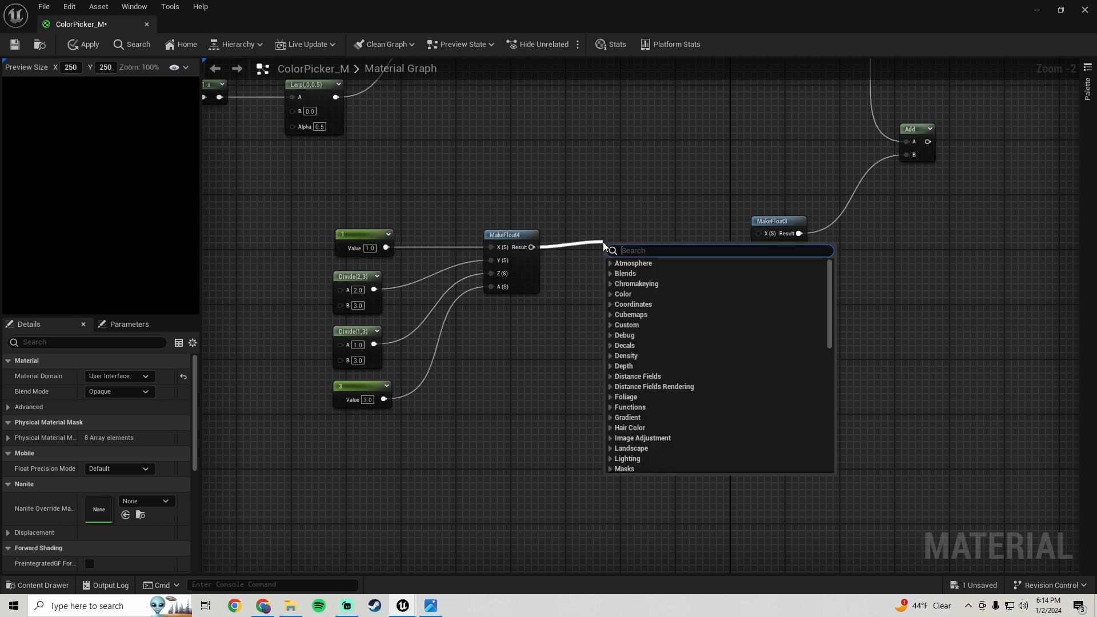
{"action": "type", "text": "brea"}
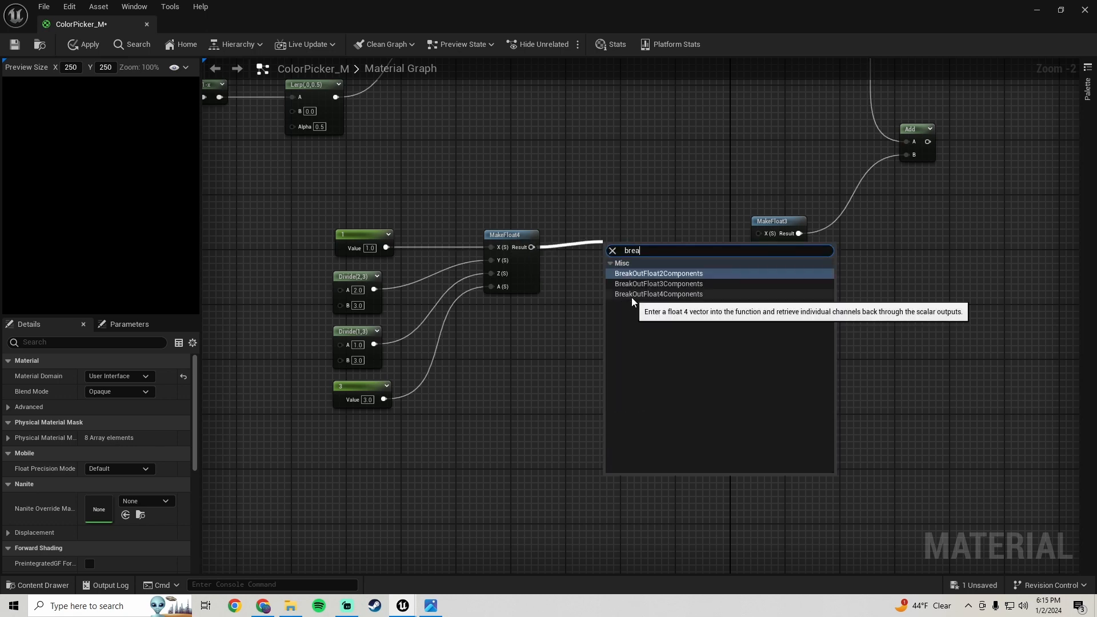
{"action": "left_click", "coordinate": [632, 295]}
{"action": "left_click_drag", "start_coordinate": [618, 244], "coordinate": [598, 238]}
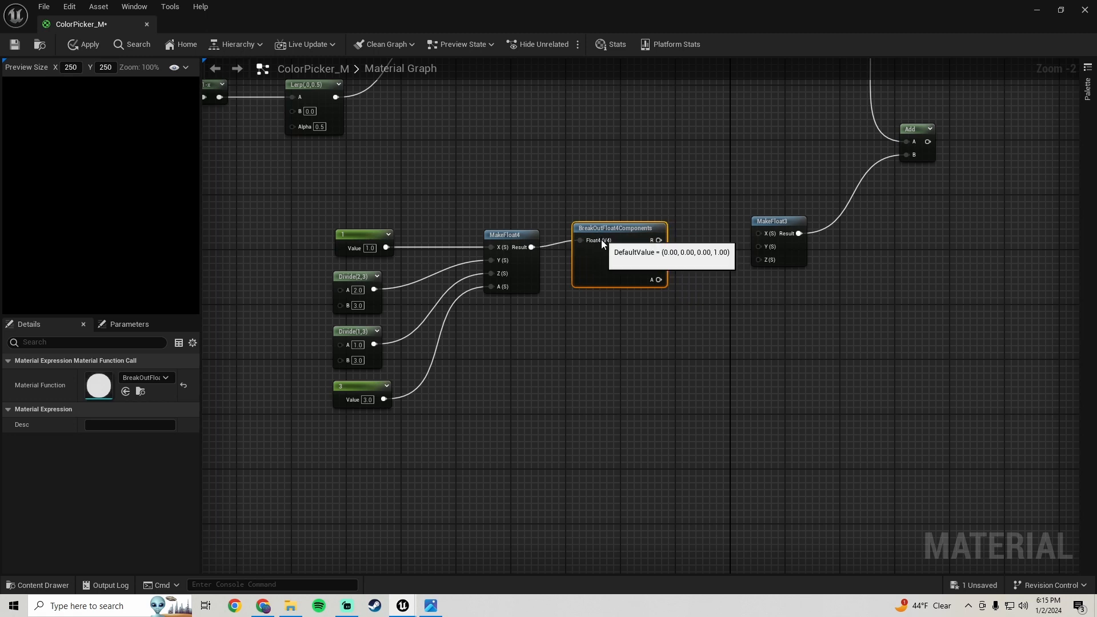
Step: Check the reference and line up the lower MakeFloat3 node with the BreakOutFloat4Components node
{"action": "left_click", "coordinate": [430, 607]}
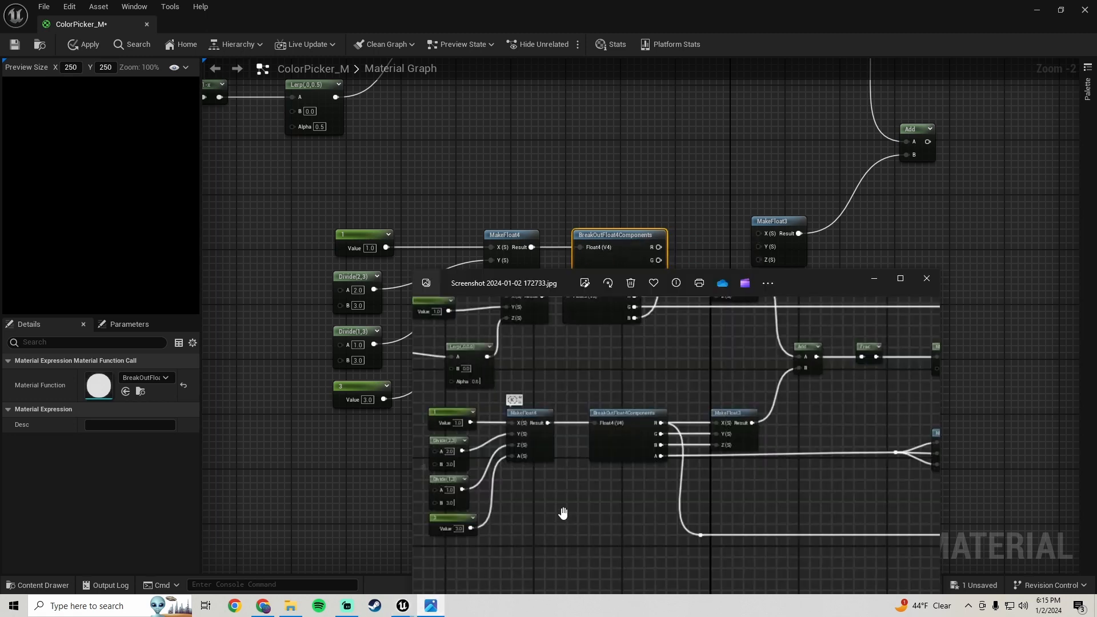
{"action": "left_click", "coordinate": [725, 184]}
{"action": "right_click_drag", "start_coordinate": [726, 184], "coordinate": [637, 209]}
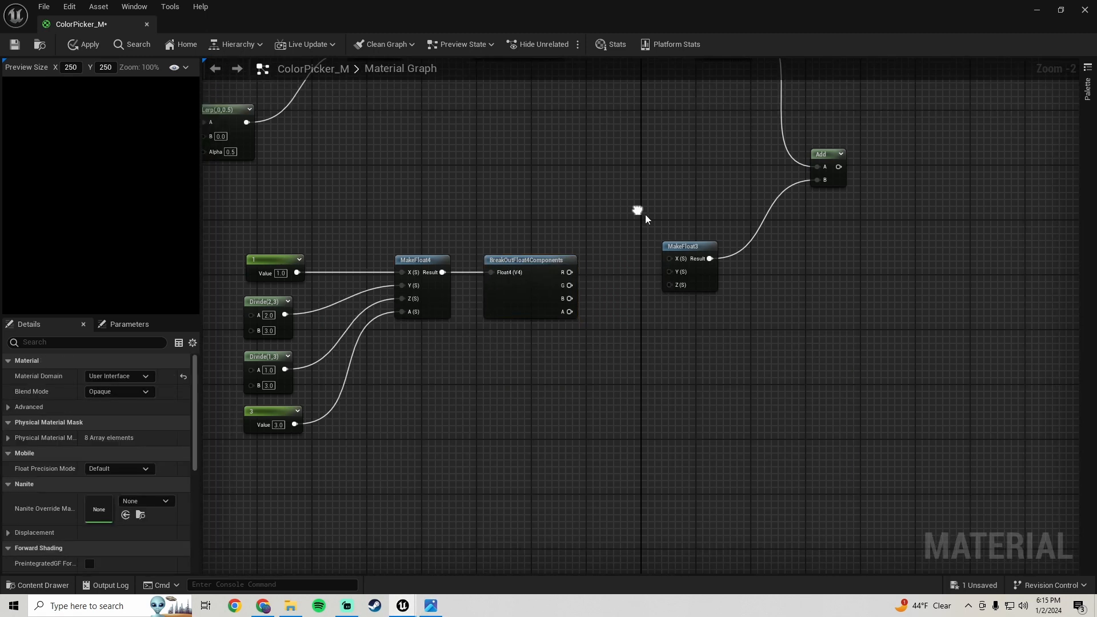
{"action": "left_click_drag", "start_coordinate": [695, 250], "coordinate": [689, 264]}
Step: Following the reference, connect the BreakOutFloat4Components R, G and B outputs to the lower MakeFloat3 X, Y and Z inputs
{"action": "left_click", "coordinate": [434, 605]}
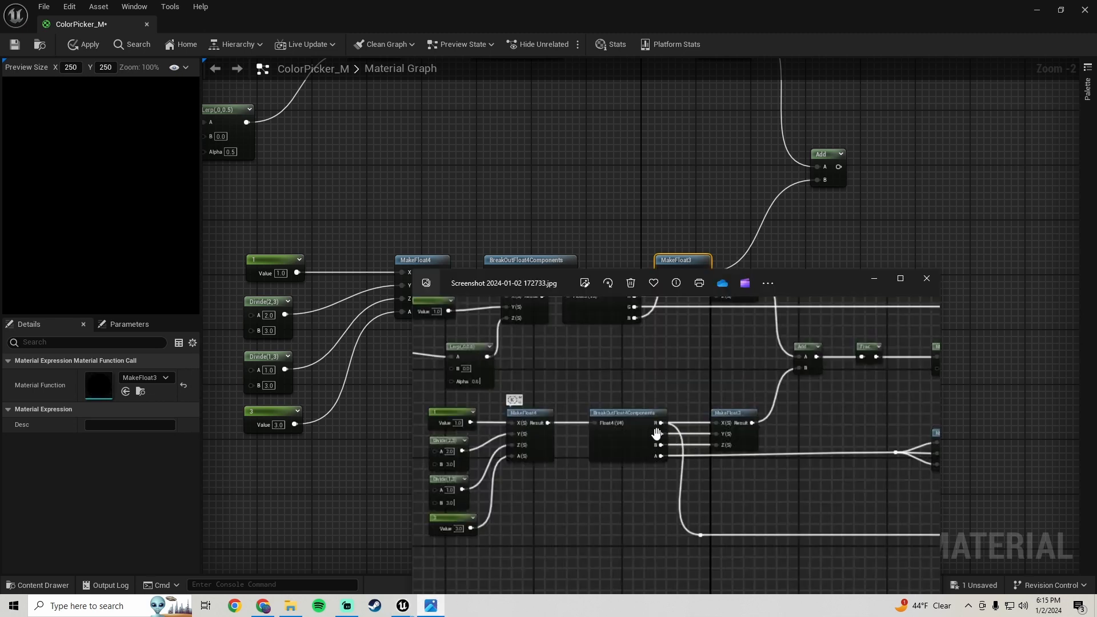
{"action": "left_click", "coordinate": [661, 193]}
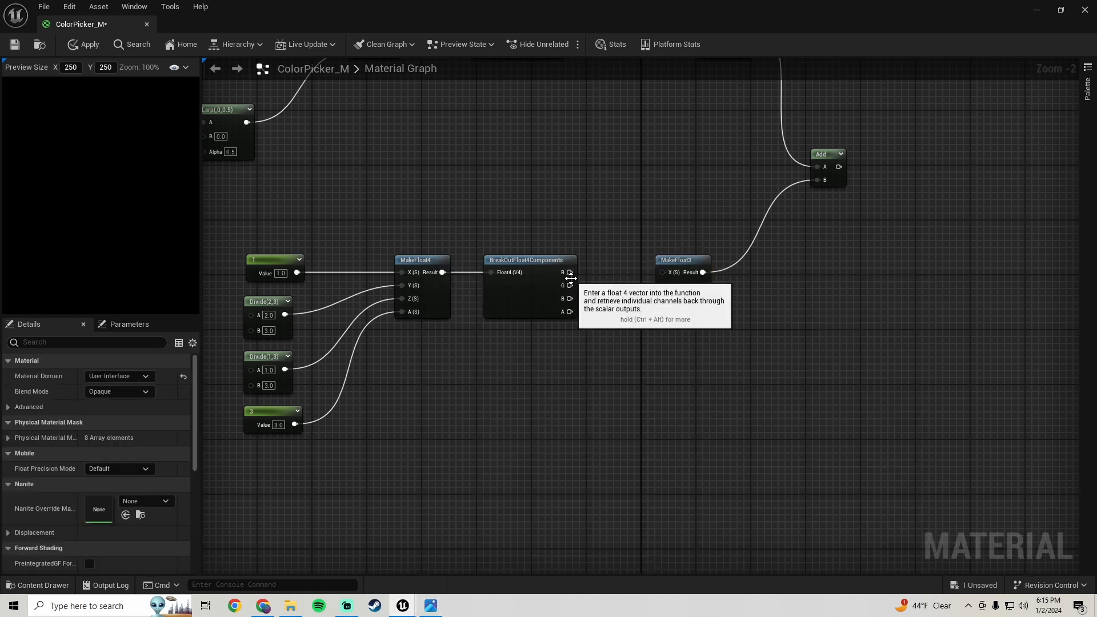
{"action": "left_click_drag", "start_coordinate": [570, 273], "coordinate": [663, 272]}
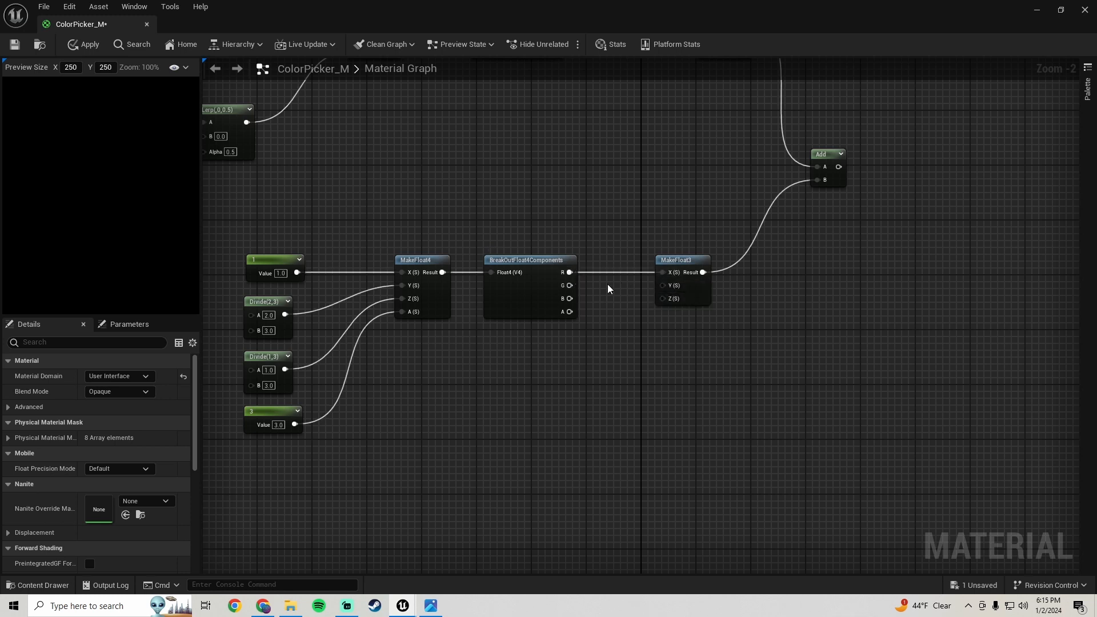
{"action": "left_click_drag", "start_coordinate": [570, 286], "coordinate": [670, 294]}
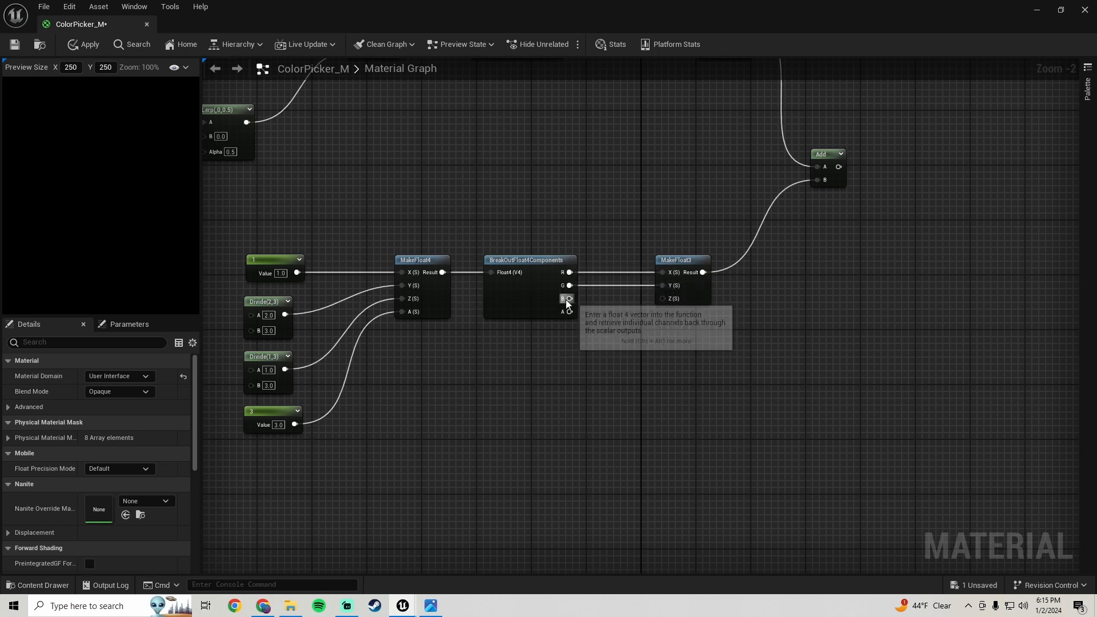
{"action": "left_click_drag", "start_coordinate": [569, 298], "coordinate": [669, 297]}
{"action": "left_click_drag", "start_coordinate": [750, 367], "coordinate": [423, 222]}
Step: Following the reference, add a Frac node fed by the Add node's output and straighten the connection between them
{"action": "left_click", "coordinate": [431, 606]}
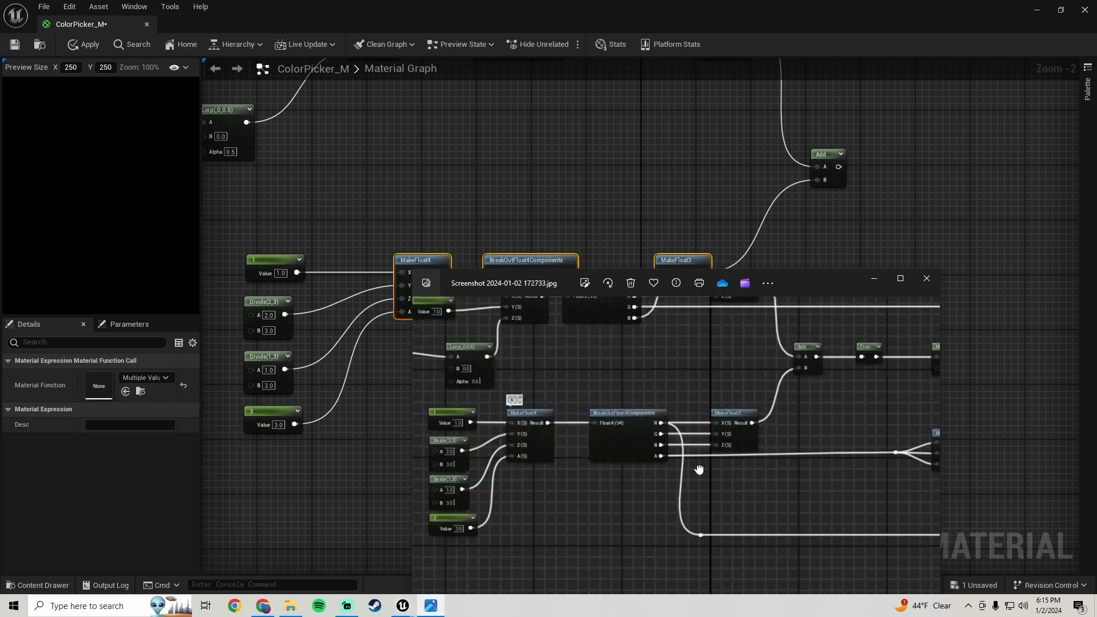
{"action": "left_click_drag", "start_coordinate": [700, 469], "coordinate": [503, 401]}
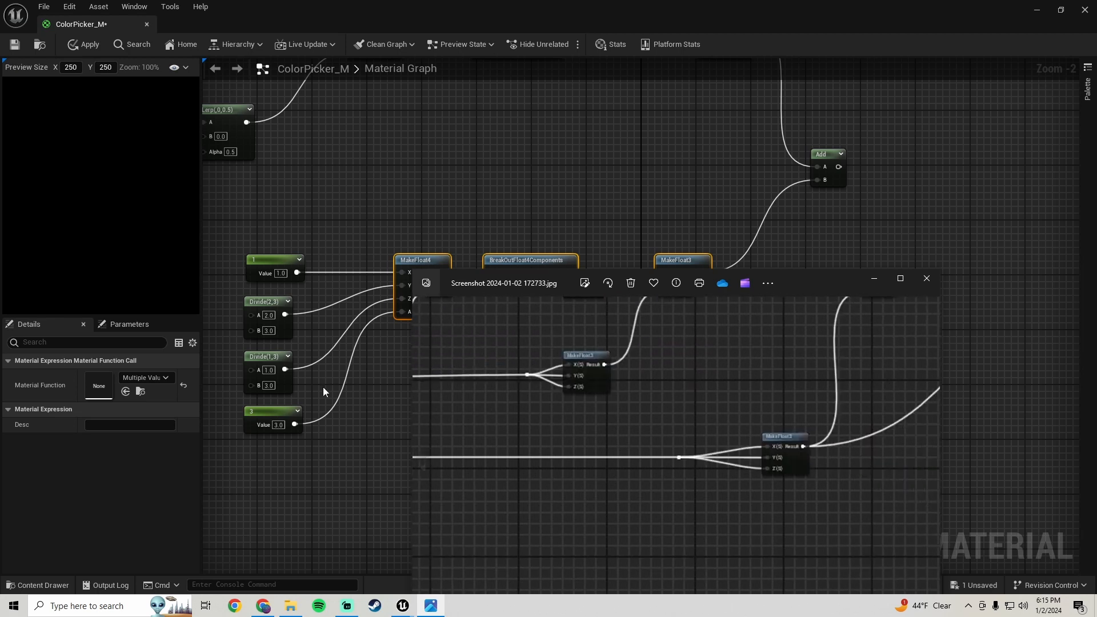
{"action": "left_click_drag", "start_coordinate": [347, 492], "coordinate": [733, 317]}
{"action": "left_click", "coordinate": [793, 311]}
{"action": "right_click_drag", "start_coordinate": [787, 279], "coordinate": [474, 368]}
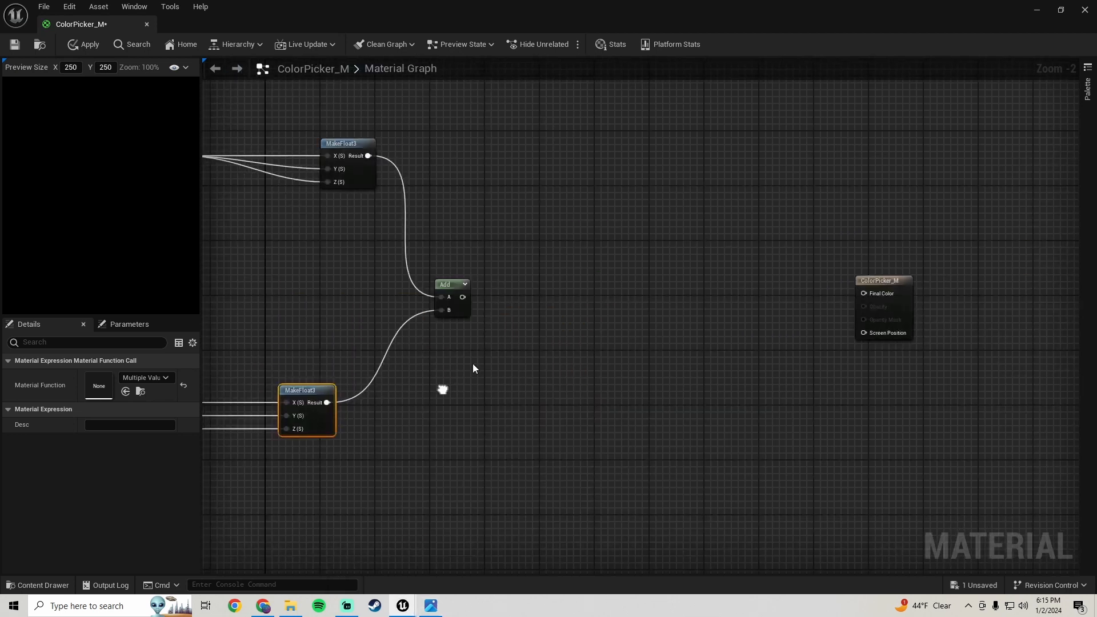
{"action": "left_click_drag", "start_coordinate": [463, 297], "coordinate": [534, 298]}
{"action": "type", "text": "fr"}
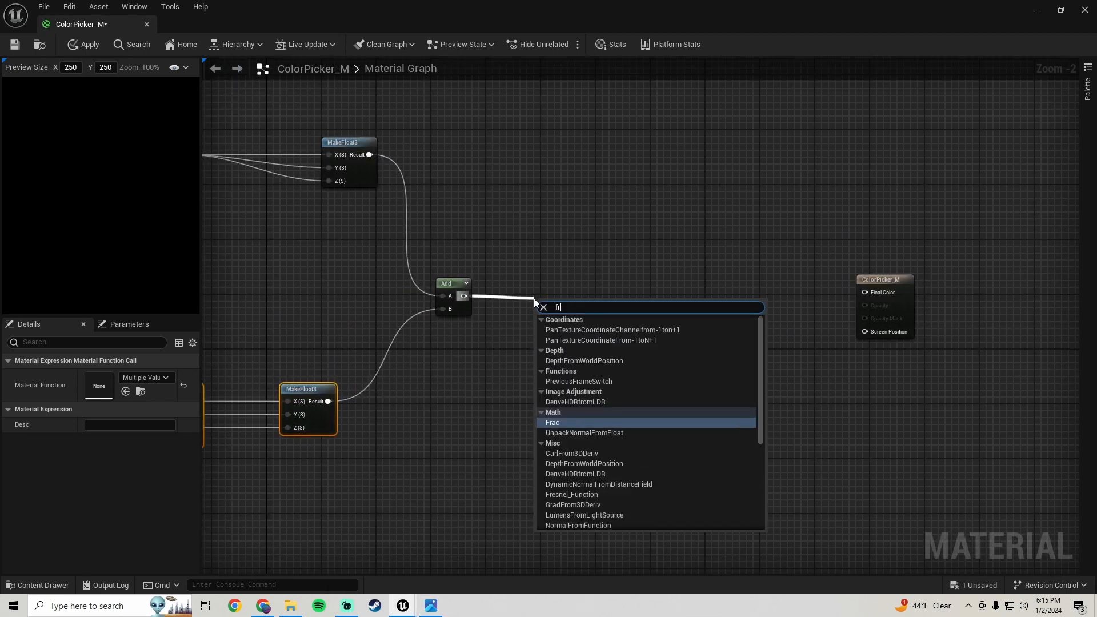
{"action": "type", "text": "ac"}
{"action": "left_click", "coordinate": [564, 334]}
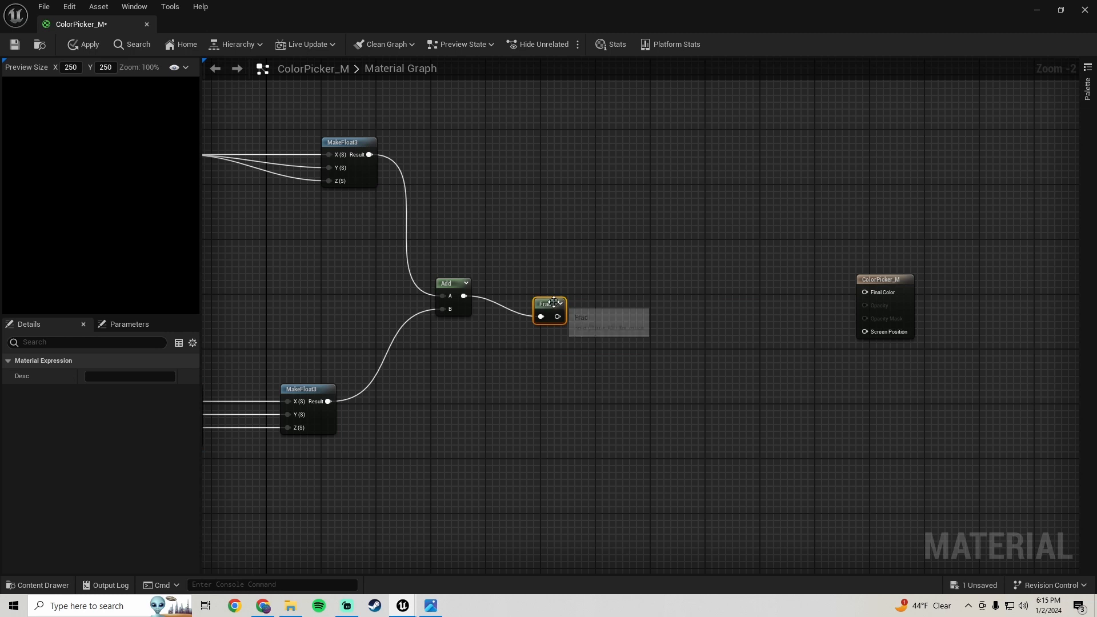
{"action": "left_click_drag", "start_coordinate": [553, 302], "coordinate": [557, 288]}
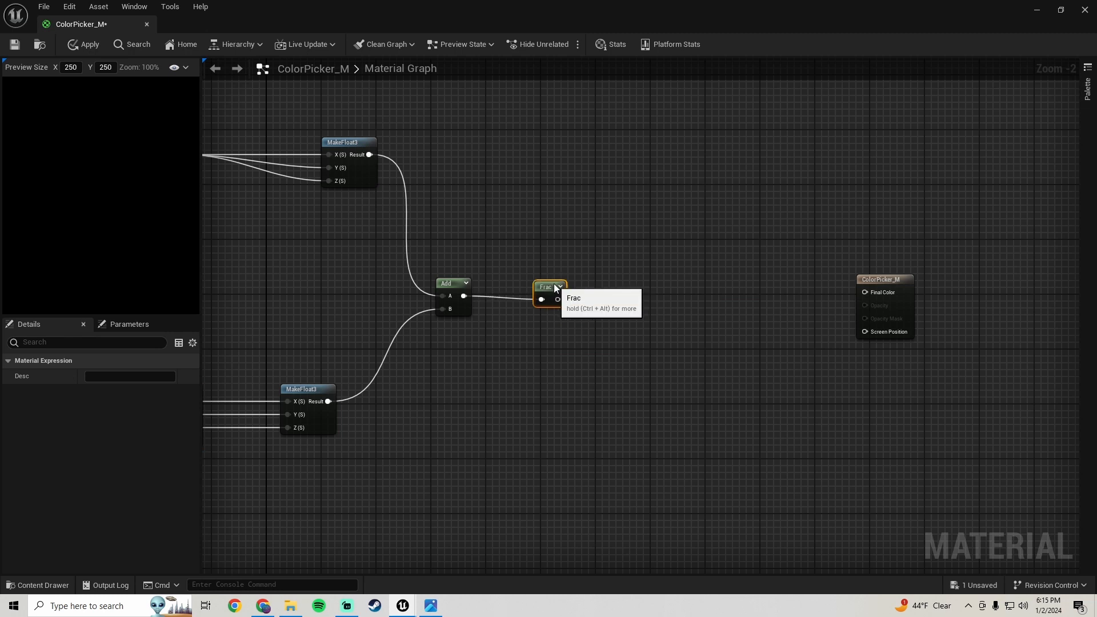
{"action": "left_click_drag", "start_coordinate": [422, 326], "coordinate": [549, 289]}
{"action": "key", "text": "q"}
Step: Check the reference and add a Multiply node with its A input fed by the Frac output
{"action": "left_click", "coordinate": [431, 605]}
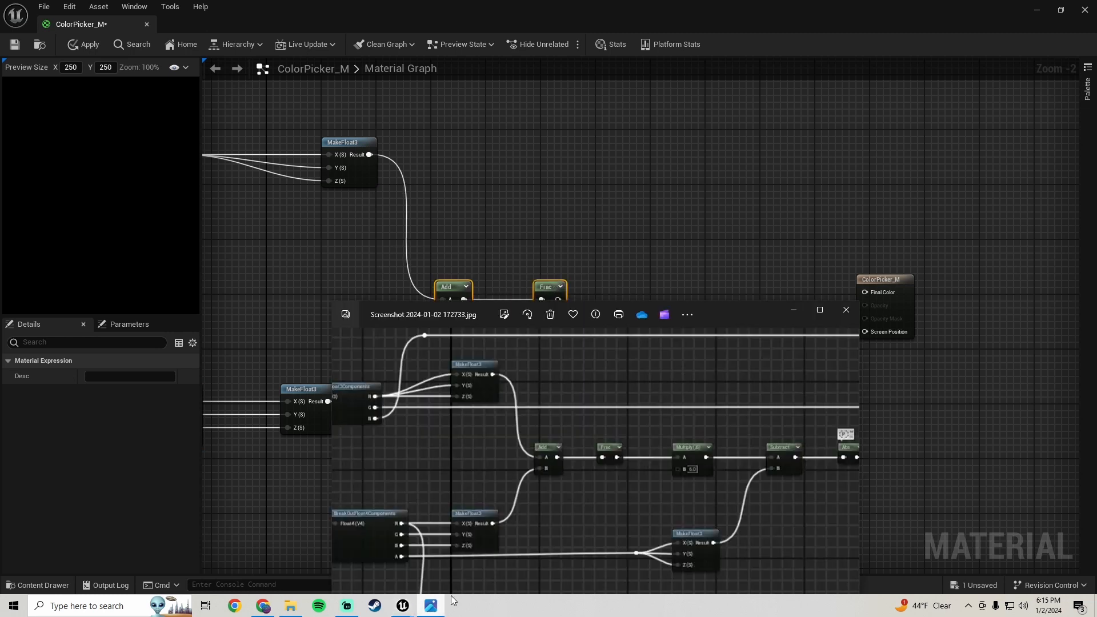
{"action": "left_click", "coordinate": [643, 260]}
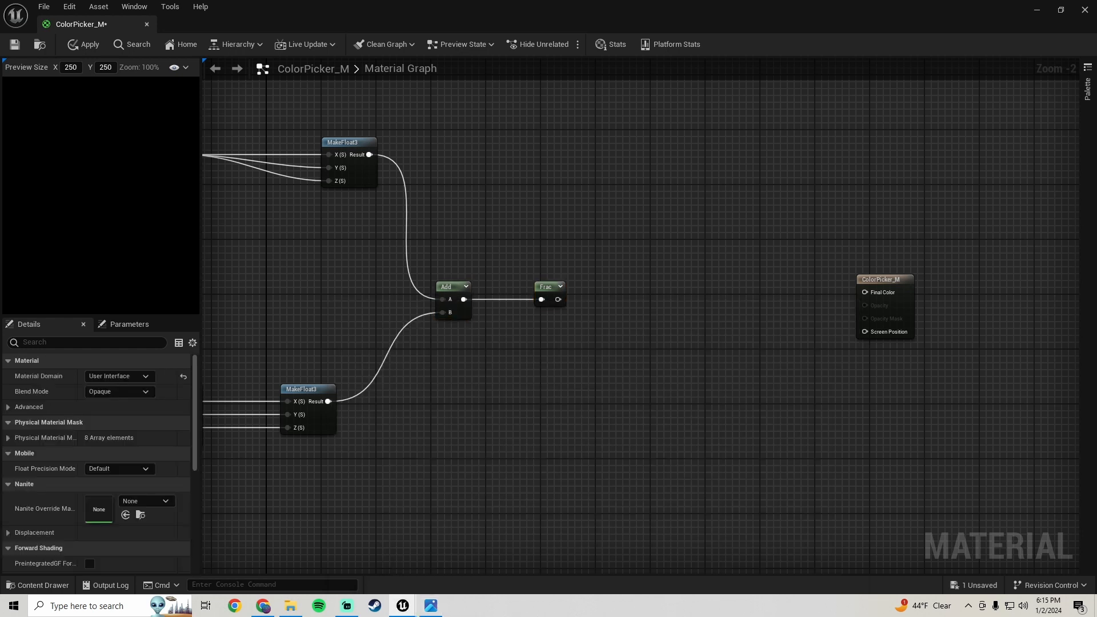
{"action": "right_click_drag", "start_coordinate": [643, 260], "coordinate": [544, 227]}
{"action": "left_click_drag", "start_coordinate": [458, 266], "coordinate": [519, 265]}
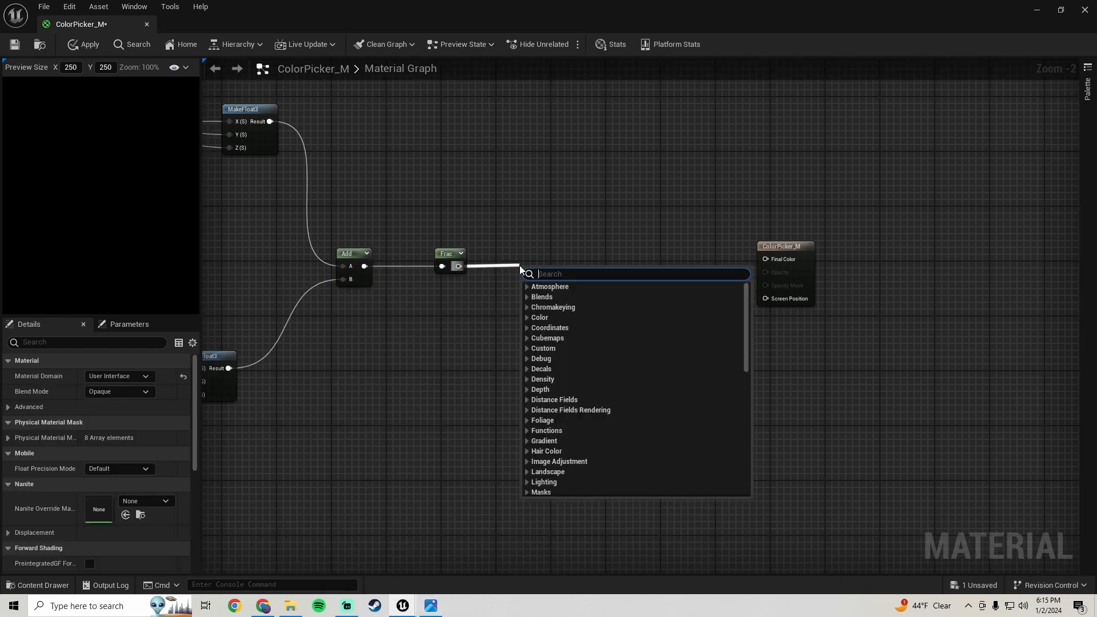
{"action": "type", "text": "multiply"}
{"action": "key", "text": "Return"}
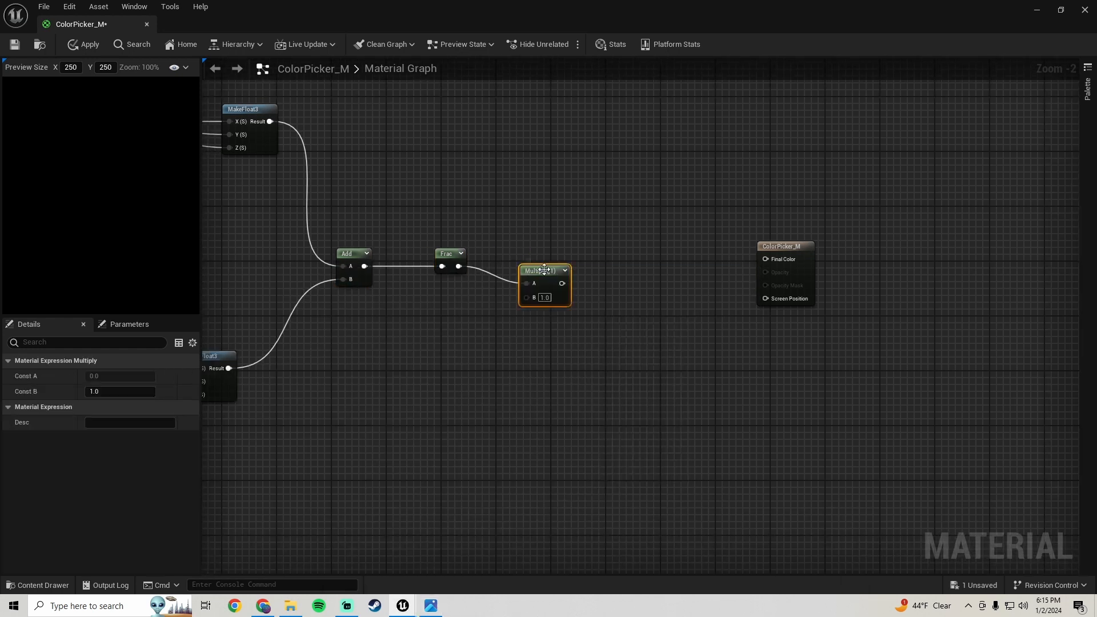
Step: Line up the Multiply node with the Frac node and set its B value to 6
{"action": "left_click_drag", "start_coordinate": [544, 269], "coordinate": [569, 252]}
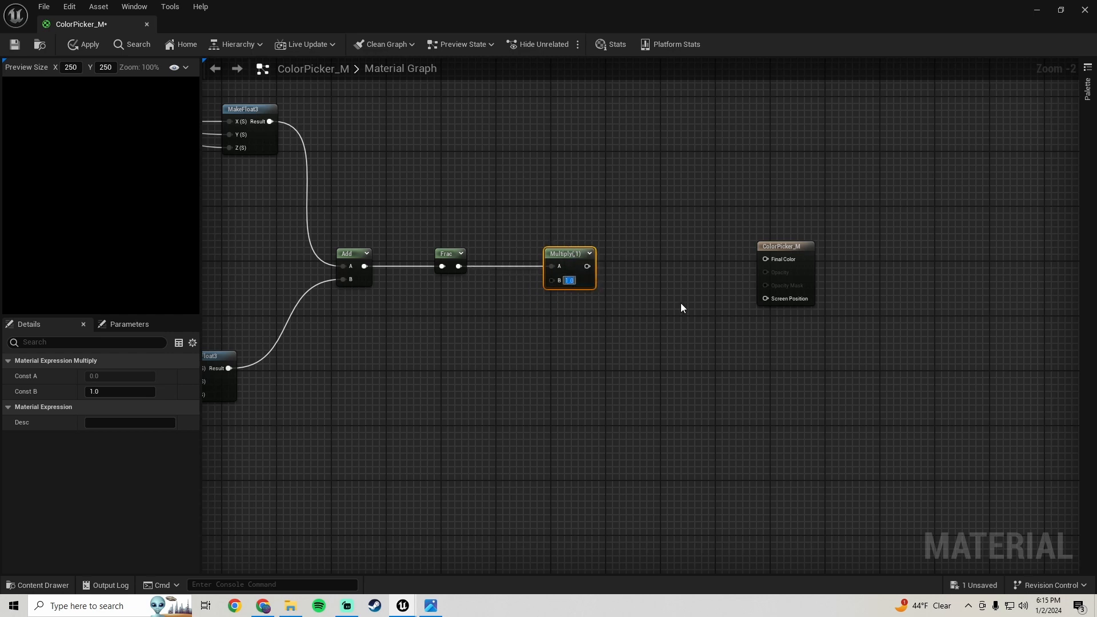
{"action": "type", "text": "6"}
{"action": "key", "text": "Return"}
Step: Following the reference, move the ColorPicker_M result node farther away and add a Subtract node with its A input fed by the Multiply output
{"action": "left_click", "coordinate": [432, 606]}
{"action": "scroll", "coordinate": [583, 479], "scroll_direction": "up", "scroll_amount": 5}
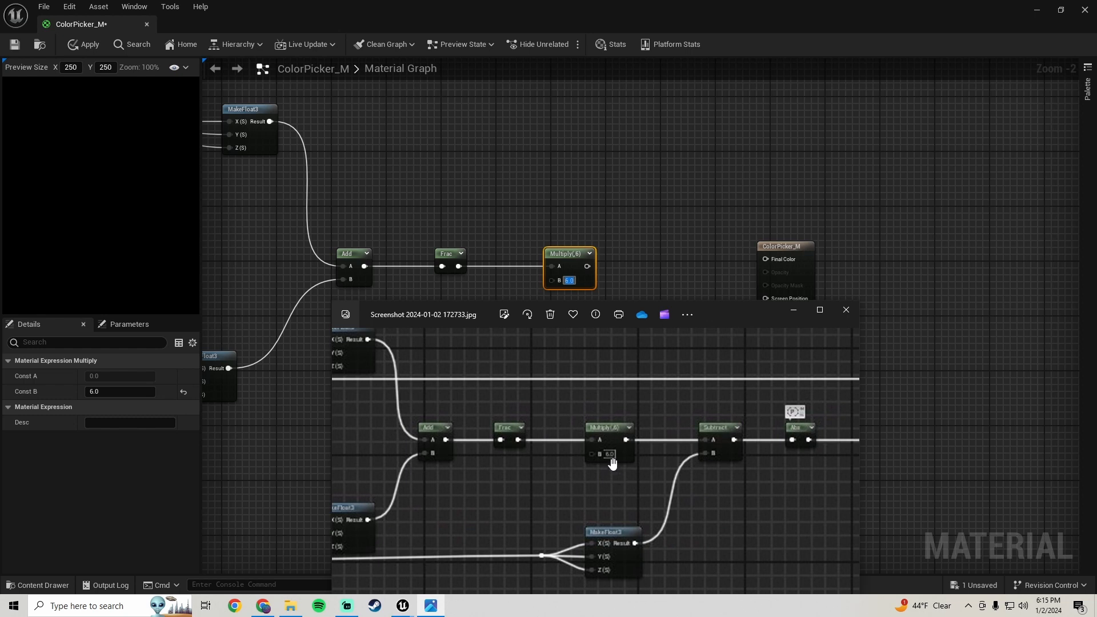
{"action": "left_click_drag", "start_coordinate": [670, 495], "coordinate": [556, 448]}
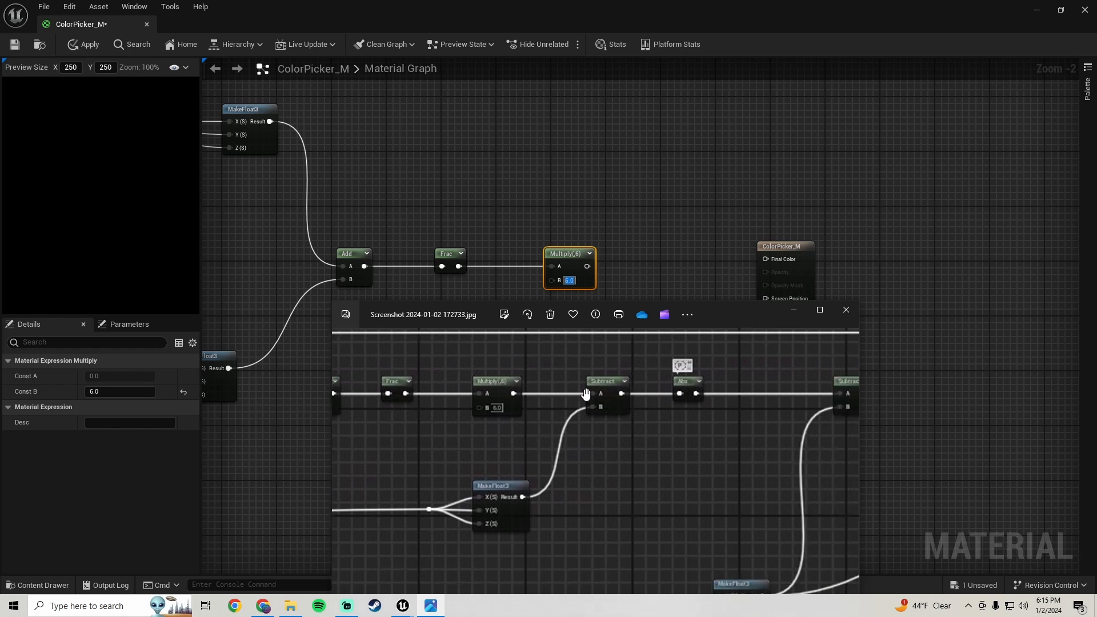
{"action": "left_click", "coordinate": [698, 226]}
{"action": "scroll", "coordinate": [564, 265], "scroll_direction": "down", "scroll_amount": 2}
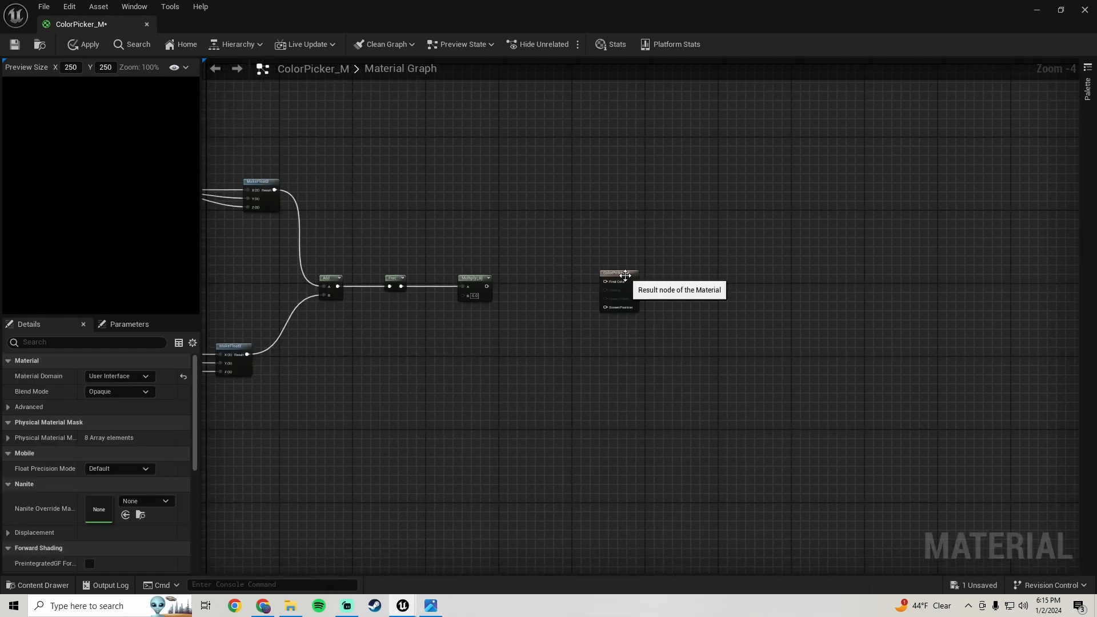
{"action": "left_click_drag", "start_coordinate": [634, 276], "coordinate": [715, 276]}
{"action": "left_click_drag", "start_coordinate": [486, 286], "coordinate": [530, 285]}
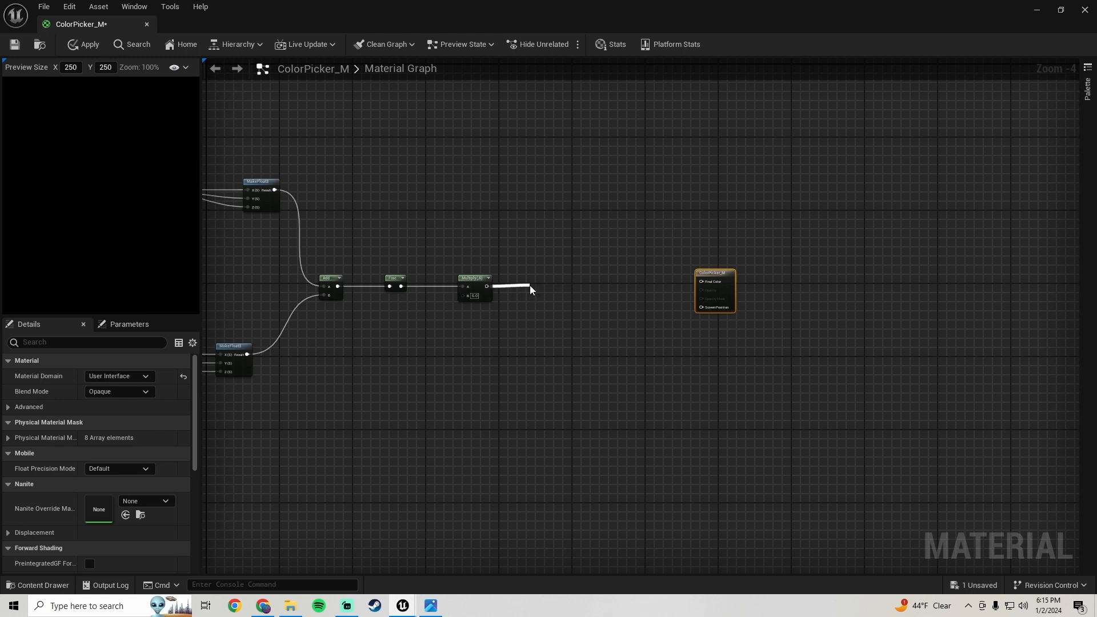
{"action": "type", "text": "-"}
{"action": "key", "text": "Return"}
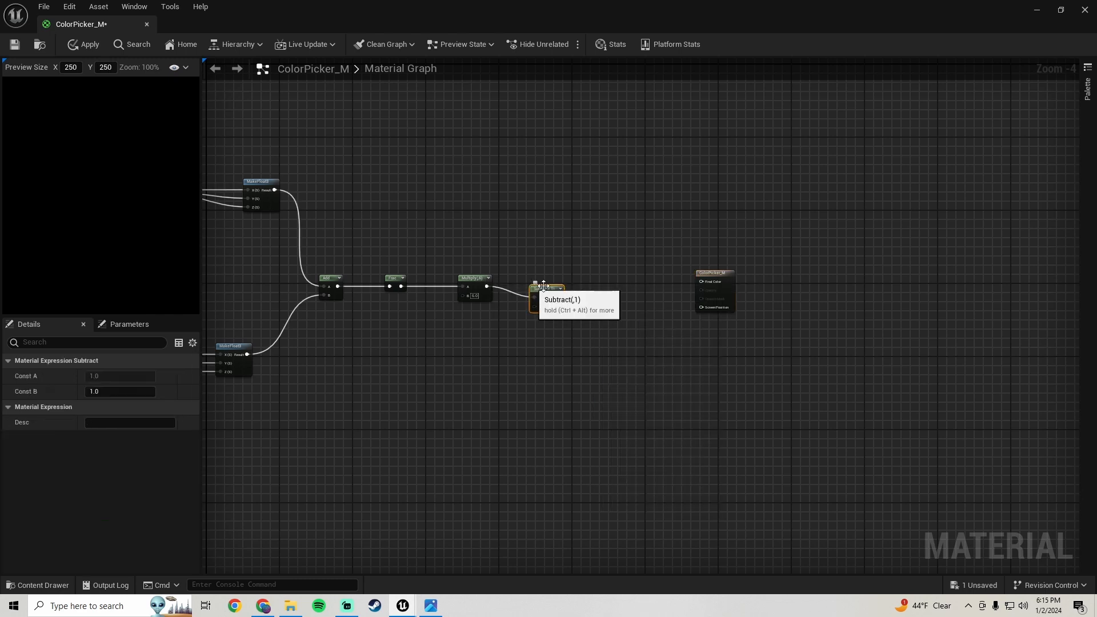
{"action": "scroll", "coordinate": [531, 286], "scroll_direction": "up", "scroll_amount": 3}
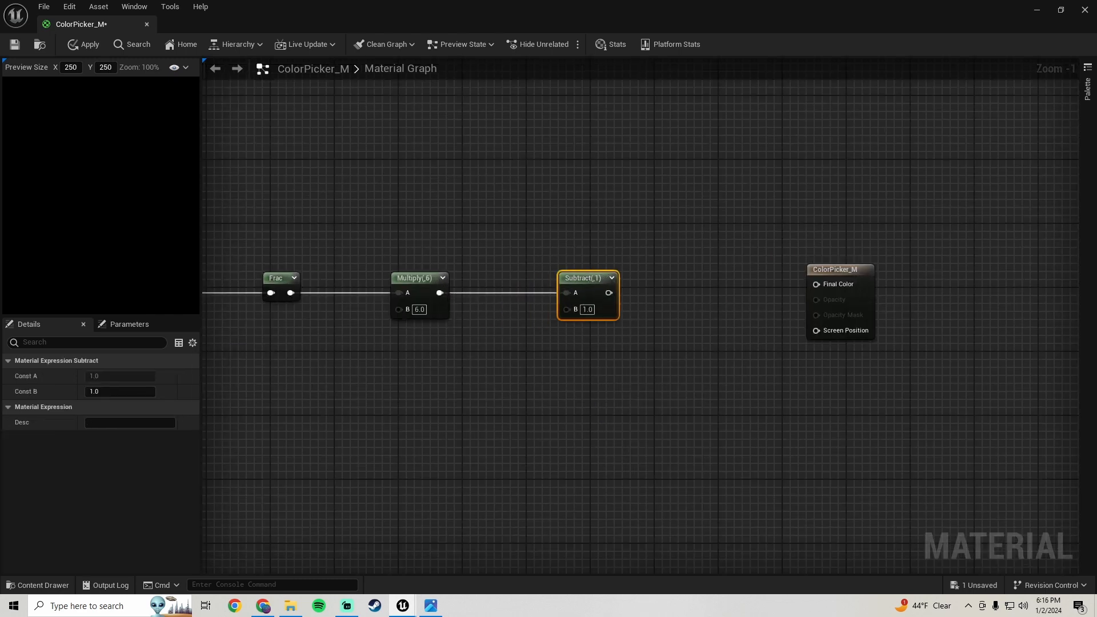
{"action": "right_click_drag", "start_coordinate": [606, 276], "coordinate": [690, 218]}
Step: Following the reference, add a MakeFloat3 node with its X input fed by the BreakOutFloat4Components A output
{"action": "left_click", "coordinate": [431, 605]}
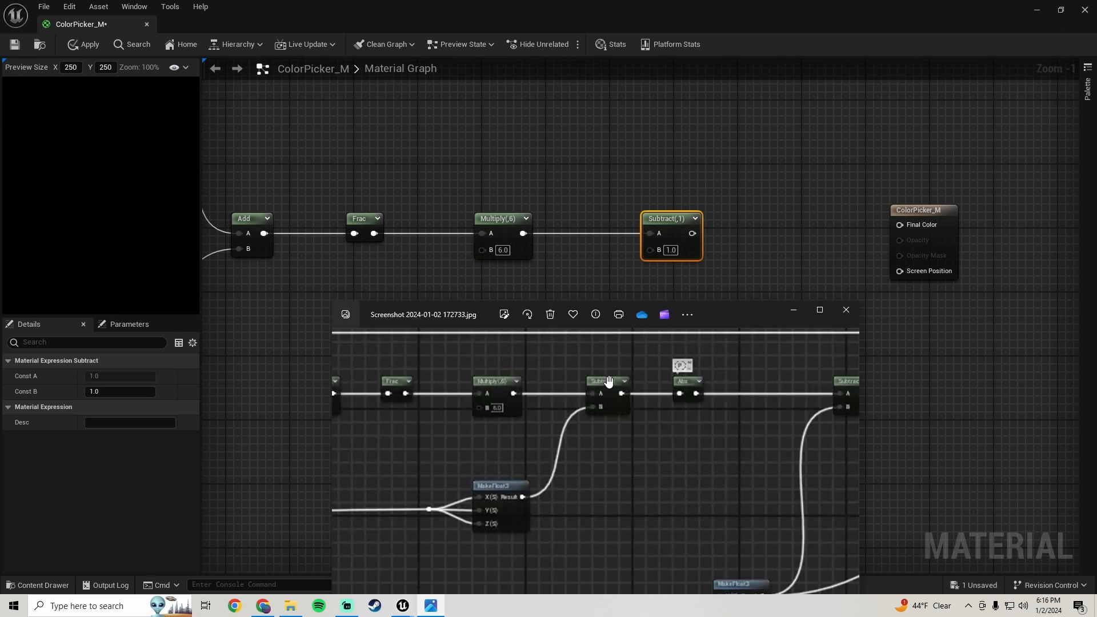
{"action": "scroll", "coordinate": [609, 381], "scroll_direction": "down", "scroll_amount": 2}
{"action": "left_click_drag", "start_coordinate": [436, 478], "coordinate": [602, 447]}
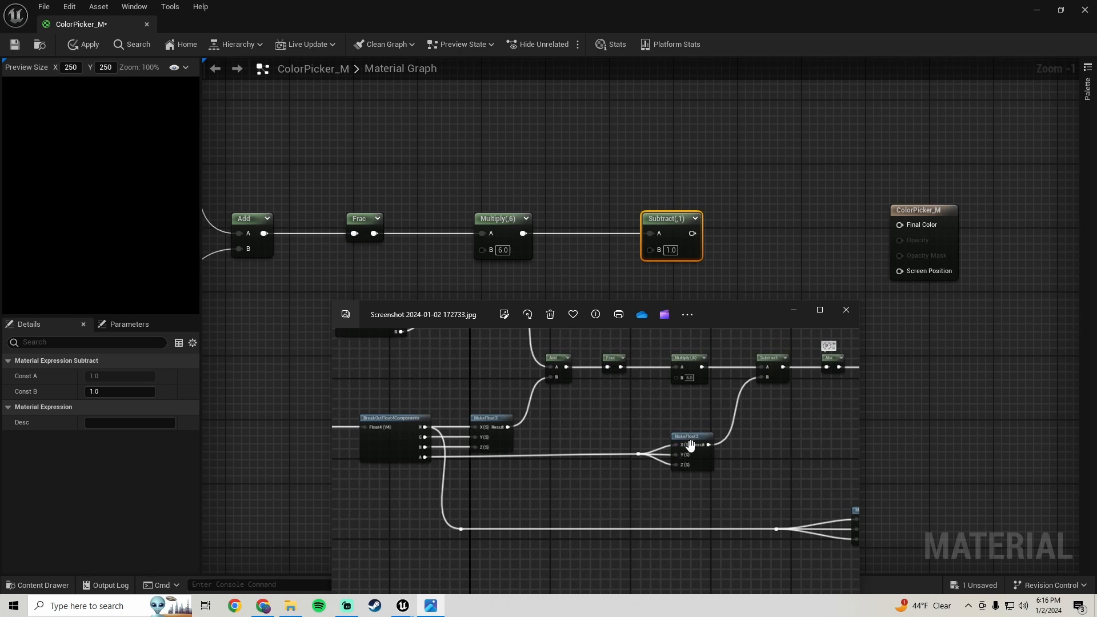
{"action": "left_click", "coordinate": [299, 322]}
{"action": "right_click_drag", "start_coordinate": [320, 342], "coordinate": [551, 304]}
{"action": "scroll", "coordinate": [413, 338], "scroll_direction": "down", "scroll_amount": 3}
{"action": "right_click_drag", "start_coordinate": [413, 338], "coordinate": [554, 315]}
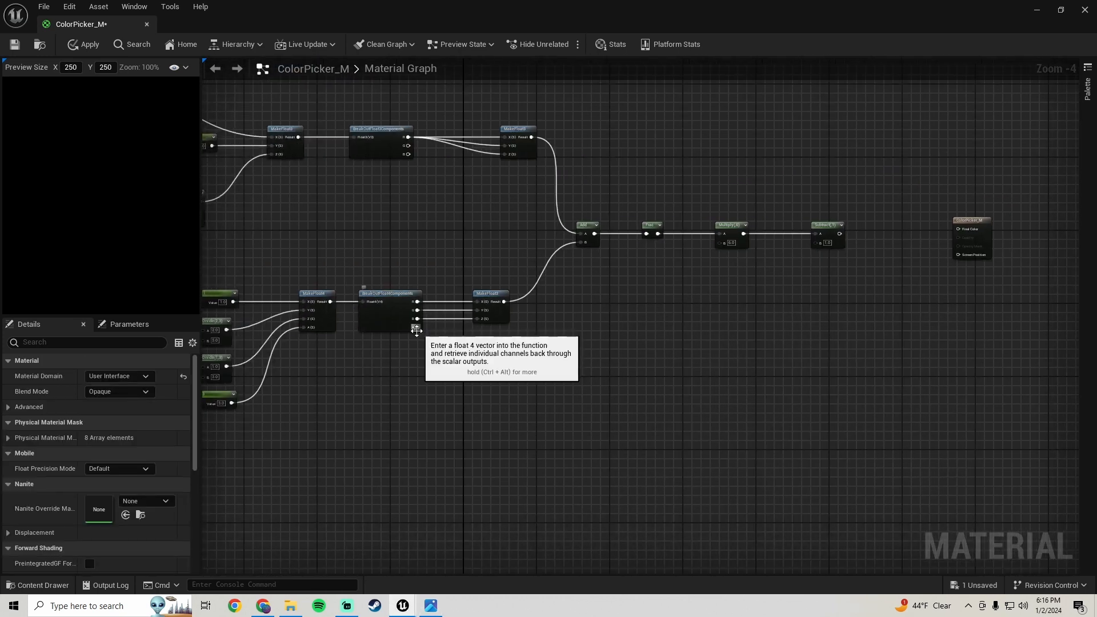
{"action": "left_click_drag", "start_coordinate": [416, 328], "coordinate": [699, 331]}
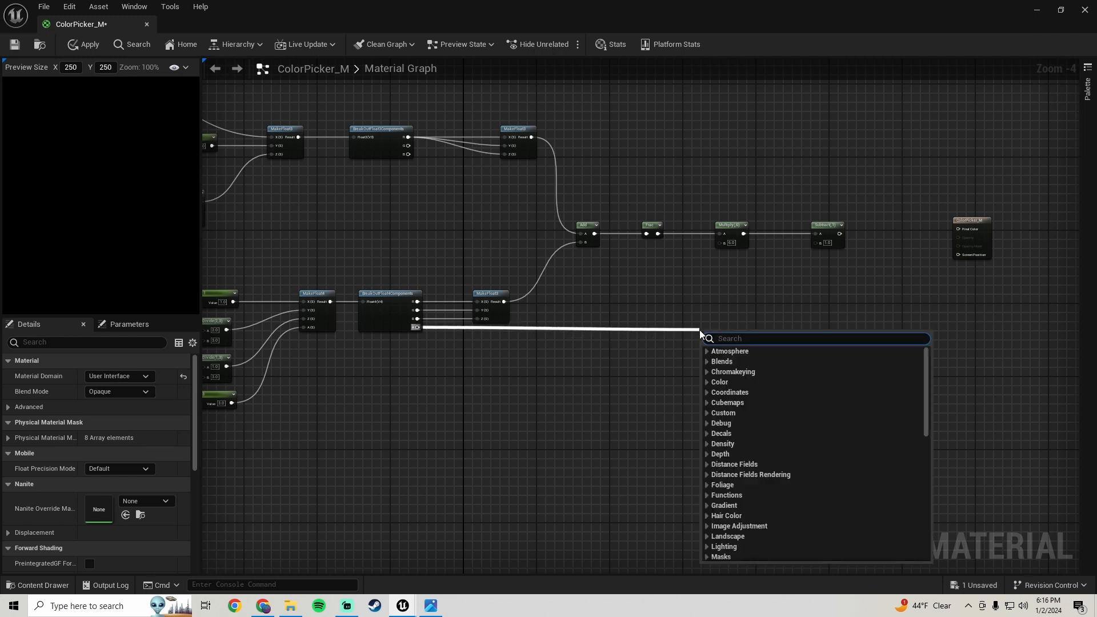
{"action": "type", "text": "make"}
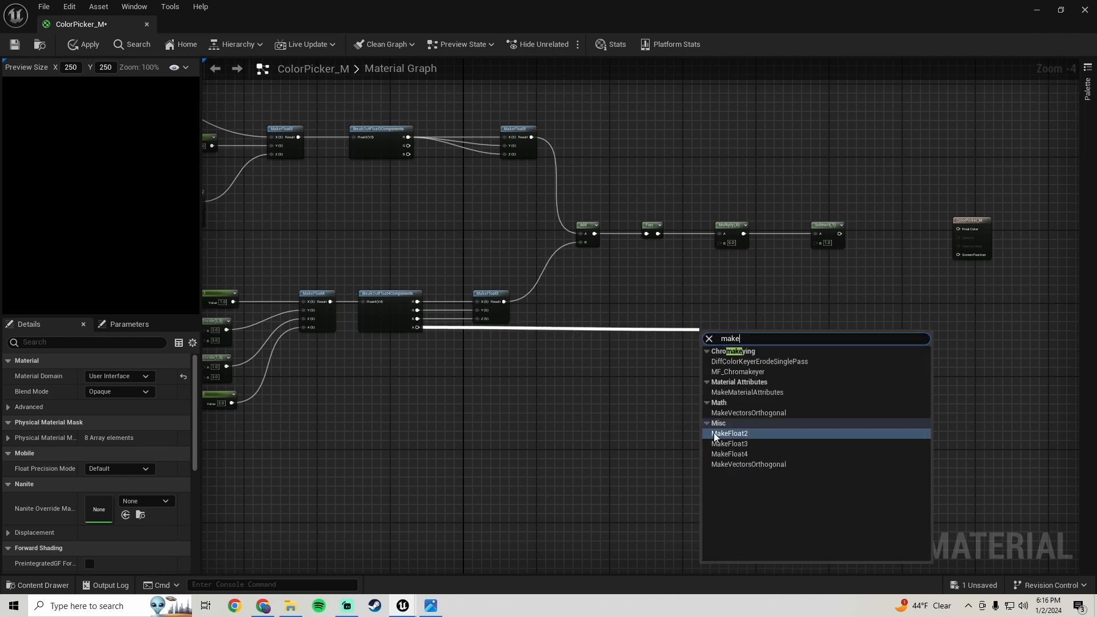
{"action": "left_click", "coordinate": [730, 443]}
{"action": "scroll", "coordinate": [588, 345], "scroll_direction": "up", "scroll_amount": 2}
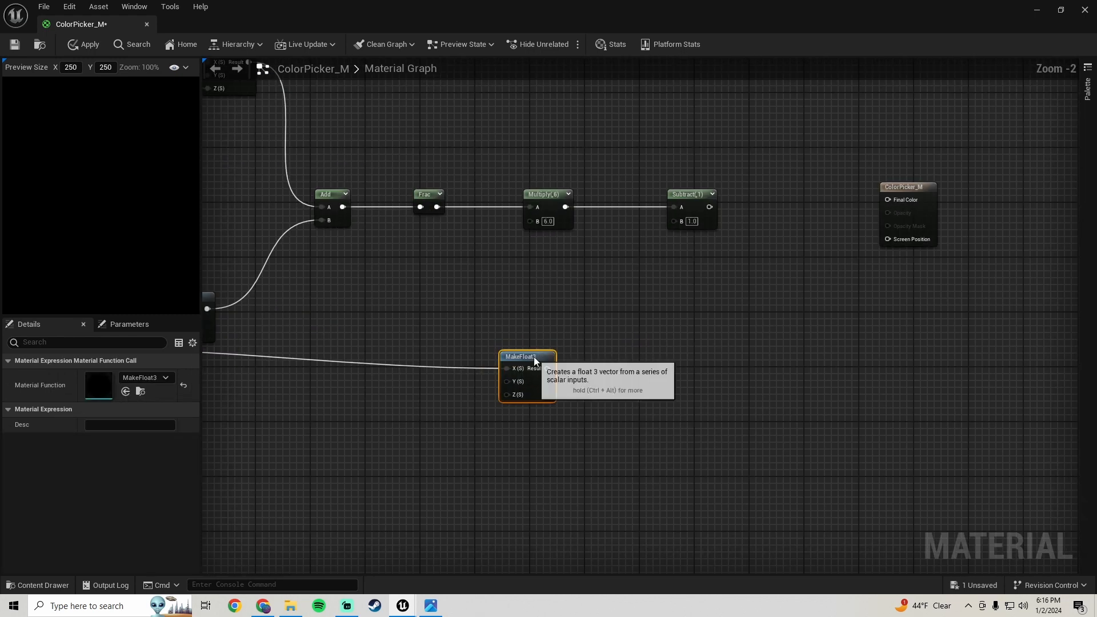
Step: Raise the new MakeFloat3 node slightly and move the Subtract node down beside it
{"action": "left_click_drag", "start_coordinate": [533, 357], "coordinate": [533, 342]}
{"action": "right_click_drag", "start_coordinate": [533, 342], "coordinate": [584, 337]}
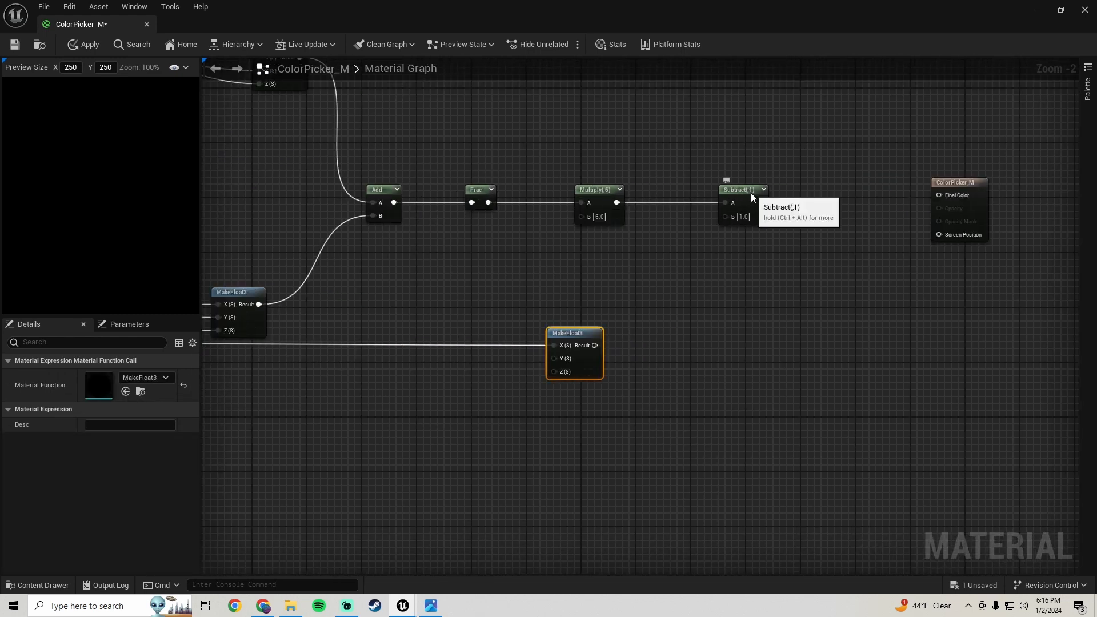
{"action": "left_click_drag", "start_coordinate": [752, 197], "coordinate": [725, 341]}
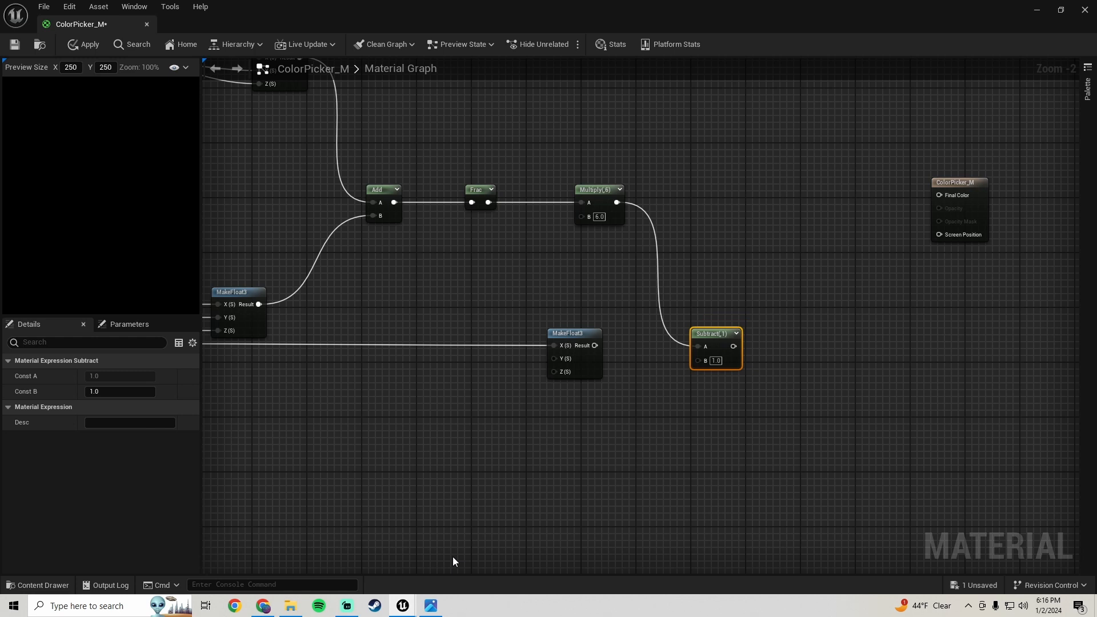
Step: Following the reference, add a reroute node feeding the new MakeFloat3 X, Y and Z inputs and connect its Result to Subtract B
{"action": "left_click", "coordinate": [436, 610]}
{"action": "mouse_move", "coordinate": [630, 484]}
{"action": "left_mouse_down"}
{"action": "mouse_move", "coordinate": [538, 485]}
{"action": "mouse_move", "coordinate": [688, 487]}
{"action": "mouse_move", "coordinate": [626, 482]}
{"action": "left_mouse_up"}
{"action": "left_click", "coordinate": [512, 245]}
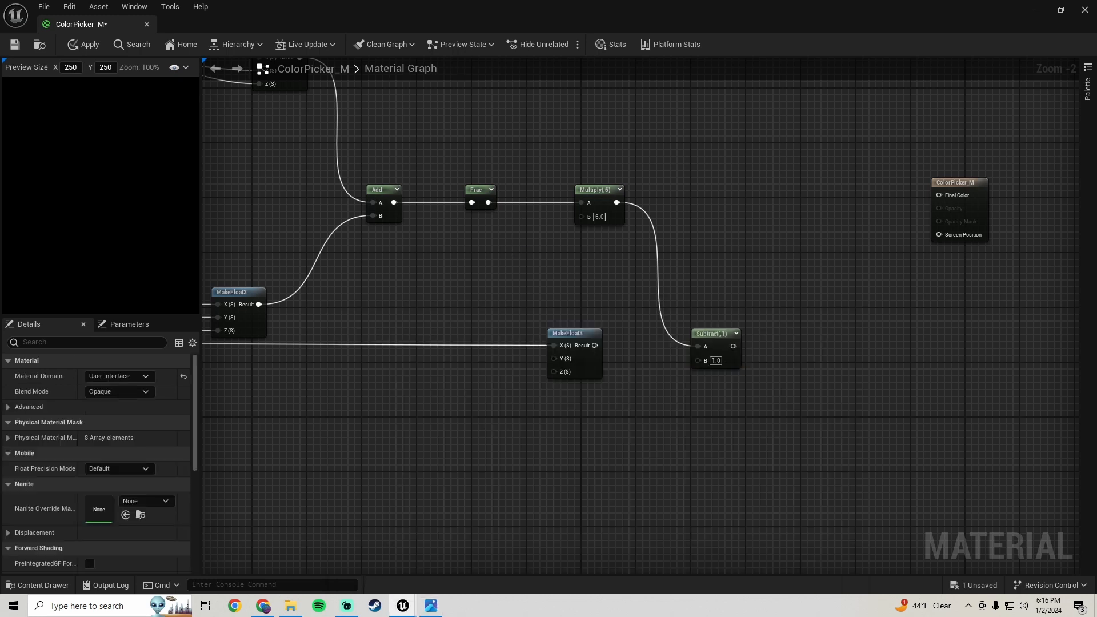
{"action": "right_click_drag", "start_coordinate": [365, 343], "coordinate": [601, 316]}
{"action": "right_click_drag", "start_coordinate": [628, 374], "coordinate": [413, 374]}
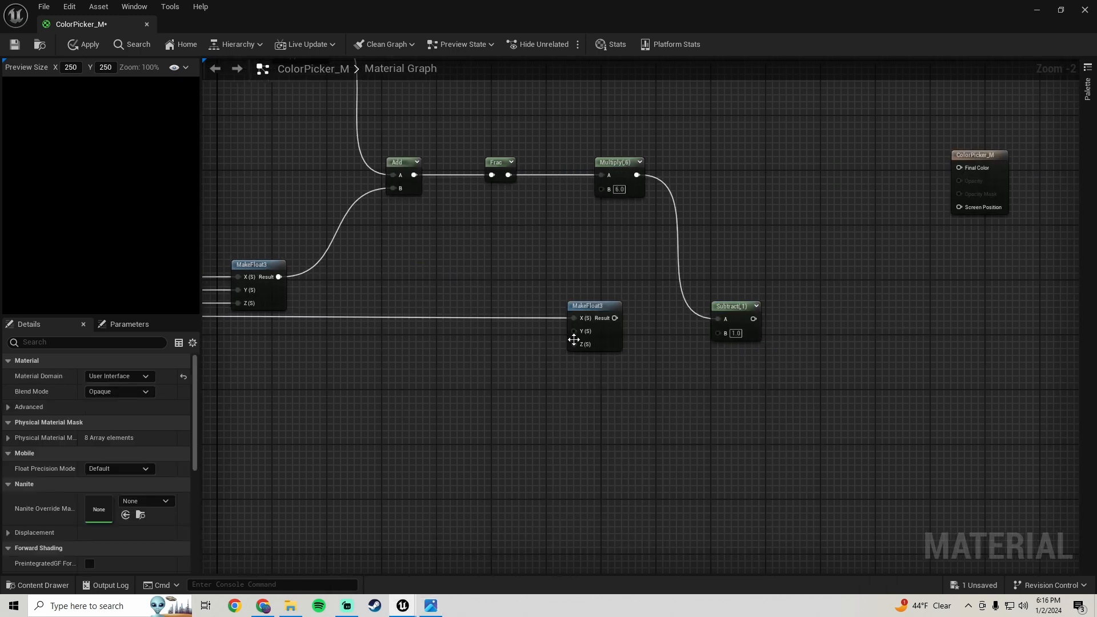
{"action": "double_click", "coordinate": [535, 318]}
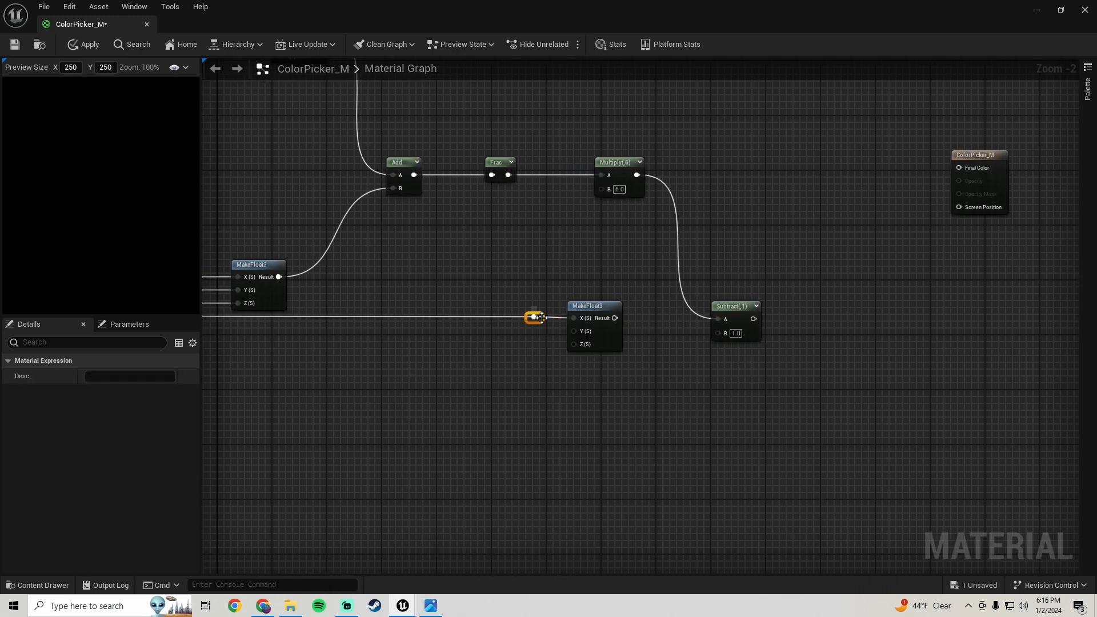
{"action": "left_click_drag", "start_coordinate": [542, 317], "coordinate": [577, 344]}
{"action": "right_click_drag", "start_coordinate": [589, 394], "coordinate": [518, 385]}
{"action": "mouse_move", "coordinate": [530, 314]}
{"action": "left_mouse_down"}
{"action": "mouse_move", "coordinate": [571, 313]}
{"action": "mouse_move", "coordinate": [640, 340]}
{"action": "mouse_move", "coordinate": [641, 328]}
{"action": "mouse_move", "coordinate": [525, 321]}
{"action": "left_mouse_up"}
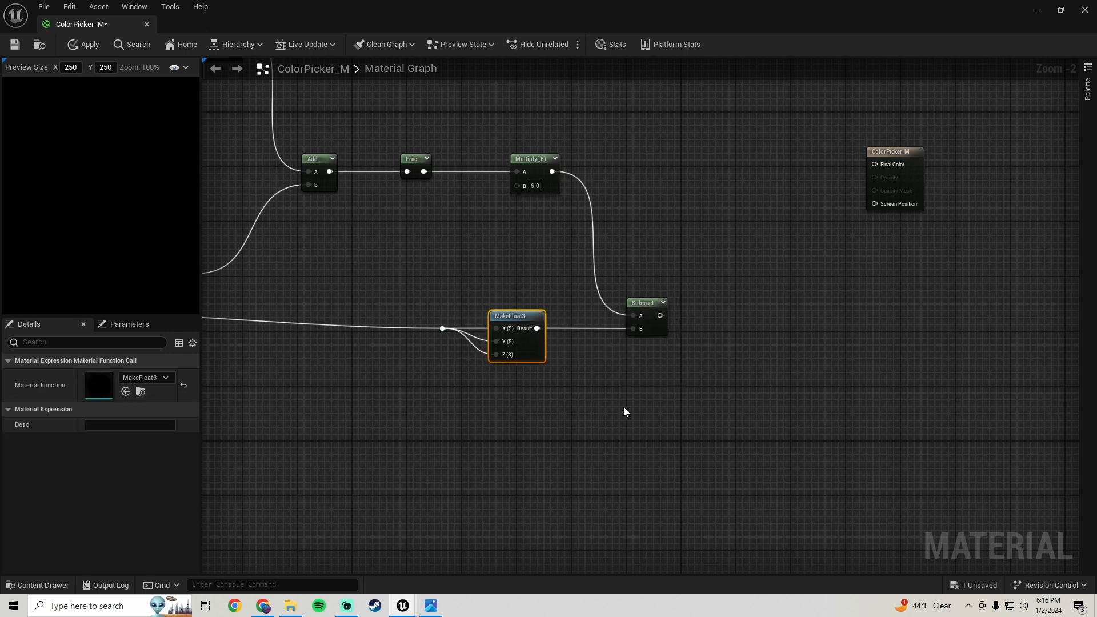
Step: Straighten the connections between the reroute node, the MakeFloat3 node and the Subtract node
{"action": "left_click_drag", "start_coordinate": [627, 407], "coordinate": [447, 321]}
{"action": "key", "text": "q"}
{"action": "right_click_drag", "start_coordinate": [638, 377], "coordinate": [603, 358]}
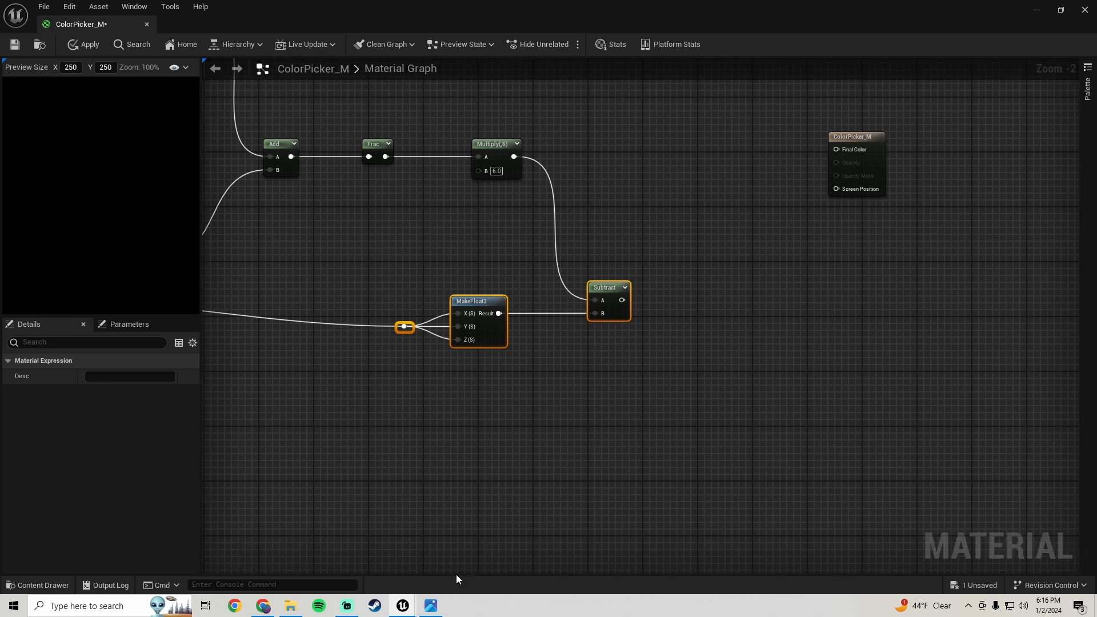
Step: Check the reference beyond the Subtract node and move the ColorPicker_M result node farther away to make room
{"action": "left_click", "coordinate": [431, 605]}
{"action": "left_click_drag", "start_coordinate": [673, 473], "coordinate": [468, 525]}
{"action": "left_click_drag", "start_coordinate": [598, 429], "coordinate": [556, 436]}
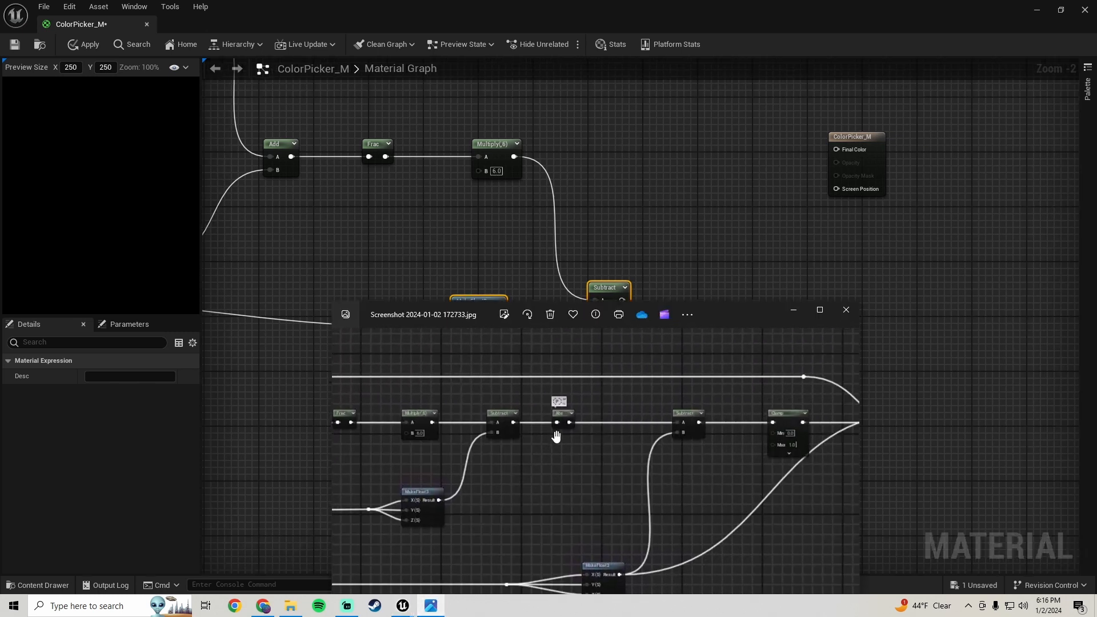
{"action": "left_click_drag", "start_coordinate": [519, 494], "coordinate": [487, 493]}
{"action": "left_click", "coordinate": [660, 210]}
{"action": "left_click", "coordinate": [657, 254]}
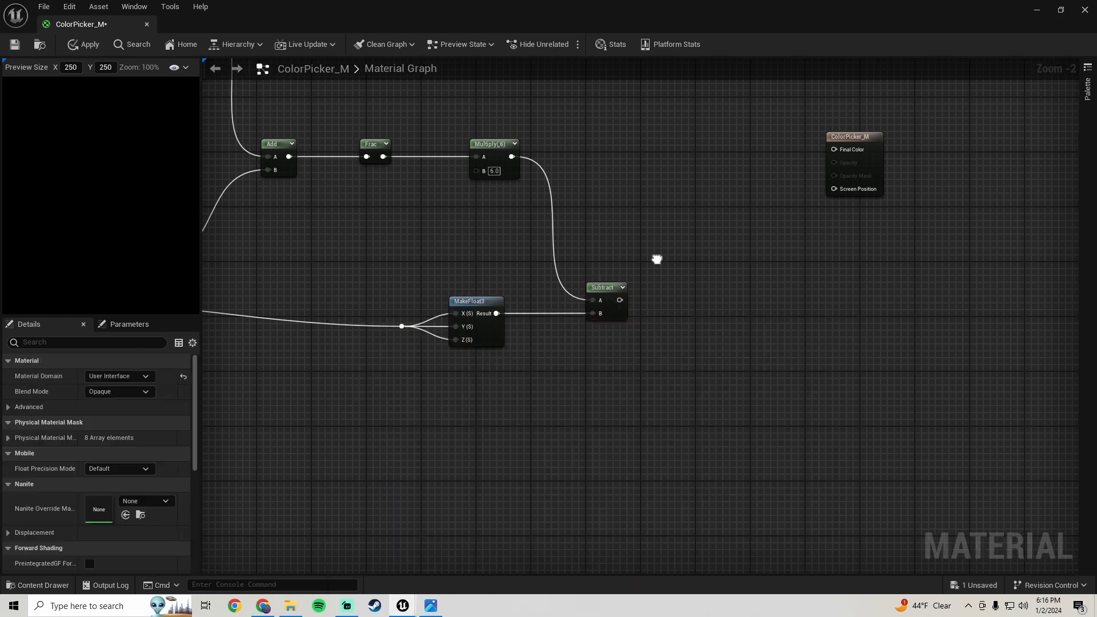
{"action": "right_click_drag", "start_coordinate": [657, 255], "coordinate": [422, 294]}
{"action": "left_click_drag", "start_coordinate": [621, 165], "coordinate": [844, 163]}
{"action": "right_click_drag", "start_coordinate": [468, 360], "coordinate": [687, 292]}
Step: Add an Abs node fed by the Subtract output and line it up with the Subtract node
{"action": "left_click_drag", "start_coordinate": [606, 267], "coordinate": [766, 266]}
{"action": "type", "text": "abs"}
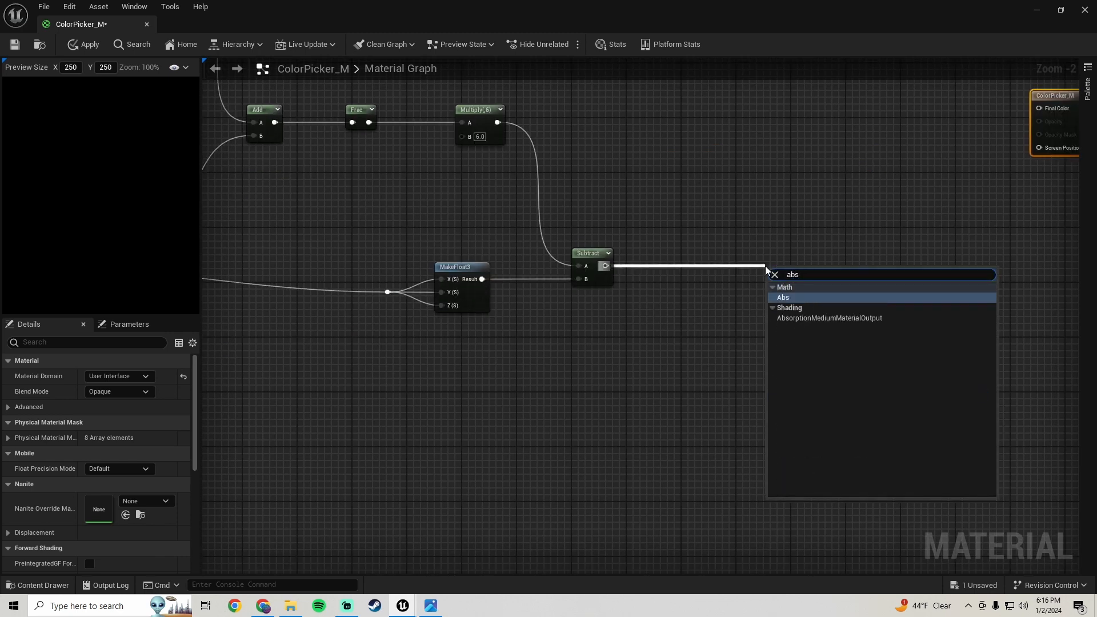
{"action": "key", "text": "Return"}
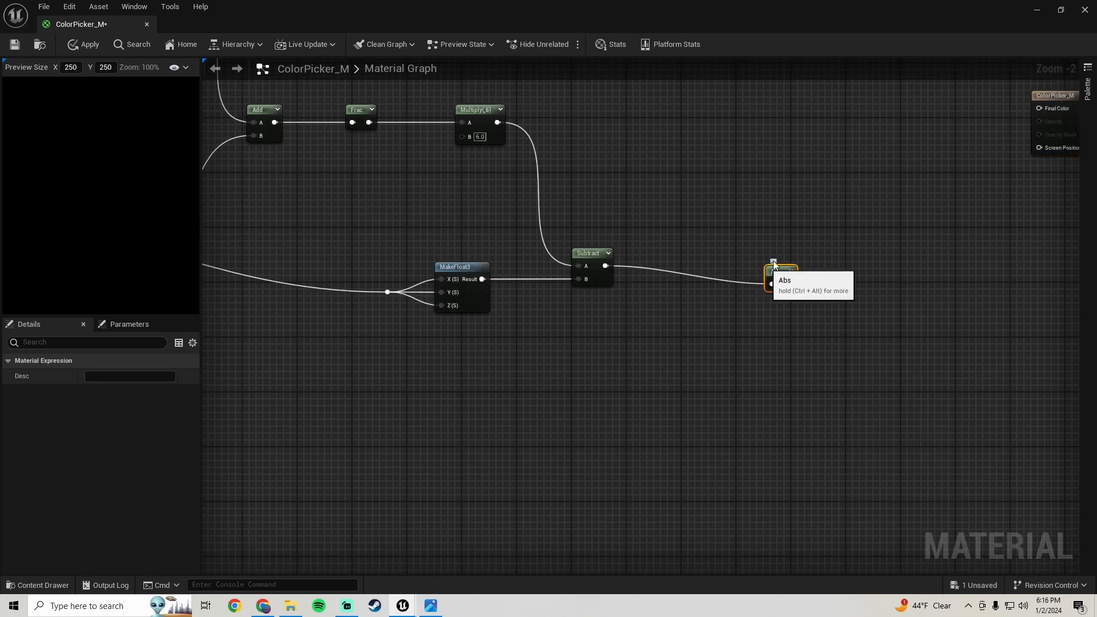
{"action": "left_click_drag", "start_coordinate": [778, 269], "coordinate": [715, 250]}
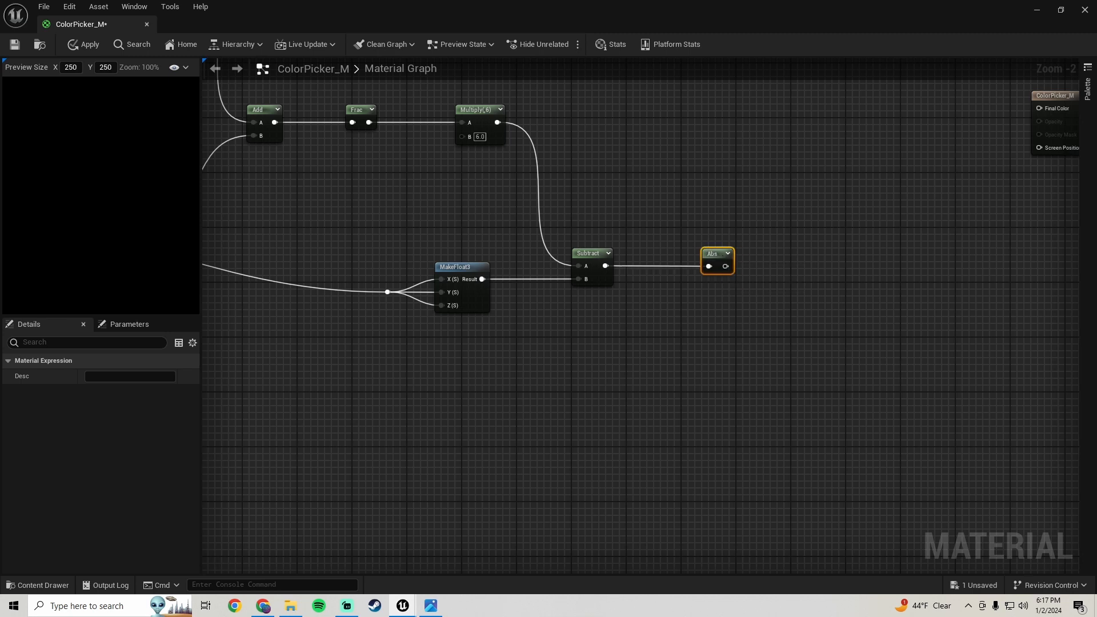
Step: Following the reference, add a second Subtract node with its A input fed by the Abs output
{"action": "right_click_drag", "start_coordinate": [716, 252], "coordinate": [540, 253]}
{"action": "left_click", "coordinate": [432, 605]}
{"action": "scroll", "coordinate": [620, 471], "scroll_direction": "down", "scroll_amount": 1}
{"action": "left_click_drag", "start_coordinate": [672, 468], "coordinate": [616, 433]}
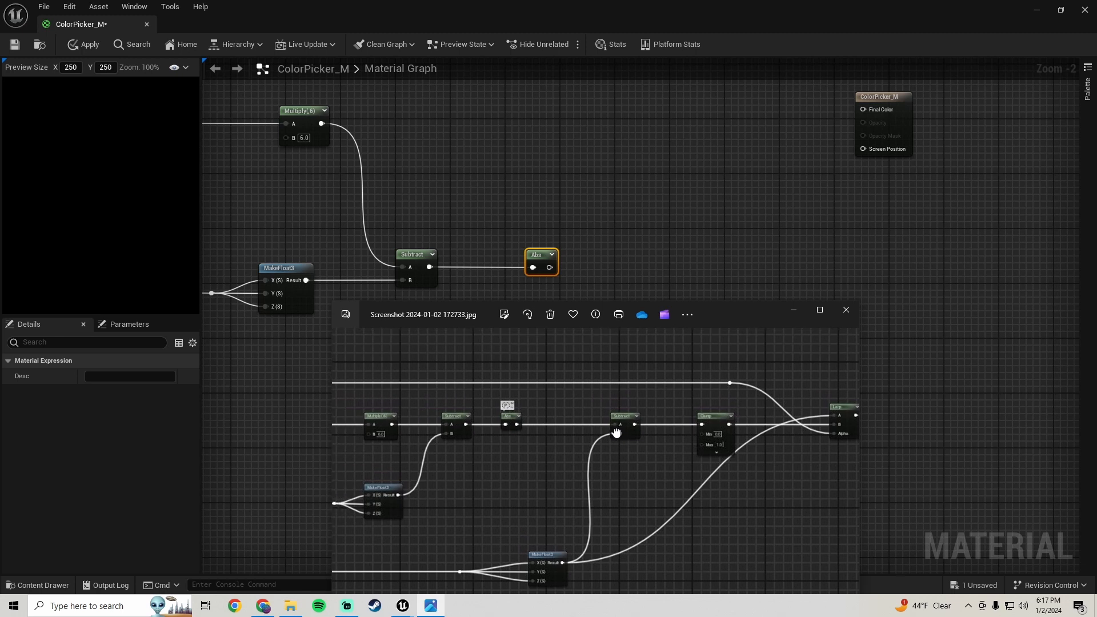
{"action": "left_click", "coordinate": [640, 198]}
{"action": "left_click_drag", "start_coordinate": [549, 268], "coordinate": [666, 252]}
{"action": "type", "text": "-"}
{"action": "key", "text": "Return"}
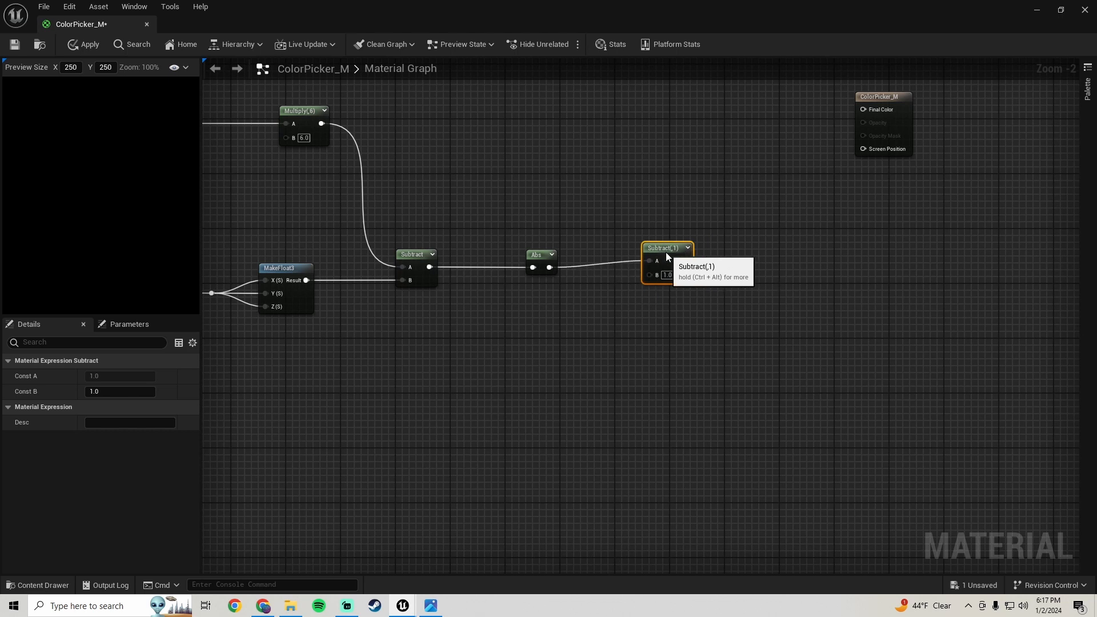
Step: Following the reference, add another MakeFloat3 node below the Abs chain with its X input fed by the BreakOutFloat4Components R output
{"action": "left_click", "coordinate": [431, 606]}
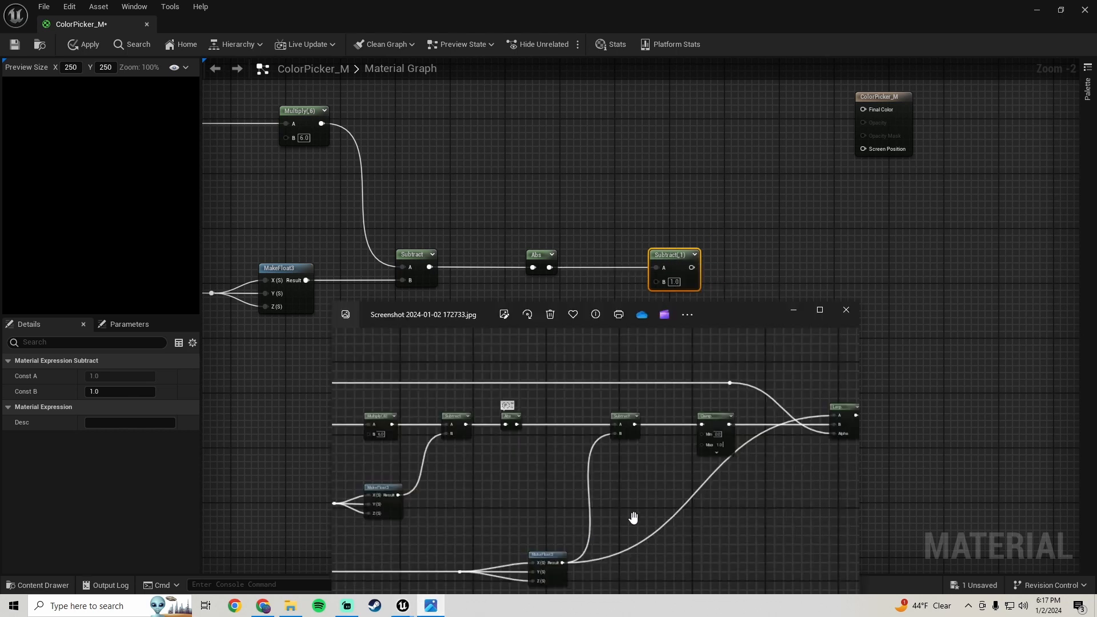
{"action": "left_click_drag", "start_coordinate": [633, 517], "coordinate": [528, 430]}
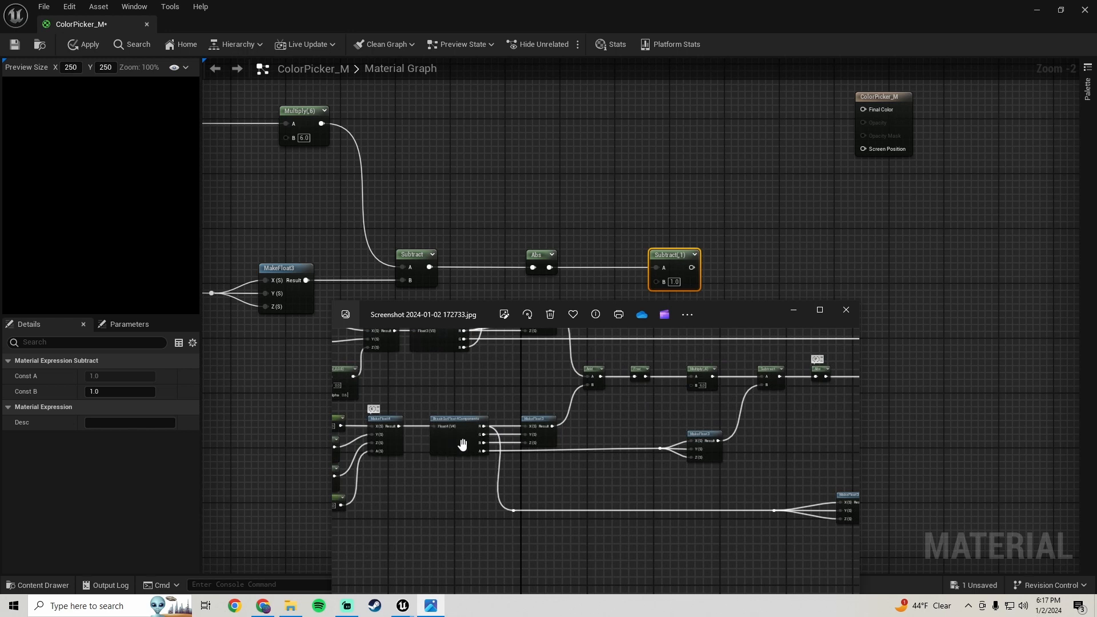
{"action": "scroll", "coordinate": [468, 456], "scroll_direction": "up", "scroll_amount": 3}
{"action": "scroll", "coordinate": [468, 451], "scroll_direction": "down", "scroll_amount": 2}
{"action": "mouse_move", "coordinate": [611, 485]}
{"action": "left_mouse_down"}
{"action": "mouse_move", "coordinate": [438, 453]}
{"action": "mouse_move", "coordinate": [612, 479]}
{"action": "left_mouse_up"}
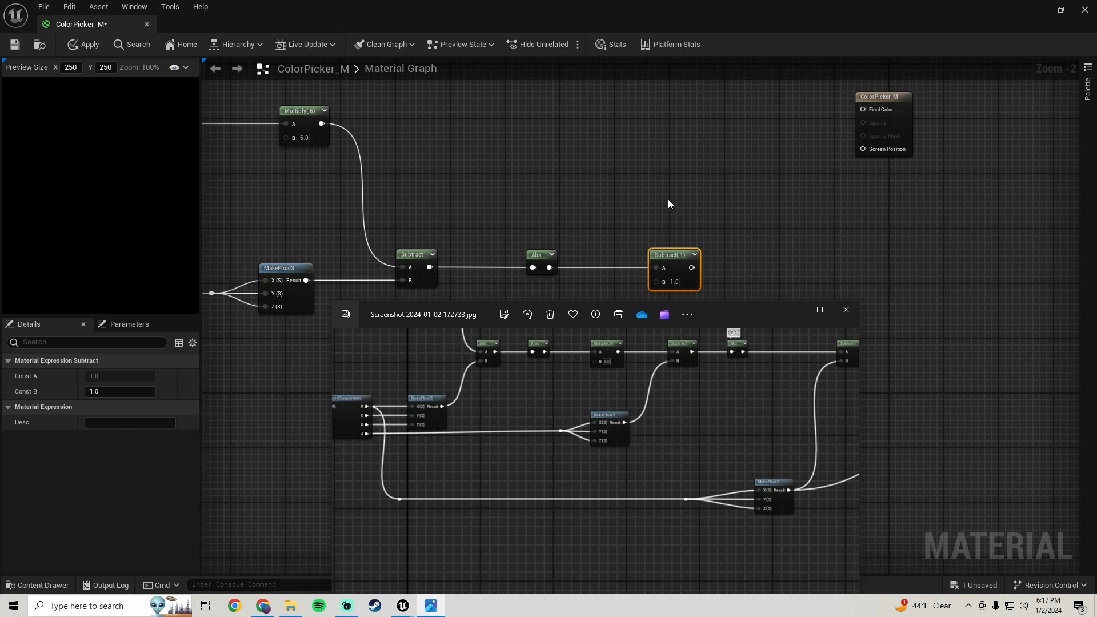
{"action": "left_click", "coordinate": [643, 192]}
{"action": "scroll", "coordinate": [544, 255], "scroll_direction": "down", "scroll_amount": 1}
{"action": "scroll", "coordinate": [440, 327], "scroll_direction": "down", "scroll_amount": 3}
{"action": "right_click_drag", "start_coordinate": [401, 331], "coordinate": [736, 328]}
{"action": "scroll", "coordinate": [515, 286], "scroll_direction": "up", "scroll_amount": 3}
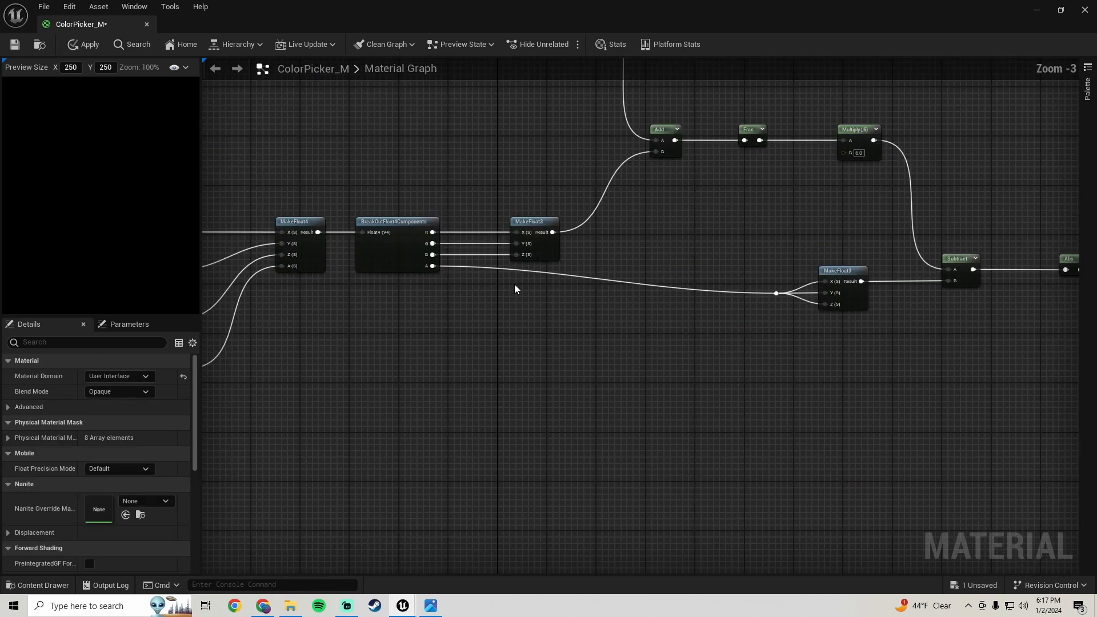
{"action": "left_click_drag", "start_coordinate": [433, 238], "coordinate": [767, 261]}
{"action": "type", "text": "make"}
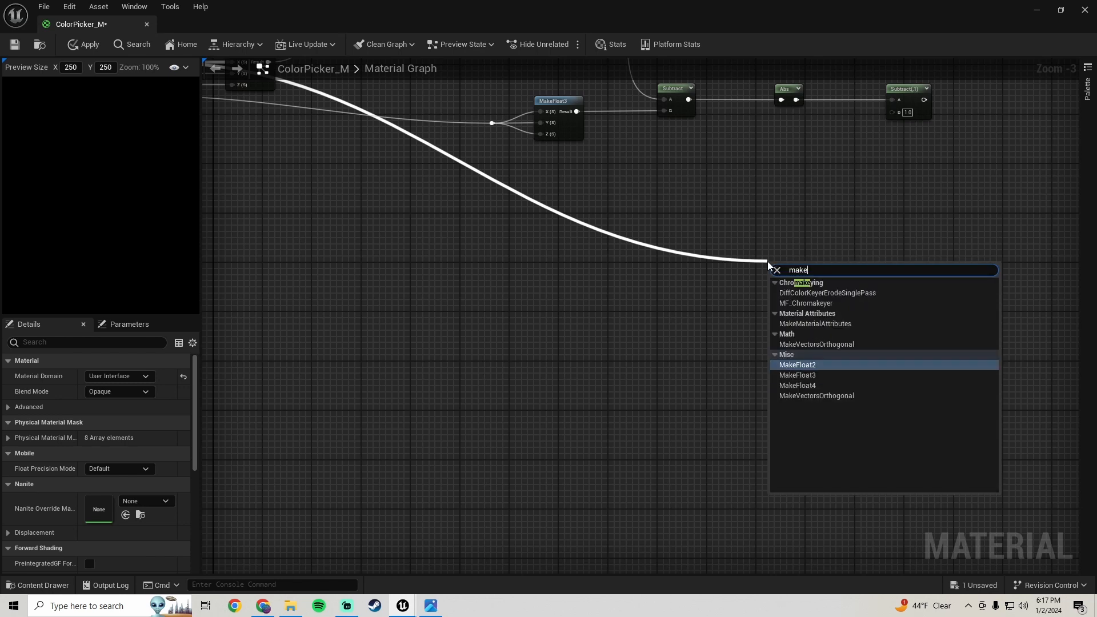
{"action": "left_click", "coordinate": [791, 374]}
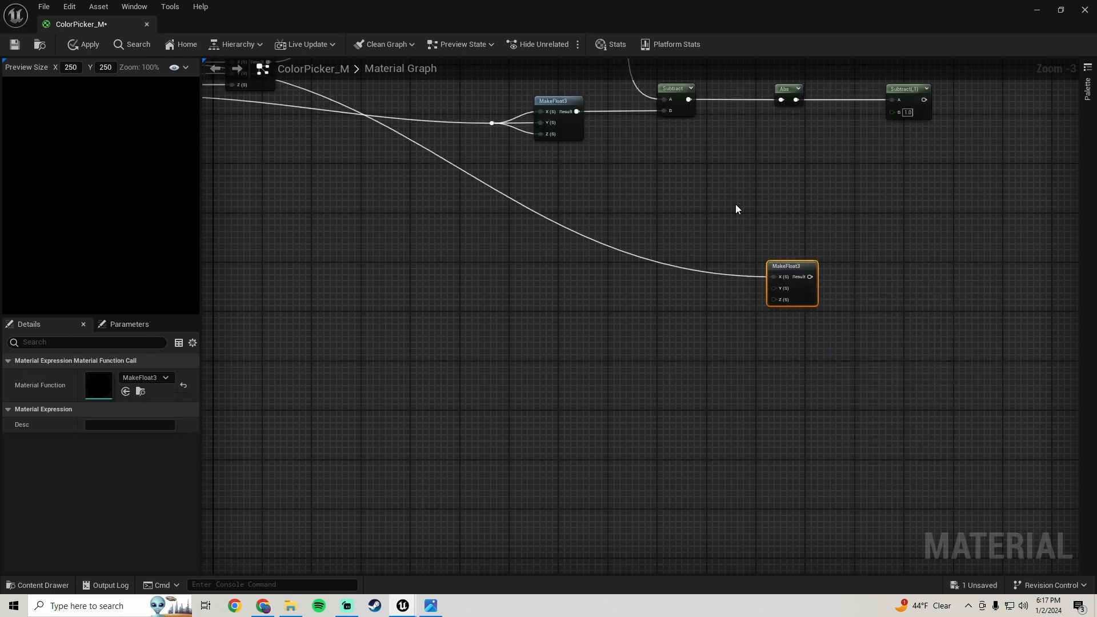
Step: Add a reroute node to the wire feeding the newest MakeFloat3 and place it below the BreakOutFloat4Components node, level with the X input
{"action": "scroll", "coordinate": [735, 204], "scroll_direction": "down", "scroll_amount": 1}
{"action": "right_click_drag", "start_coordinate": [735, 204], "coordinate": [803, 297]}
{"action": "double_click", "coordinate": [773, 345]}
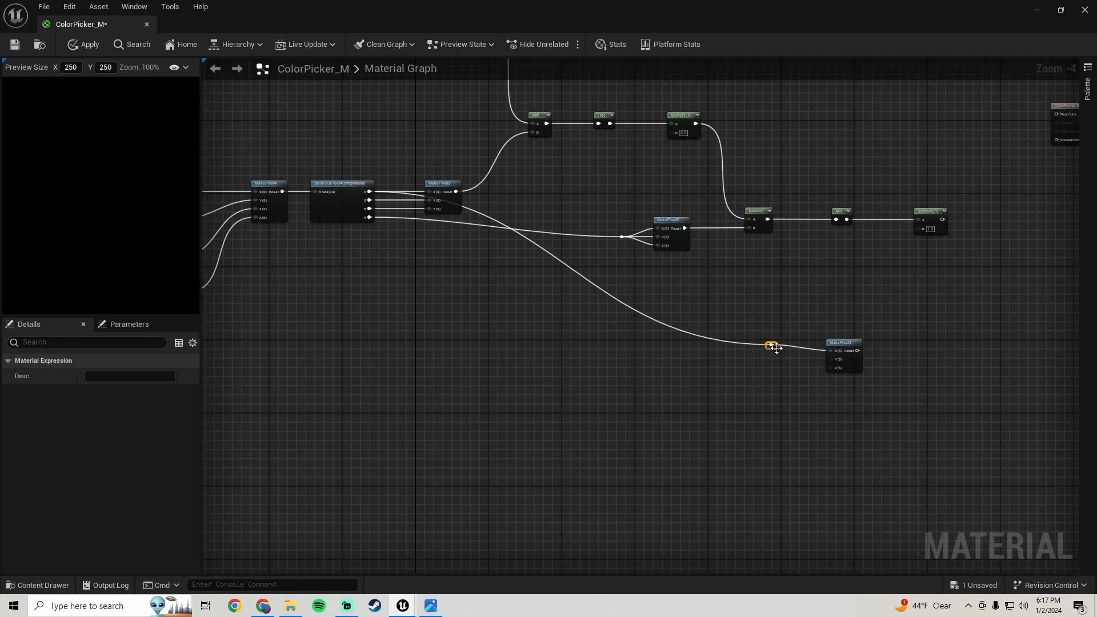
{"action": "left_click_drag", "start_coordinate": [772, 344], "coordinate": [431, 354]}
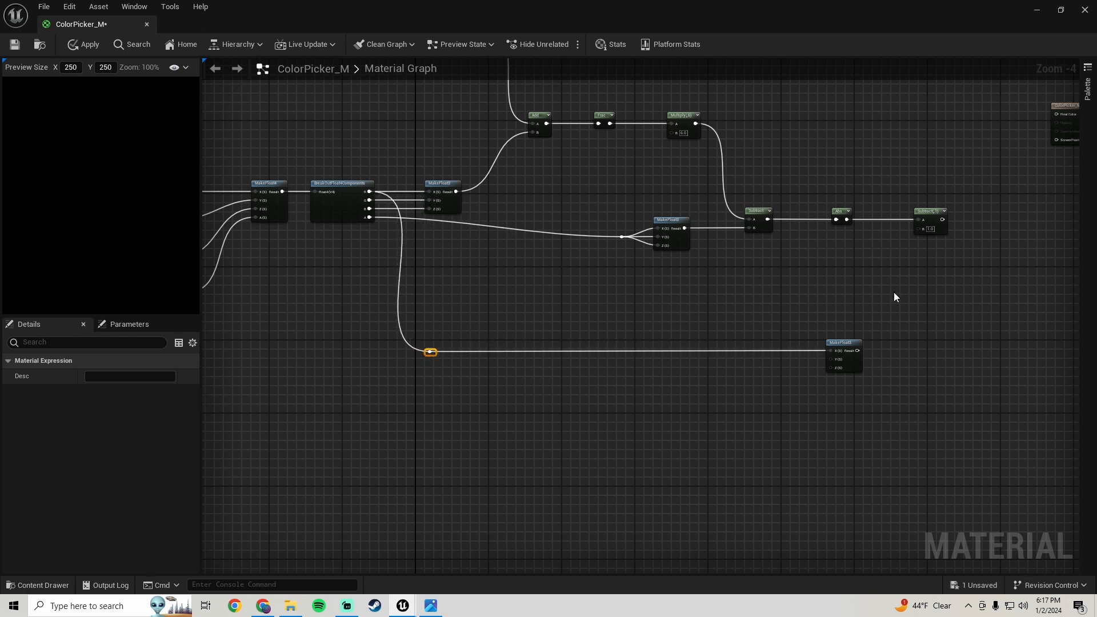
Step: Following the reference, add a reroute node before the lower MakeFloat3 and connect it to the X, Y and Z inputs
{"action": "left_click_drag", "start_coordinate": [834, 326], "coordinate": [371, 406]}
{"action": "right_click_drag", "start_coordinate": [615, 396], "coordinate": [436, 377]}
{"action": "left_click", "coordinate": [426, 610]}
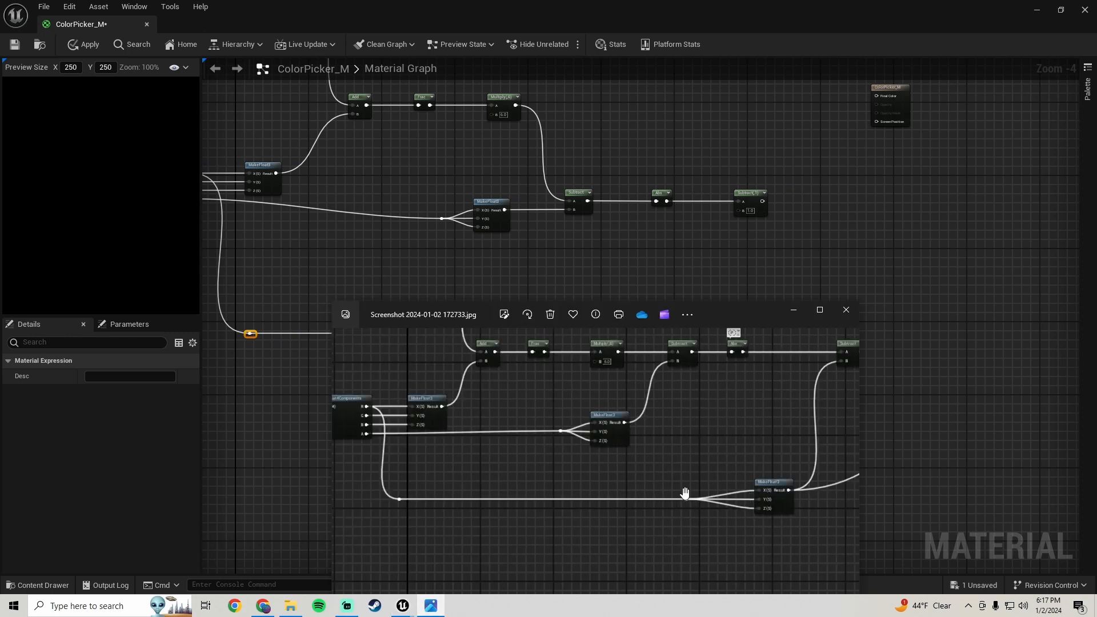
{"action": "left_click", "coordinate": [671, 263]}
{"action": "scroll", "coordinate": [658, 345], "scroll_direction": "up", "scroll_amount": 3}
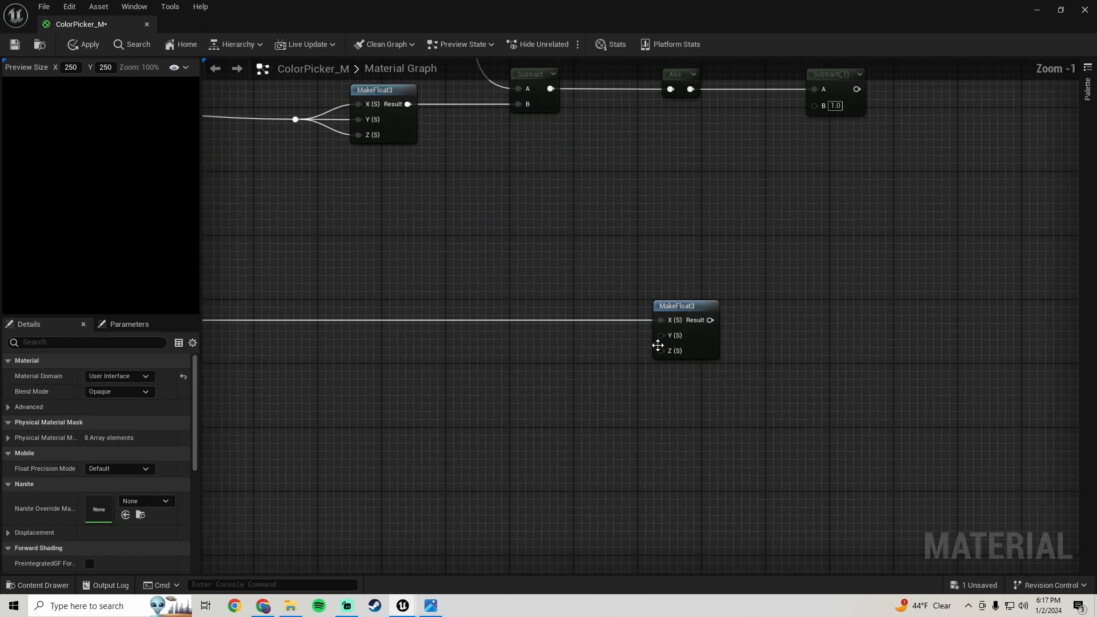
{"action": "double_click", "coordinate": [601, 320]}
{"action": "left_click_drag", "start_coordinate": [601, 320], "coordinate": [661, 351]}
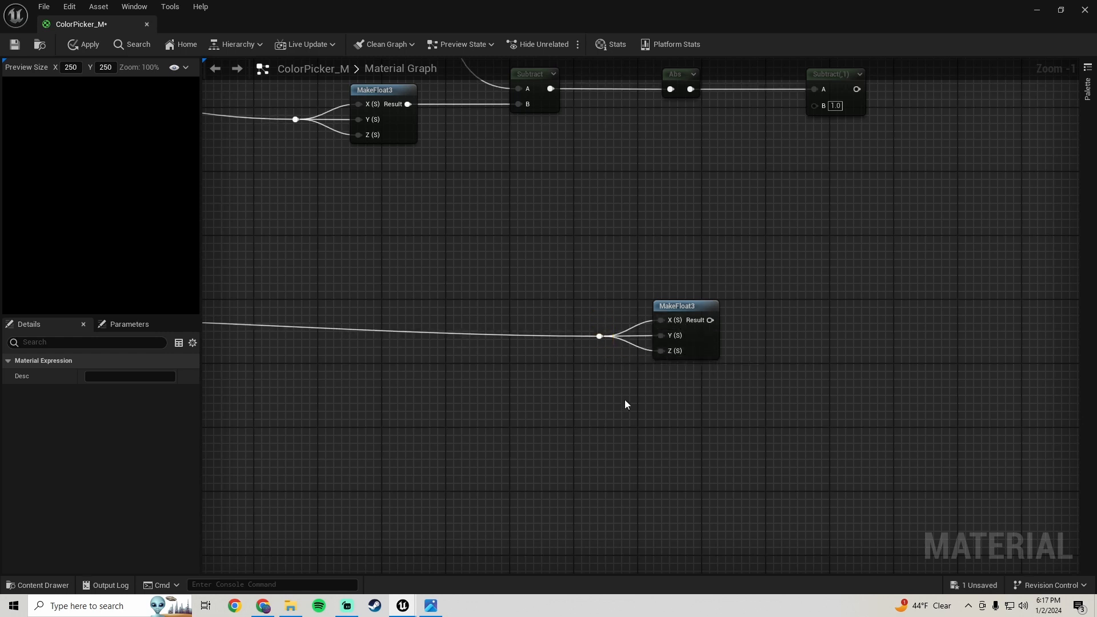
Step: Straighten the connections between the two lower reroute nodes and the lower MakeFloat3 node
{"action": "left_click", "coordinate": [624, 404]}
{"action": "scroll", "coordinate": [600, 387], "scroll_direction": "down", "scroll_amount": 3}
{"action": "right_click_drag", "start_coordinate": [597, 384], "coordinate": [726, 359]}
{"action": "left_click_drag", "start_coordinate": [862, 395], "coordinate": [348, 279]}
{"action": "key", "text": "q"}
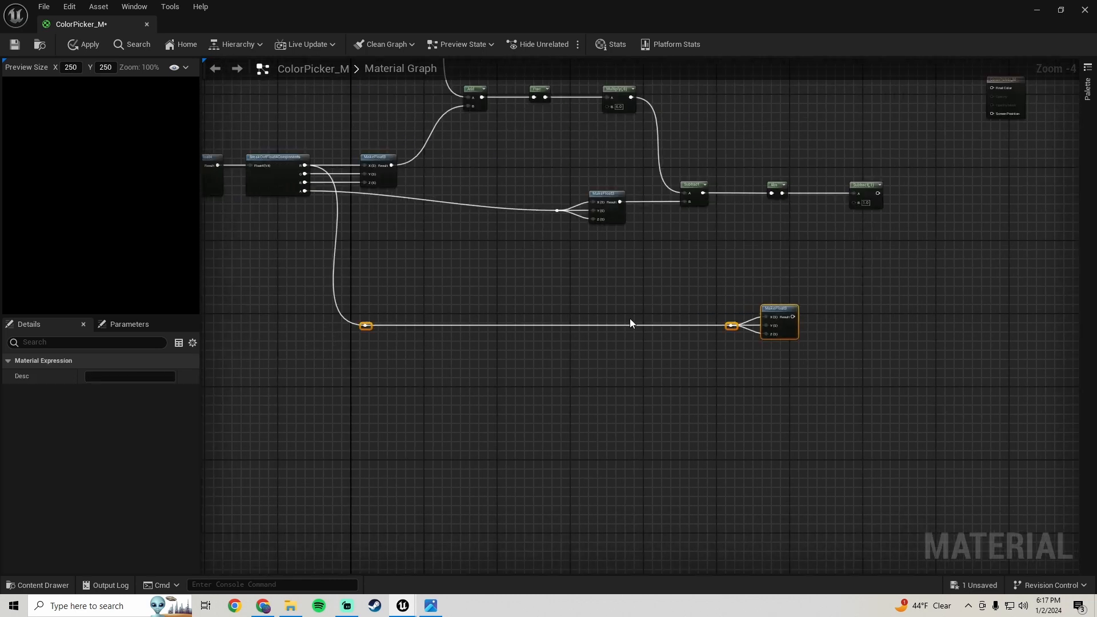
Step: Following the reference, connect the lower MakeFloat3 Result to the B input of the second Subtract node
{"action": "right_click_drag", "start_coordinate": [639, 303], "coordinate": [394, 314]}
{"action": "scroll", "coordinate": [527, 316], "scroll_direction": "up", "scroll_amount": 3}
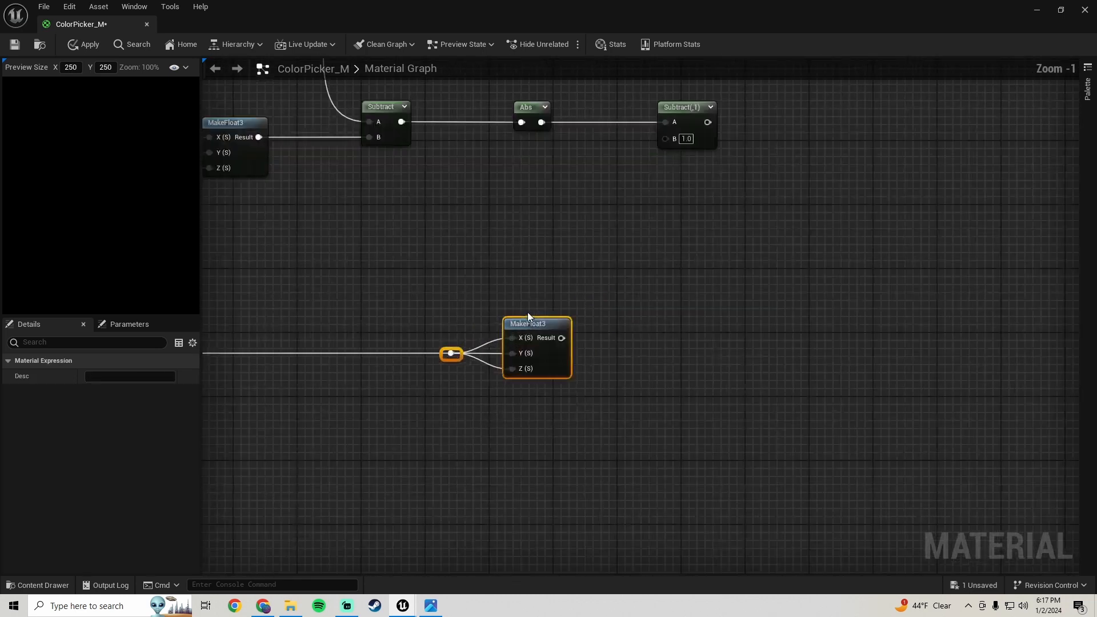
{"action": "left_click", "coordinate": [430, 608]}
{"action": "left_click_drag", "start_coordinate": [717, 475], "coordinate": [567, 520]}
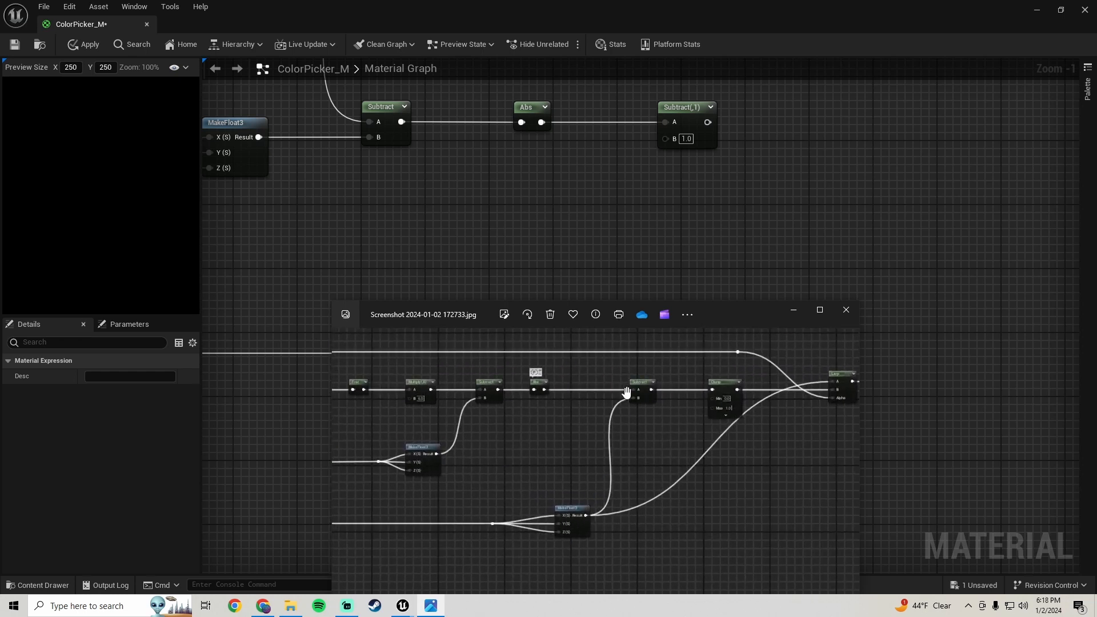
{"action": "left_click", "coordinate": [678, 181]}
{"action": "left_click_drag", "start_coordinate": [562, 337], "coordinate": [670, 142]}
{"action": "scroll", "coordinate": [633, 257], "scroll_direction": "down", "scroll_amount": 2}
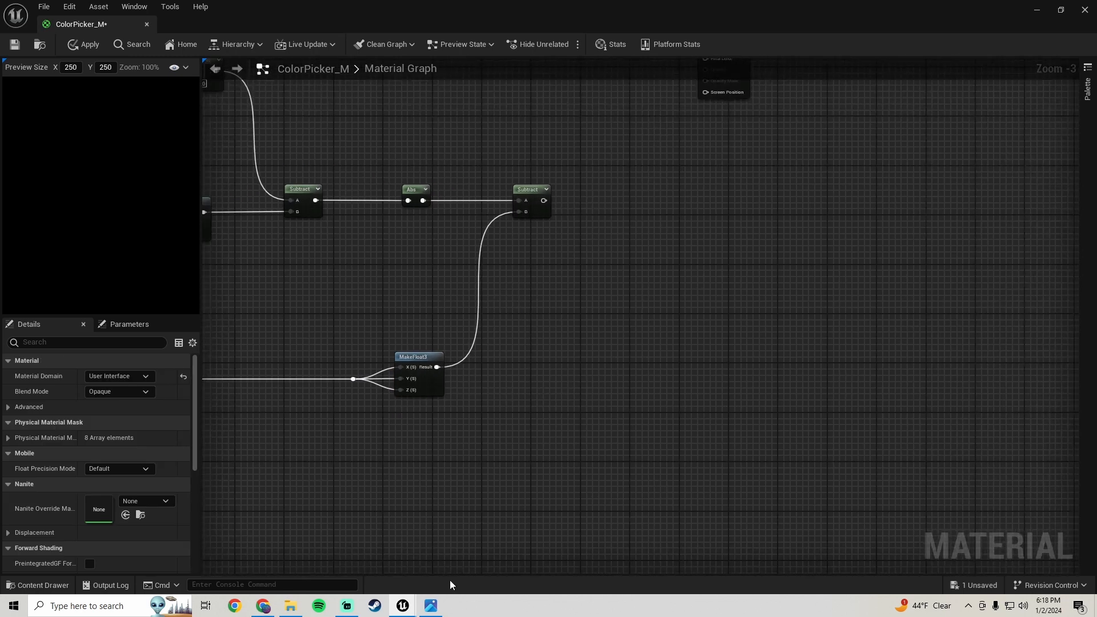
Step: Following the reference, add a Clamp node fed by the second Subtract output and line it up with the chain
{"action": "left_click", "coordinate": [433, 607]}
{"action": "left_click_drag", "start_coordinate": [739, 431], "coordinate": [654, 441]}
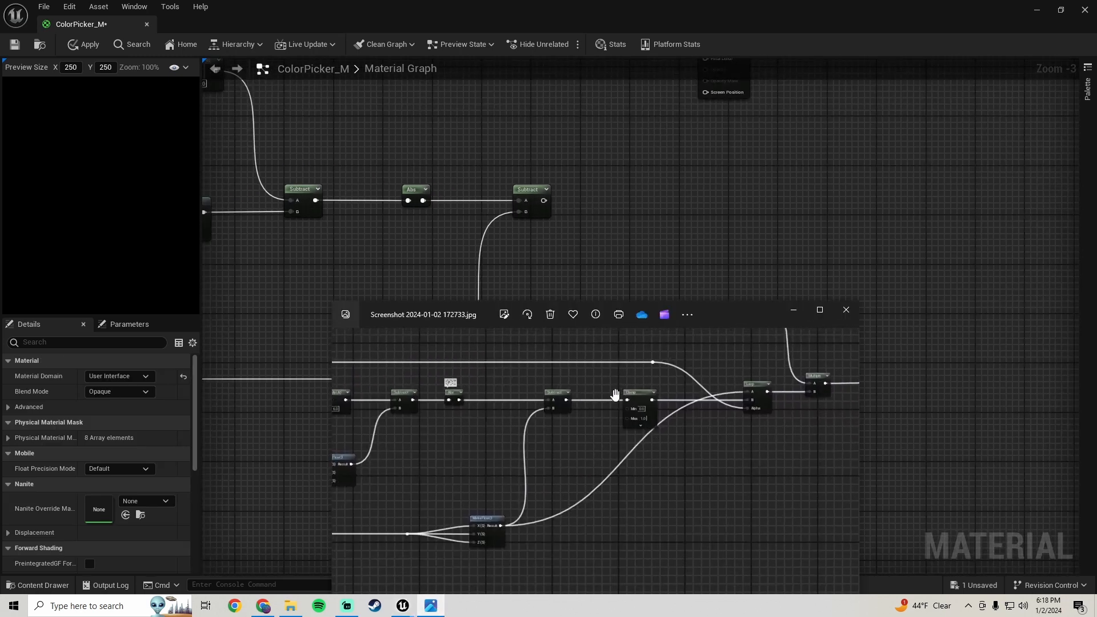
{"action": "left_click", "coordinate": [544, 200]}
{"action": "left_click_drag", "start_coordinate": [544, 200], "coordinate": [650, 190]}
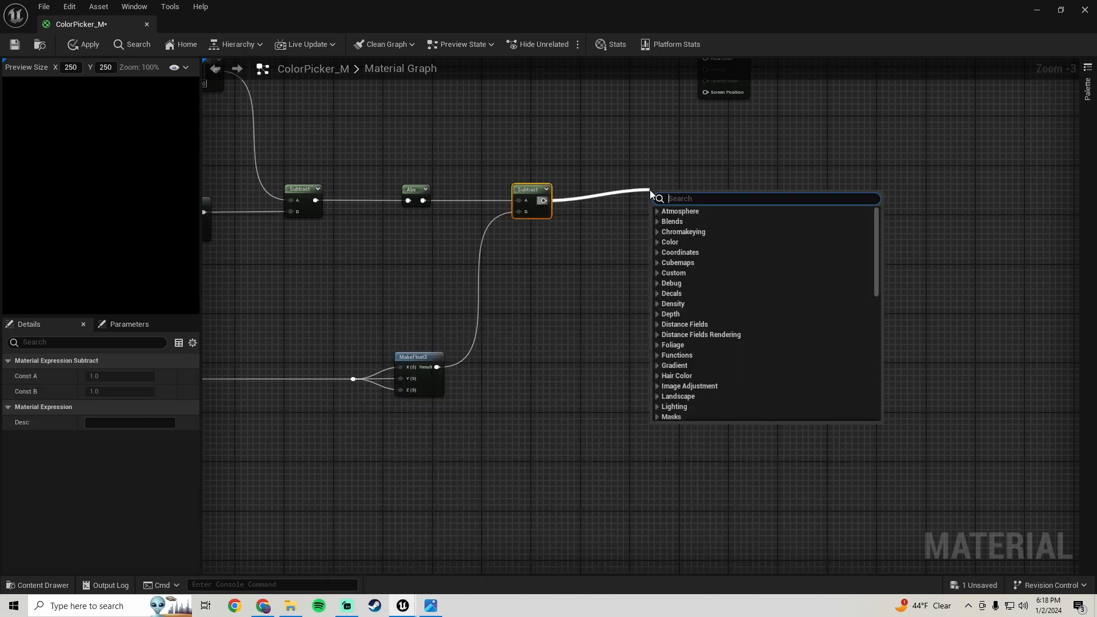
{"action": "type", "text": "clamp"}
{"action": "key", "text": "Return"}
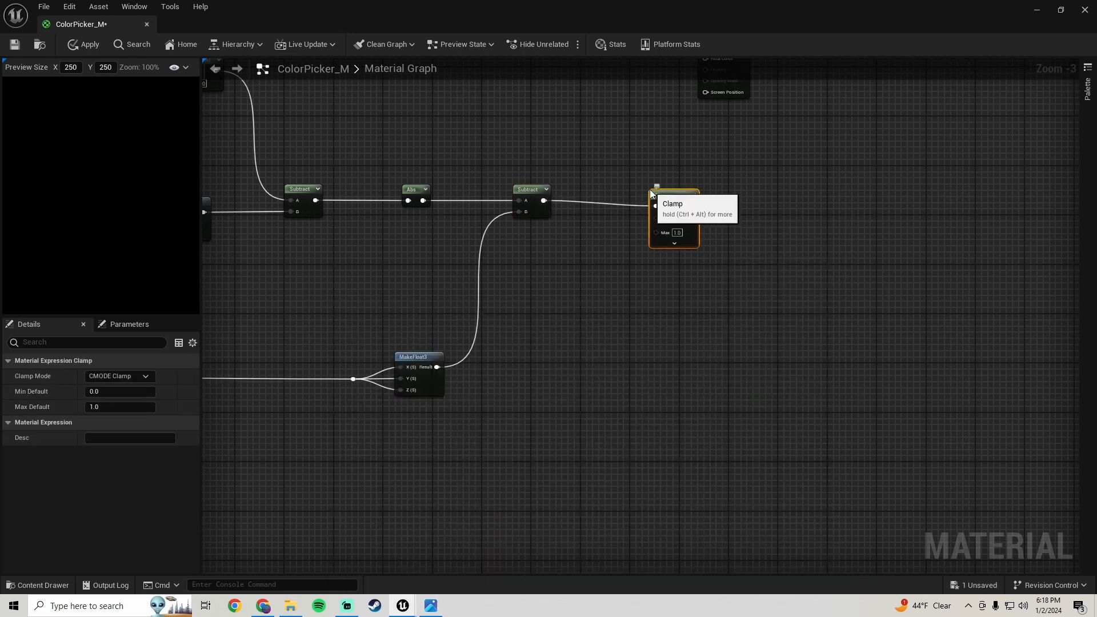
{"action": "left_click_drag", "start_coordinate": [684, 201], "coordinate": [659, 196]}
Step: Compare the Clamp values with the reference and add a Lerp node with its A input fed by the Clamp output
{"action": "left_click", "coordinate": [431, 606]}
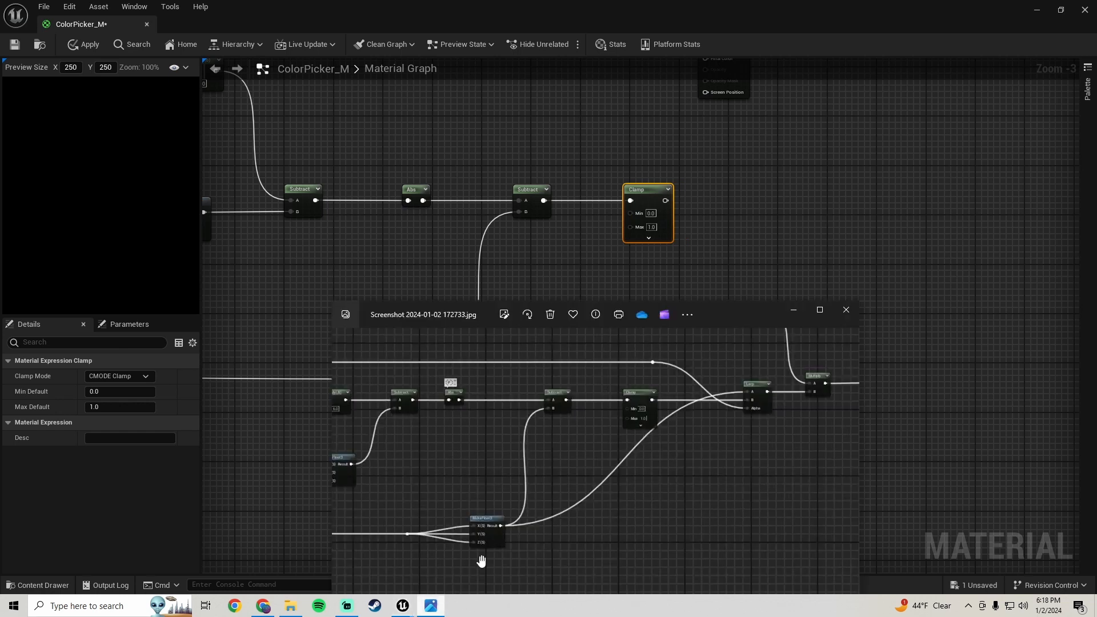
{"action": "scroll", "coordinate": [644, 424], "scroll_direction": "up", "scroll_amount": 3}
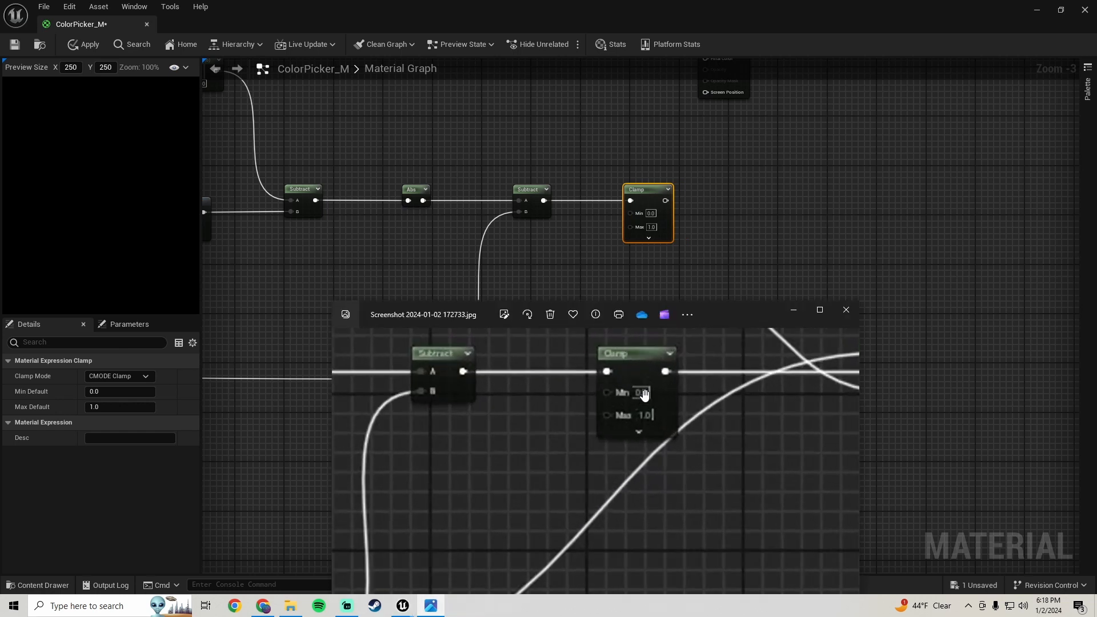
{"action": "scroll", "coordinate": [657, 434], "scroll_direction": "down", "scroll_amount": 3}
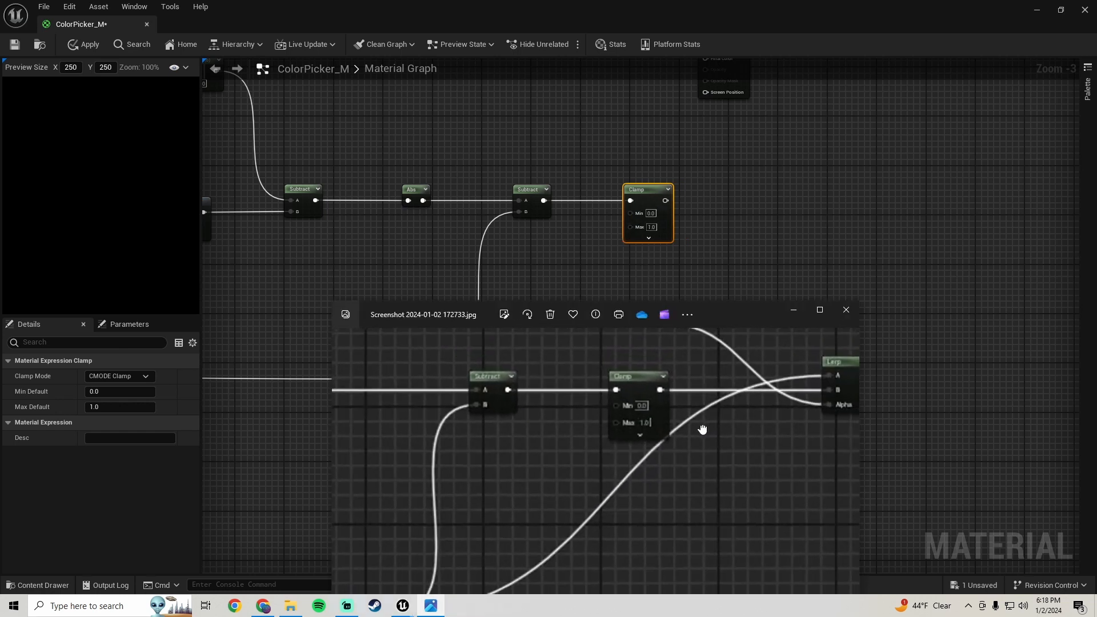
{"action": "left_click_drag", "start_coordinate": [619, 438], "coordinate": [615, 433]}
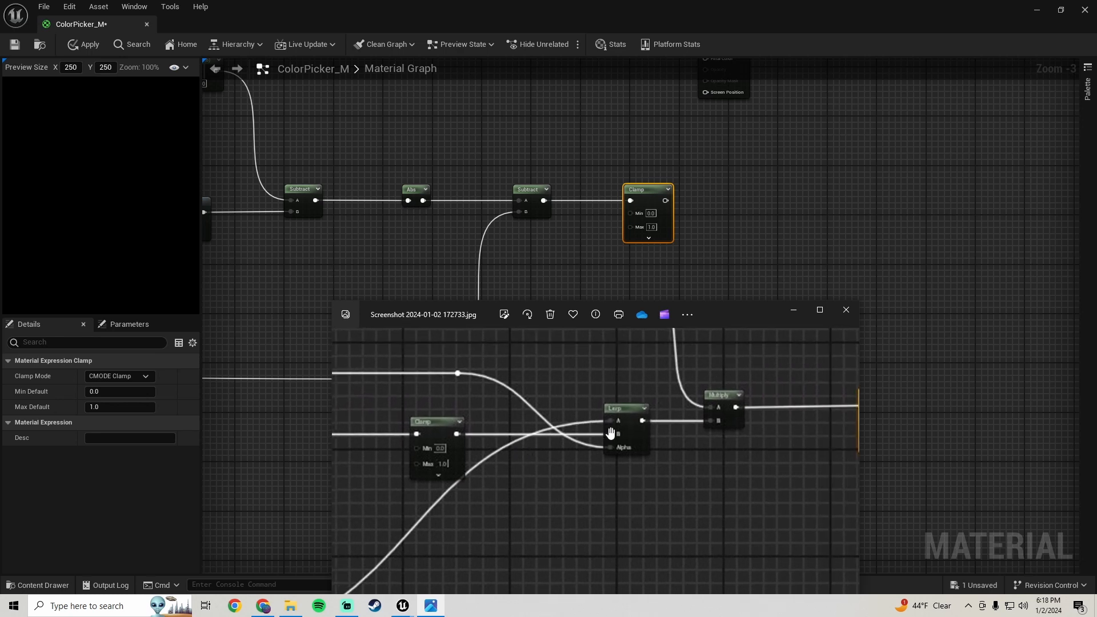
{"action": "left_click", "coordinate": [731, 198]}
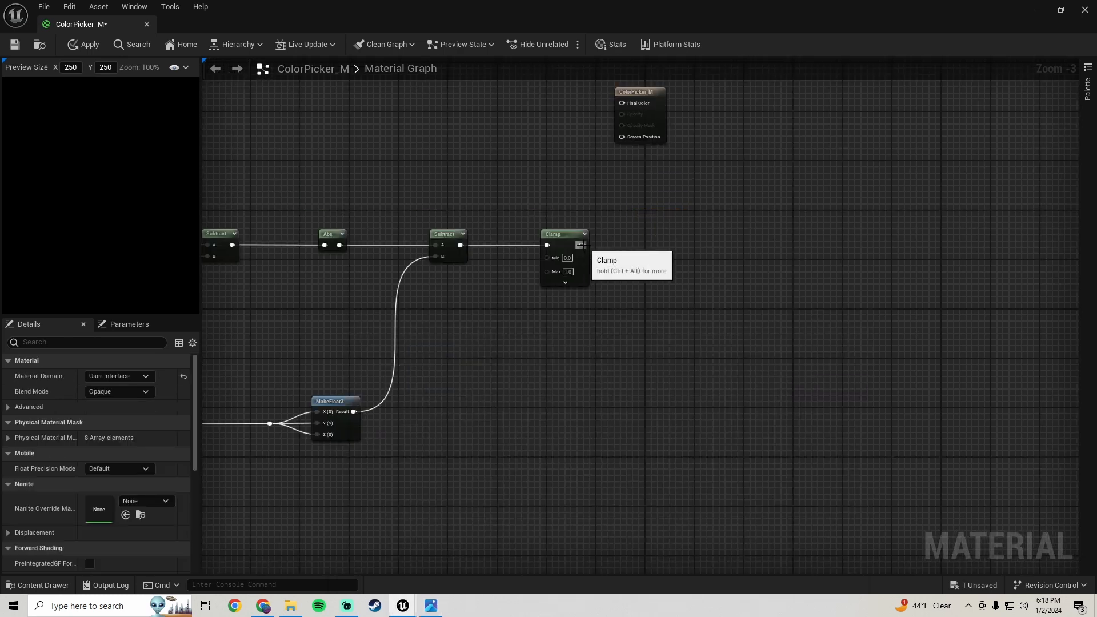
{"action": "left_click_drag", "start_coordinate": [581, 245], "coordinate": [655, 249]}
{"action": "type", "text": "lerp"}
{"action": "key", "text": "Return"}
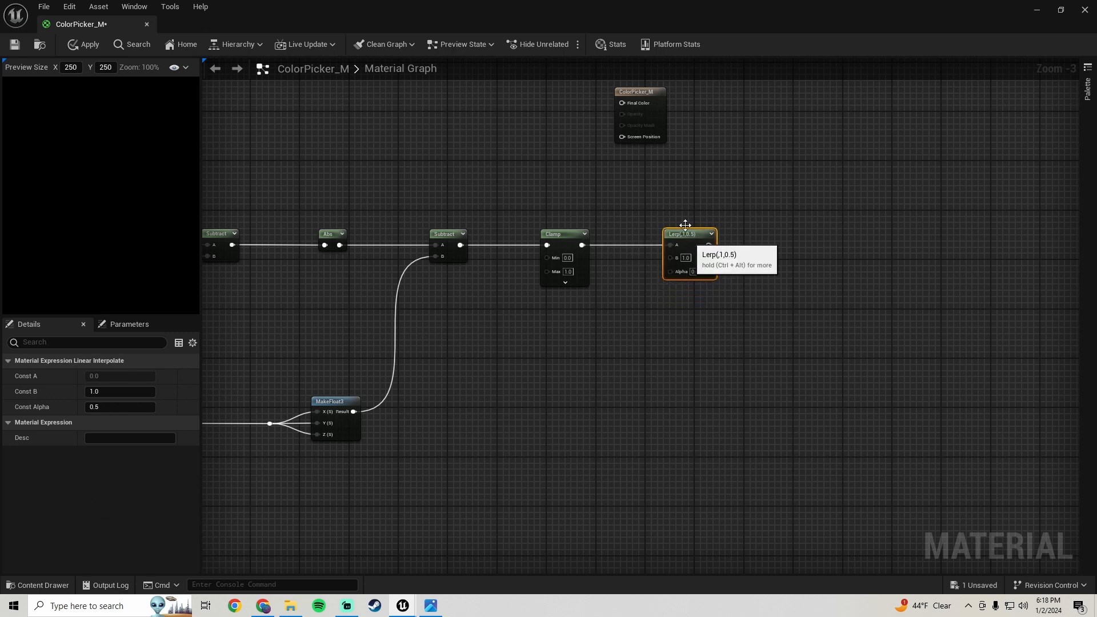
{"action": "left_click_drag", "start_coordinate": [690, 242], "coordinate": [690, 236]}
Step: Move the ColorPicker_M output node well past the Lerp node and add a Multiply node with its A input fed by the Lerp output
{"action": "left_click_drag", "start_coordinate": [635, 96], "coordinate": [960, 215]}
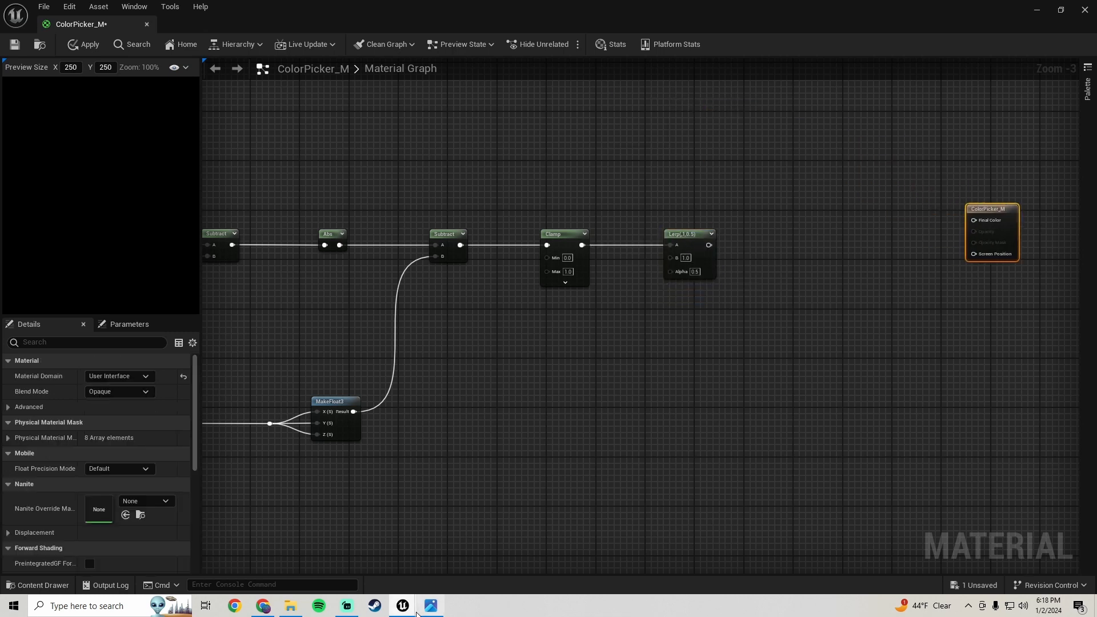
{"action": "left_click", "coordinate": [440, 608]}
{"action": "scroll", "coordinate": [662, 446], "scroll_direction": "down", "scroll_amount": 3}
{"action": "left_click_drag", "start_coordinate": [590, 387], "coordinate": [591, 414]}
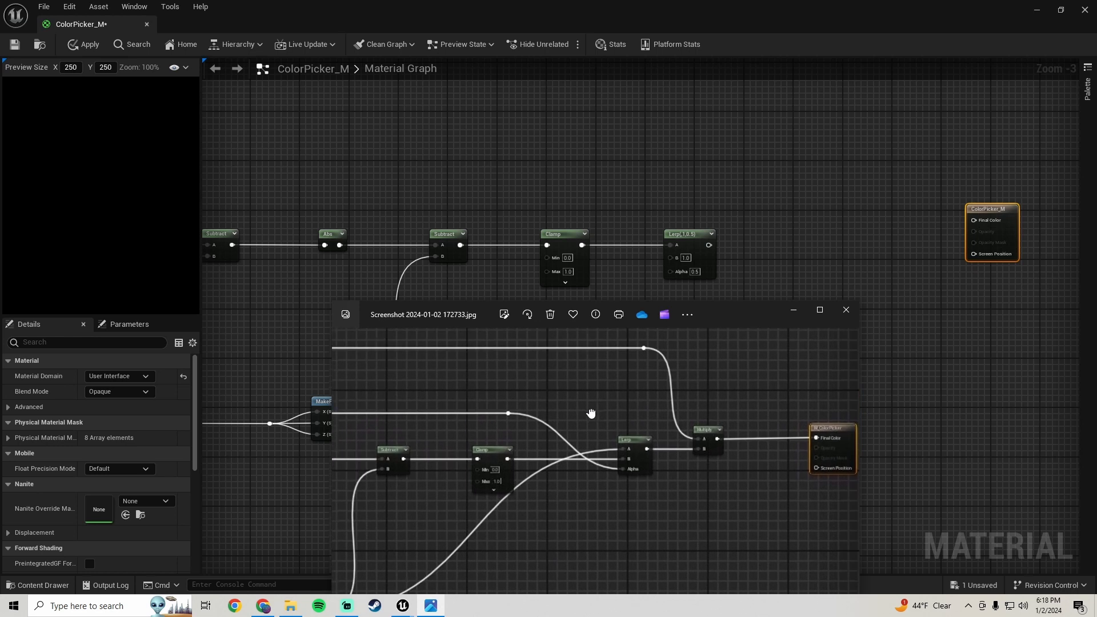
{"action": "left_click", "coordinate": [763, 246]}
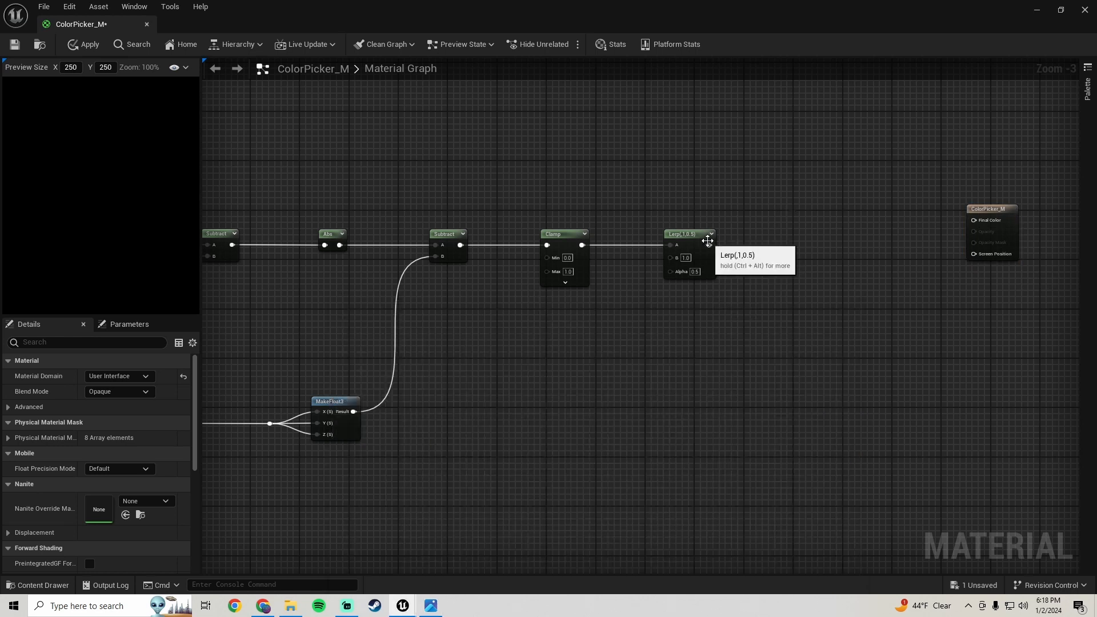
{"action": "left_click_drag", "start_coordinate": [709, 245], "coordinate": [760, 244]}
{"action": "type", "text": "multiply"}
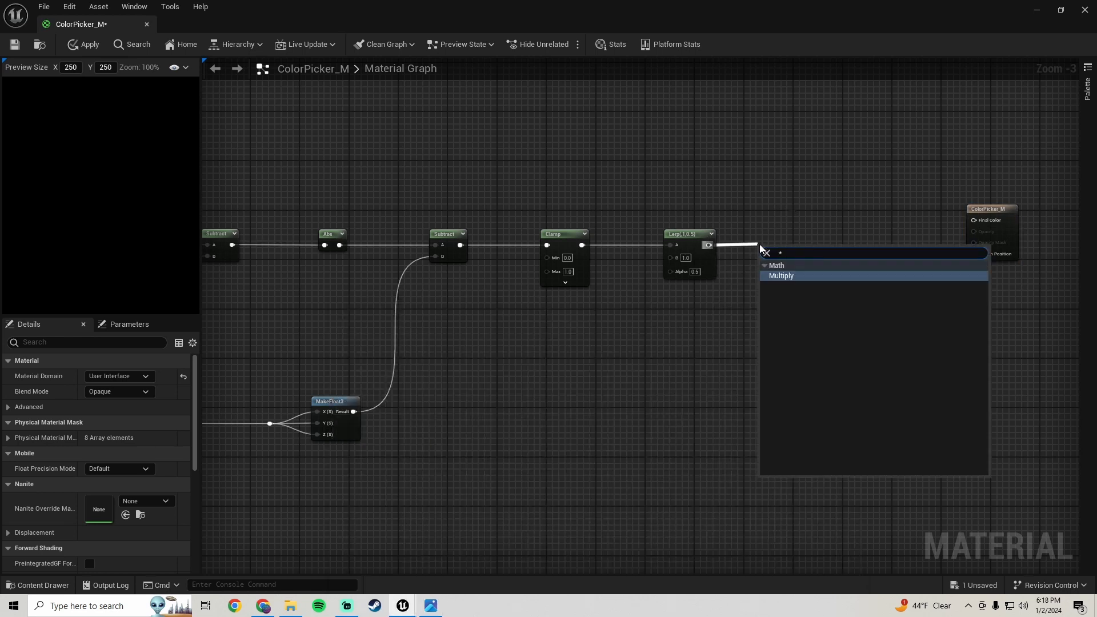
{"action": "key", "text": "Return"}
{"action": "left_click_drag", "start_coordinate": [776, 250], "coordinate": [769, 234]}
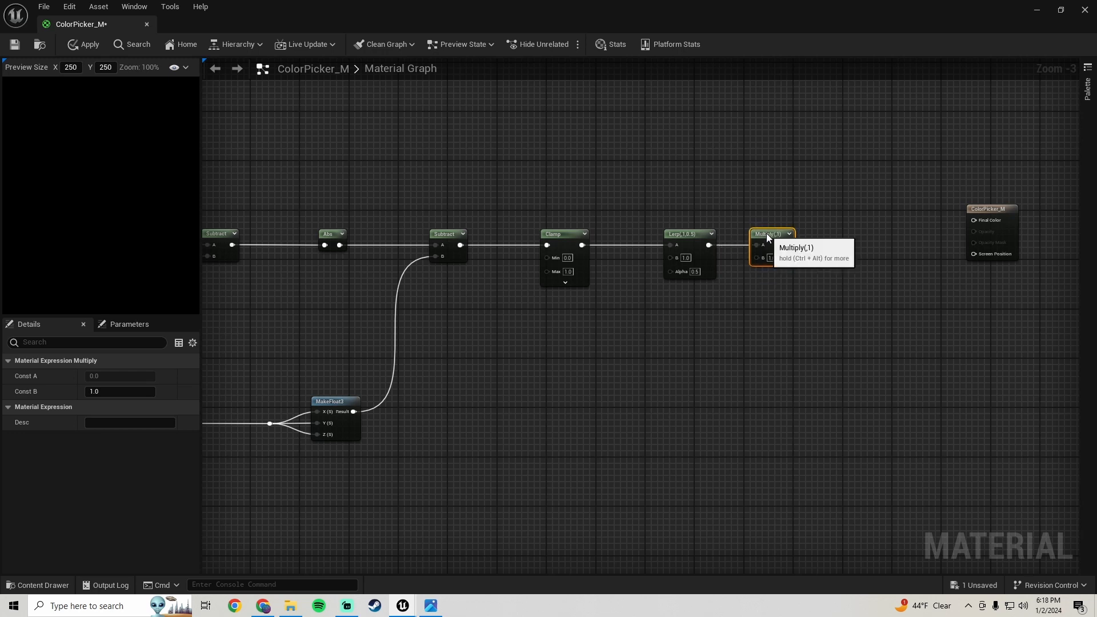
Step: Following the reference, connect the B output of BreakOutFloat3Components to the B input of the final Multiply node
{"action": "left_click", "coordinate": [431, 606]}
{"action": "scroll", "coordinate": [718, 449], "scroll_direction": "up", "scroll_amount": 3}
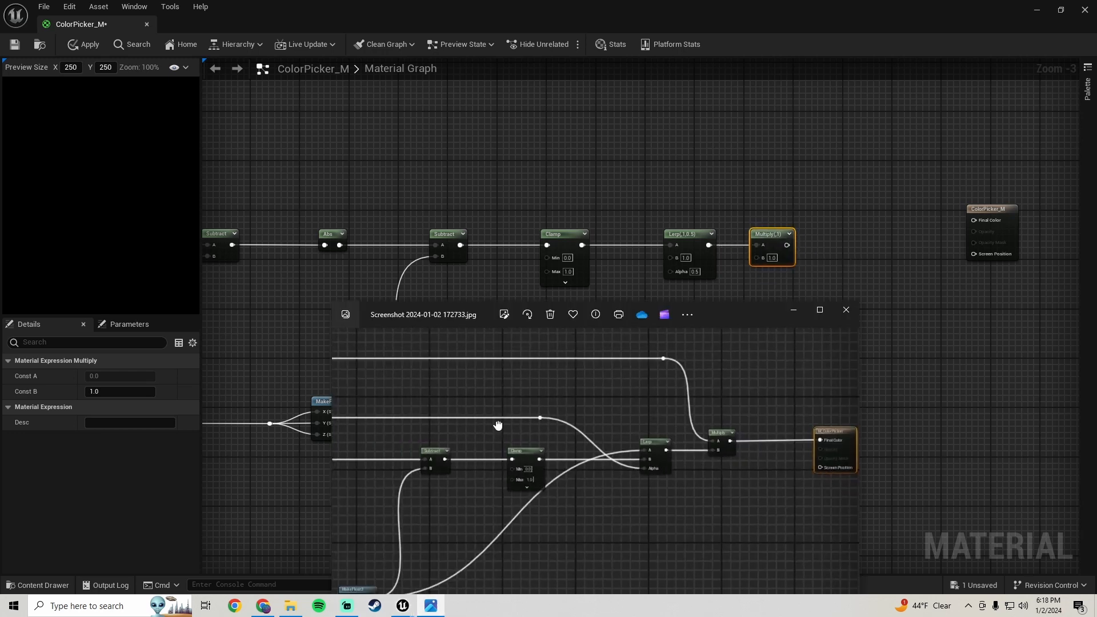
{"action": "left_click_drag", "start_coordinate": [718, 449], "coordinate": [989, 456]}
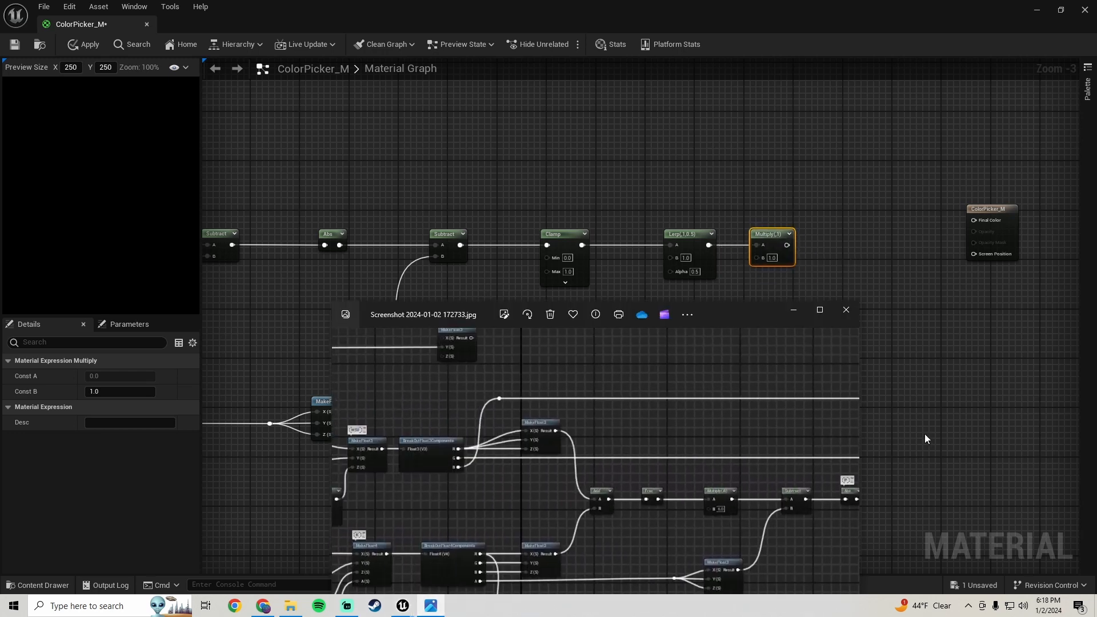
{"action": "scroll", "coordinate": [451, 470], "scroll_direction": "up", "scroll_amount": 2}
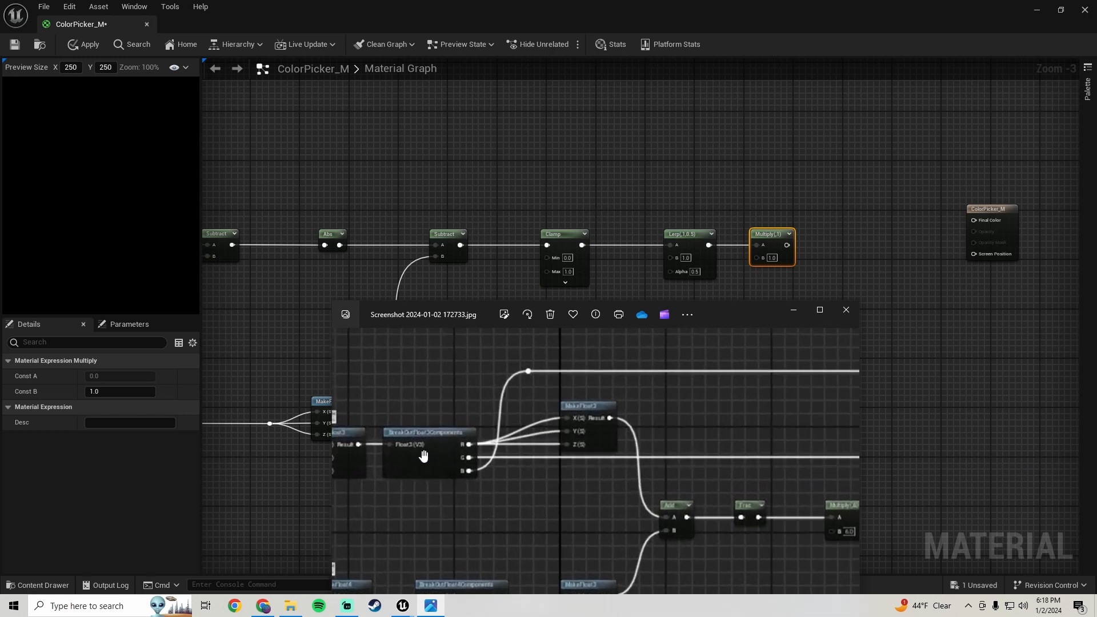
{"action": "left_click", "coordinate": [380, 245]}
{"action": "mouse_move", "coordinate": [381, 245]}
{"action": "right_mouse_down"}
{"action": "mouse_move", "coordinate": [801, 307]}
{"action": "mouse_move", "coordinate": [695, 314]}
{"action": "mouse_move", "coordinate": [907, 434]}
{"action": "right_mouse_up"}
{"action": "right_click_drag", "start_coordinate": [565, 370], "coordinate": [542, 324]}
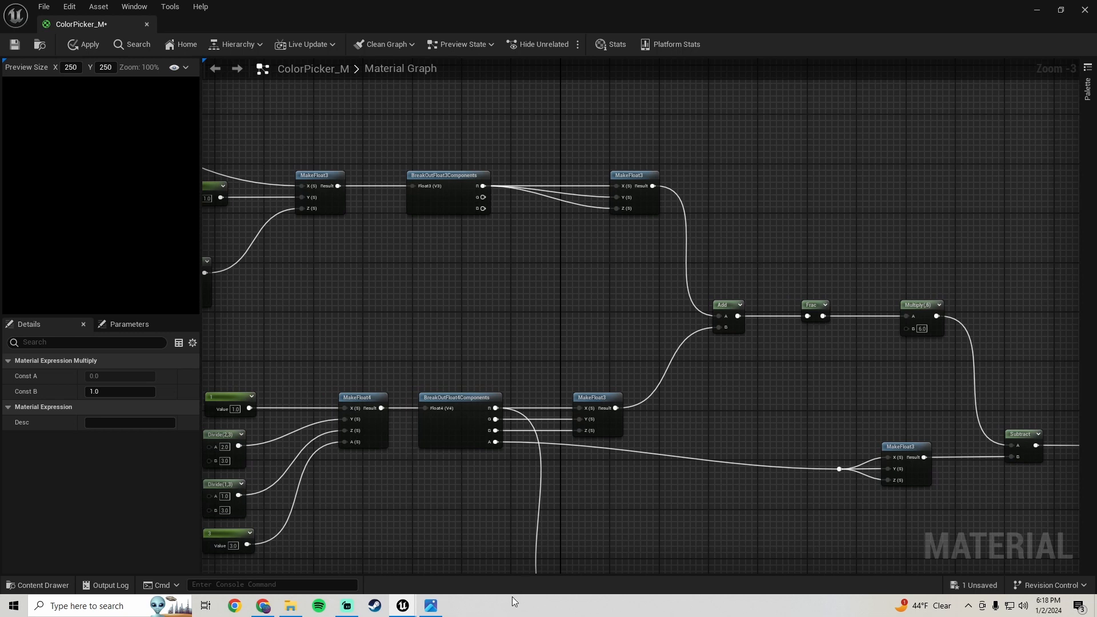
{"action": "left_click", "coordinate": [444, 604]}
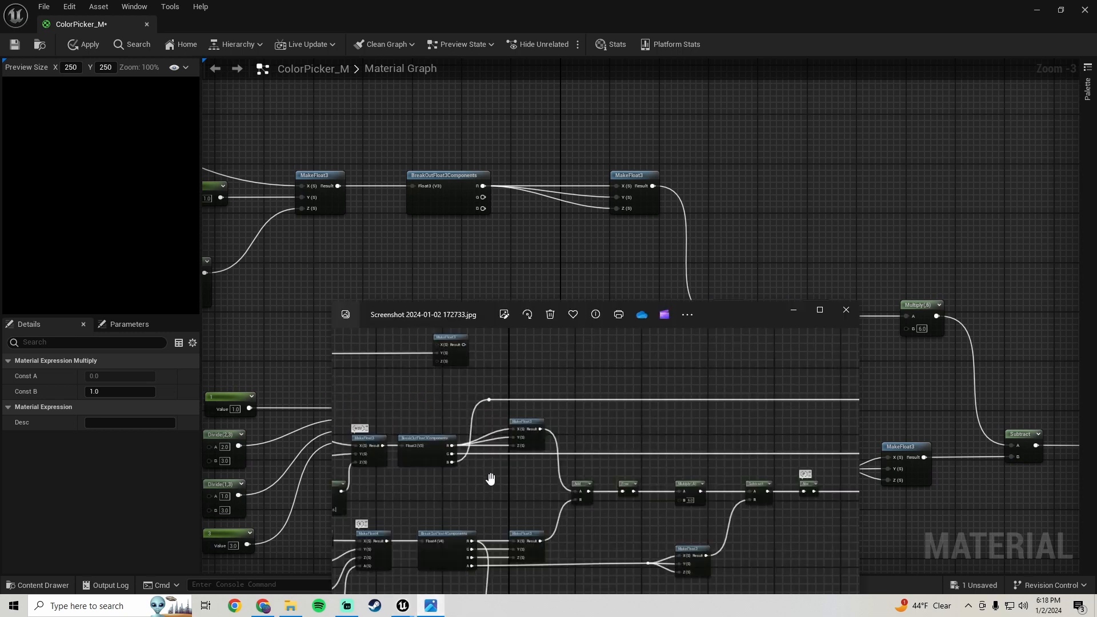
{"action": "left_click_drag", "start_coordinate": [491, 479], "coordinate": [638, 453]}
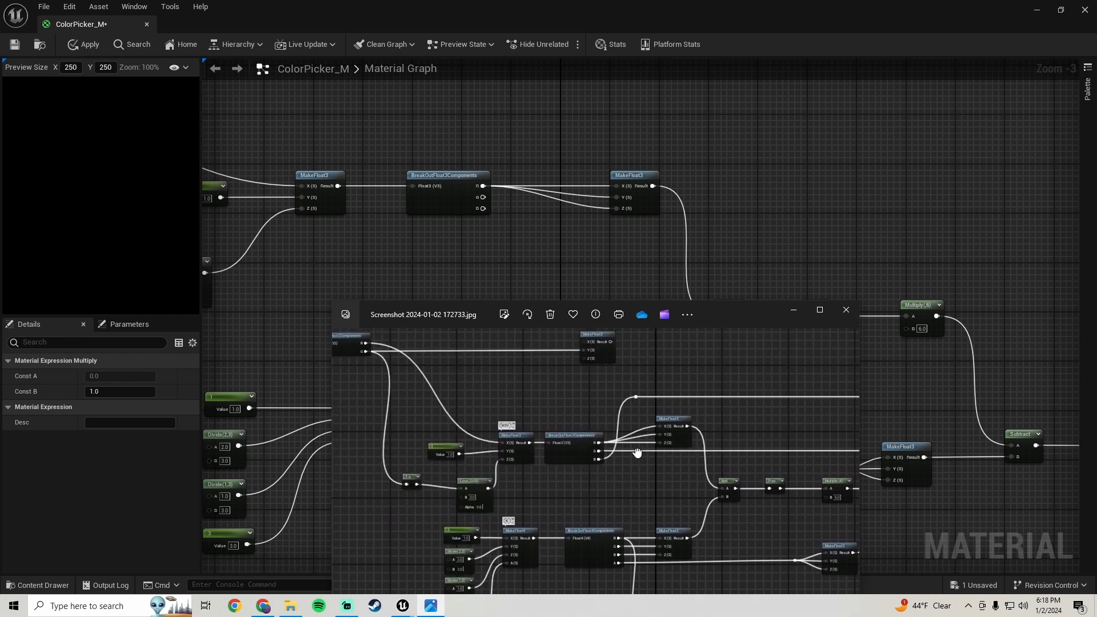
{"action": "right_click_drag", "start_coordinate": [379, 241], "coordinate": [520, 253]}
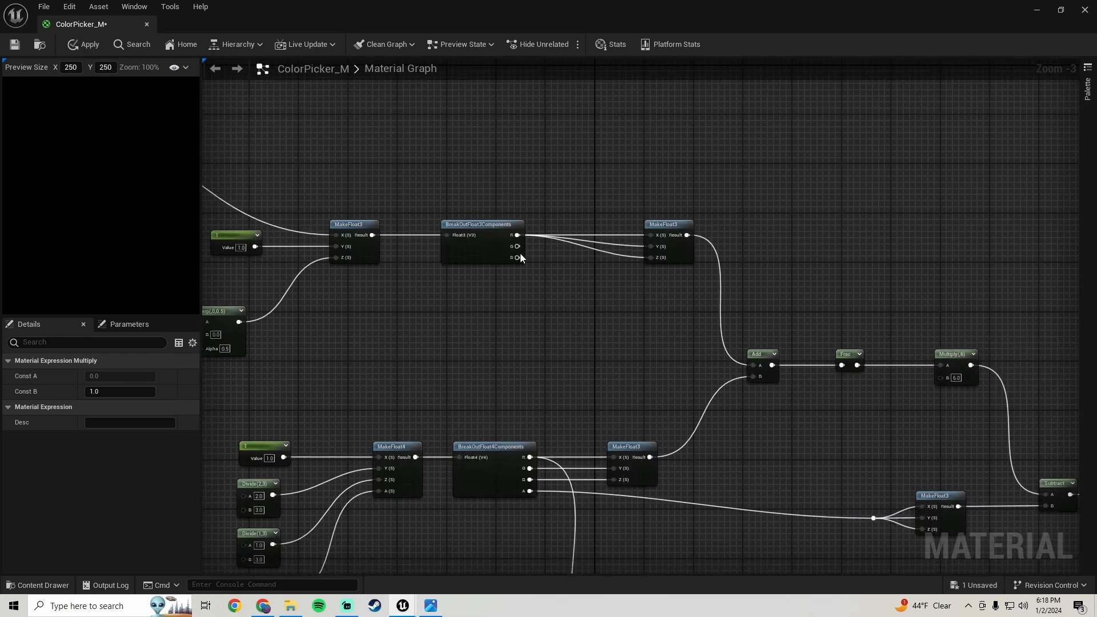
{"action": "left_click_drag", "start_coordinate": [518, 258], "coordinate": [825, 297]}
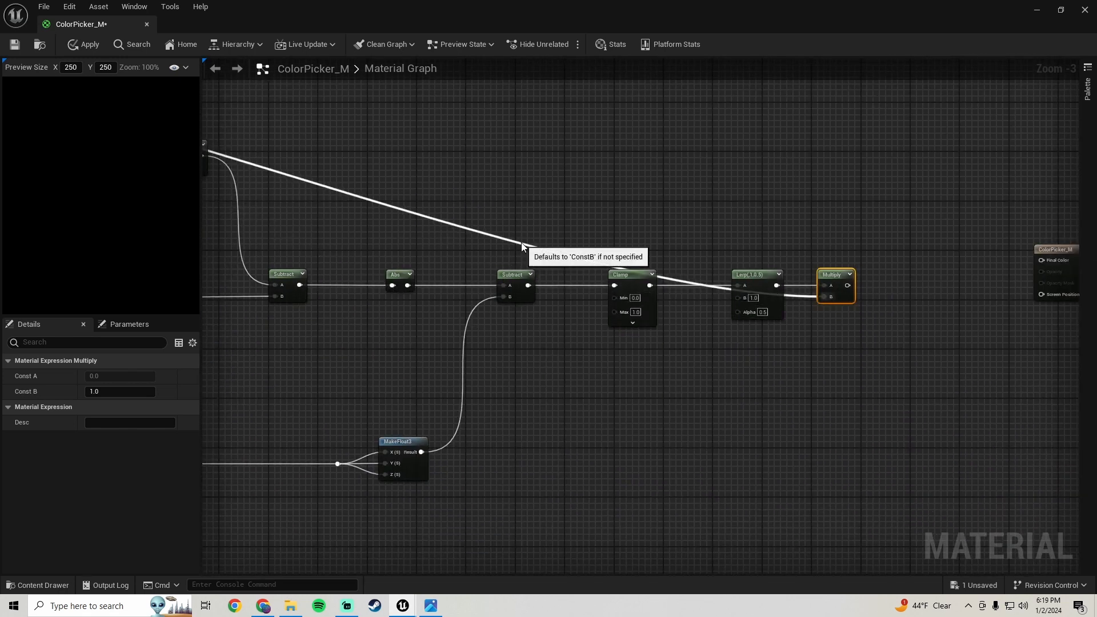
Step: Add a reroute node to the wire feeding the final Multiply's B input, place it above the Clamp and Lerp nodes, and straighten the wire
{"action": "double_click", "coordinate": [521, 242]}
{"action": "left_click_drag", "start_coordinate": [528, 242], "coordinate": [747, 52]}
{"action": "right_click_drag", "start_coordinate": [646, 167], "coordinate": [895, 253]}
{"action": "scroll", "coordinate": [895, 253], "scroll_direction": "down", "scroll_amount": 2}
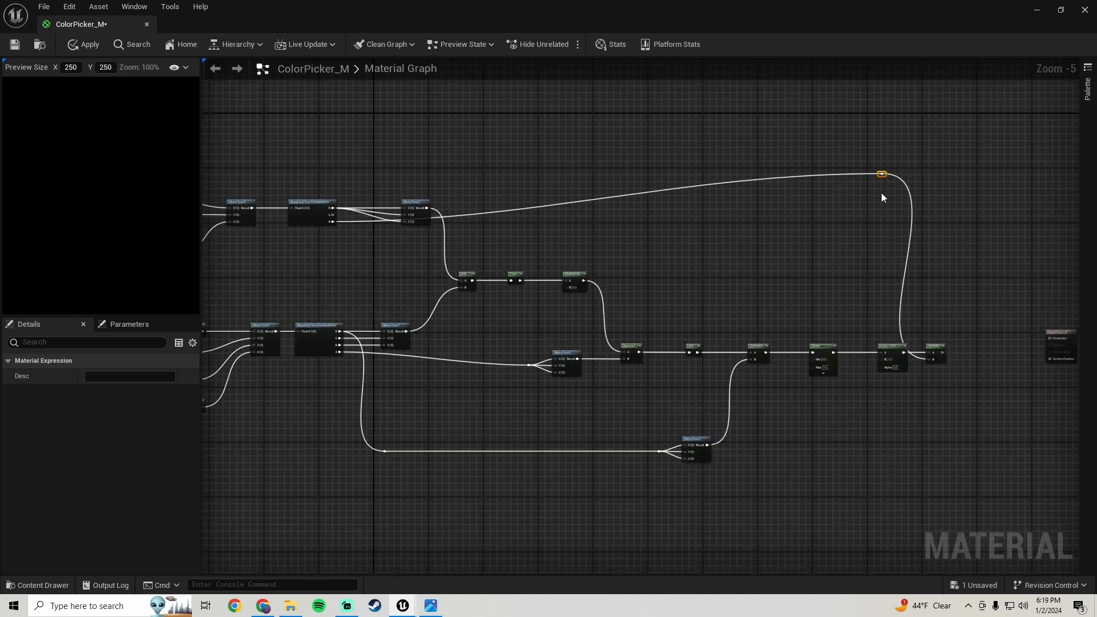
{"action": "left_click_drag", "start_coordinate": [886, 176], "coordinate": [856, 230]}
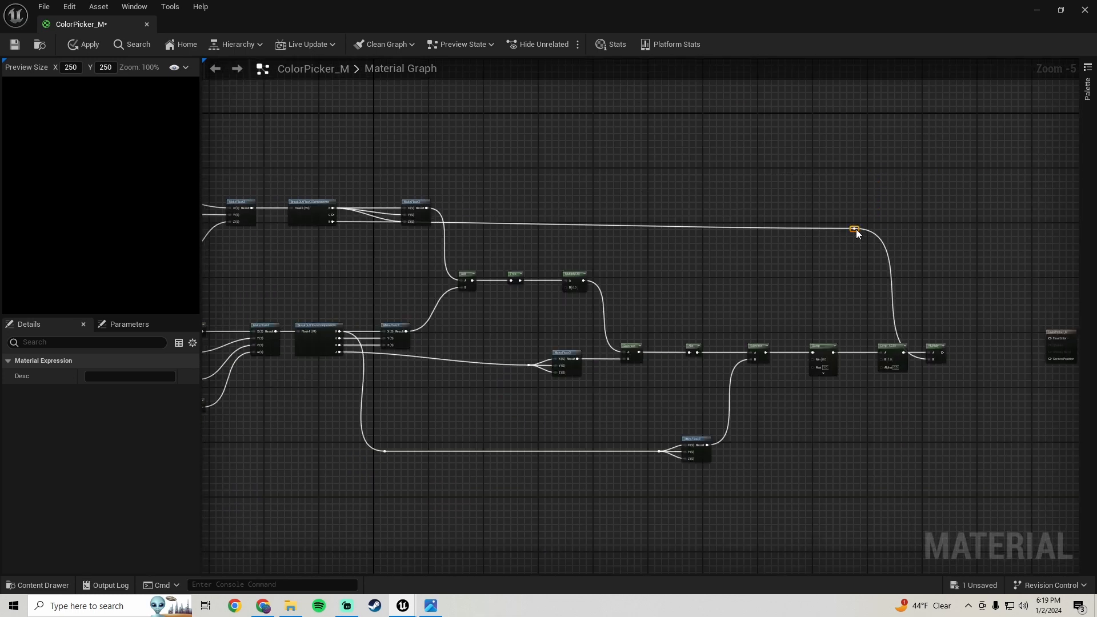
{"action": "left_click_drag", "start_coordinate": [866, 184], "coordinate": [596, 226]}
{"action": "right_click_drag", "start_coordinate": [761, 255], "coordinate": [206, 271]}
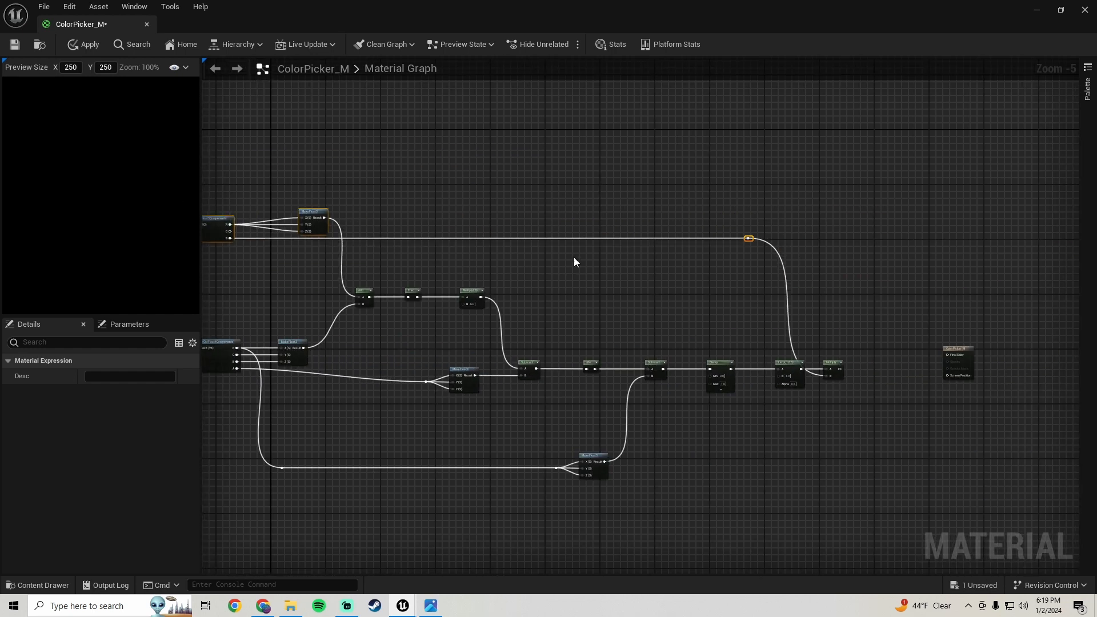
Step: Compare the wiring around the Clamp, Lerp and final Multiply nodes with the reference node graph
{"action": "scroll", "coordinate": [605, 263], "scroll_direction": "up", "scroll_amount": 3}
{"action": "right_click_drag", "start_coordinate": [424, 239], "coordinate": [446, 239]}
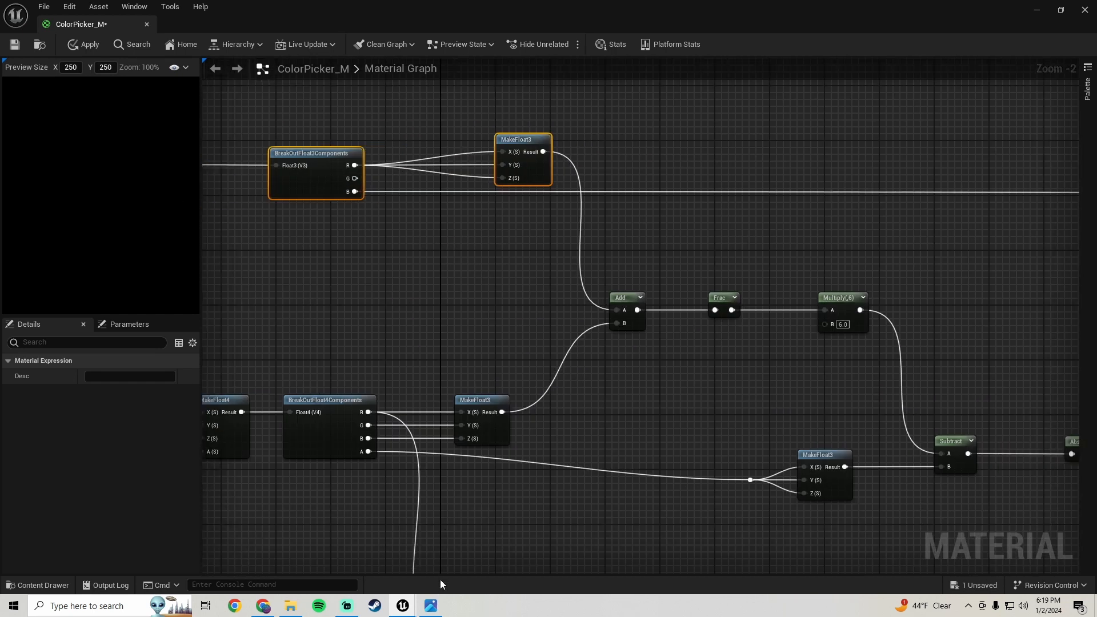
{"action": "left_click", "coordinate": [430, 606]}
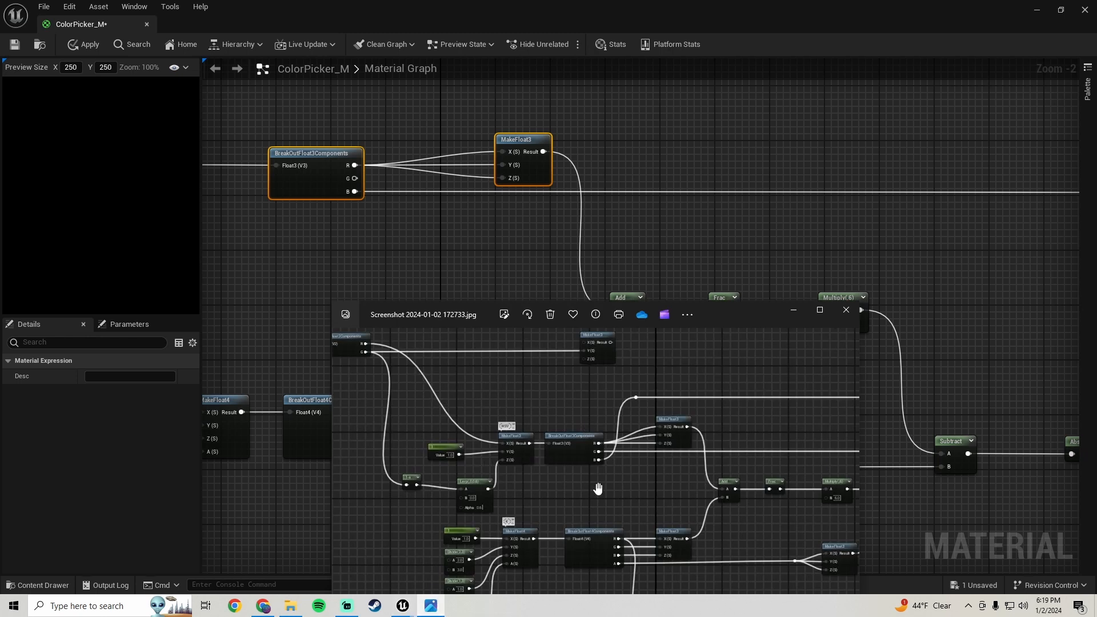
{"action": "left_click_drag", "start_coordinate": [598, 489], "coordinate": [16, 389]}
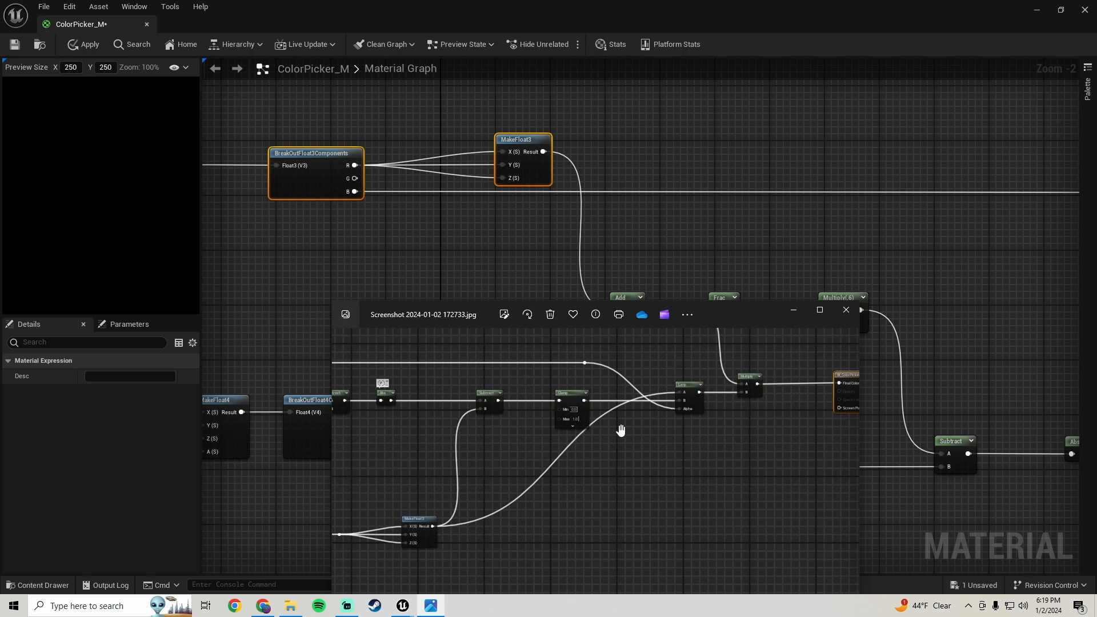
{"action": "left_click_drag", "start_coordinate": [621, 430], "coordinate": [548, 445]}
{"action": "right_click_drag", "start_coordinate": [844, 222], "coordinate": [141, 100]}
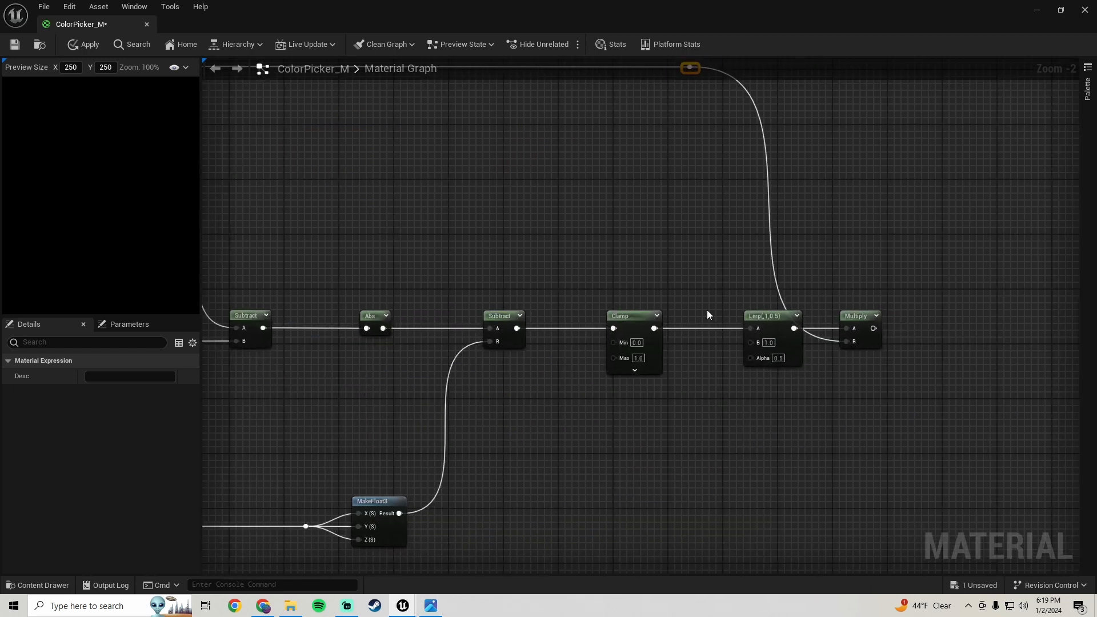
{"action": "right_click_drag", "start_coordinate": [834, 350], "coordinate": [787, 343]}
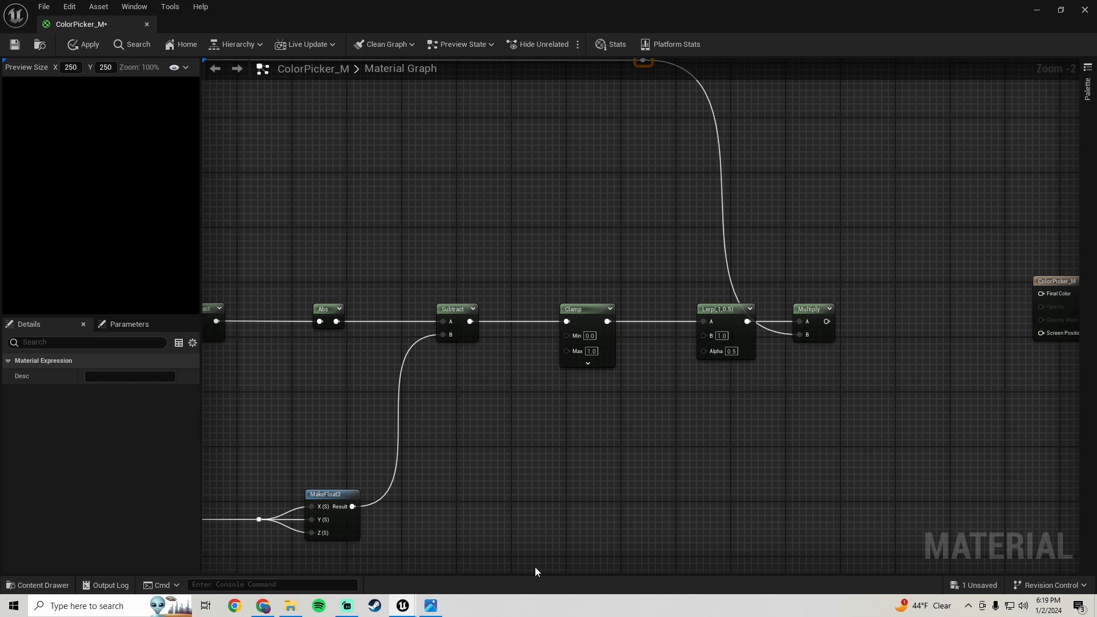
{"action": "left_click", "coordinate": [431, 606]}
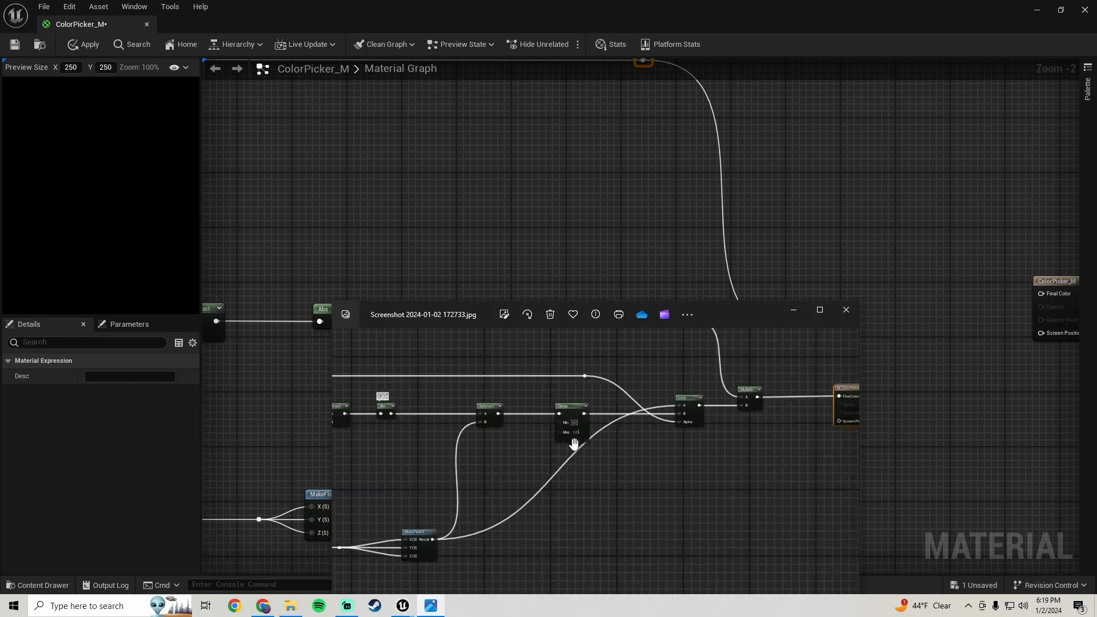
{"action": "left_click", "coordinate": [612, 216]}
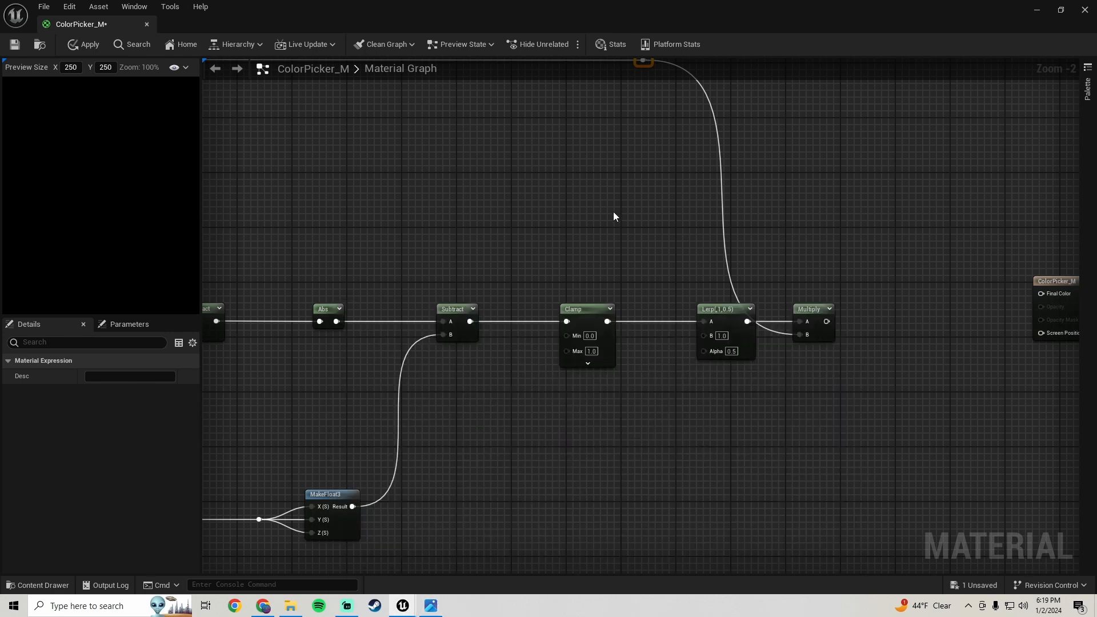
{"action": "right_click_drag", "start_coordinate": [612, 216], "coordinate": [572, 209]}
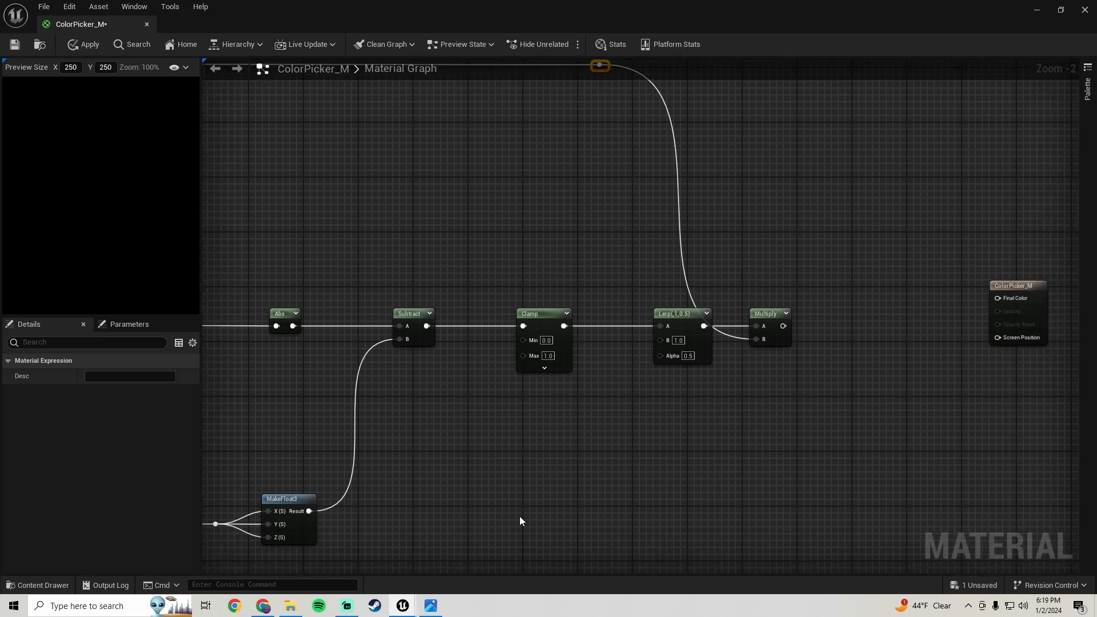
{"action": "left_click", "coordinate": [432, 612]}
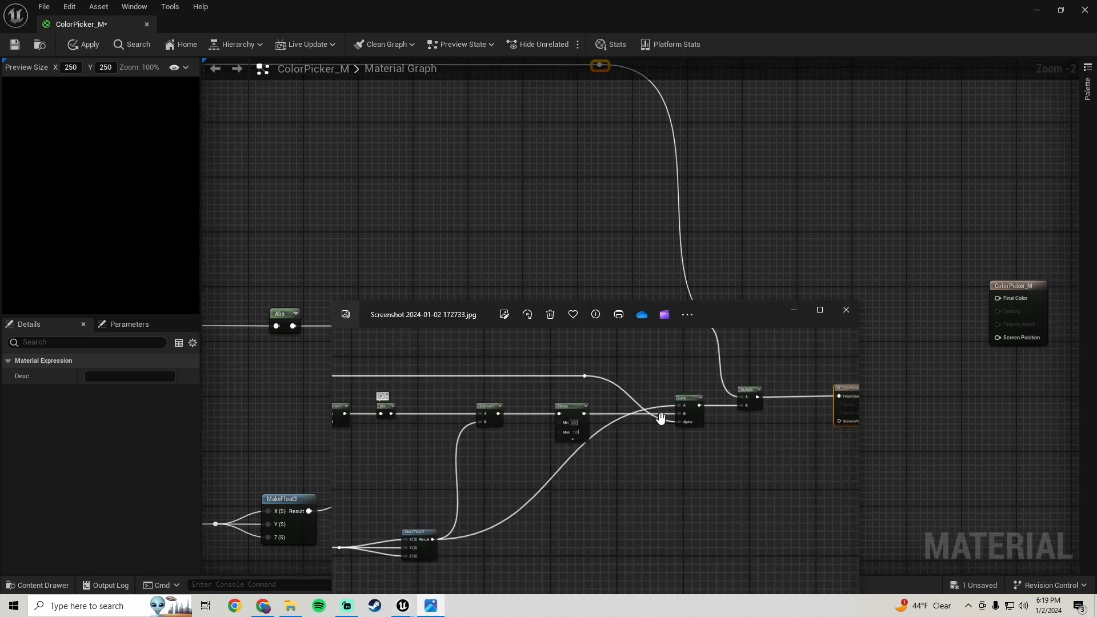
{"action": "right_click", "coordinate": [589, 261]}
{"action": "left_click", "coordinate": [557, 204]}
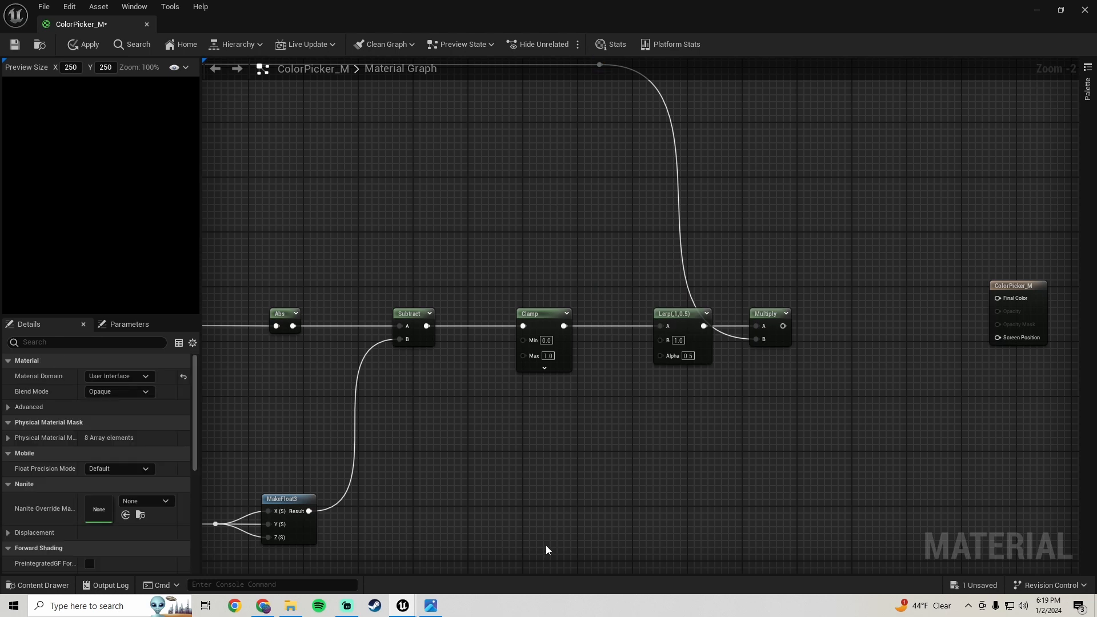
{"action": "left_click", "coordinate": [433, 611]}
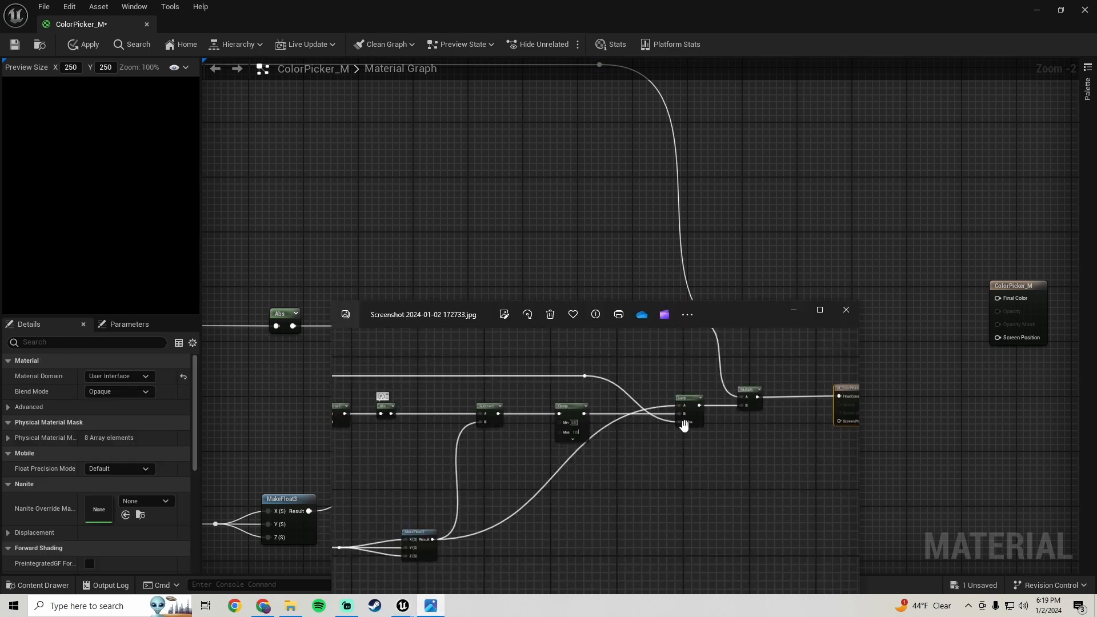
{"action": "left_click_drag", "start_coordinate": [685, 426], "coordinate": [652, 458]}
{"action": "left_click", "coordinate": [598, 235]}
{"action": "right_click_drag", "start_coordinate": [728, 387], "coordinate": [653, 340]}
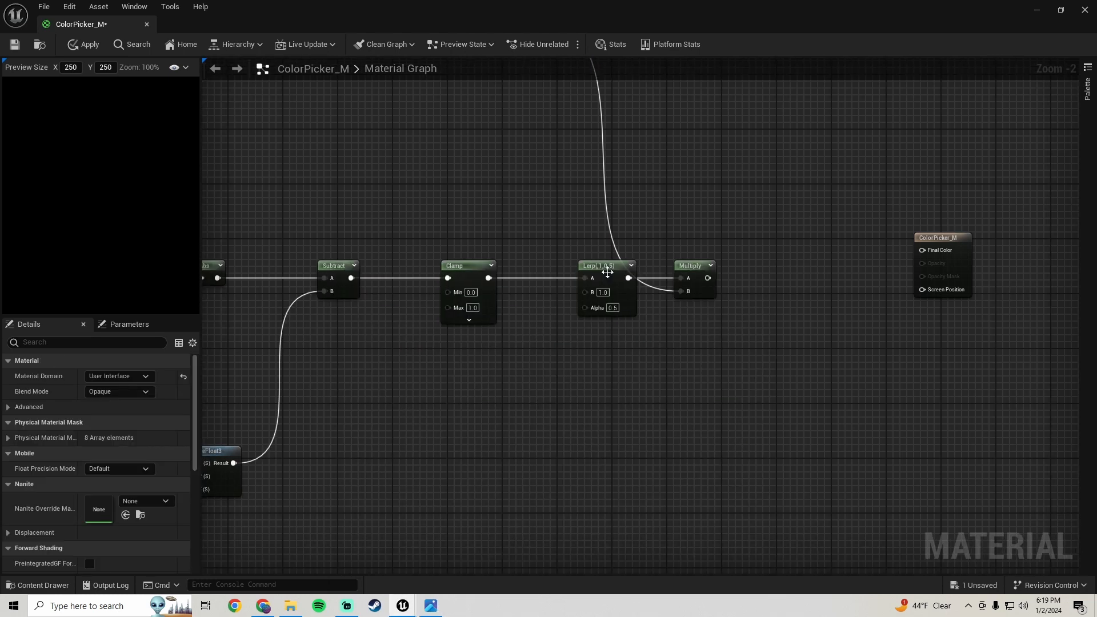
Step: Check the Lerp inputs against the reference and break the link between the Clamp output and the Lerp's A input
{"action": "left_click", "coordinate": [607, 273]}
{"action": "right_click_drag", "start_coordinate": [522, 386], "coordinate": [562, 389]}
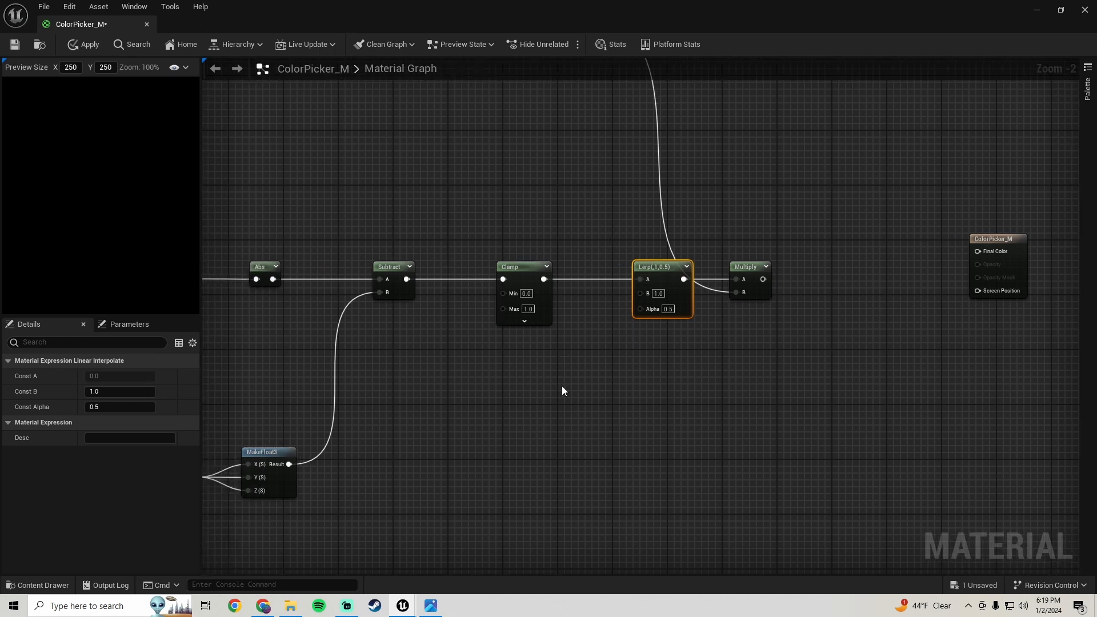
{"action": "left_click", "coordinate": [433, 607]}
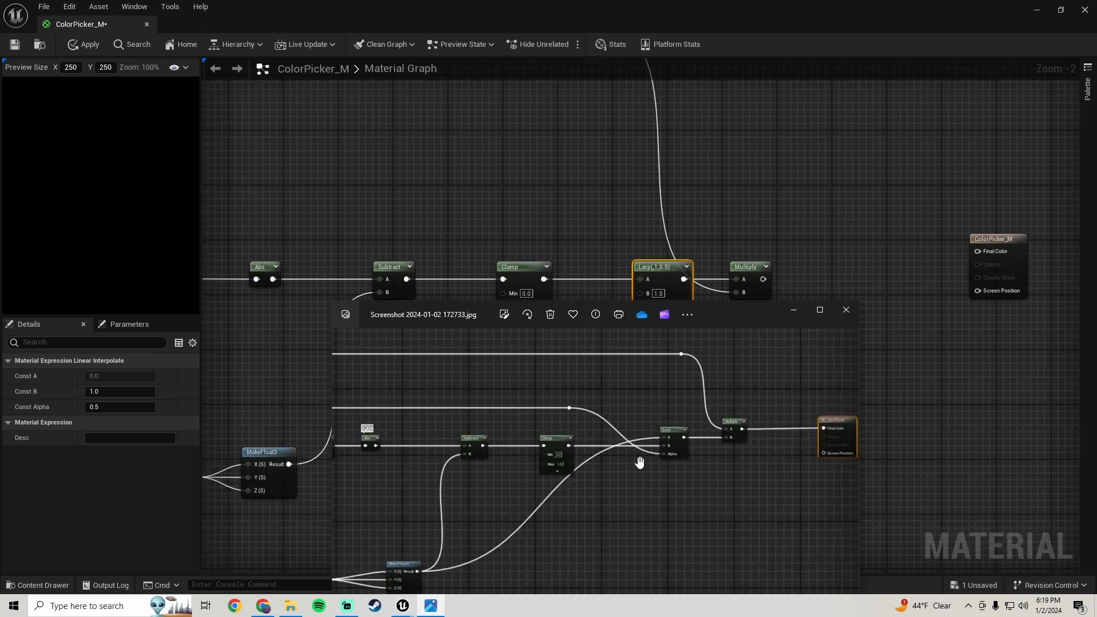
{"action": "left_click", "coordinate": [592, 196]}
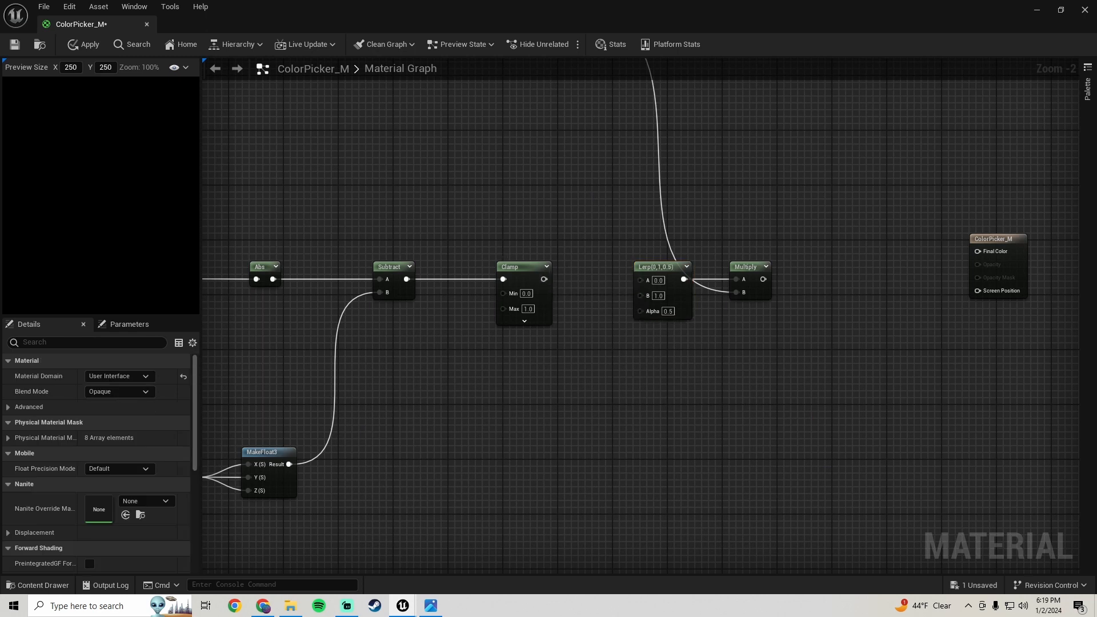
{"action": "right_click_drag", "start_coordinate": [543, 282], "coordinate": [574, 259]}
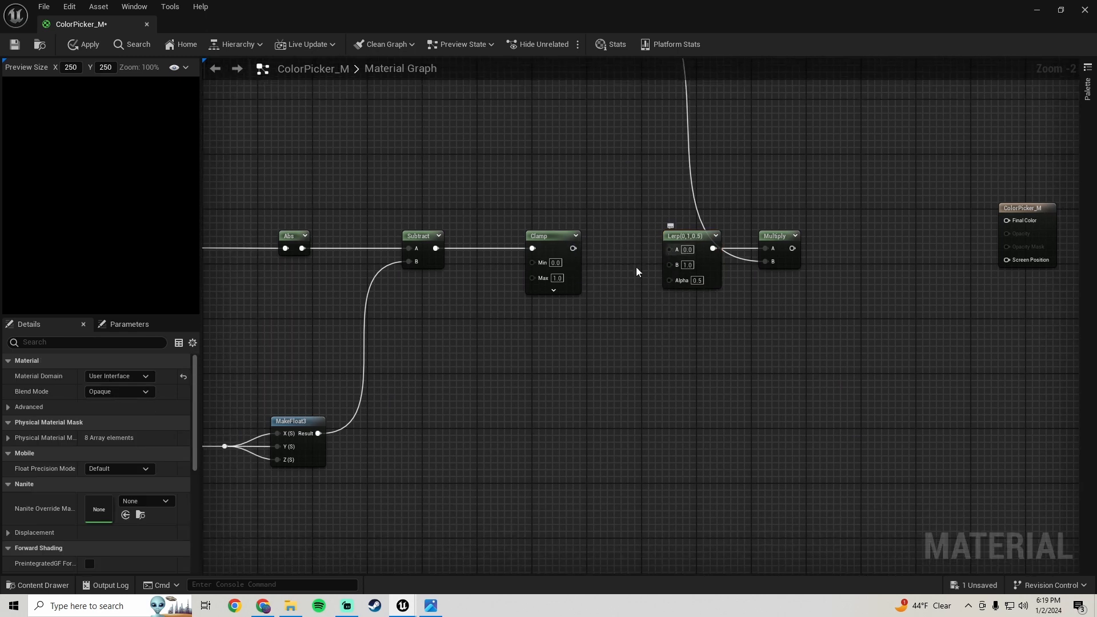
Step: Following the reference, connect the Result of the lowest MakeFloat3 node to the Lerp's A input
{"action": "right_click_drag", "start_coordinate": [638, 272], "coordinate": [610, 310]}
{"action": "left_click", "coordinate": [440, 610]}
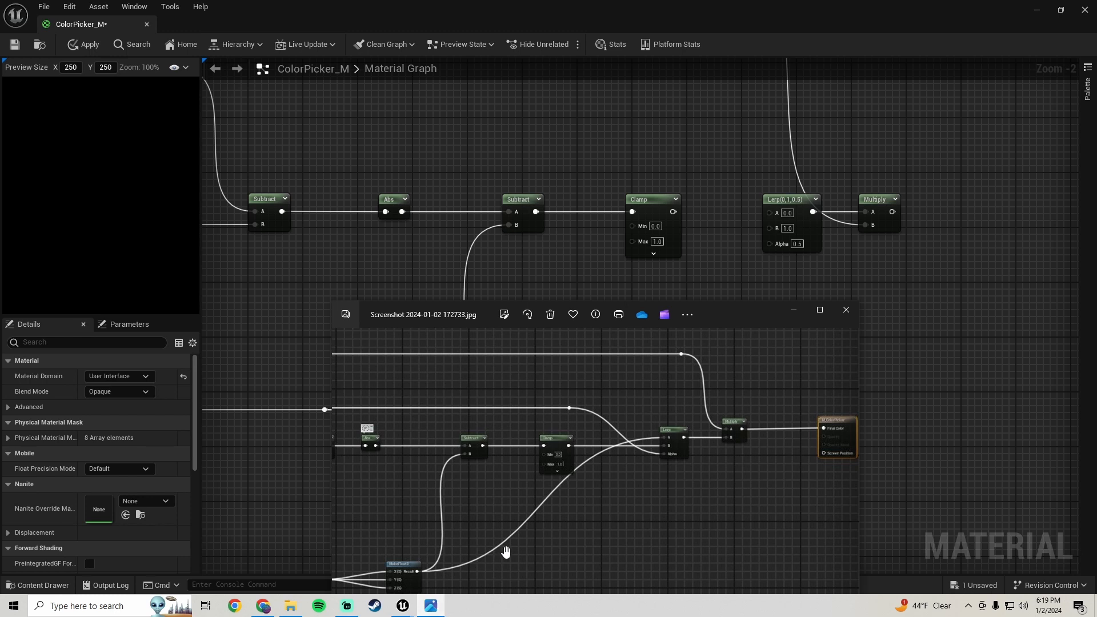
{"action": "left_click_drag", "start_coordinate": [506, 551], "coordinate": [518, 471]}
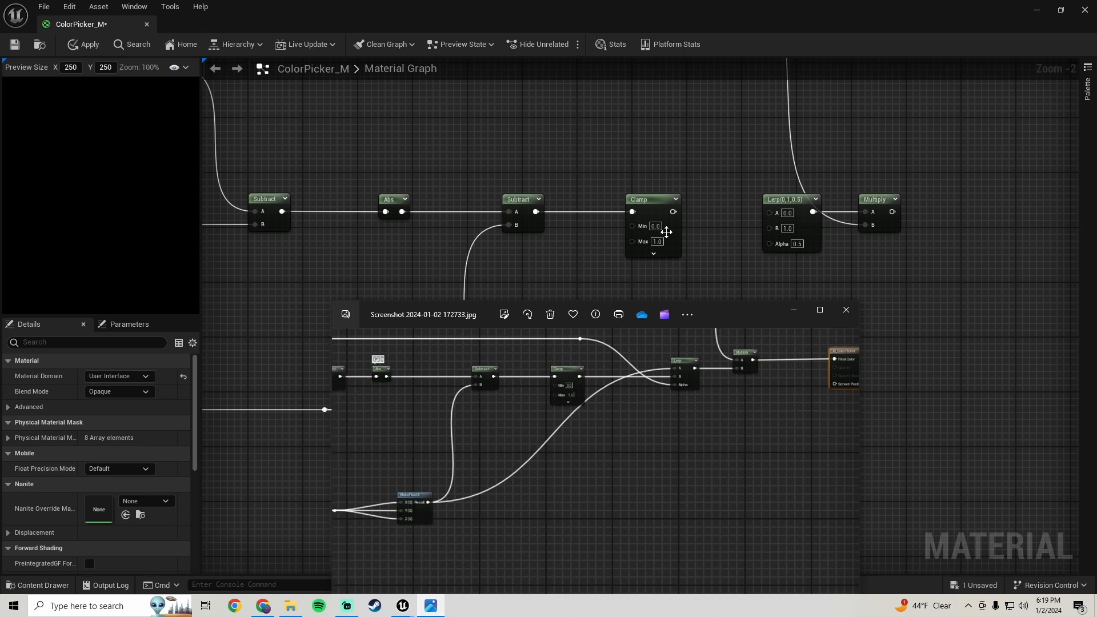
{"action": "left_click", "coordinate": [583, 274]}
{"action": "scroll", "coordinate": [457, 366], "scroll_direction": "down", "scroll_amount": 1}
{"action": "left_click_drag", "start_coordinate": [425, 391], "coordinate": [743, 225]}
{"action": "right_click_drag", "start_coordinate": [671, 326], "coordinate": [575, 359]}
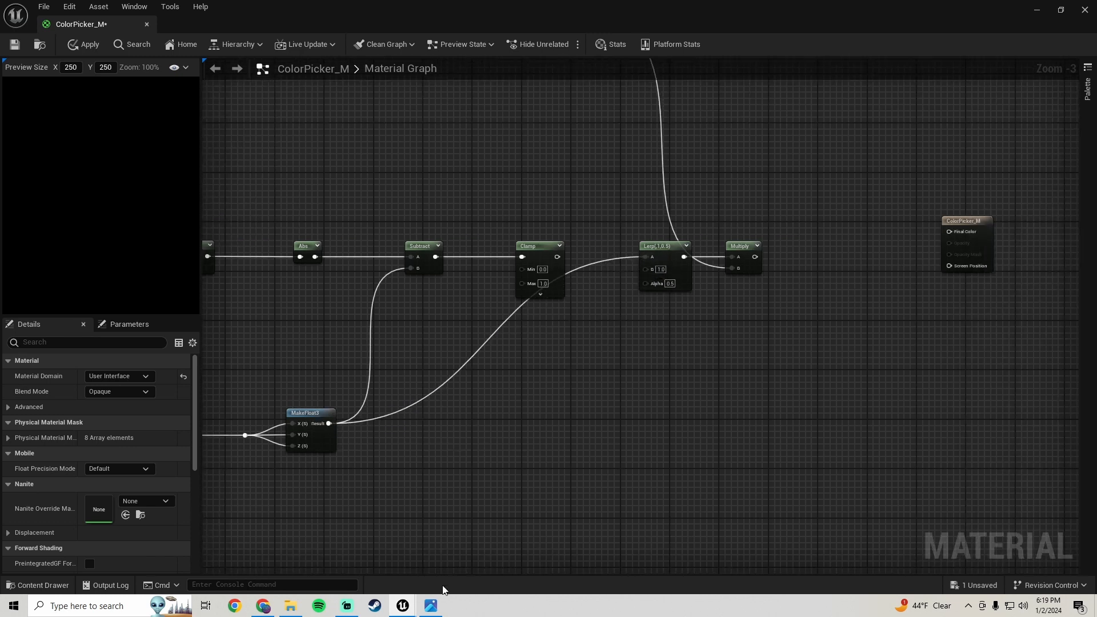
Step: Connect the Clamp output to the Lerp's B input as in the reference, and shift the Lerp and Multiply nodes slightly up and left together
{"action": "left_click", "coordinate": [431, 605]}
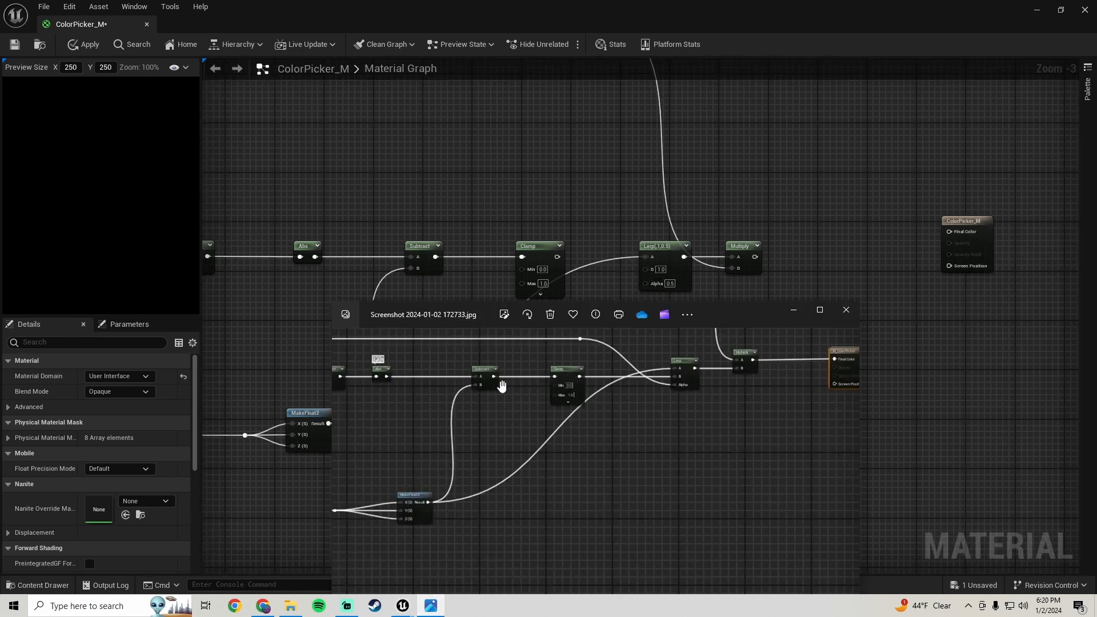
{"action": "left_click_drag", "start_coordinate": [629, 405], "coordinate": [584, 440]}
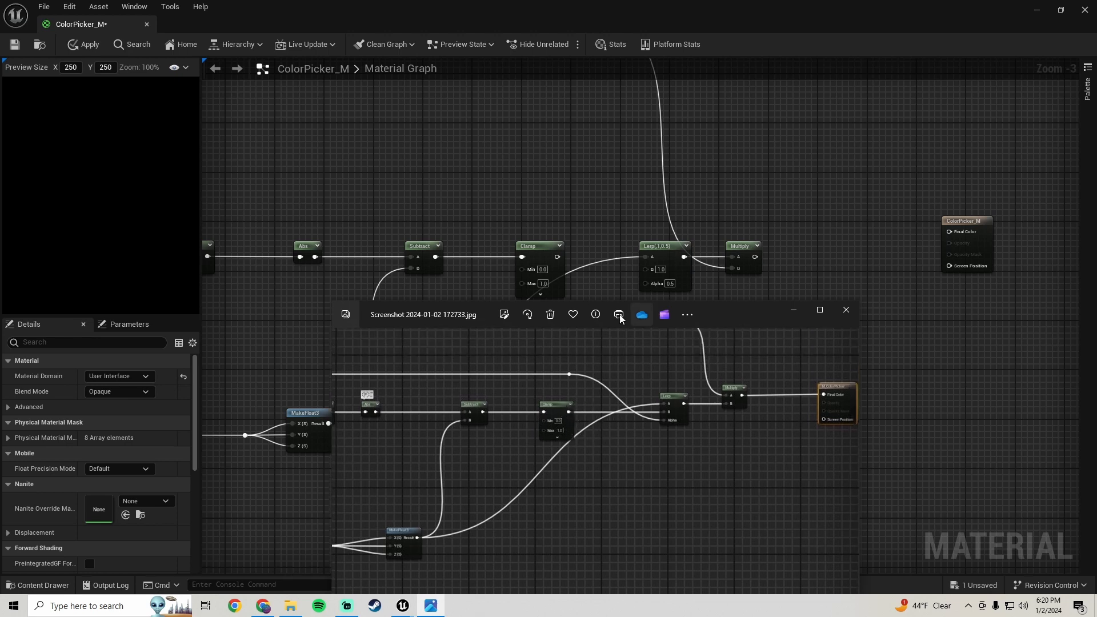
{"action": "left_click", "coordinate": [570, 253]}
{"action": "left_click", "coordinate": [553, 256]}
{"action": "left_click_drag", "start_coordinate": [557, 256], "coordinate": [645, 269]}
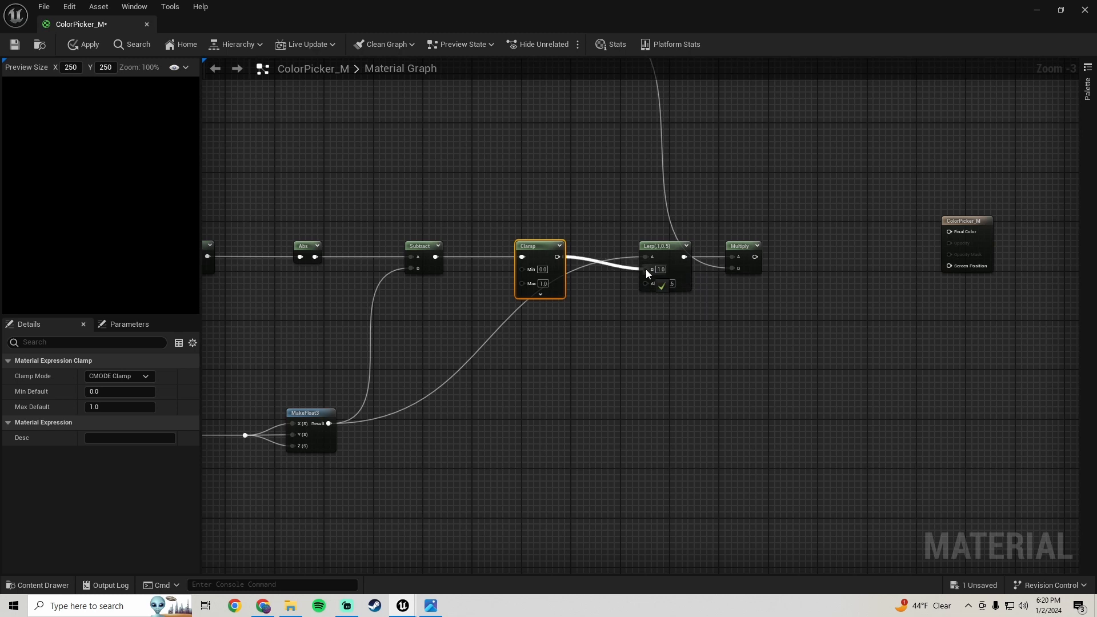
{"action": "left_click_drag", "start_coordinate": [785, 341], "coordinate": [656, 233]}
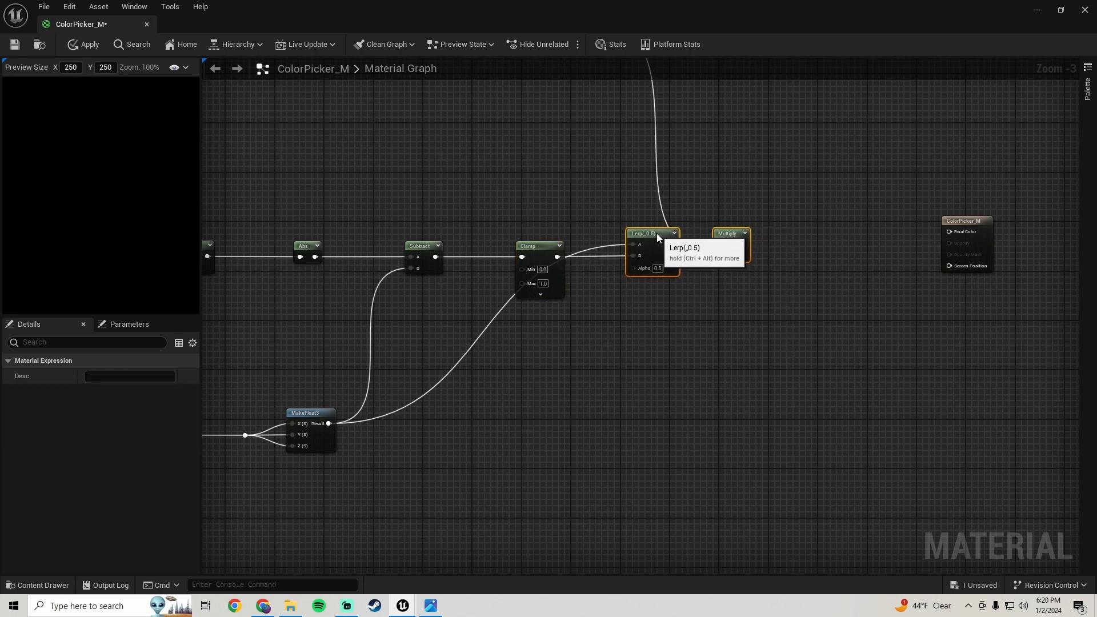
Step: Following the reference, connect the G output of BreakOutFloat3Components to the Lerp's Alpha input
{"action": "left_click", "coordinate": [433, 606]}
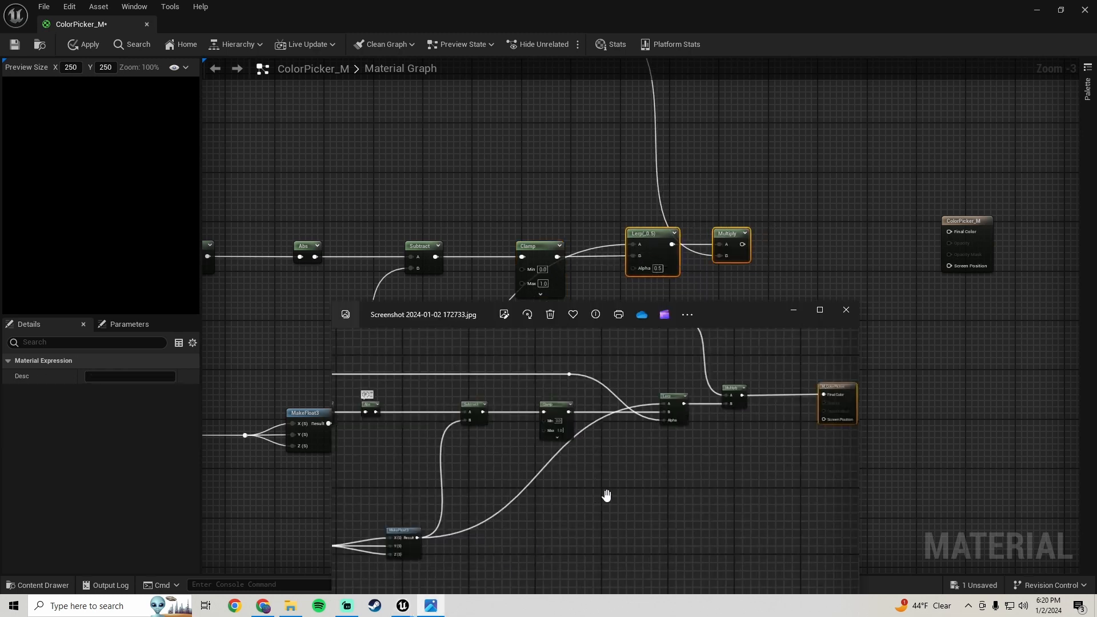
{"action": "left_click_drag", "start_coordinate": [471, 426], "coordinate": [731, 440]}
{"action": "left_click_drag", "start_coordinate": [542, 432], "coordinate": [636, 439]}
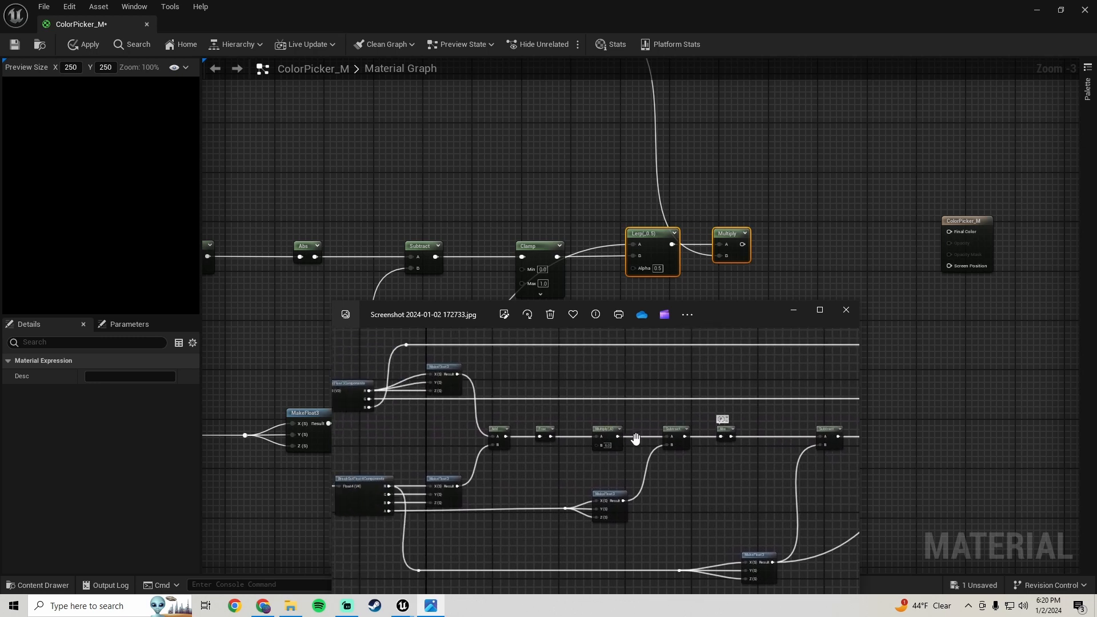
{"action": "right_click_drag", "start_coordinate": [577, 173], "coordinate": [919, 201]}
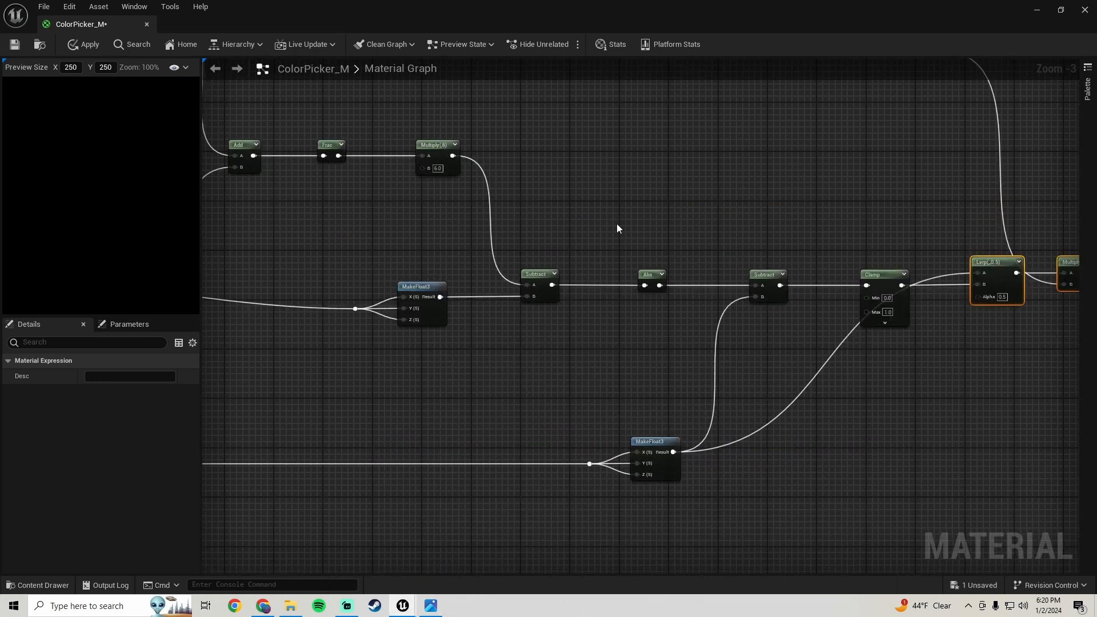
{"action": "scroll", "coordinate": [616, 224], "scroll_direction": "down", "scroll_amount": 1}
{"action": "right_click_drag", "start_coordinate": [503, 233], "coordinate": [657, 286]}
{"action": "right_click_drag", "start_coordinate": [514, 310], "coordinate": [637, 367]}
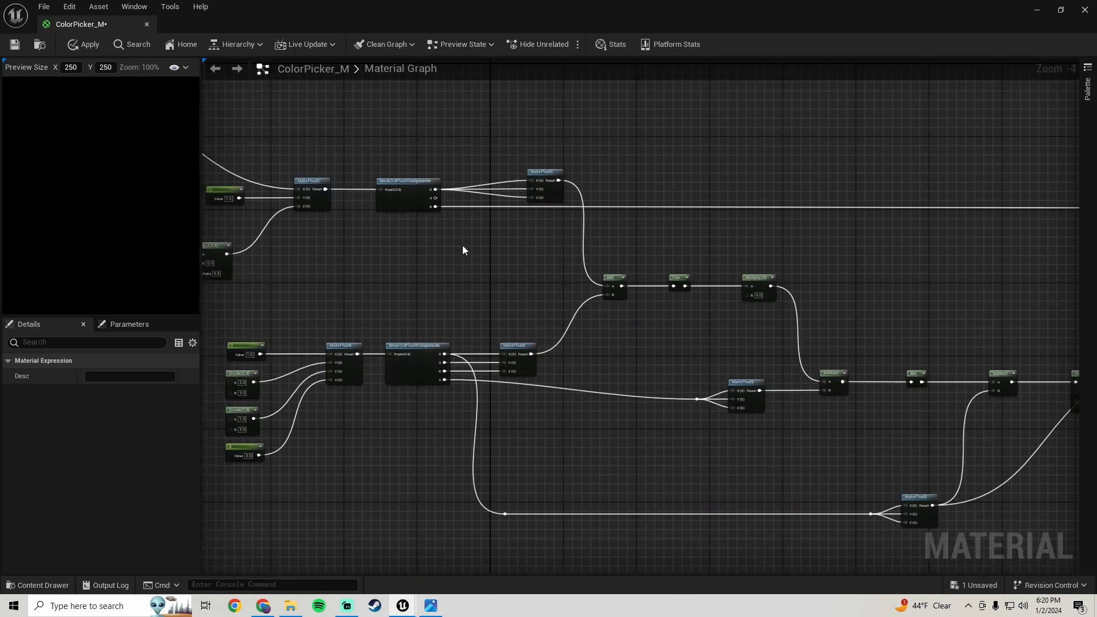
{"action": "left_click_drag", "start_coordinate": [443, 197], "coordinate": [857, 393]}
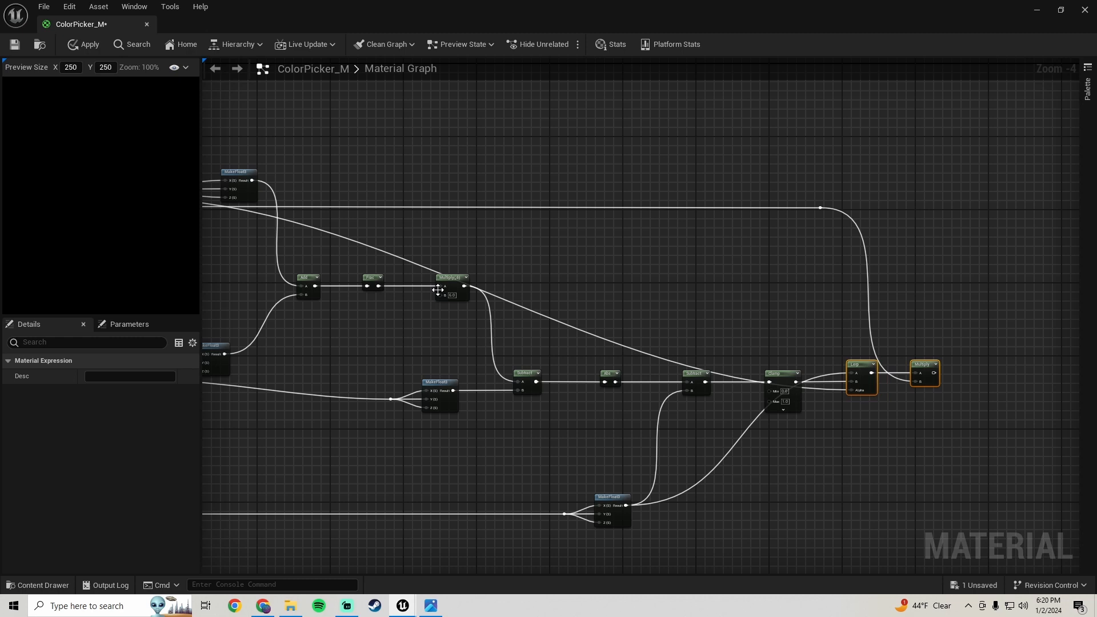
Step: Add a reroute node to the wire feeding the Lerp's Alpha input and place it high above the Clamp node
{"action": "left_click", "coordinate": [553, 321]}
{"action": "double_click", "coordinate": [555, 318]}
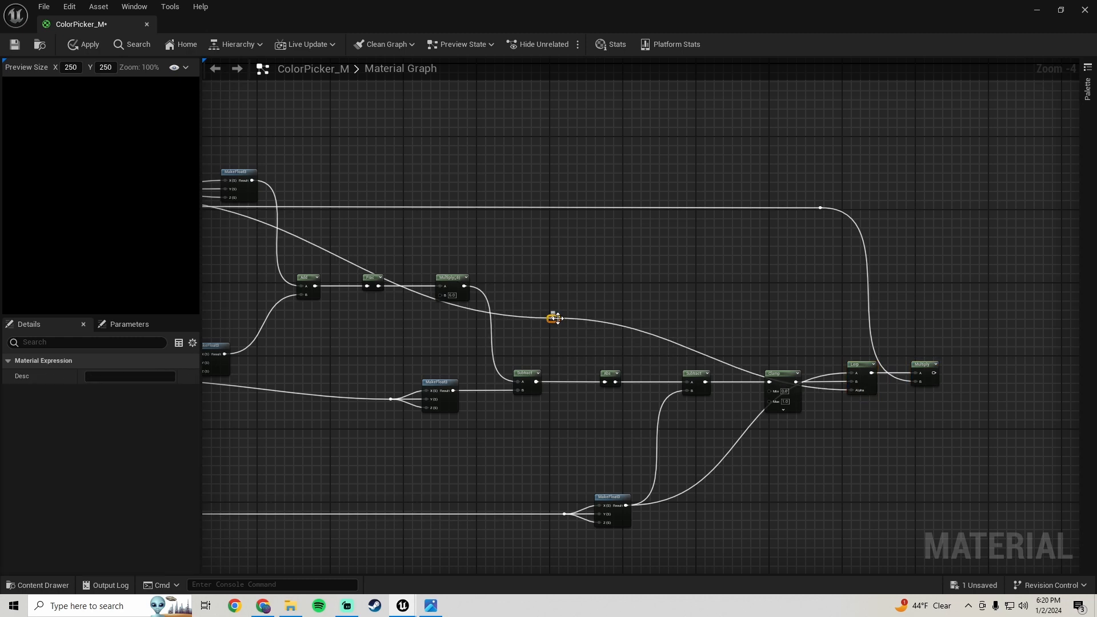
{"action": "left_click_drag", "start_coordinate": [557, 318], "coordinate": [792, 194]}
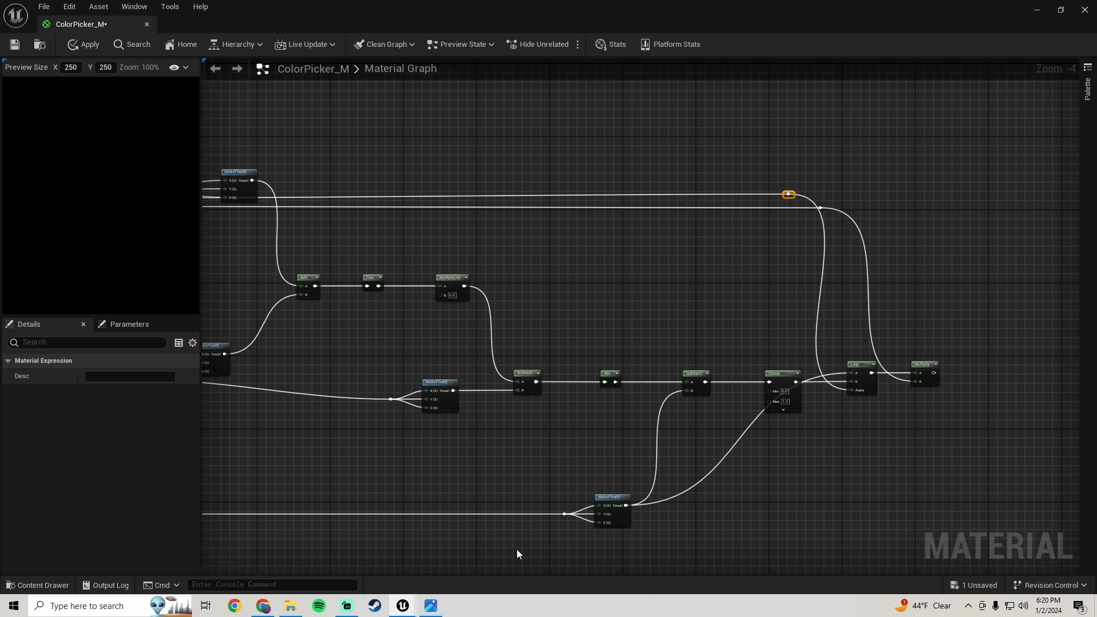
Step: As in the reference, add a reroute node beside BreakOutFloat3Components on its B output wire and raise it above the upper MakeFloat3
{"action": "left_click", "coordinate": [422, 610]}
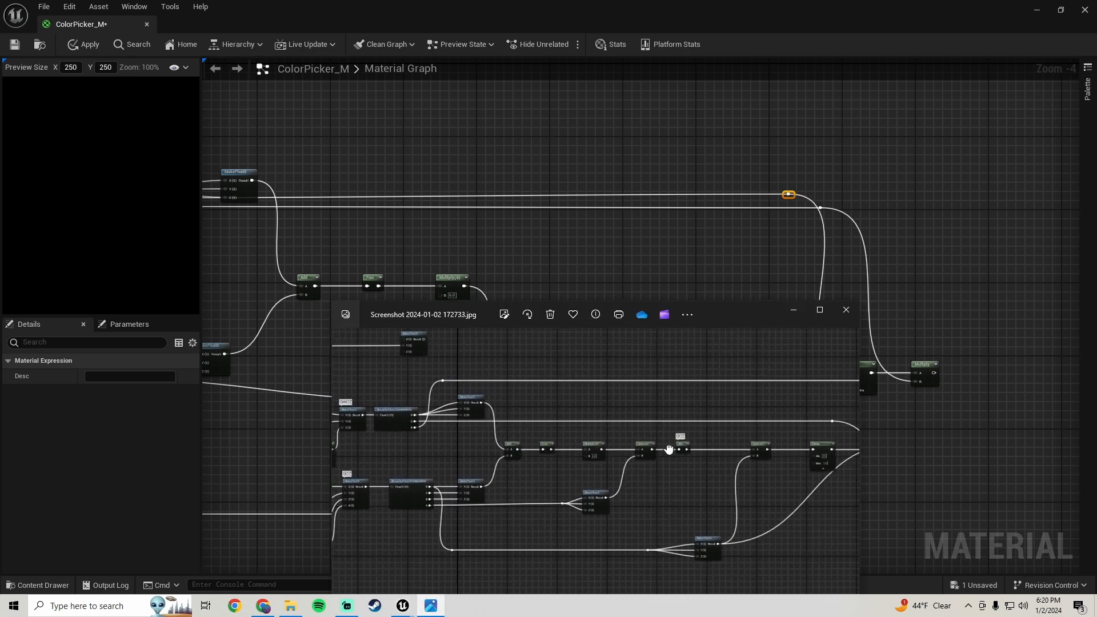
{"action": "left_click_drag", "start_coordinate": [669, 450], "coordinate": [765, 483]}
{"action": "right_click_drag", "start_coordinate": [539, 253], "coordinate": [666, 315]}
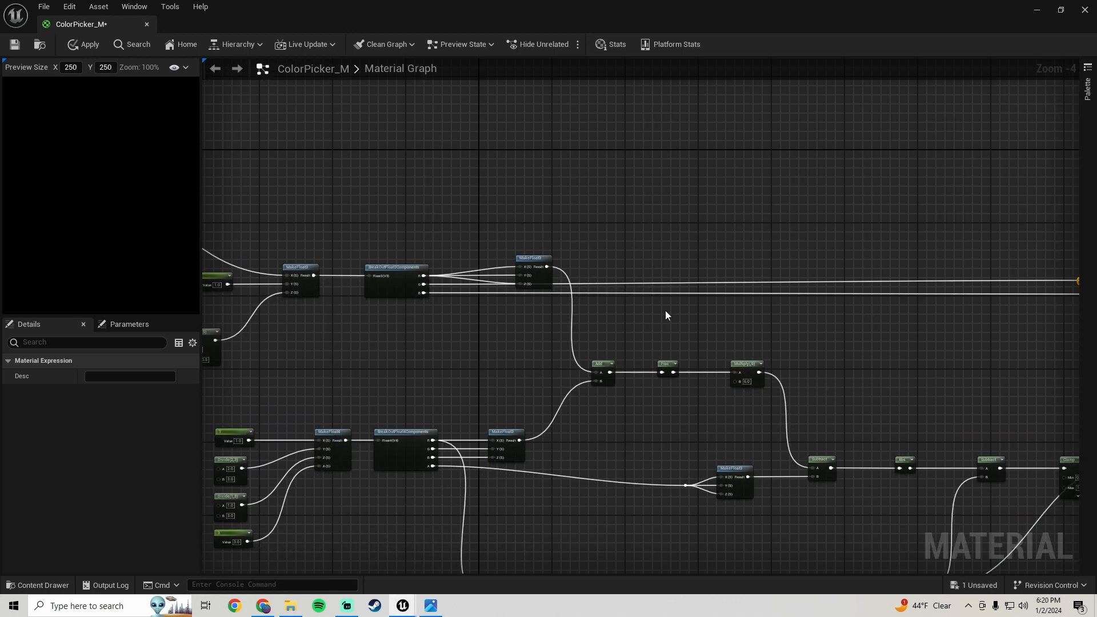
{"action": "scroll", "coordinate": [447, 295], "scroll_direction": "up", "scroll_amount": 2}
{"action": "double_click", "coordinate": [447, 293]}
{"action": "left_click_drag", "start_coordinate": [458, 292], "coordinate": [468, 223]}
Step: Raise the reroute node feeding the final Multiply above the Alpha wire and straighten the connection between the two B-wire reroutes
{"action": "scroll", "coordinate": [855, 261], "scroll_direction": "down", "scroll_amount": 3}
{"action": "right_click_drag", "start_coordinate": [860, 269], "coordinate": [299, 279]}
{"action": "scroll", "coordinate": [595, 290], "scroll_direction": "up", "scroll_amount": 1}
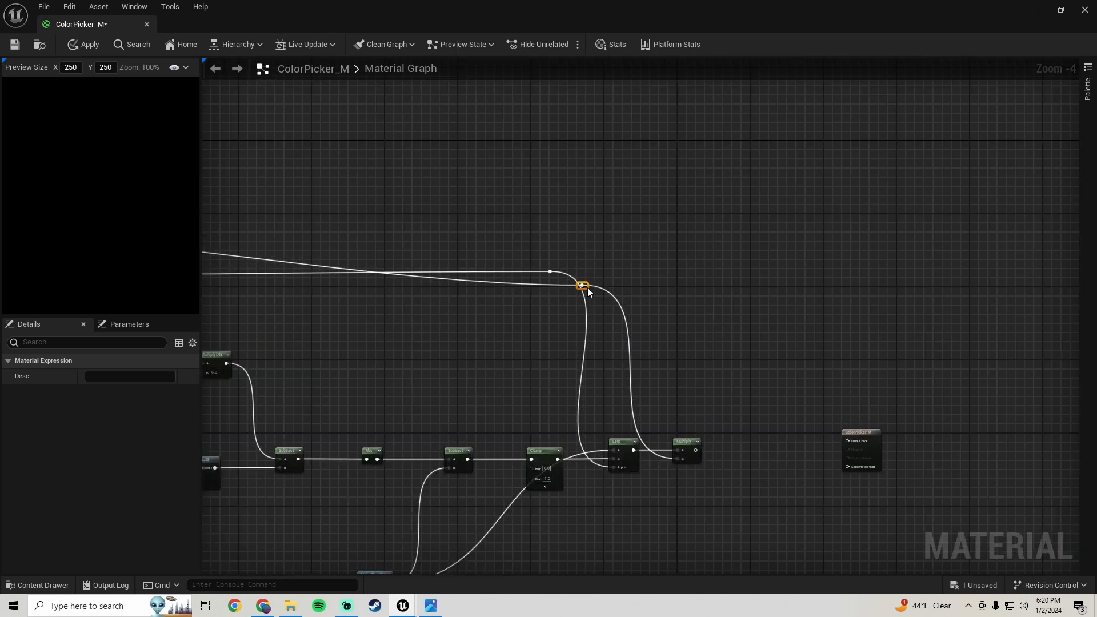
{"action": "left_click_drag", "start_coordinate": [587, 287], "coordinate": [578, 240]}
{"action": "right_click_drag", "start_coordinate": [556, 254], "coordinate": [883, 256]}
{"action": "left_click_drag", "start_coordinate": [949, 204], "coordinate": [235, 243]}
{"action": "key", "text": "q"}
{"action": "right_click_drag", "start_coordinate": [540, 354], "coordinate": [200, 257]}
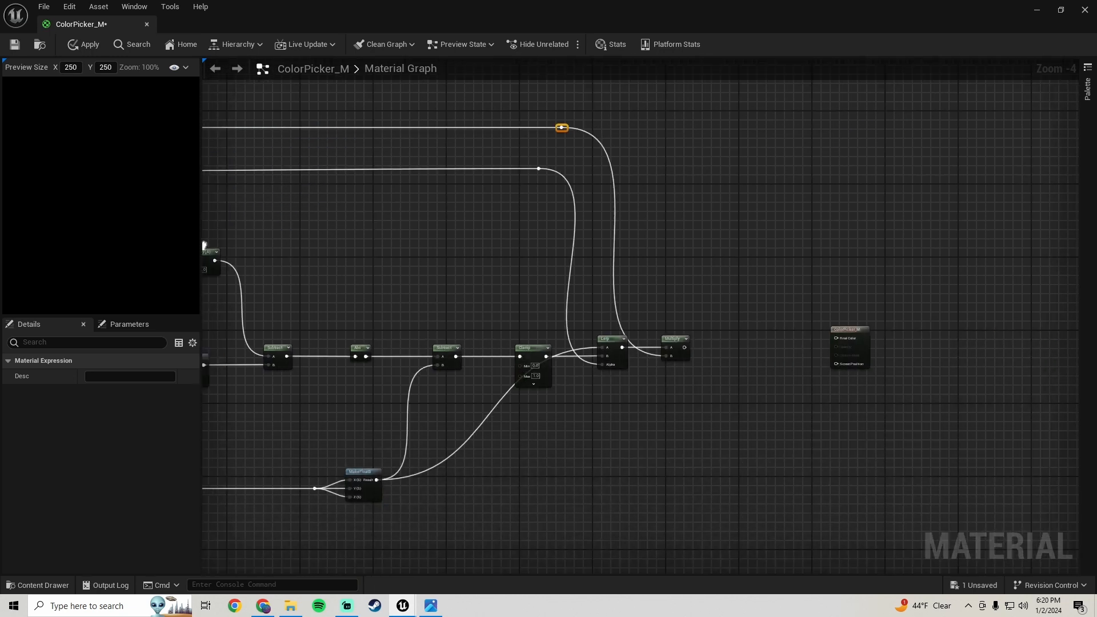
Step: Examine how the reference graph wires the Lerp, the final Multiply and the material output node, and locate the same nodes in the material graph
{"action": "scroll", "coordinate": [703, 380], "scroll_direction": "up", "scroll_amount": 2}
{"action": "left_click", "coordinate": [431, 606]}
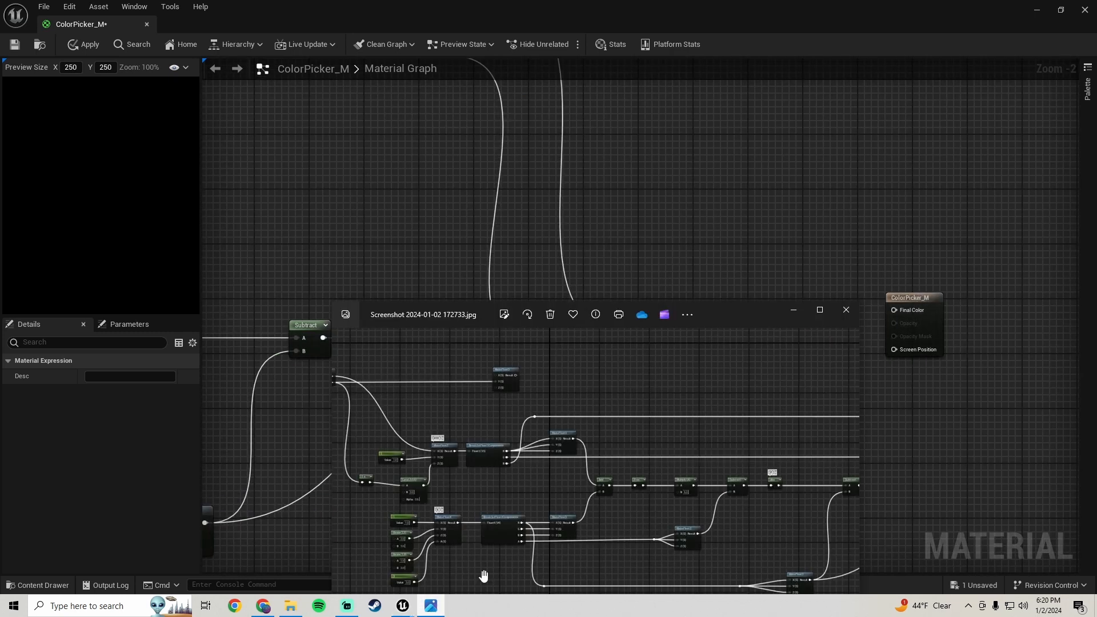
{"action": "left_click_drag", "start_coordinate": [742, 309], "coordinate": [673, 164]}
{"action": "left_click_drag", "start_coordinate": [625, 343], "coordinate": [495, 350]}
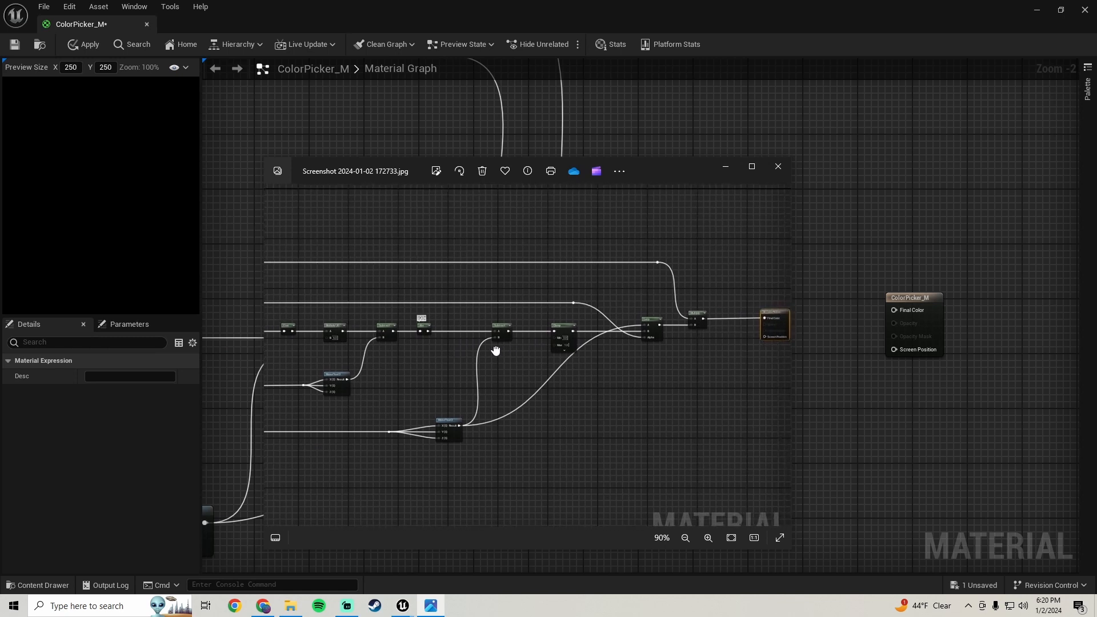
{"action": "scroll", "coordinate": [663, 332], "scroll_direction": "up", "scroll_amount": 2}
{"action": "left_click_drag", "start_coordinate": [699, 341], "coordinate": [498, 341]}
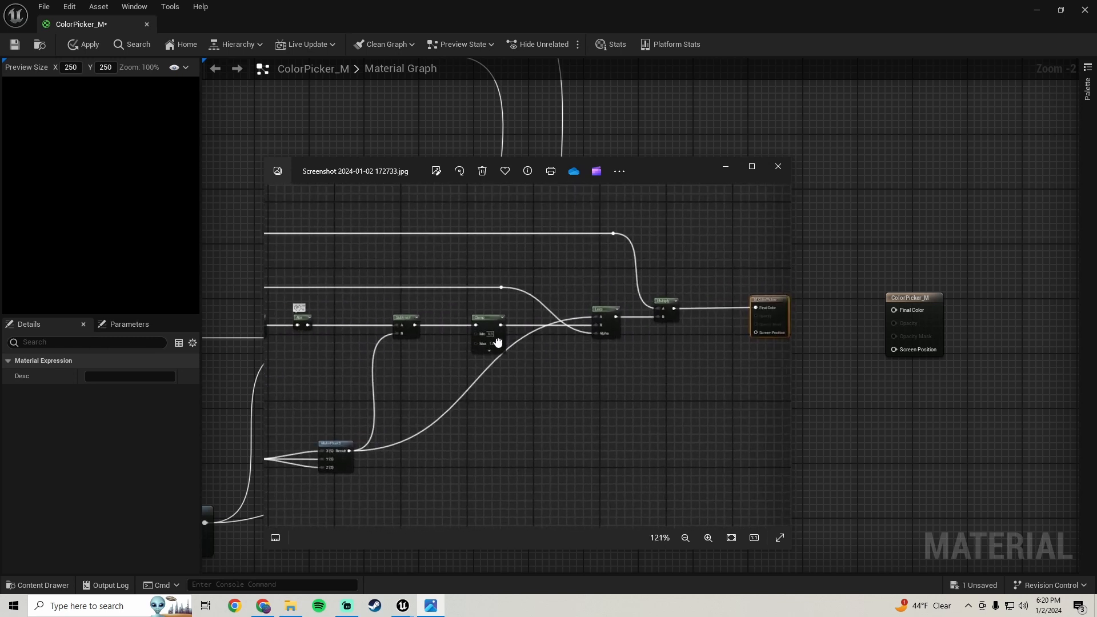
{"action": "scroll", "coordinate": [586, 394], "scroll_direction": "down", "scroll_amount": 3}
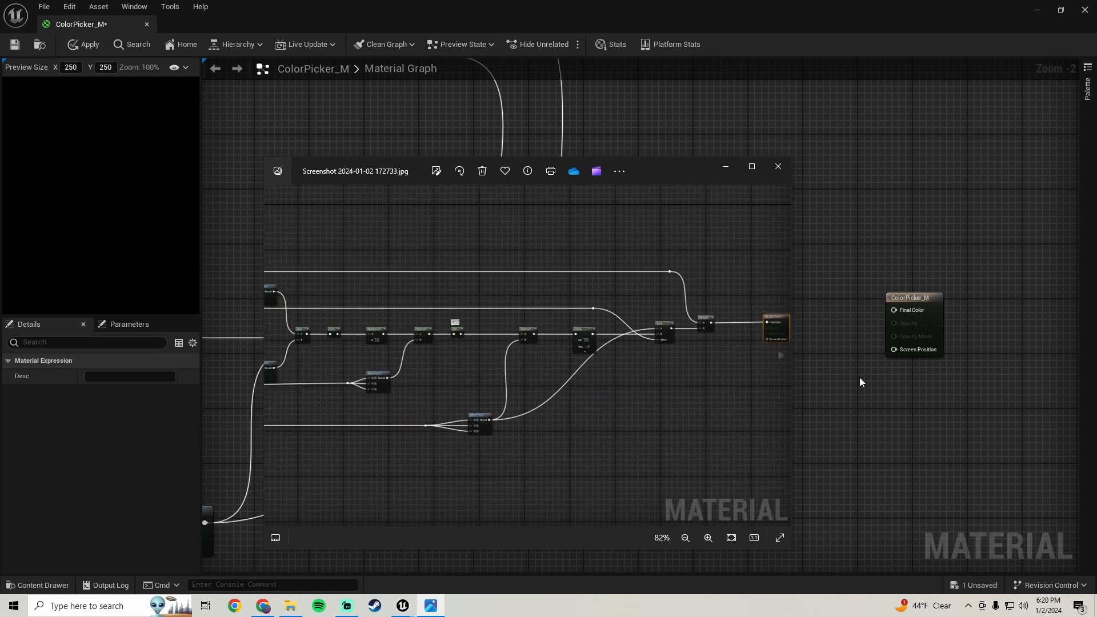
{"action": "right_click_drag", "start_coordinate": [859, 377], "coordinate": [563, 364]}
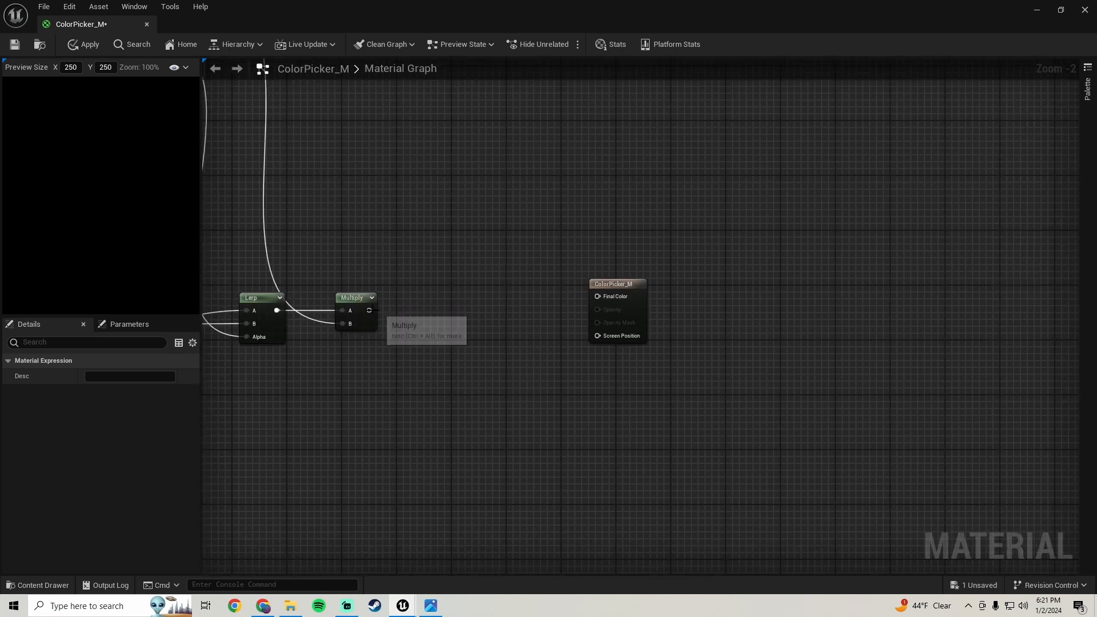
Step: Connect the Multiply node's output to the Final Color input of the ColorPicker_M result node
{"action": "left_click_drag", "start_coordinate": [370, 310], "coordinate": [598, 297]}
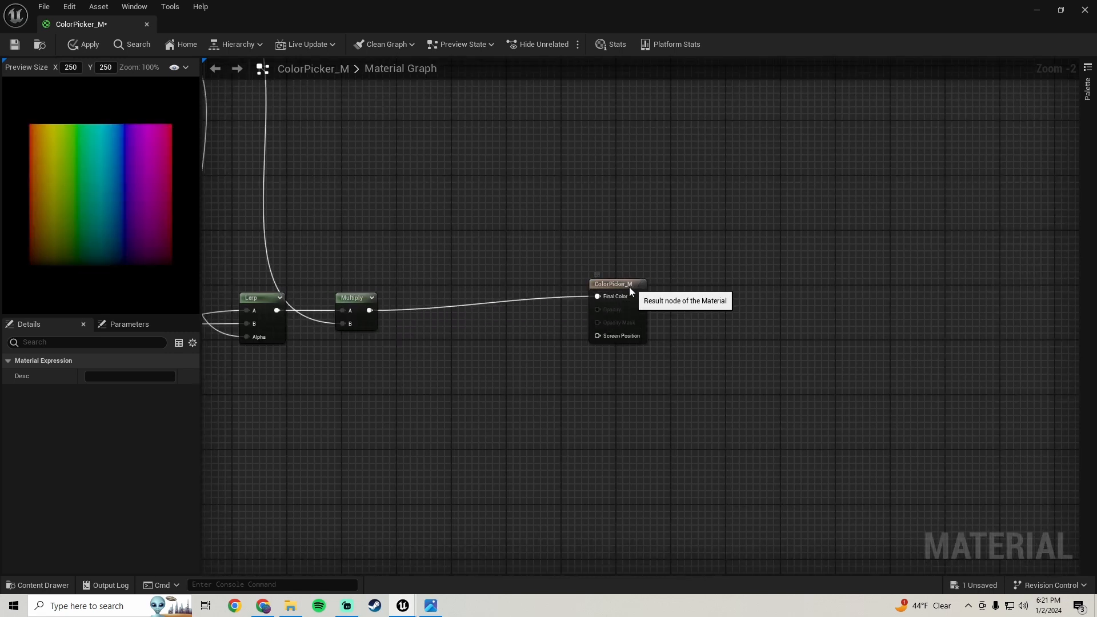
{"action": "left_click", "coordinate": [629, 288]}
{"action": "scroll", "coordinate": [356, 352], "scroll_direction": "down", "scroll_amount": 4}
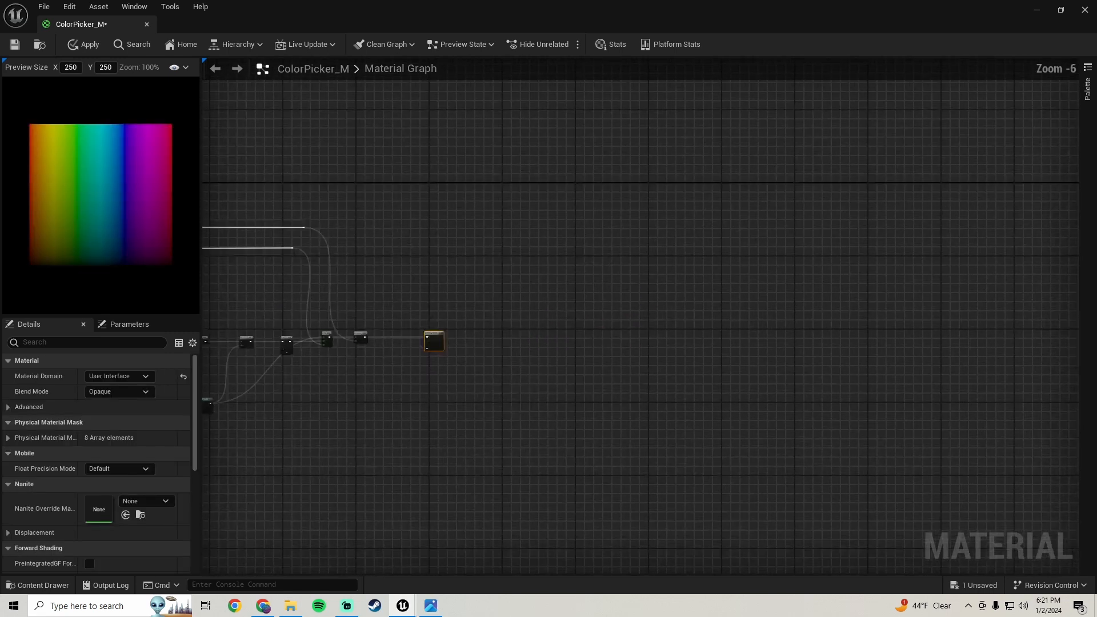
{"action": "right_click_drag", "start_coordinate": [343, 353], "coordinate": [879, 348]}
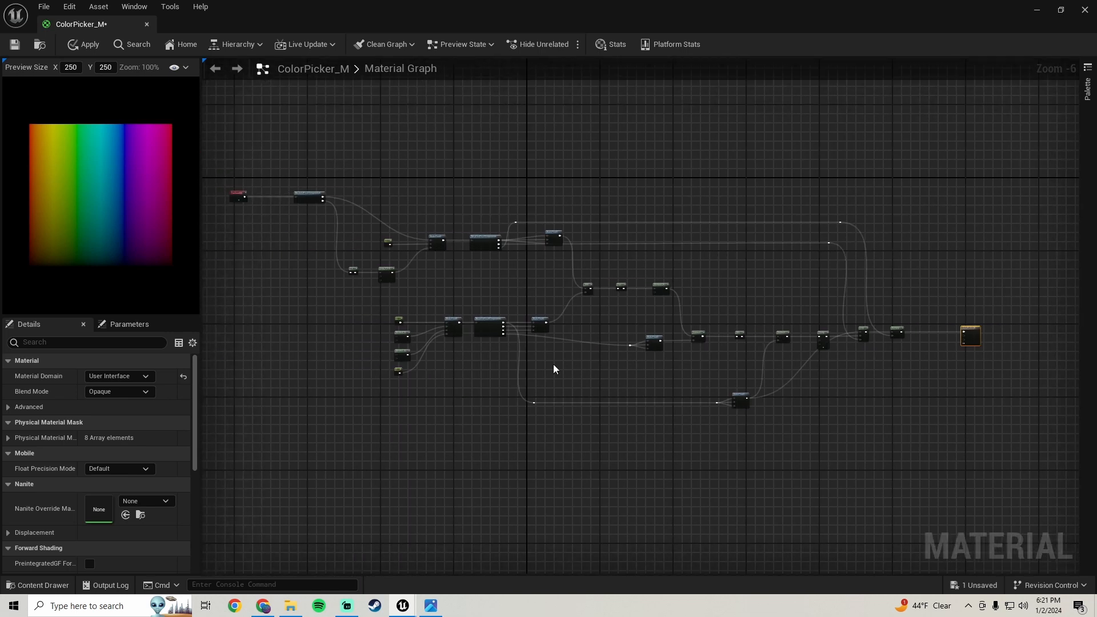
Step: Switch to the reference image Screenshot 2024-01-02 172733.jpg and examine its node layout from the first node to the result node
{"action": "scroll", "coordinate": [550, 364], "scroll_direction": "up", "scroll_amount": 2}
{"action": "left_click", "coordinate": [439, 605]}
{"action": "scroll", "coordinate": [468, 418], "scroll_direction": "down", "scroll_amount": 1}
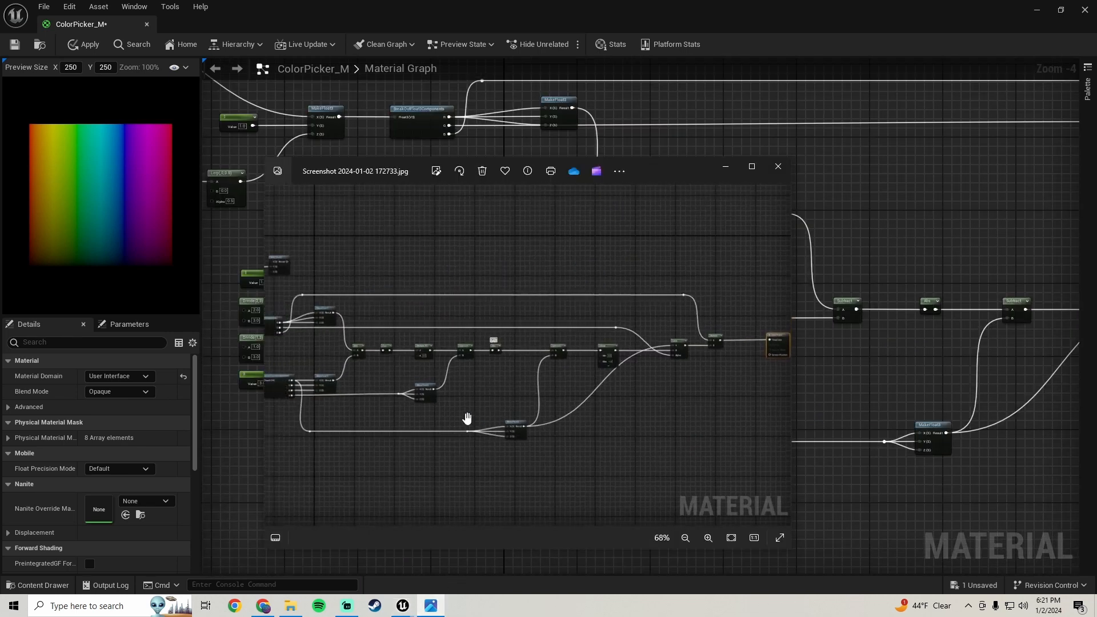
{"action": "left_click_drag", "start_coordinate": [468, 419], "coordinate": [656, 424]}
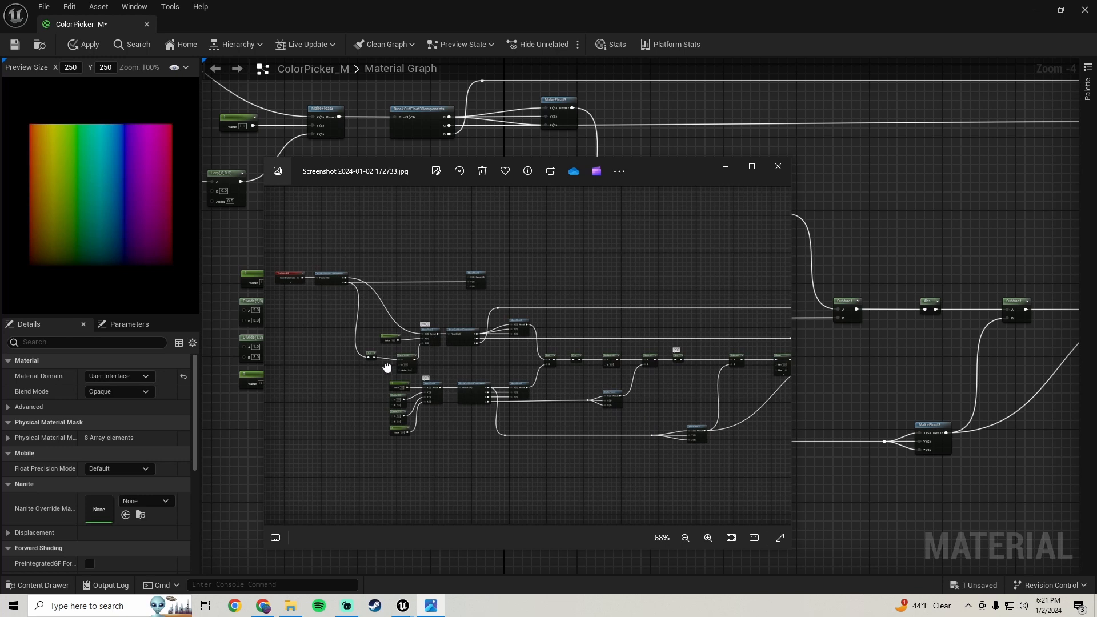
{"action": "left_click_drag", "start_coordinate": [388, 367], "coordinate": [386, 367]}
{"action": "scroll", "coordinate": [502, 350], "scroll_direction": "up", "scroll_amount": 5}
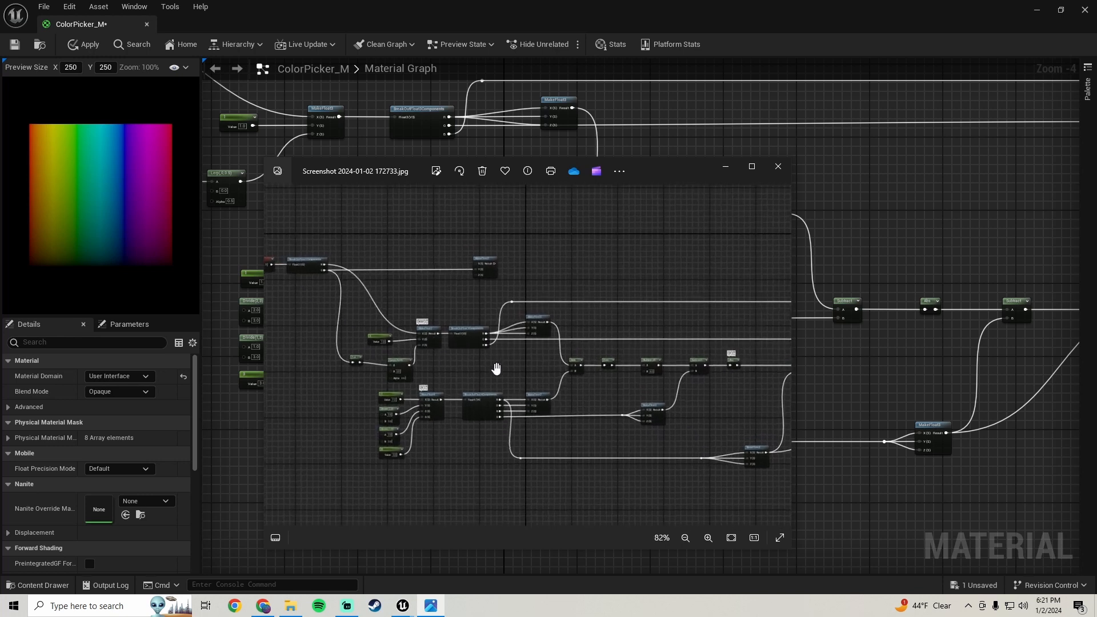
{"action": "scroll", "coordinate": [641, 383], "scroll_direction": "up", "scroll_amount": 3}
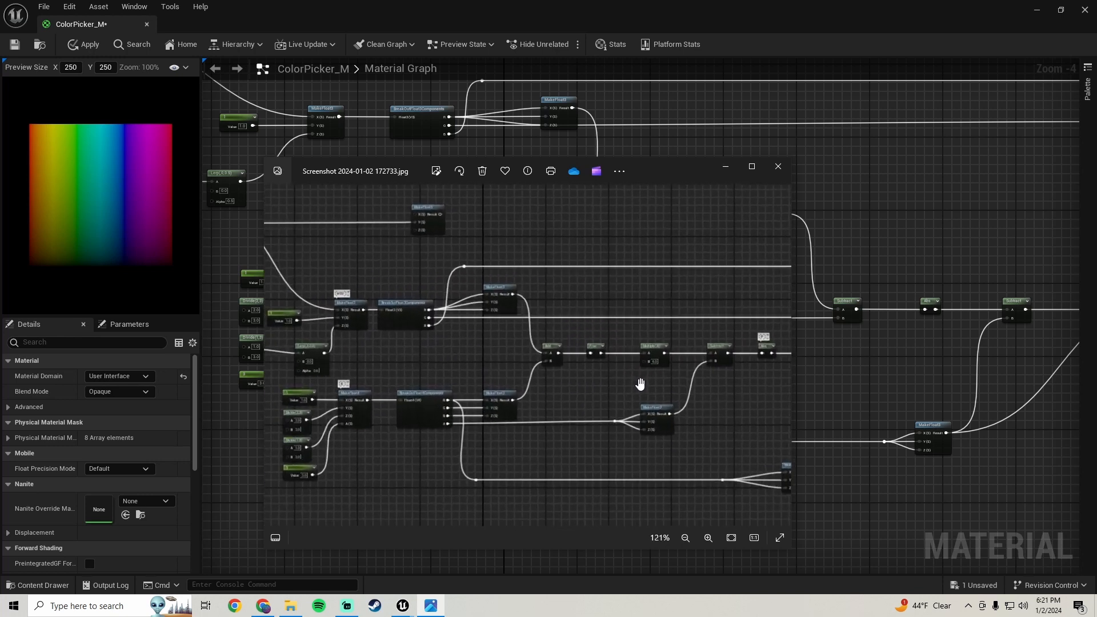
{"action": "scroll", "coordinate": [638, 358], "scroll_direction": "down", "scroll_amount": 8}
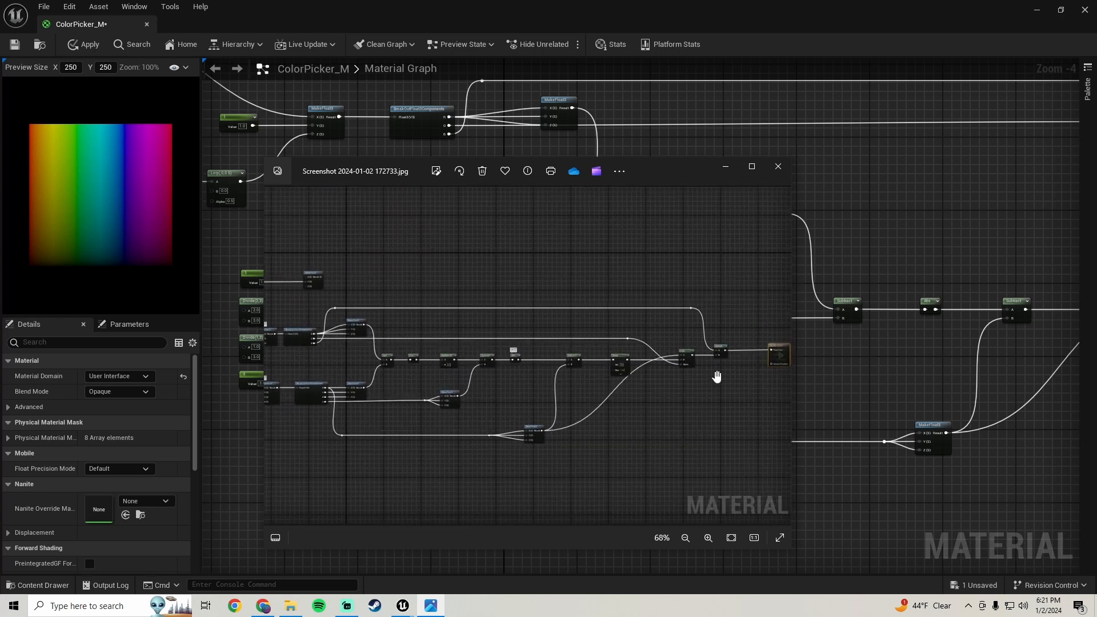
{"action": "left_click_drag", "start_coordinate": [569, 367], "coordinate": [719, 395]}
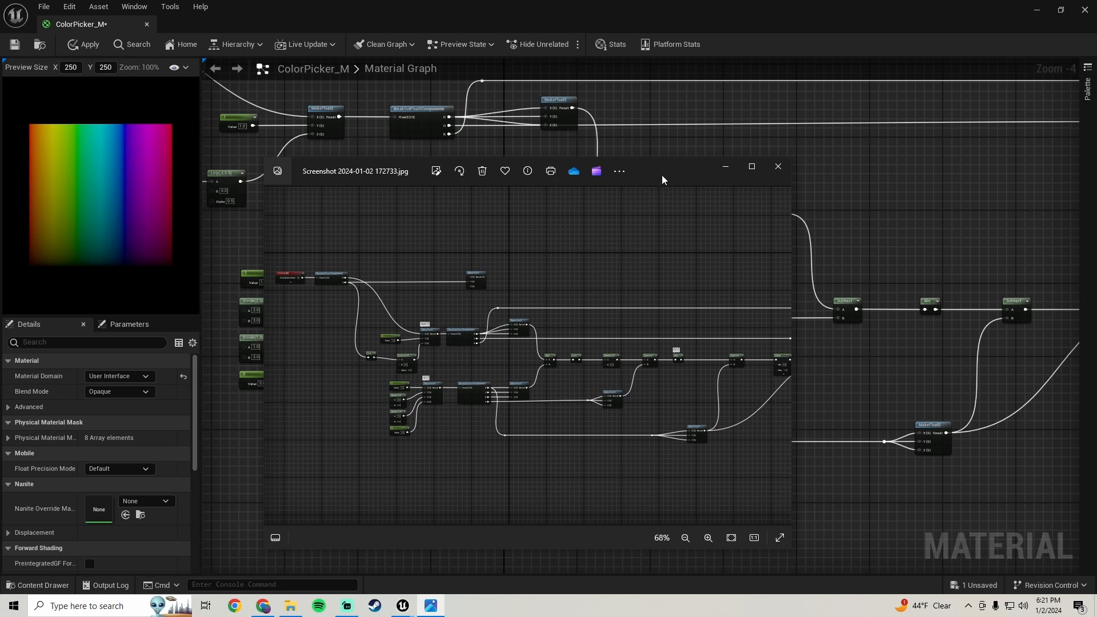
Step: Compare the middle and final sections of the material graph with the reference screenshot, and minimize the image
{"action": "left_click_drag", "start_coordinate": [662, 175], "coordinate": [706, 524]}
{"action": "scroll", "coordinate": [516, 374], "scroll_direction": "down", "scroll_amount": 2}
{"action": "right_click_drag", "start_coordinate": [506, 343], "coordinate": [512, 294]}
{"action": "scroll", "coordinate": [605, 276], "scroll_direction": "up", "scroll_amount": 2}
{"action": "right_click_drag", "start_coordinate": [668, 343], "coordinate": [532, 312]}
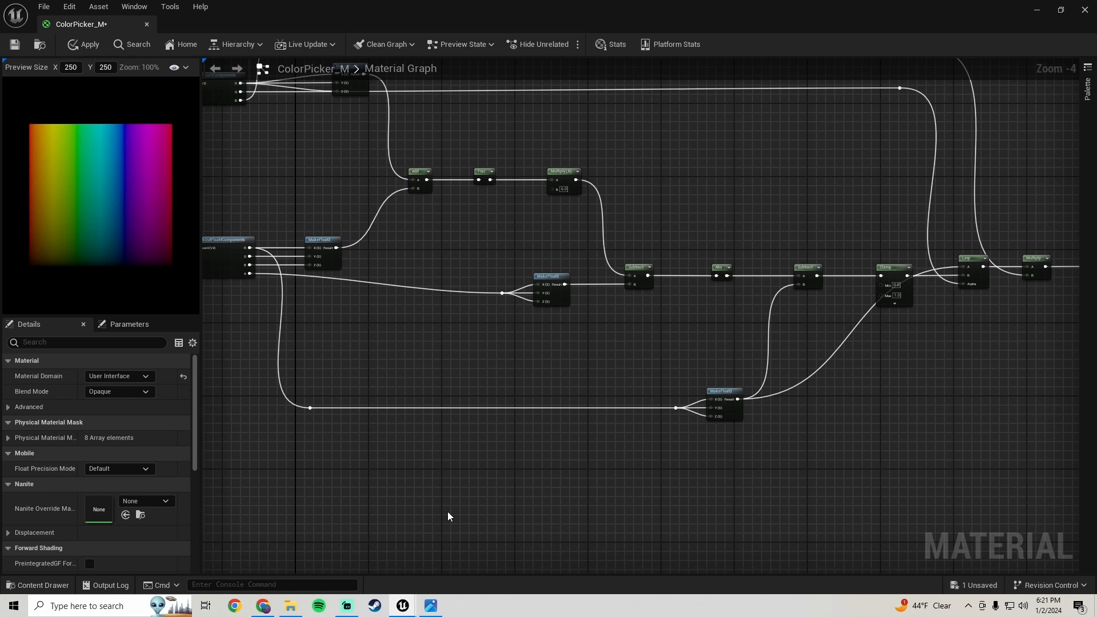
{"action": "left_click", "coordinate": [431, 609]}
{"action": "left_click_drag", "start_coordinate": [715, 512], "coordinate": [659, 257]}
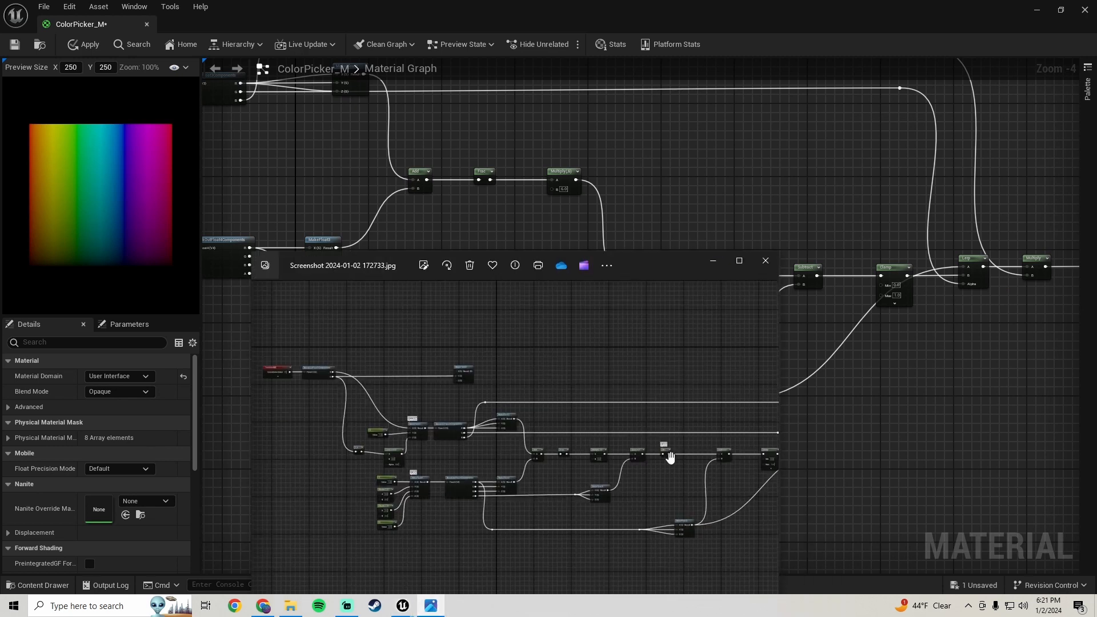
{"action": "left_click_drag", "start_coordinate": [669, 454], "coordinate": [581, 431]}
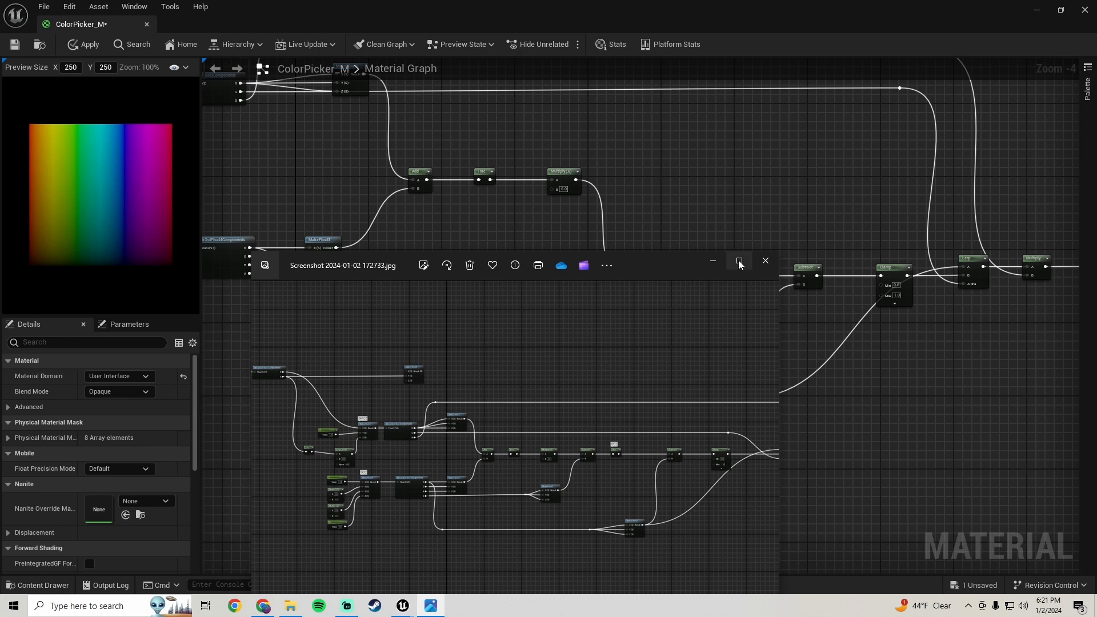
{"action": "left_click", "coordinate": [713, 262]}
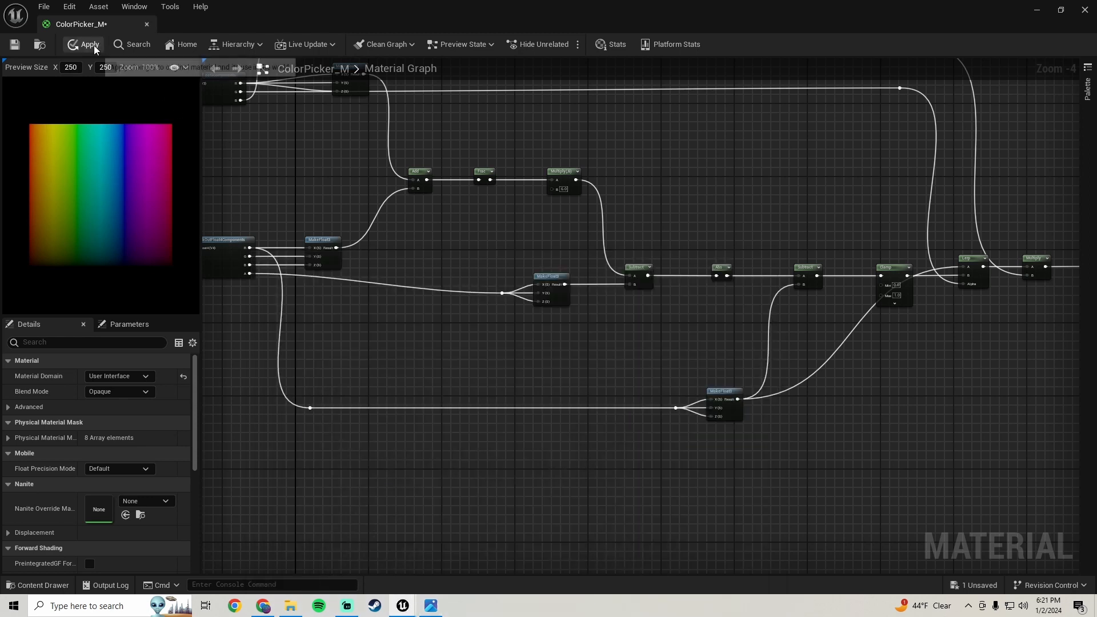
Step: Save the ColorPicker_M material and minimize its editor to return to the level editor
{"action": "left_click", "coordinate": [15, 44]}
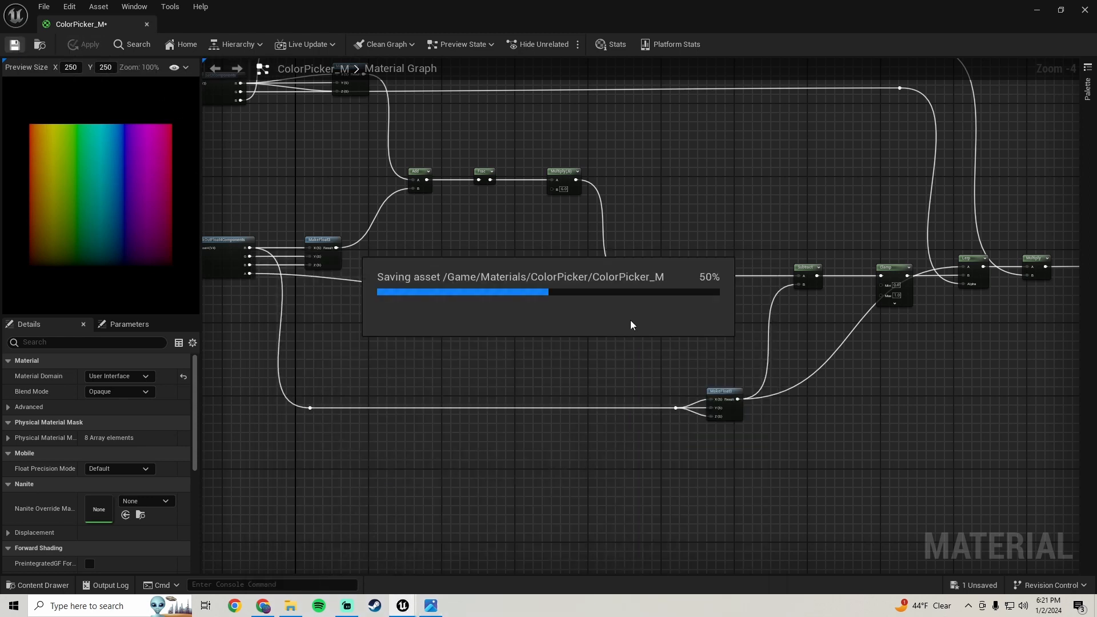
{"action": "scroll", "coordinate": [631, 324], "scroll_direction": "down", "scroll_amount": 2}
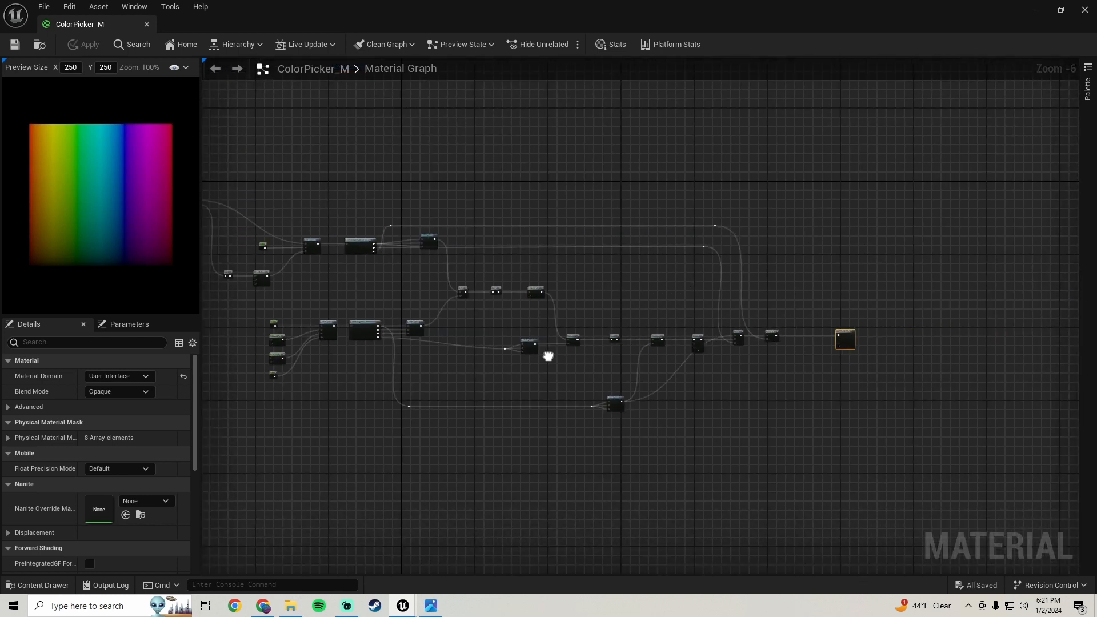
{"action": "key", "text": "Home"}
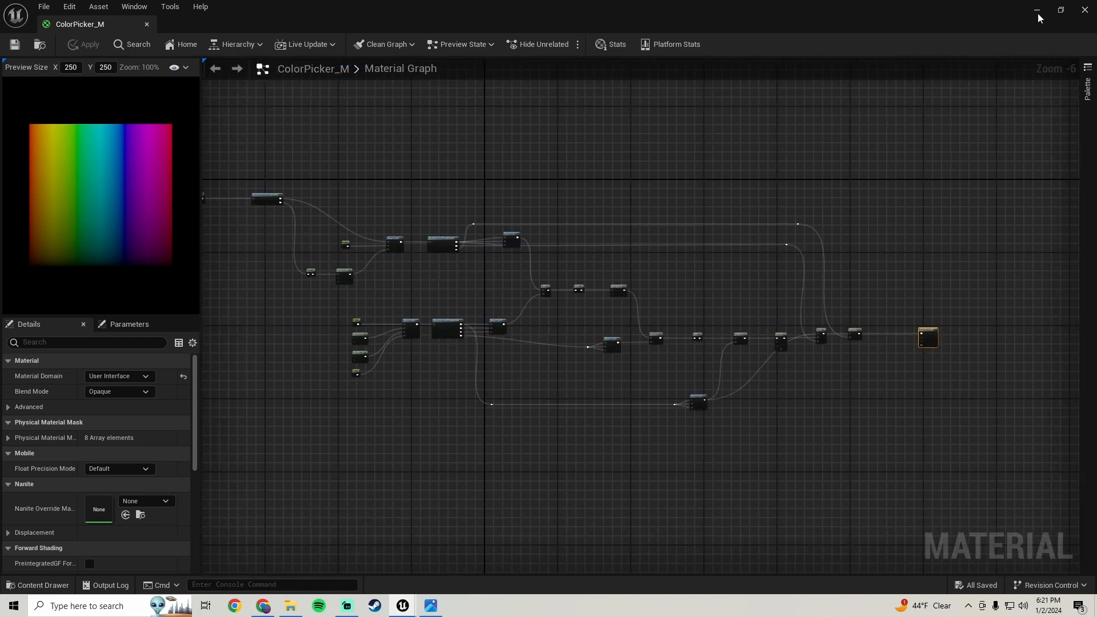
{"action": "left_click", "coordinate": [1037, 9]}
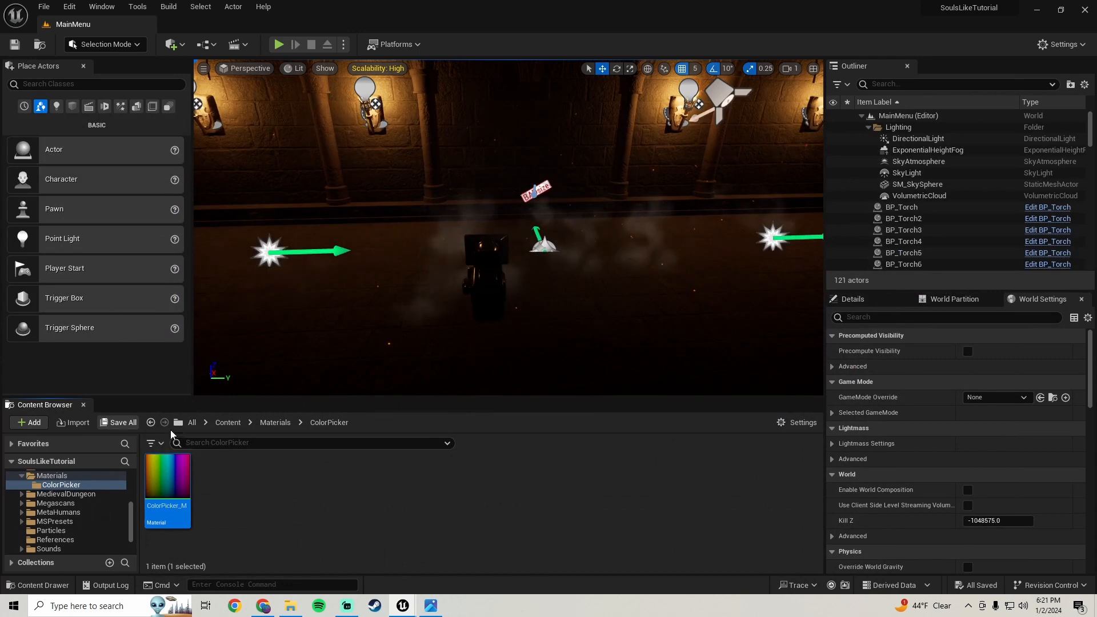
Step: Open the MainMenu_W widget blueprint from the Blueprints/Widgets folder
{"action": "scroll", "coordinate": [74, 523], "scroll_direction": "down", "scroll_amount": 2}
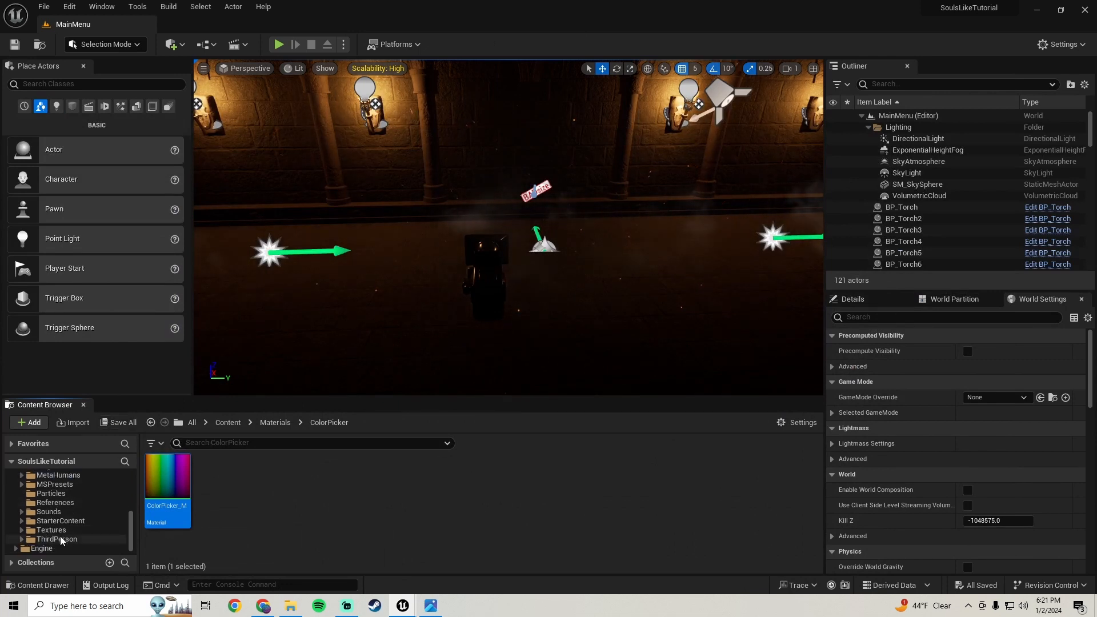
{"action": "scroll", "coordinate": [64, 526], "scroll_direction": "up", "scroll_amount": 5}
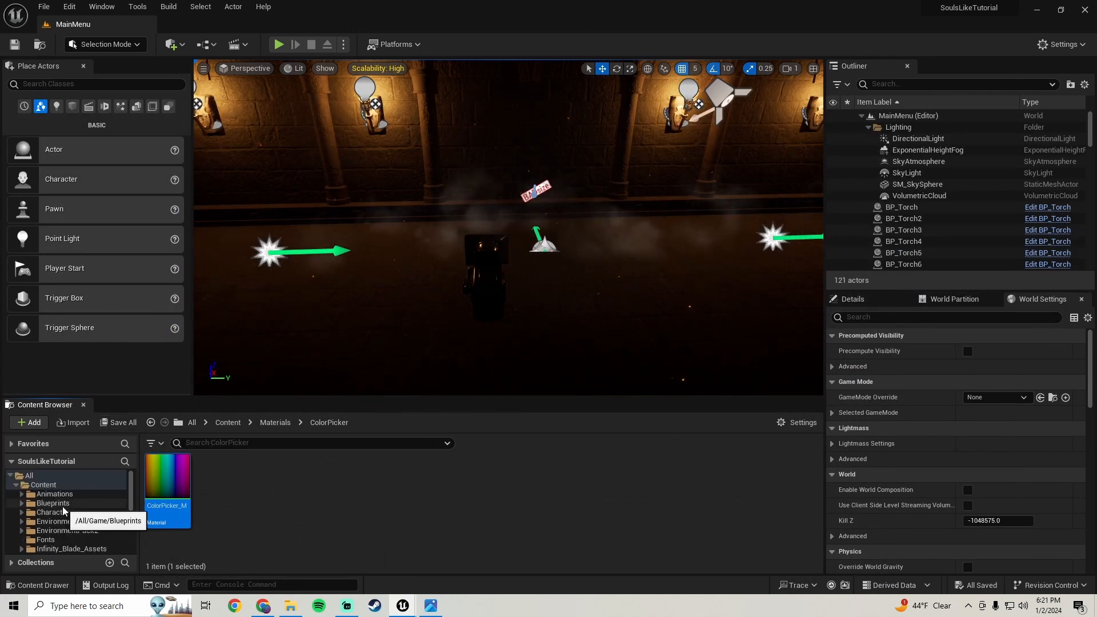
{"action": "left_click", "coordinate": [53, 503]}
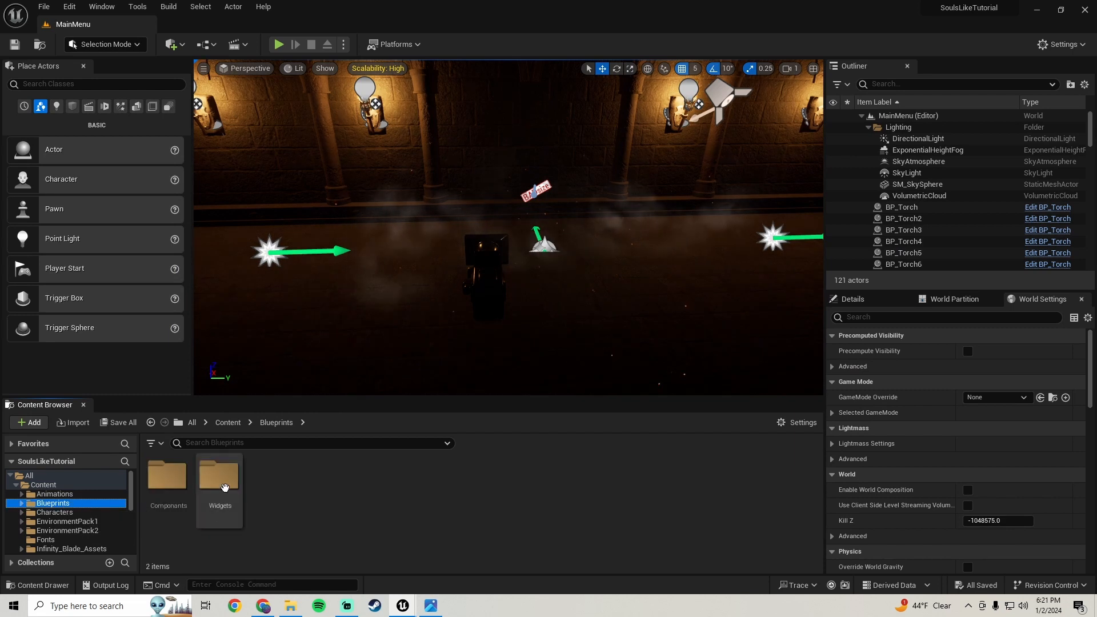
{"action": "double_click", "coordinate": [220, 477]}
{"action": "left_click", "coordinate": [181, 525]}
{"action": "double_click", "coordinate": [182, 524]}
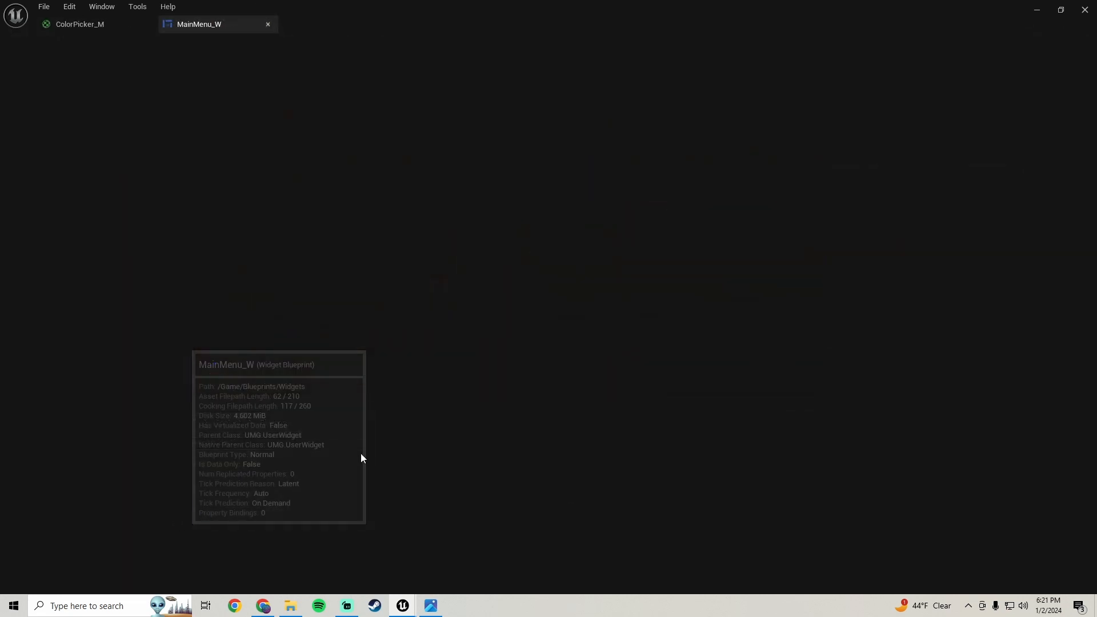
Step: Select SkinColorBorder, the border holding the Adjust Color button and the preset colors grid
{"action": "scroll", "coordinate": [540, 324], "scroll_direction": "down", "scroll_amount": 3}
{"action": "scroll", "coordinate": [519, 303], "scroll_direction": "up", "scroll_amount": 5}
{"action": "scroll", "coordinate": [519, 298], "scroll_direction": "up", "scroll_amount": 3}
{"action": "right_click_drag", "start_coordinate": [628, 299], "coordinate": [768, 262]}
{"action": "scroll", "coordinate": [748, 281], "scroll_direction": "down", "scroll_amount": 3}
{"action": "left_click", "coordinate": [533, 182]}
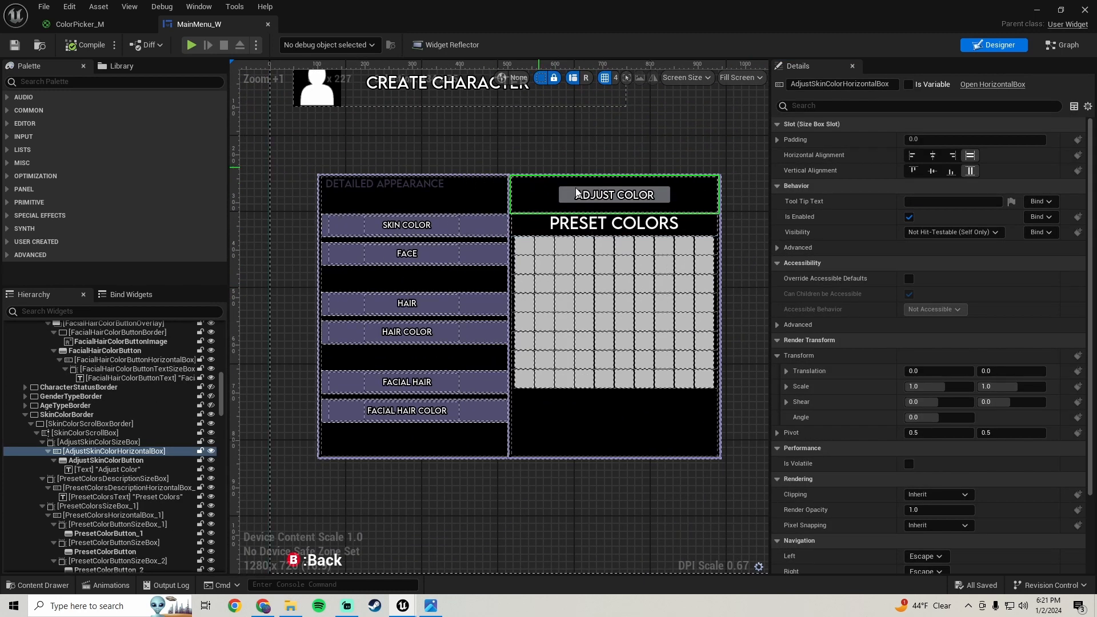
{"action": "right_click_drag", "start_coordinate": [625, 428], "coordinate": [543, 384]}
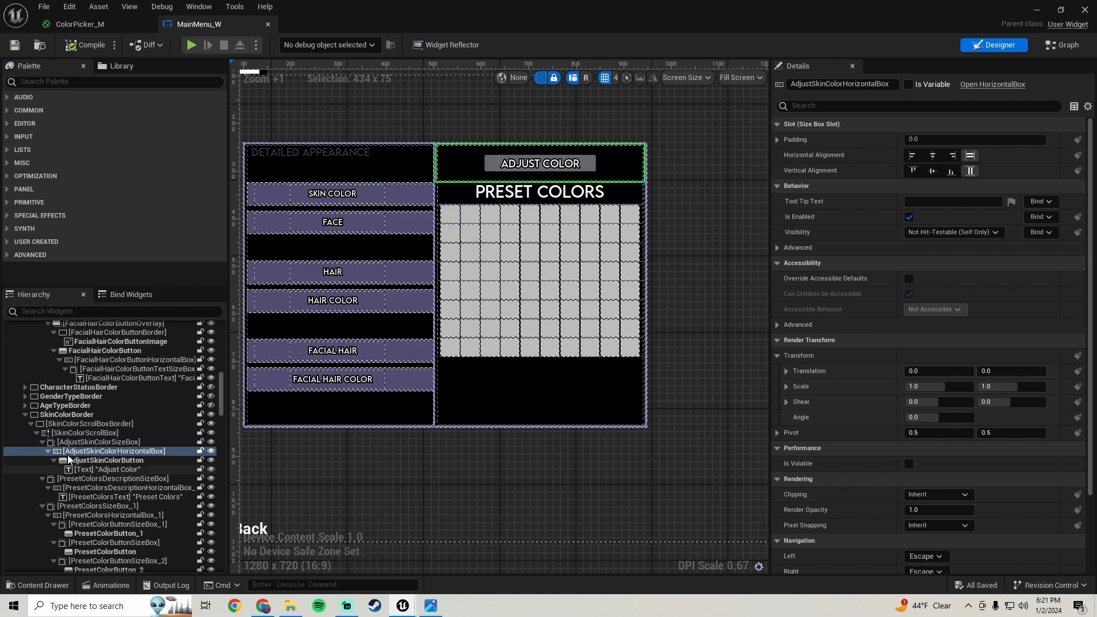
{"action": "left_click", "coordinate": [62, 415]}
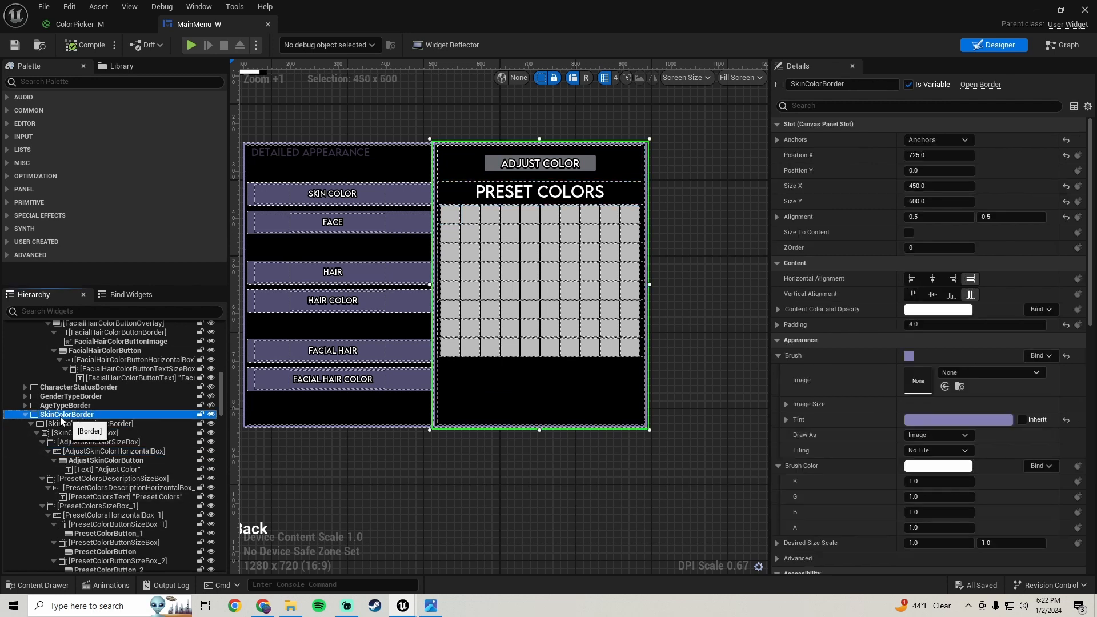
Step: Collapse the preset colors description box and every preset color row inside SkinColorBorder's widget tree
{"action": "left_click", "coordinate": [31, 424]}
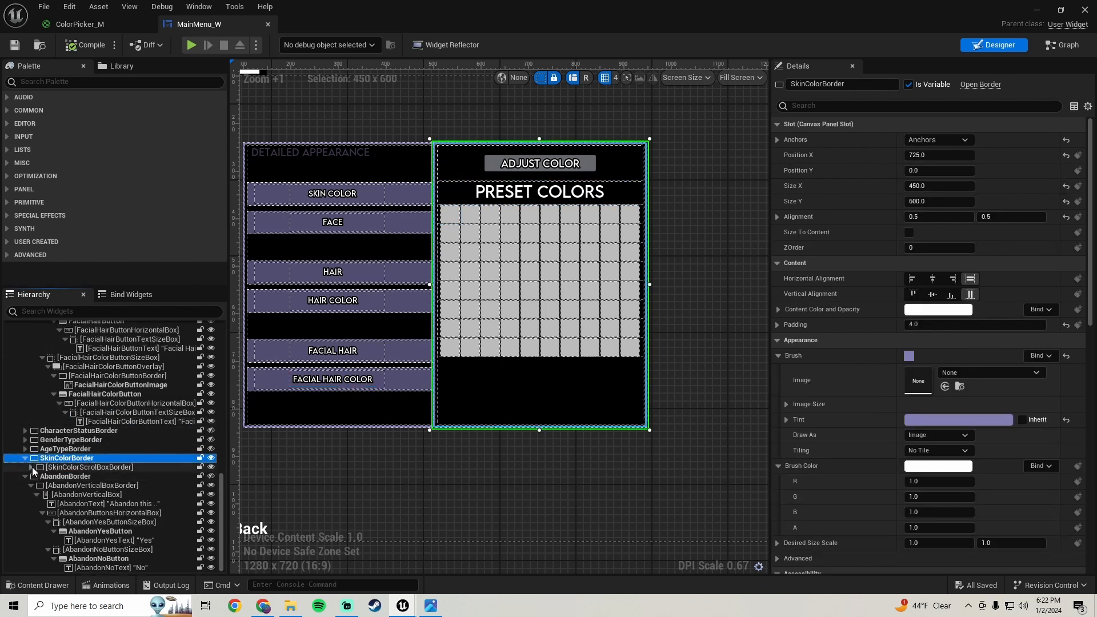
{"action": "left_click", "coordinate": [31, 466]}
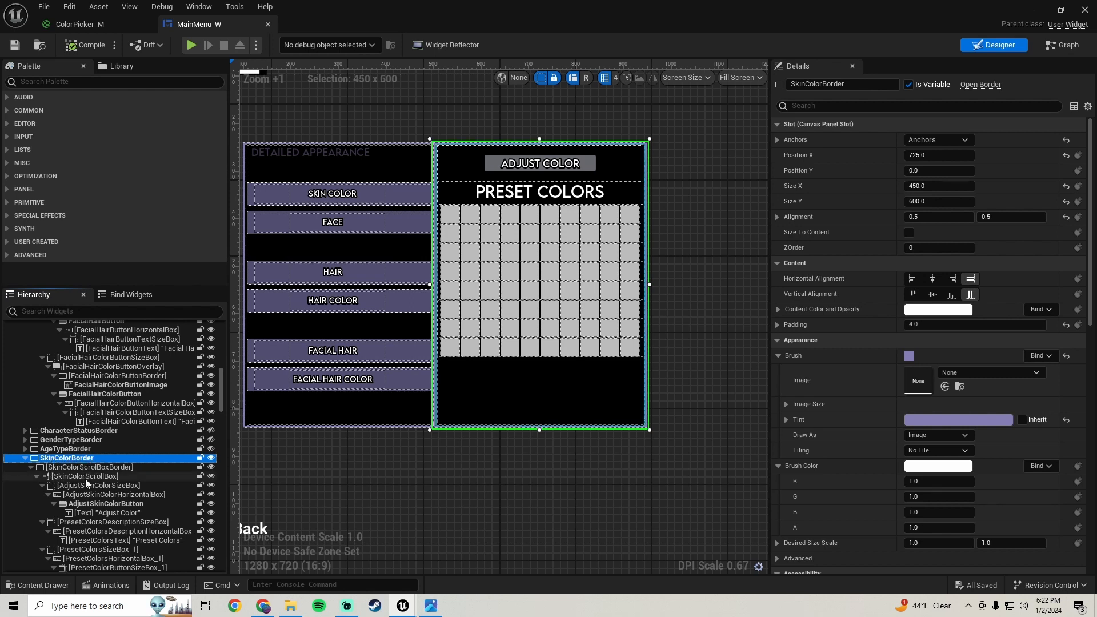
{"action": "scroll", "coordinate": [84, 479], "scroll_direction": "down", "scroll_amount": 5}
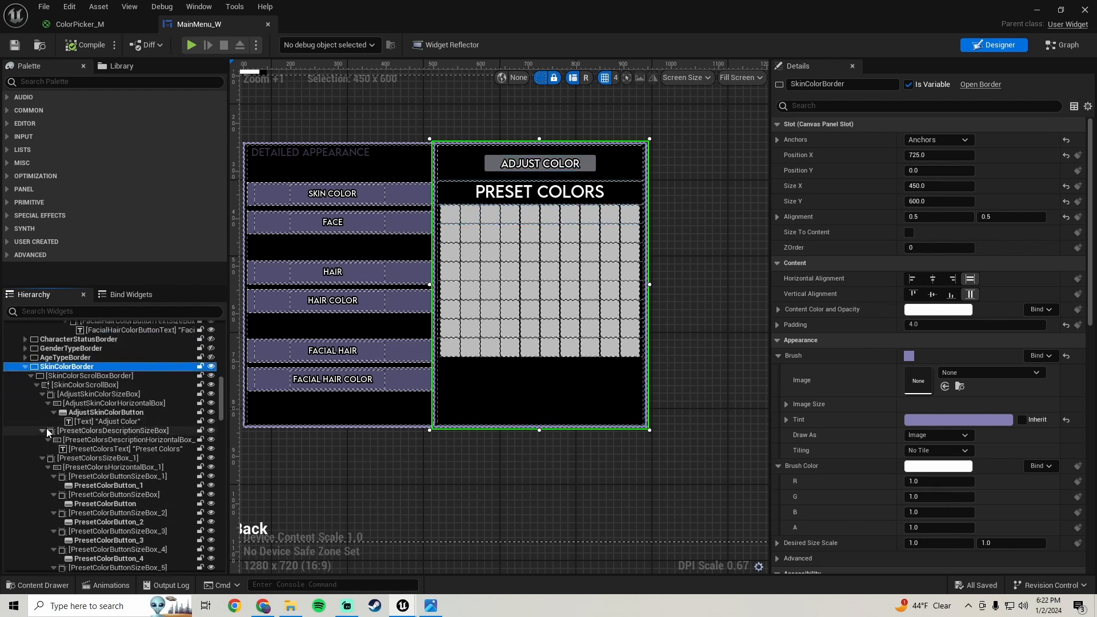
{"action": "left_click", "coordinate": [43, 430]}
{"action": "left_click", "coordinate": [43, 440]}
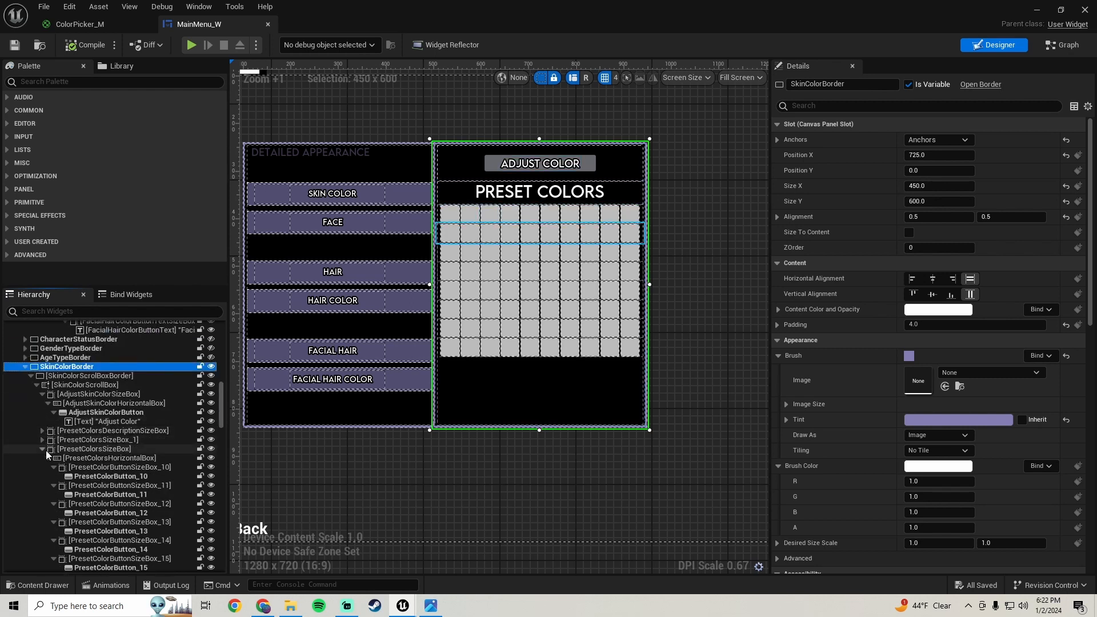
{"action": "left_click", "coordinate": [43, 450]}
{"action": "left_click", "coordinate": [43, 458]}
{"action": "left_click", "coordinate": [43, 466]}
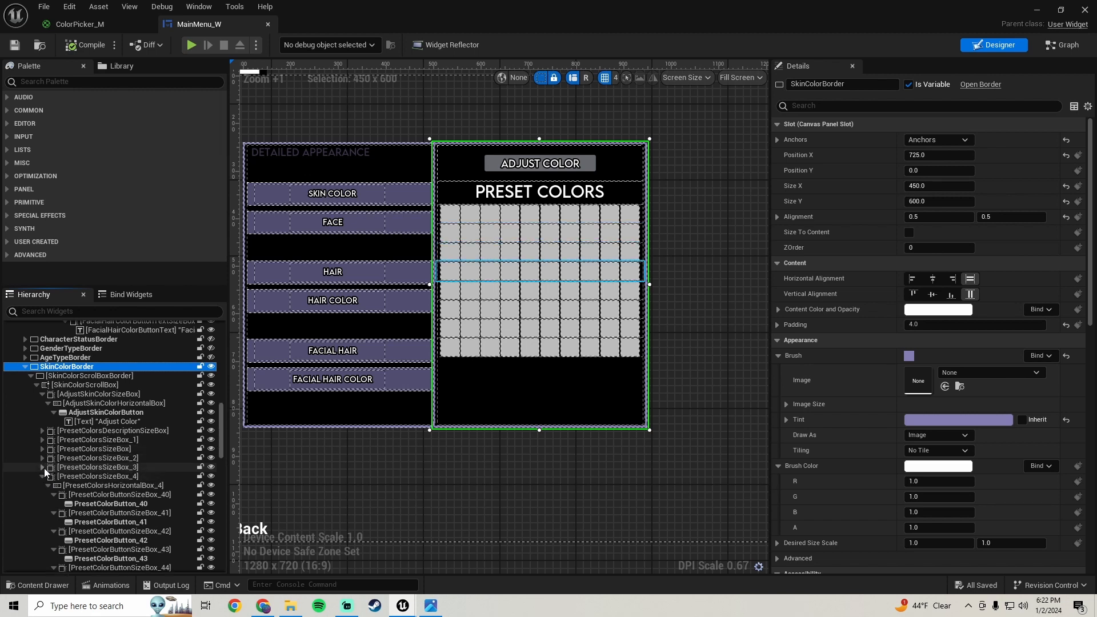
{"action": "left_click", "coordinate": [43, 476]}
{"action": "left_click", "coordinate": [42, 485]}
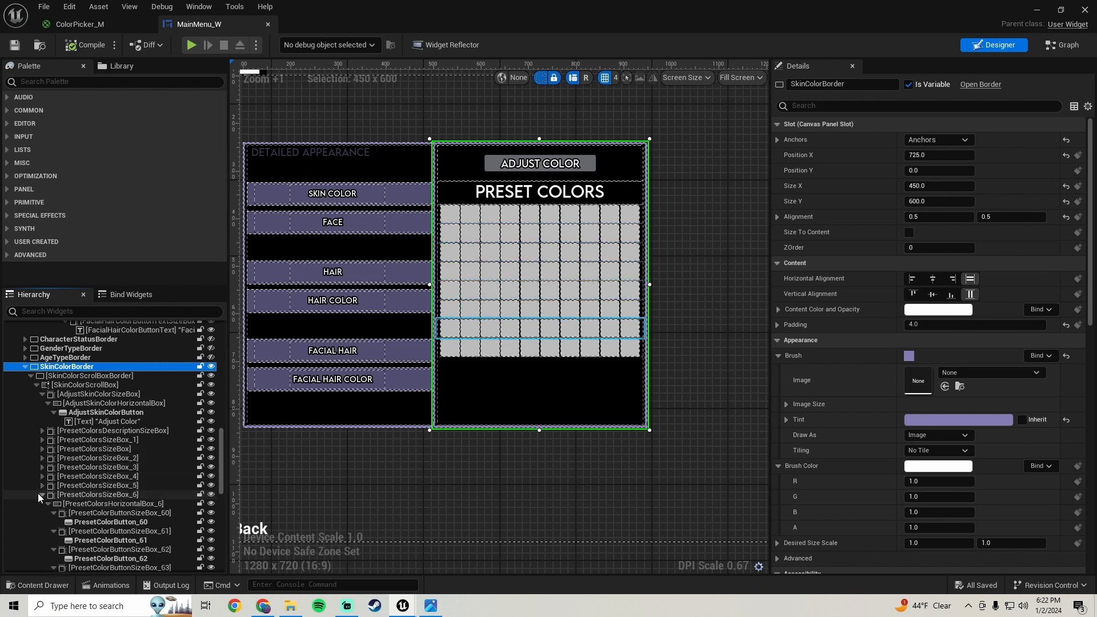
{"action": "left_click", "coordinate": [42, 494]}
{"action": "left_click", "coordinate": [42, 503]}
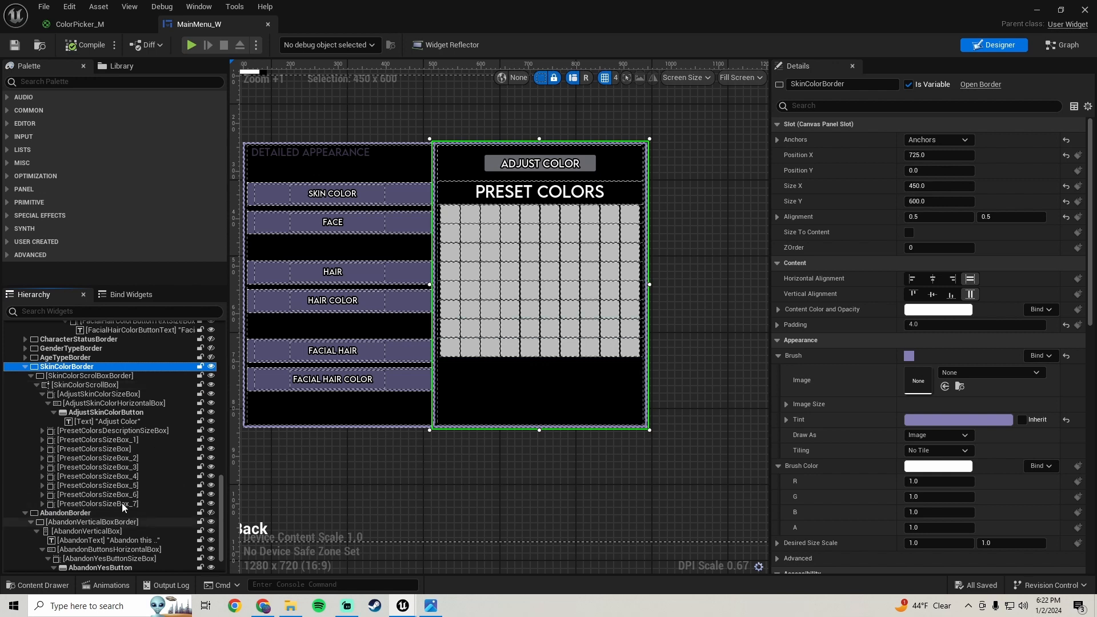
Step: Duplicate SkinColorBorder together with all of its child widgets
{"action": "right_click", "coordinate": [74, 368]}
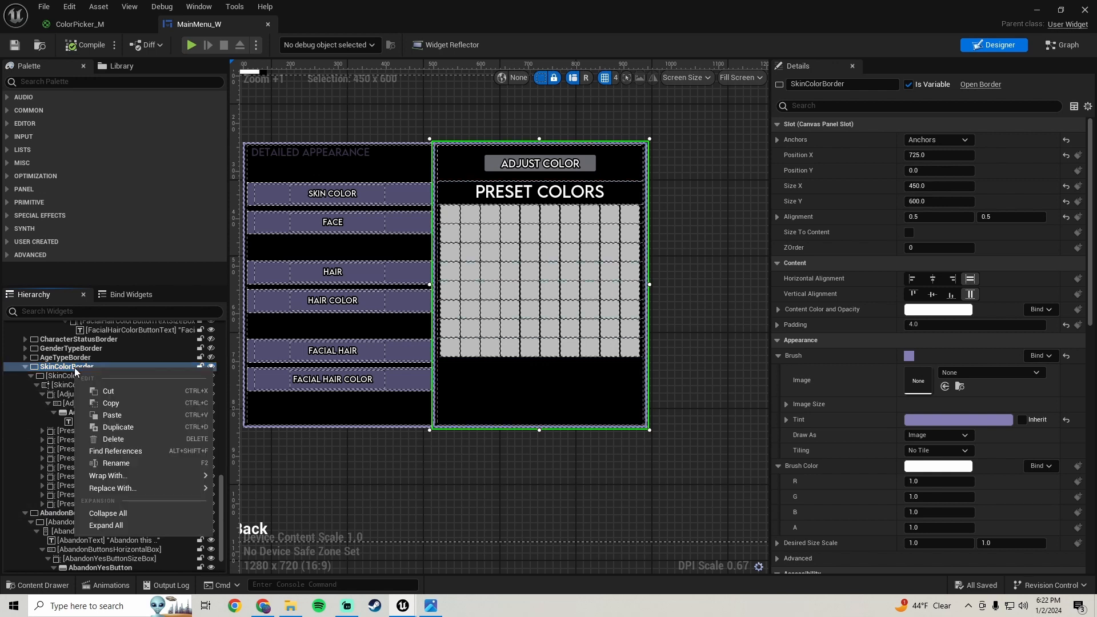
{"action": "left_click", "coordinate": [120, 427]}
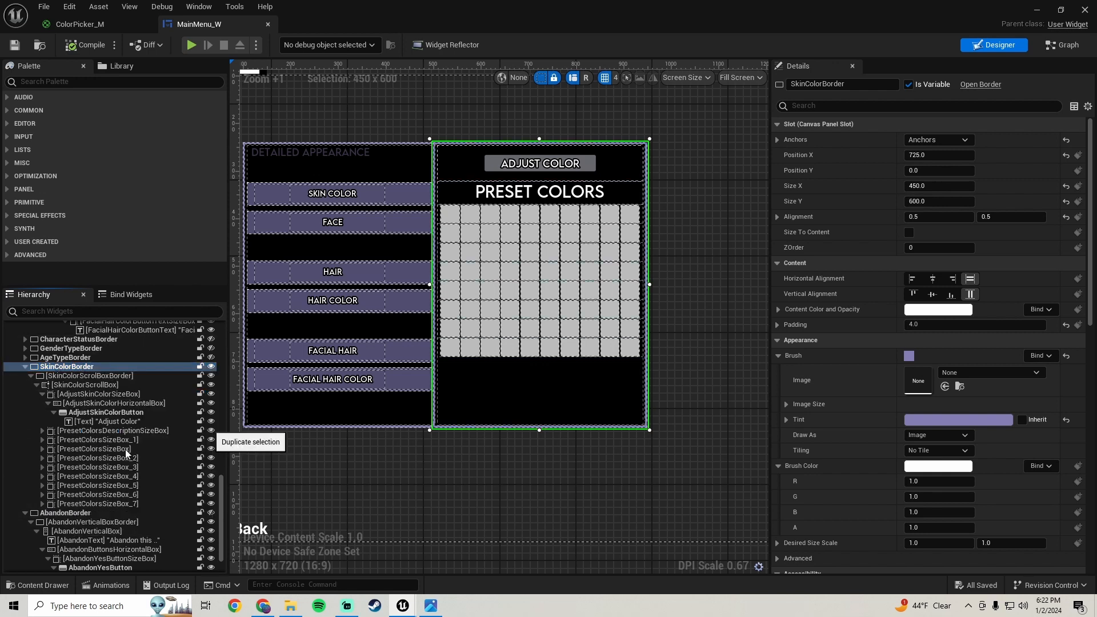
{"action": "scroll", "coordinate": [125, 434], "scroll_direction": "down", "scroll_amount": 2}
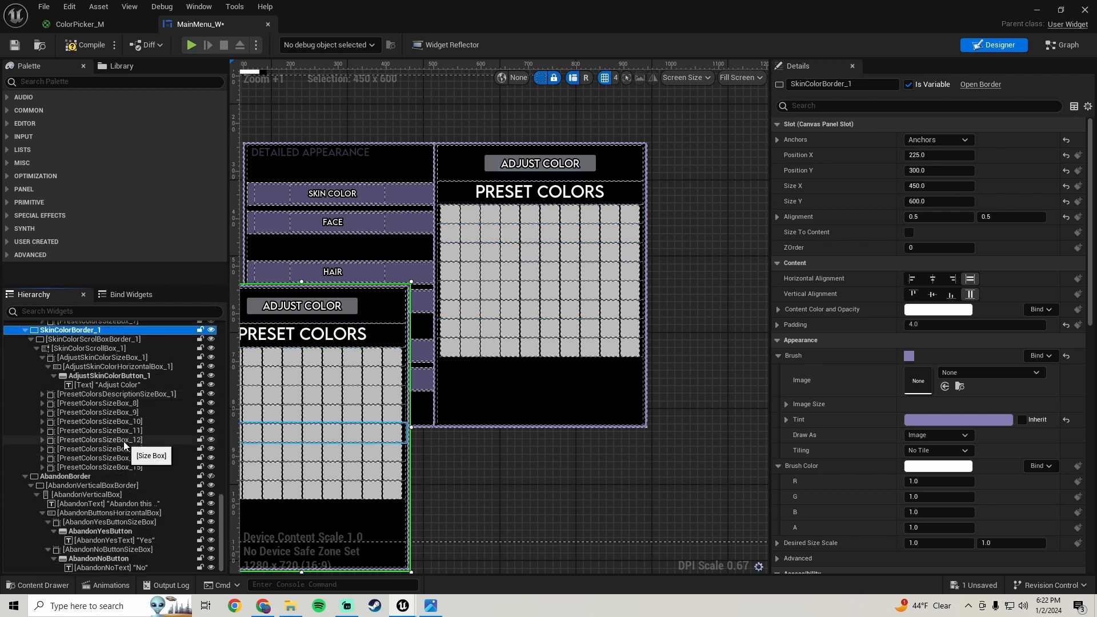
{"action": "scroll", "coordinate": [128, 481], "scroll_direction": "up", "scroll_amount": 3}
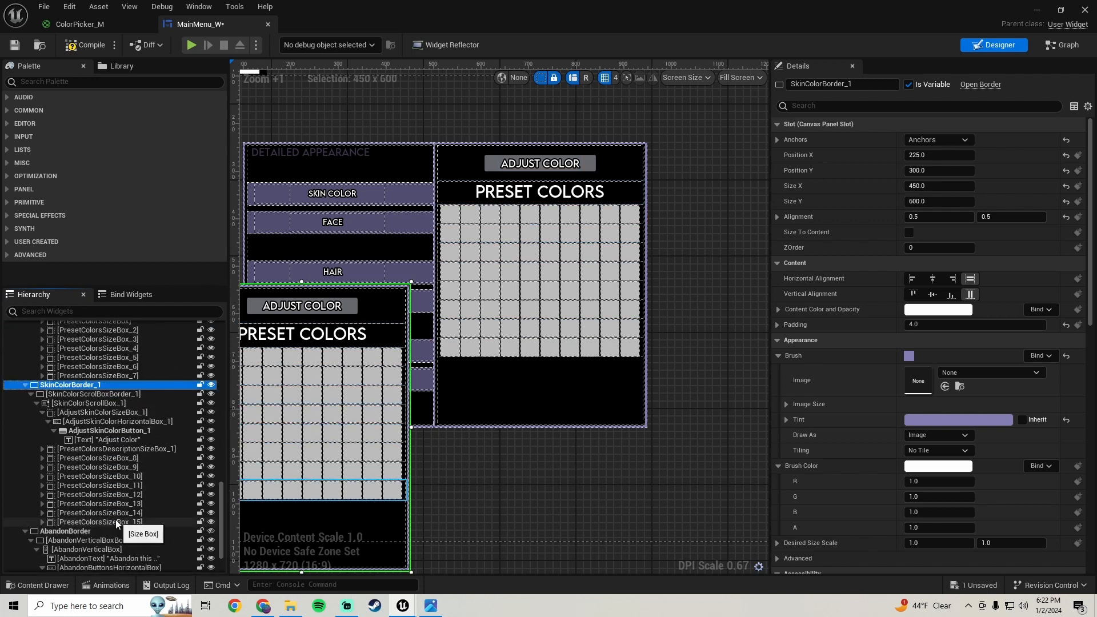
Step: Delete all eight duplicated preset color rows, PresetColorsSizeBox_8 through PresetColorsSizeBox_15, from SkinColorBorder_1
{"action": "left_click", "coordinate": [116, 522]}
{"action": "key", "text": "Delete"}
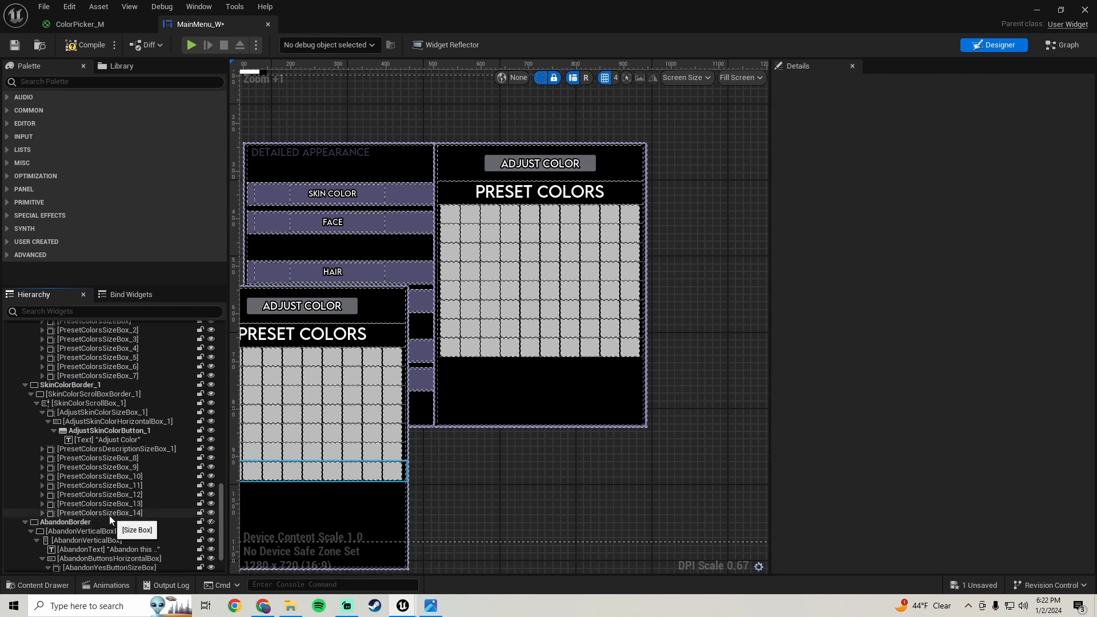
{"action": "left_click", "coordinate": [108, 515]}
{"action": "key", "text": "Delete"}
{"action": "left_click", "coordinate": [118, 506]}
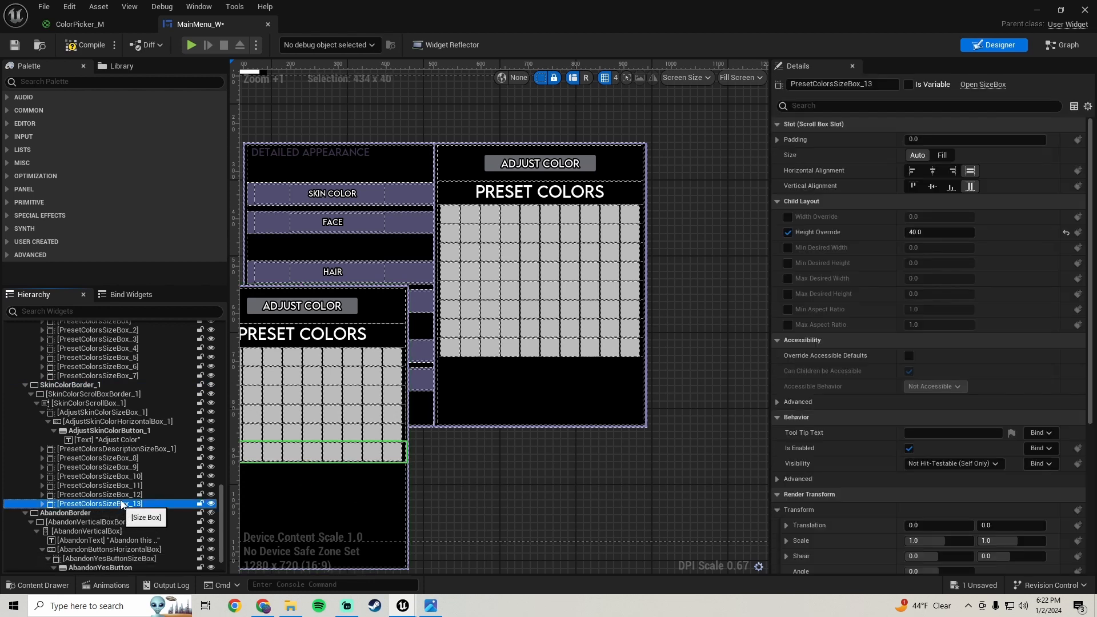
{"action": "key", "text": "Delete"}
{"action": "left_click", "coordinate": [122, 495]}
{"action": "key", "text": "Delete"}
{"action": "left_click", "coordinate": [122, 486]}
{"action": "key", "text": "Delete"}
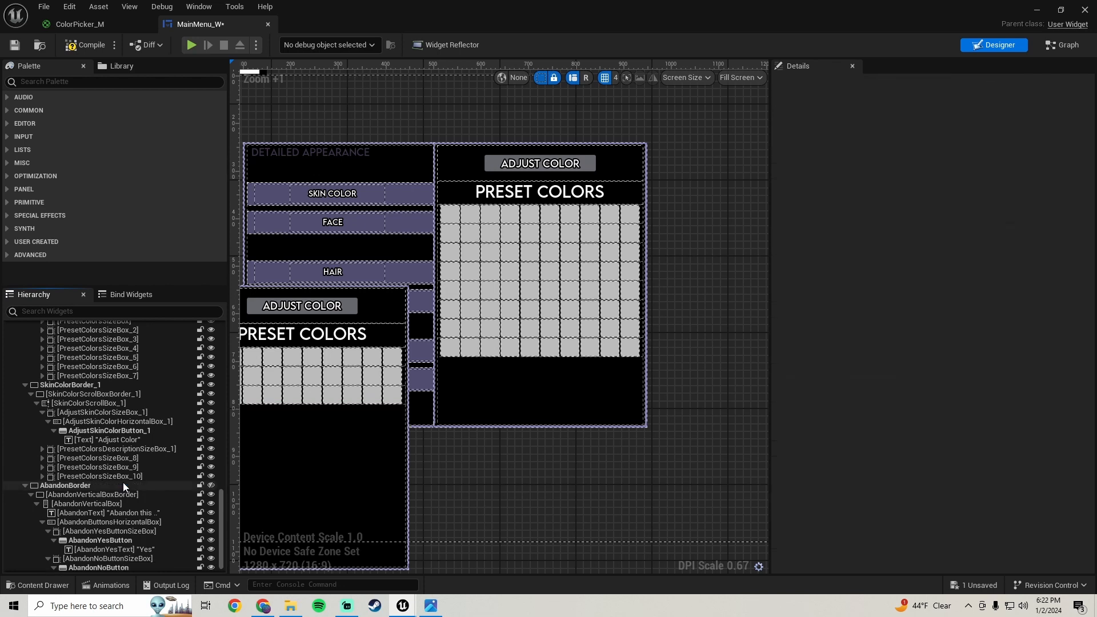
{"action": "left_click", "coordinate": [122, 478]}
{"action": "key", "text": "Delete"}
{"action": "left_click", "coordinate": [126, 468]}
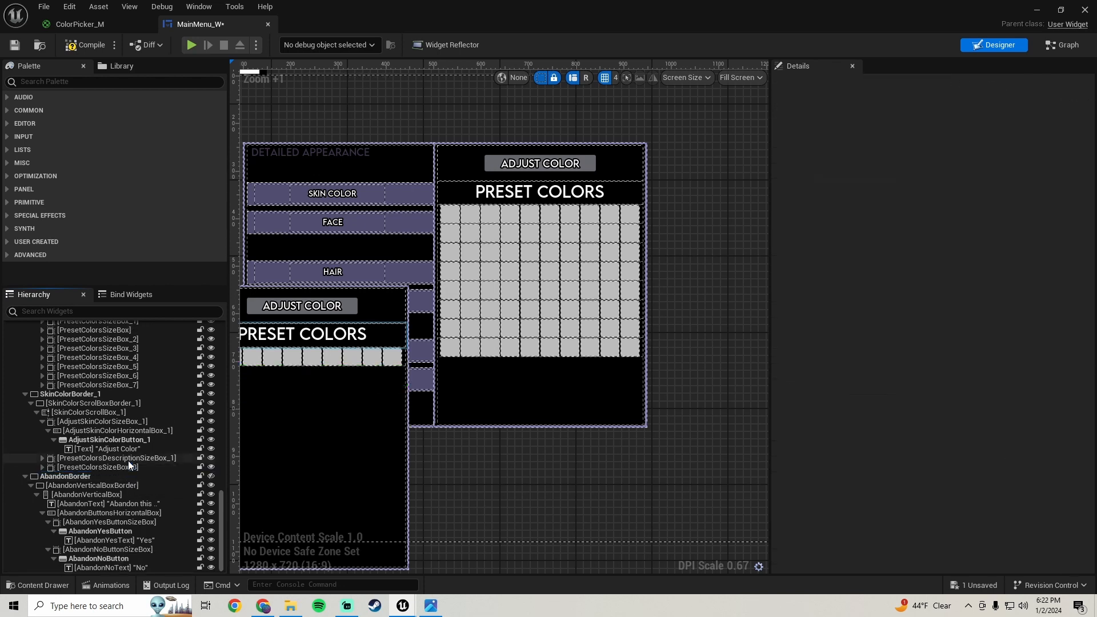
{"action": "key", "text": "Delete"}
{"action": "left_click", "coordinate": [121, 468]}
{"action": "key", "text": "Delete"}
Step: Rename the duplicated border SkinColorBorder_1 as AdjsutColorBorder
{"action": "scroll", "coordinate": [425, 421], "scroll_direction": "down", "scroll_amount": 3}
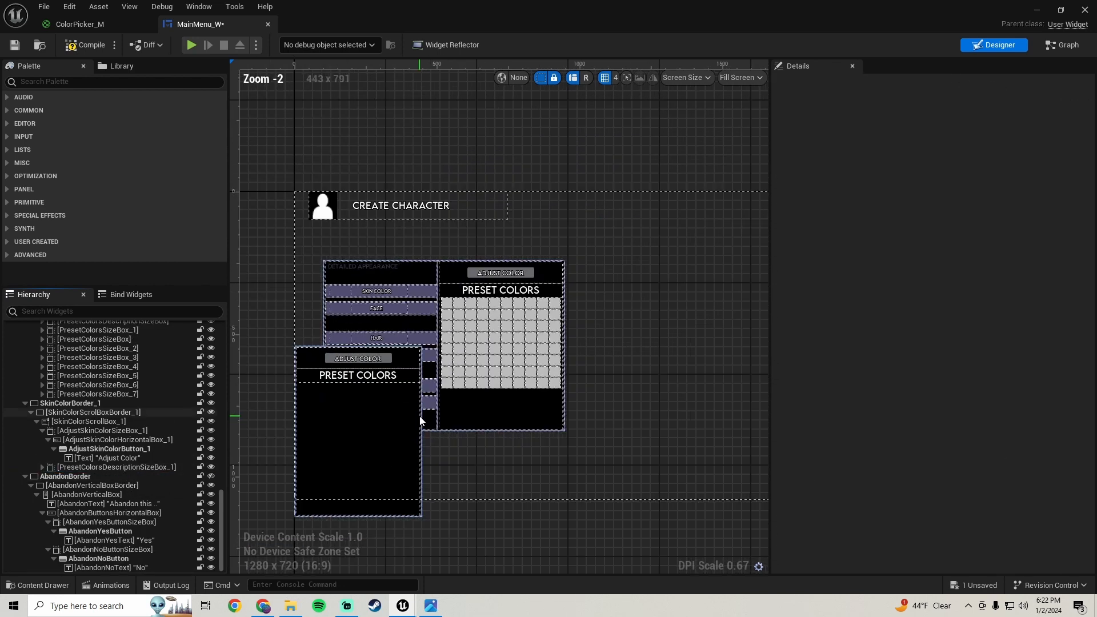
{"action": "right_click_drag", "start_coordinate": [421, 419], "coordinate": [430, 372]}
{"action": "scroll", "coordinate": [416, 384], "scroll_direction": "up", "scroll_amount": 4}
{"action": "scroll", "coordinate": [416, 384], "scroll_direction": "down", "scroll_amount": 2}
{"action": "scroll", "coordinate": [433, 410], "scroll_direction": "up", "scroll_amount": 1}
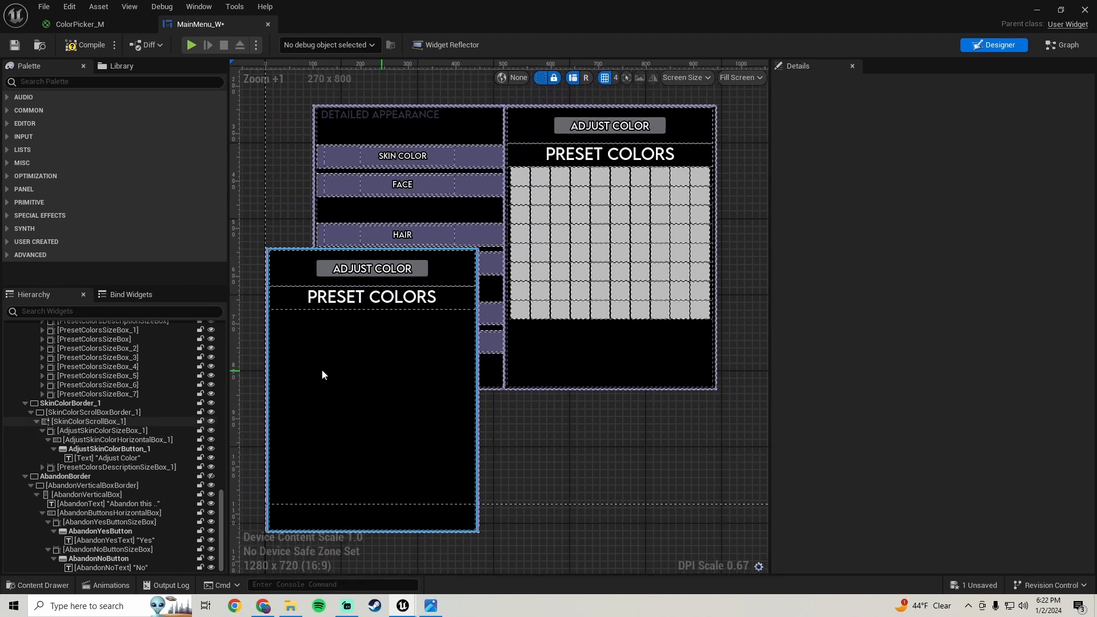
{"action": "left_click", "coordinate": [62, 404]}
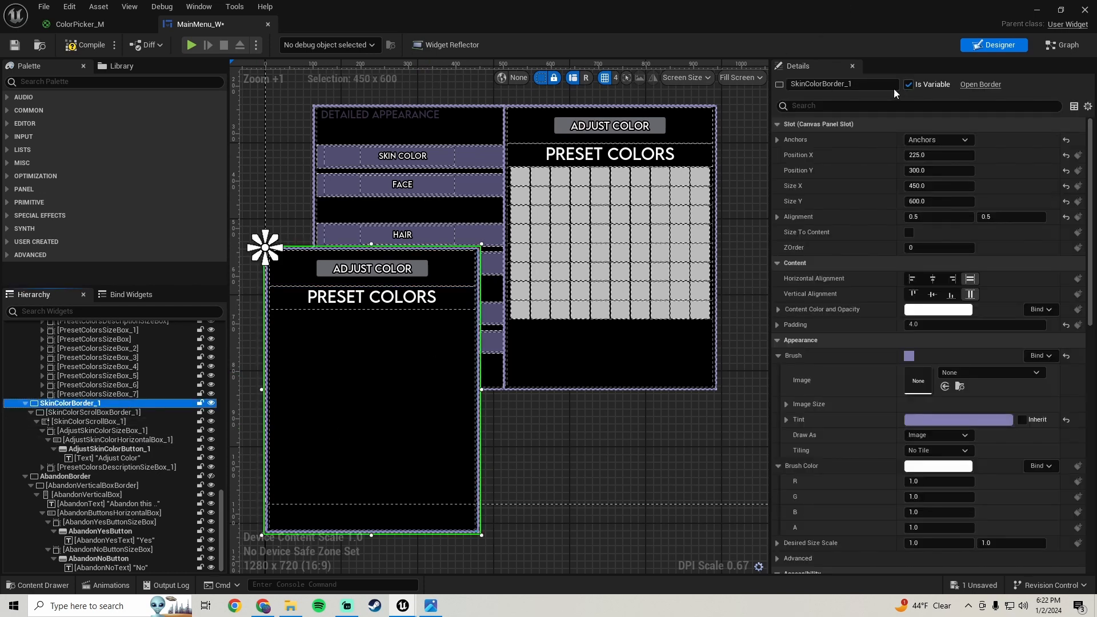
{"action": "left_click", "coordinate": [867, 86]}
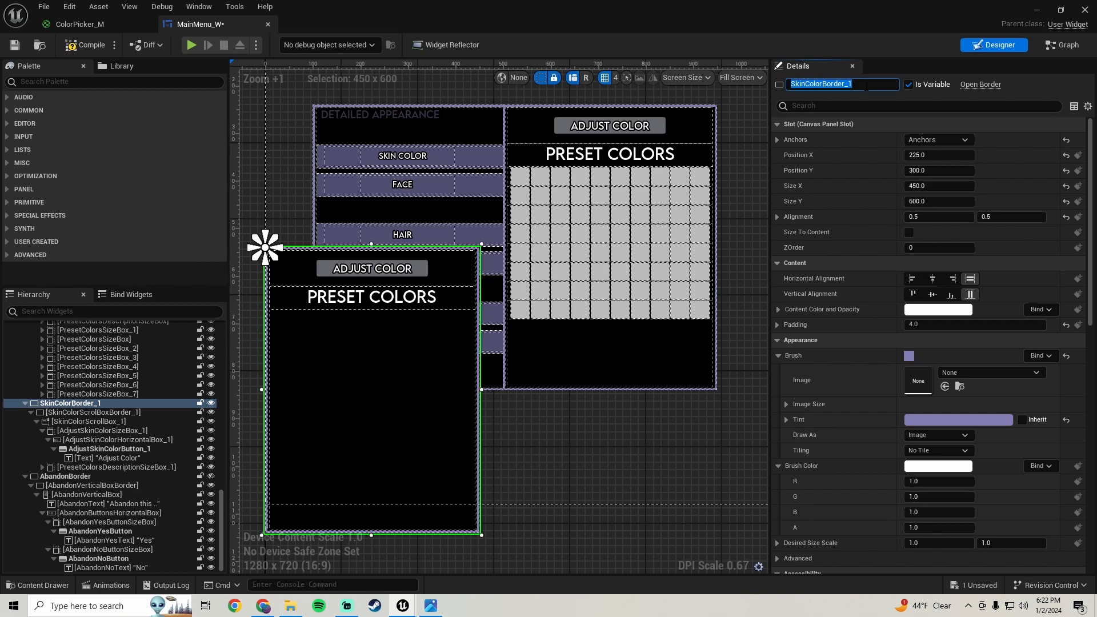
{"action": "type", "text": "Adjsut"}
{"action": "key", "text": "Return"}
Step: Rename SkinColorScrollBoxBorder_1, the inner border of the duplicated panel, as AdjustColorScrollBoxBorder
{"action": "left_click", "coordinate": [87, 413]}
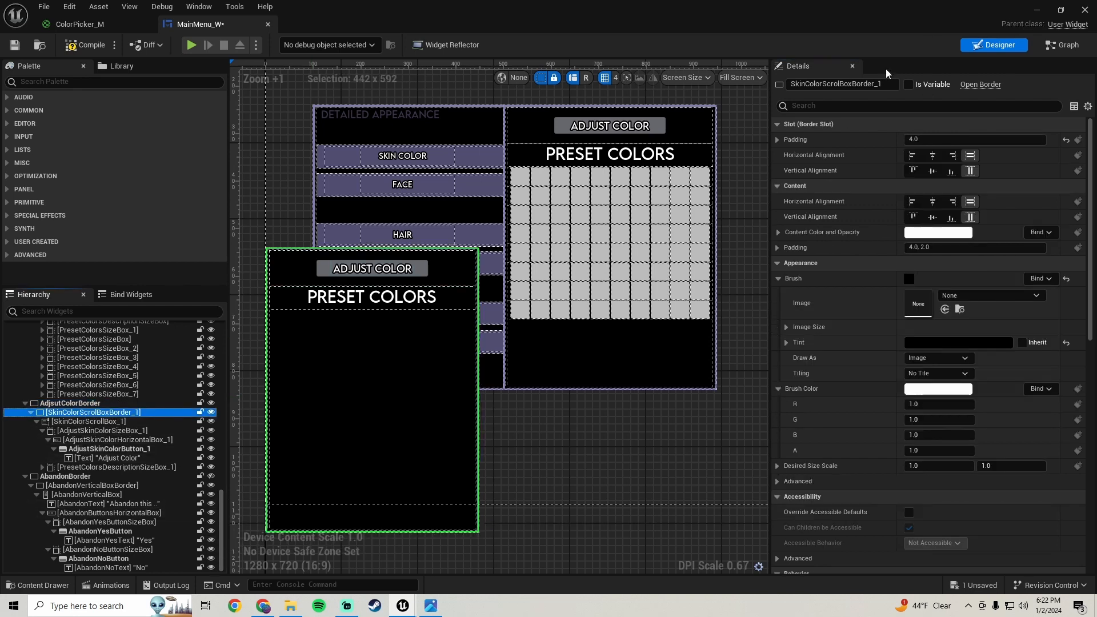
{"action": "left_click", "coordinate": [879, 84]}
{"action": "left_click_drag", "start_coordinate": [878, 84], "coordinate": [884, 84]}
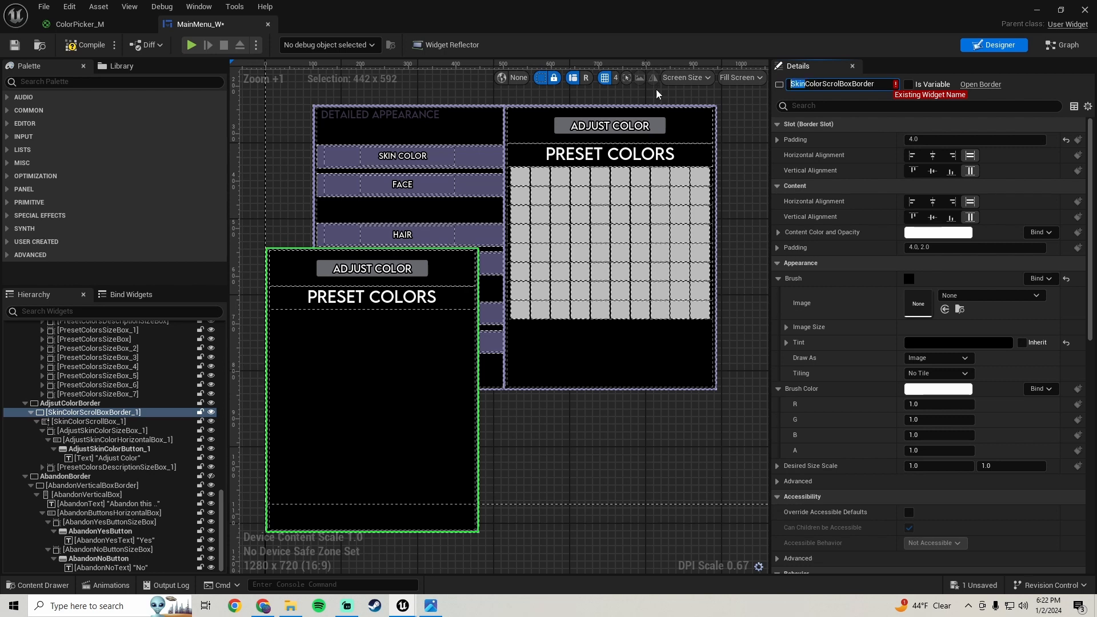
{"action": "type", "text": "Adjsu"}
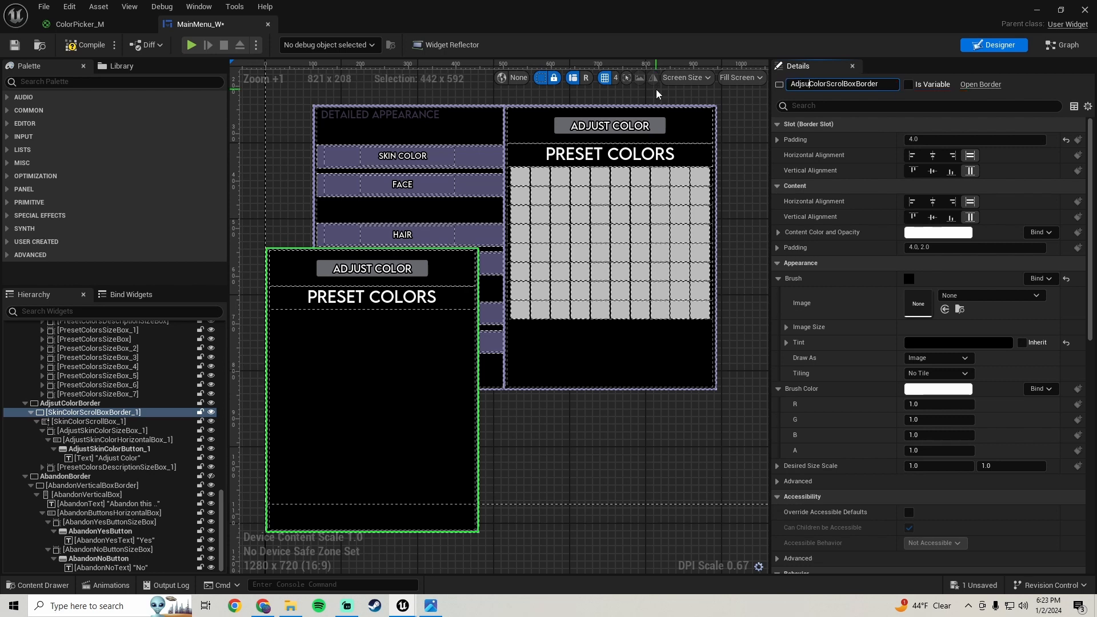
{"action": "type", "text": "t"}
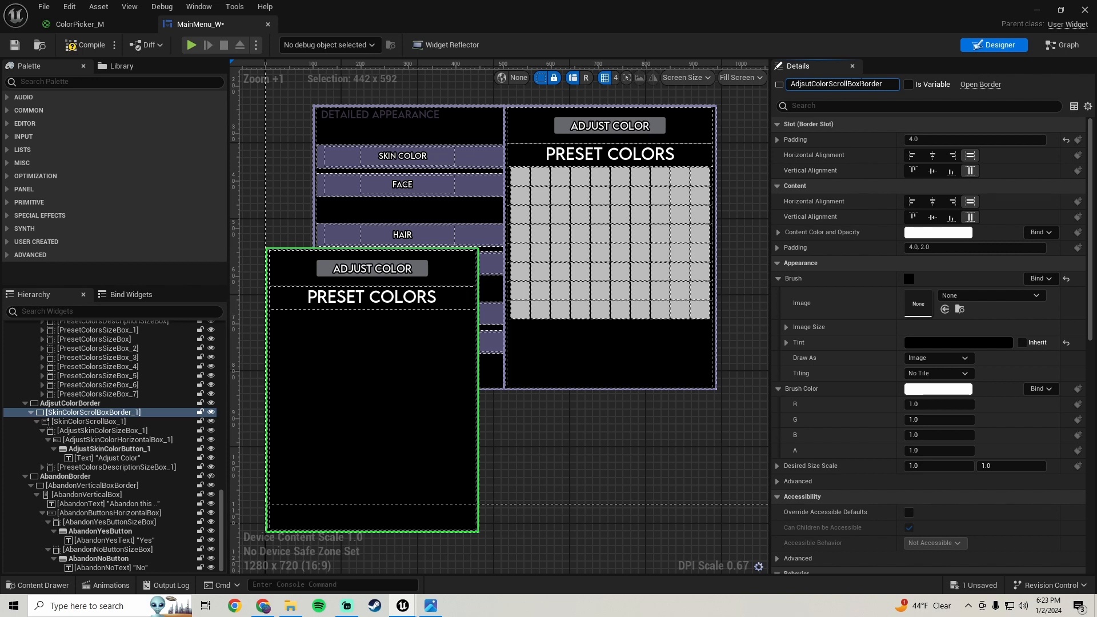
{"action": "key", "text": "Return"}
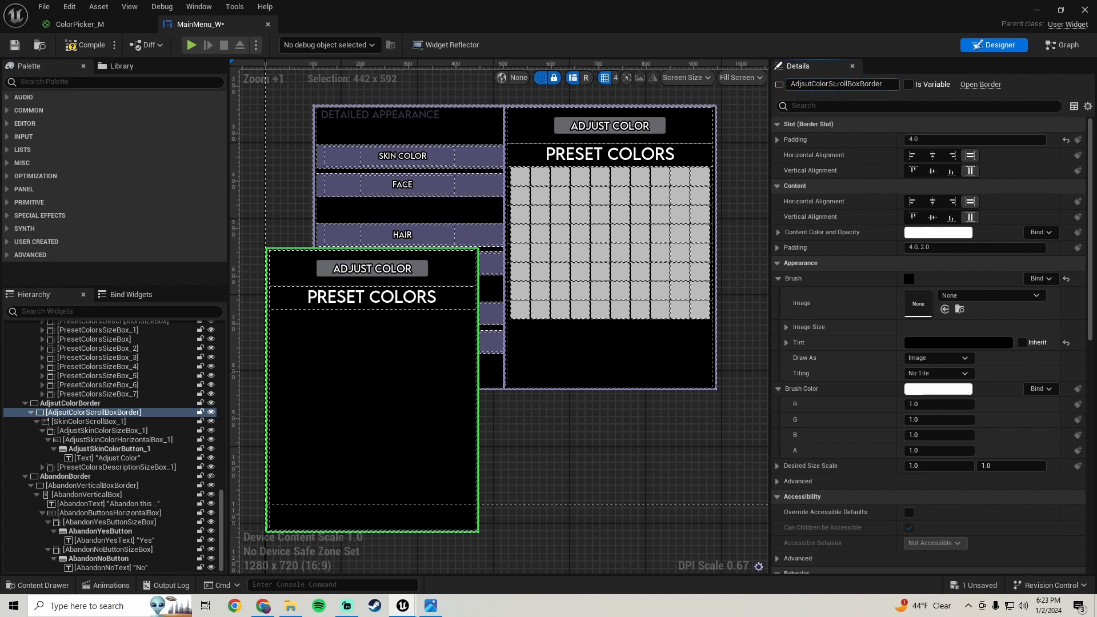
{"action": "left_click", "coordinate": [822, 84]}
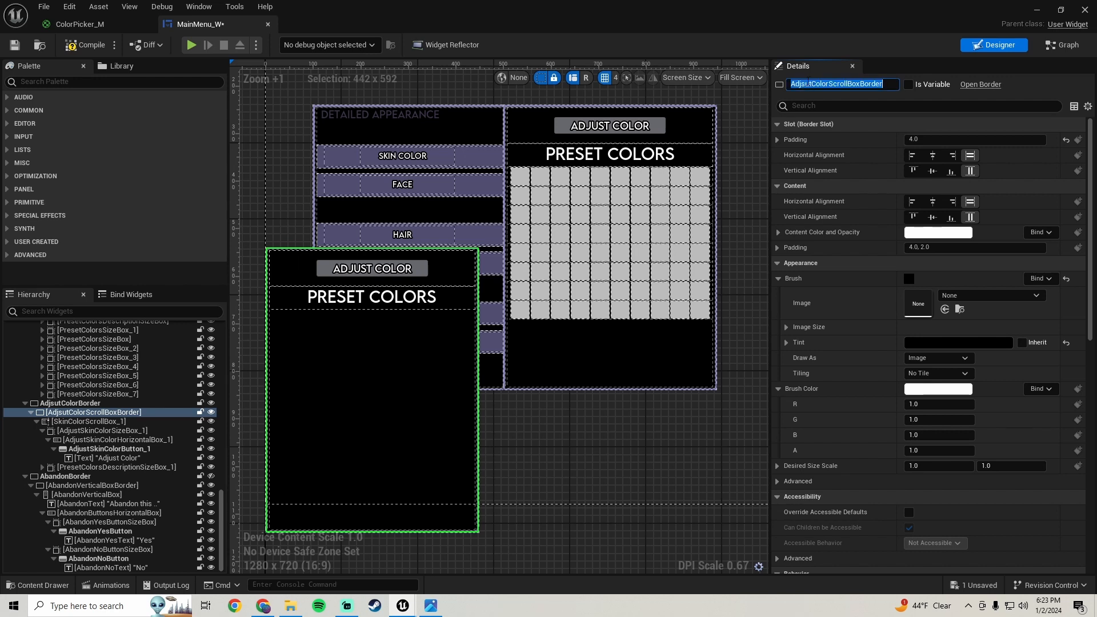
{"action": "left_click", "coordinate": [808, 84]}
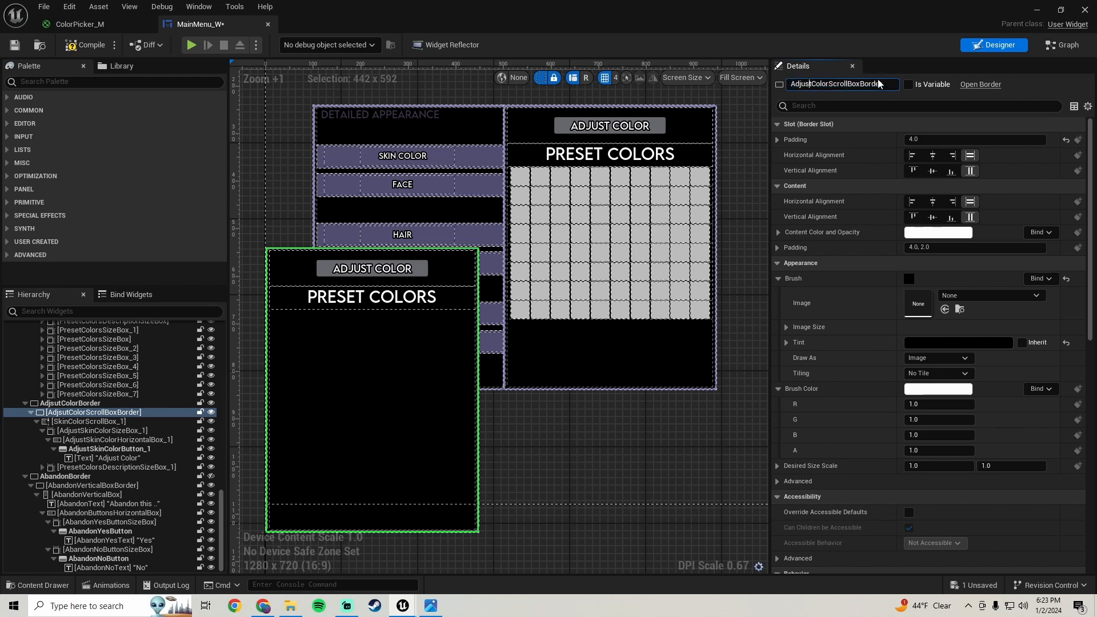
{"action": "key", "text": "Return"}
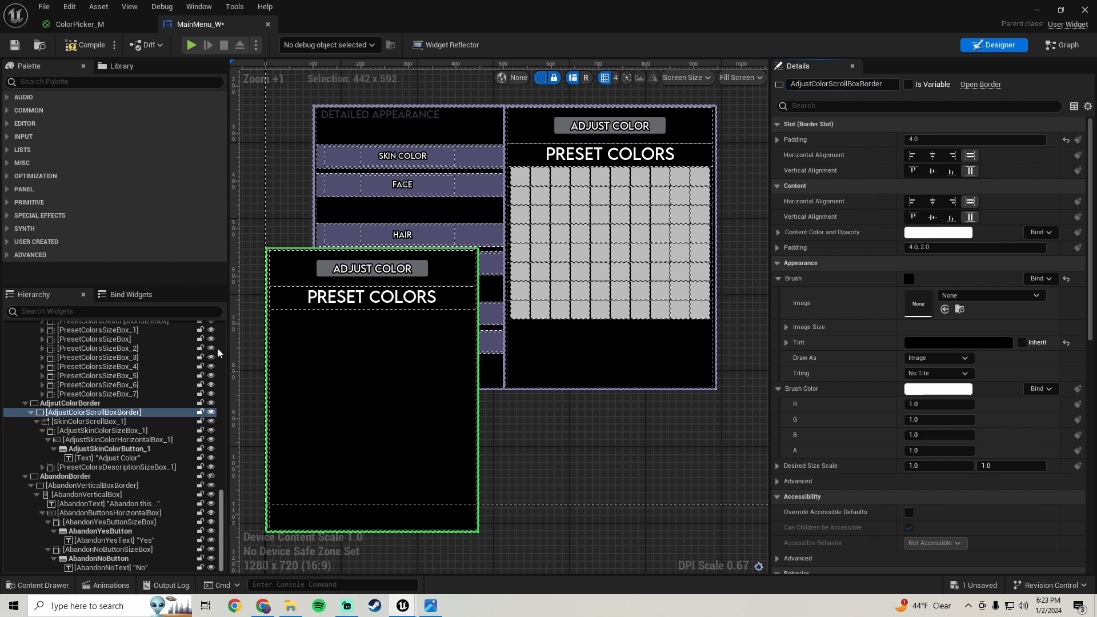
Step: Rename the scroll box SkinColorScrollBox_1 as AdjustColorScrollBox
{"action": "left_click", "coordinate": [82, 422]}
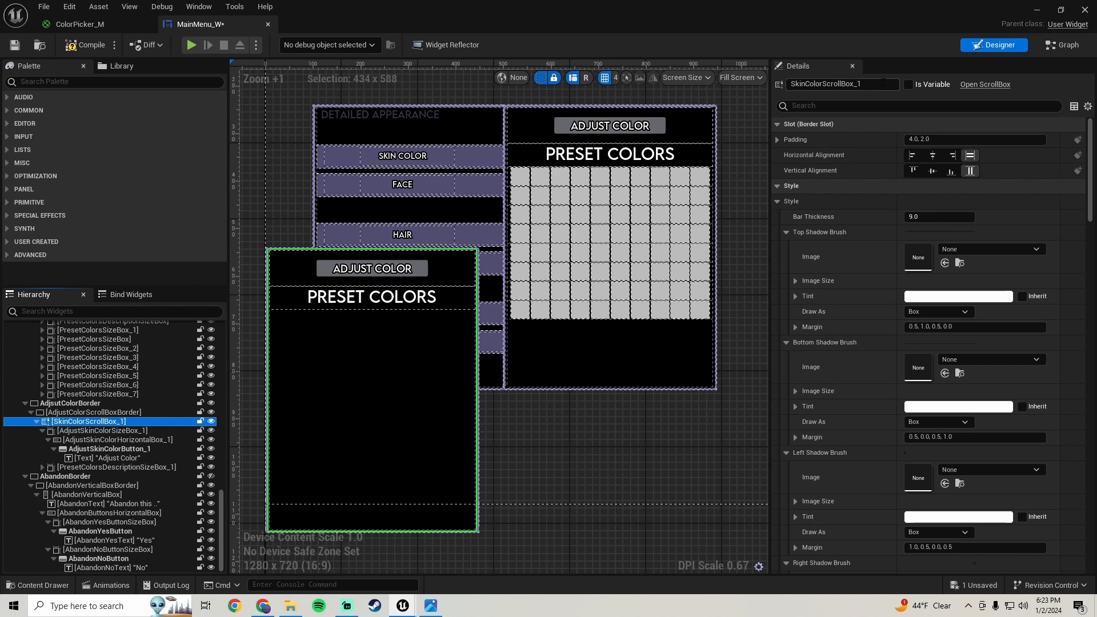
{"action": "left_click", "coordinate": [808, 84]}
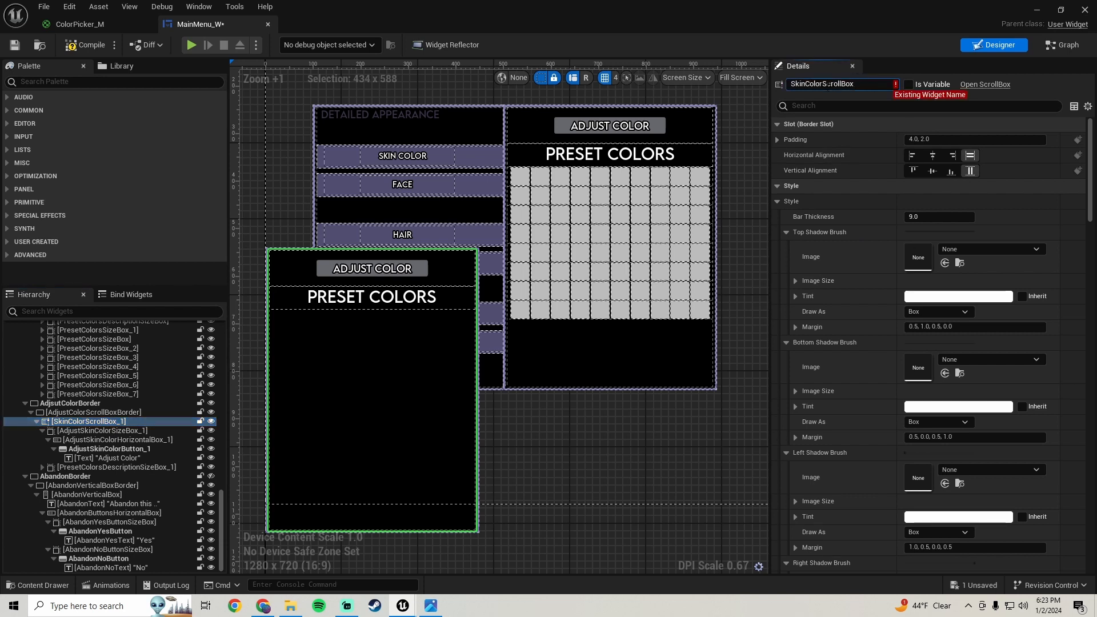
{"action": "type", "text": "Adjust"}
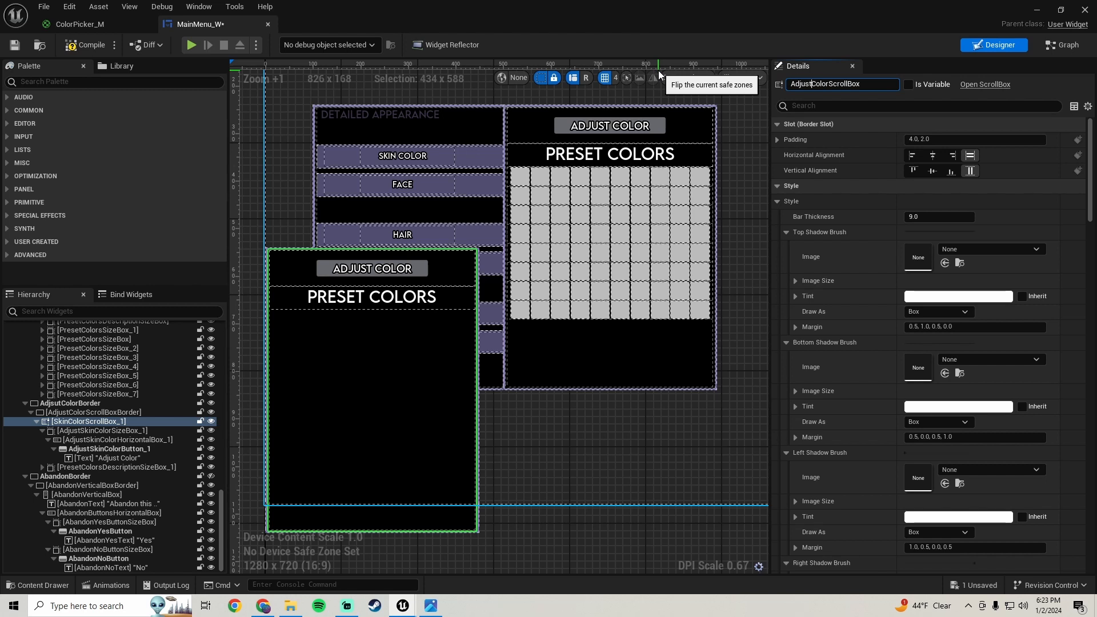
{"action": "key", "text": "Return"}
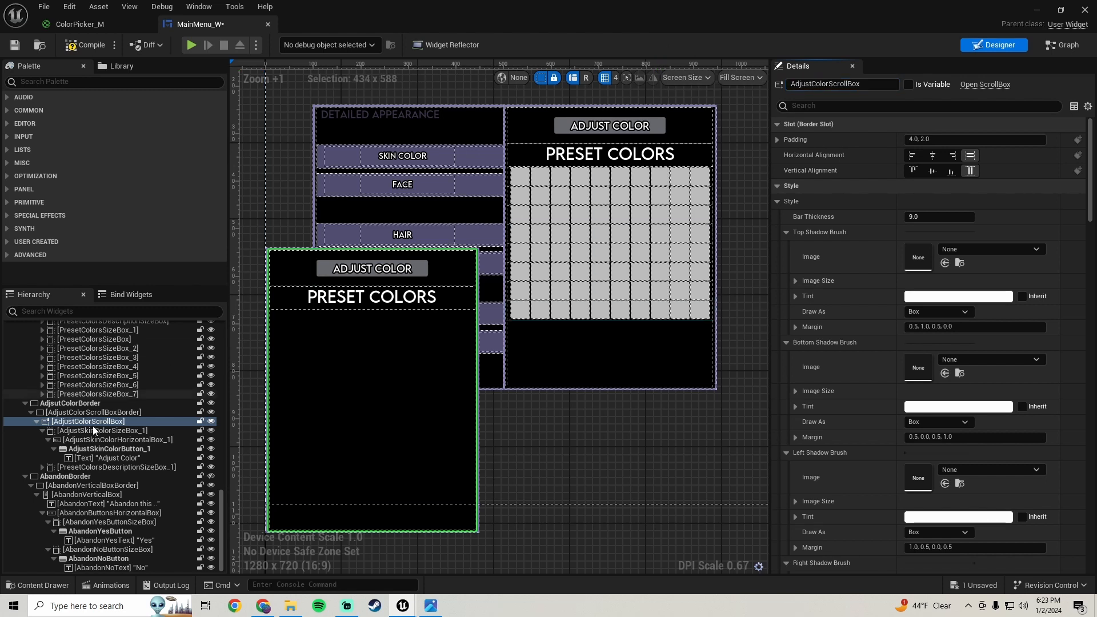
Step: Reset the Position Y of AdjsutColorBorder to its default of 0
{"action": "left_click", "coordinate": [116, 432]}
{"action": "scroll", "coordinate": [578, 395], "scroll_direction": "down", "scroll_amount": 2}
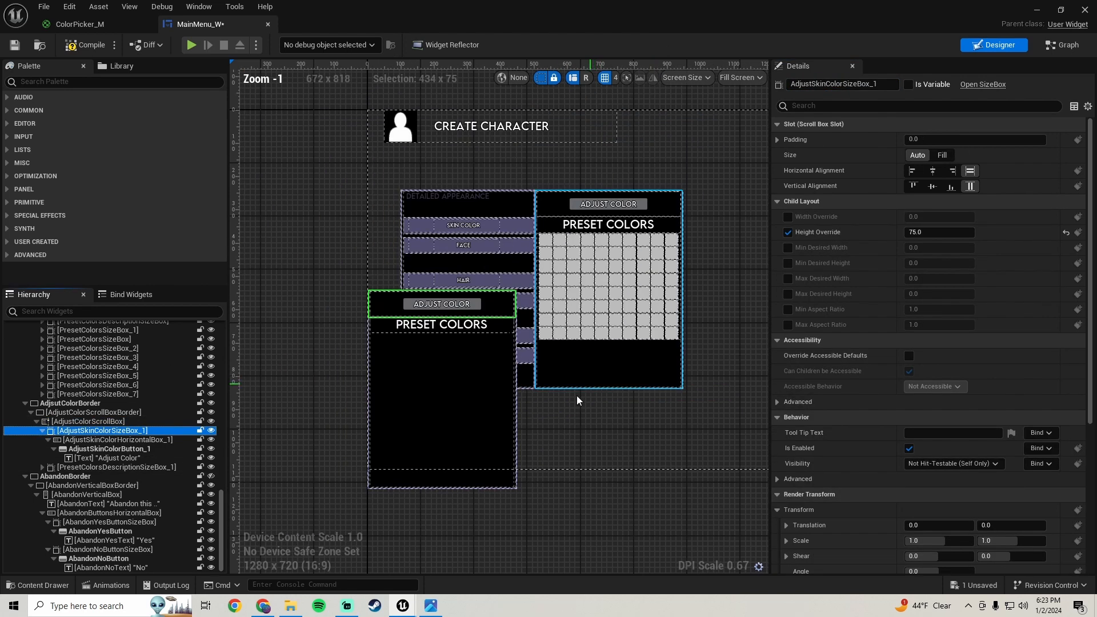
{"action": "scroll", "coordinate": [577, 396], "scroll_direction": "up", "scroll_amount": 2}
{"action": "left_click", "coordinate": [85, 405]}
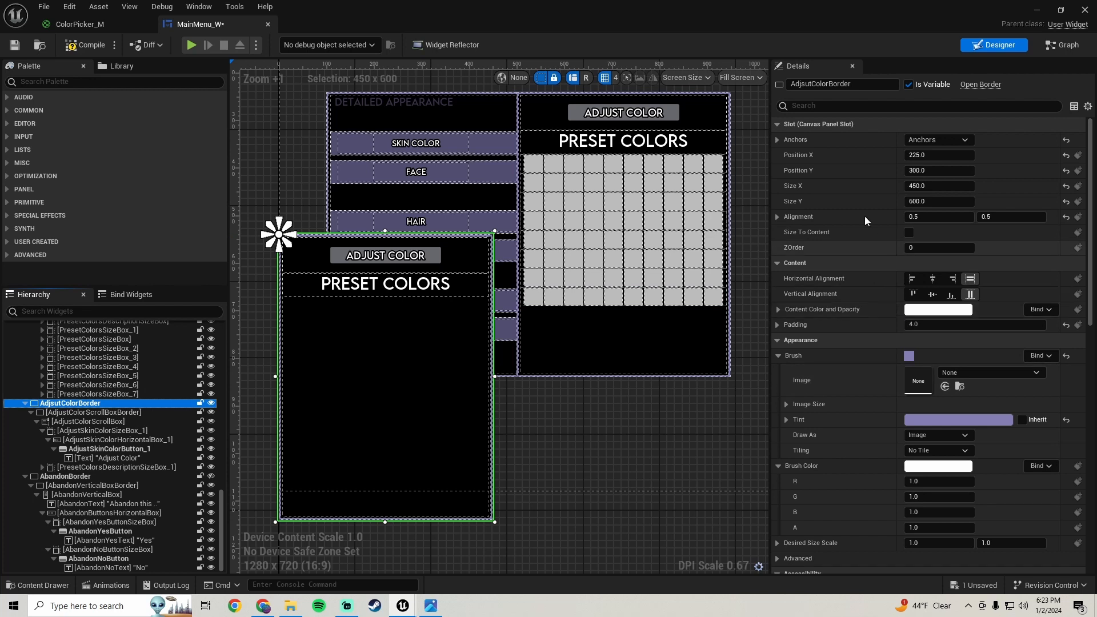
{"action": "left_click", "coordinate": [1065, 172]}
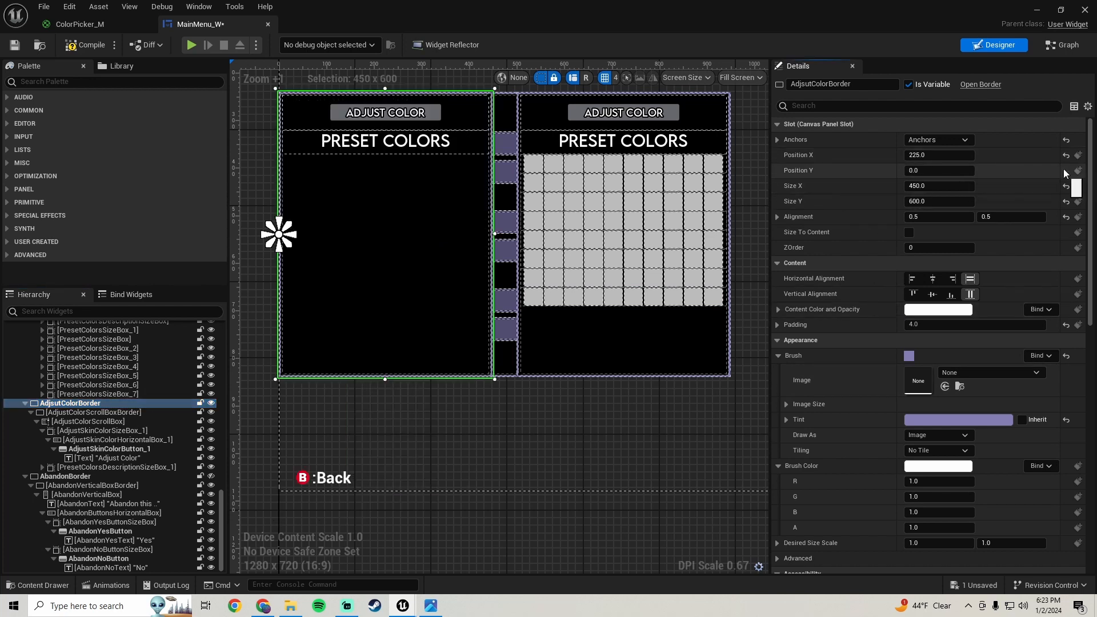
Step: Set the Position X of AdjsutColorBorder to 725 to match SkinColorBorder, and save the widget
{"action": "right_click_drag", "start_coordinate": [585, 220], "coordinate": [572, 292]}
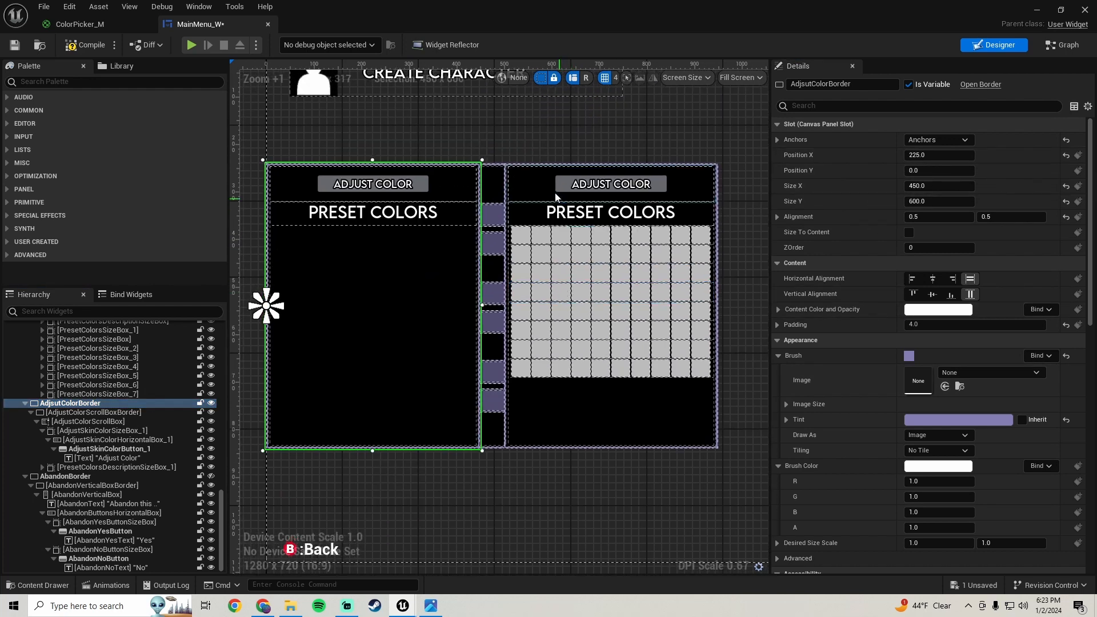
{"action": "left_click", "coordinate": [534, 171]}
{"action": "left_click", "coordinate": [67, 415]}
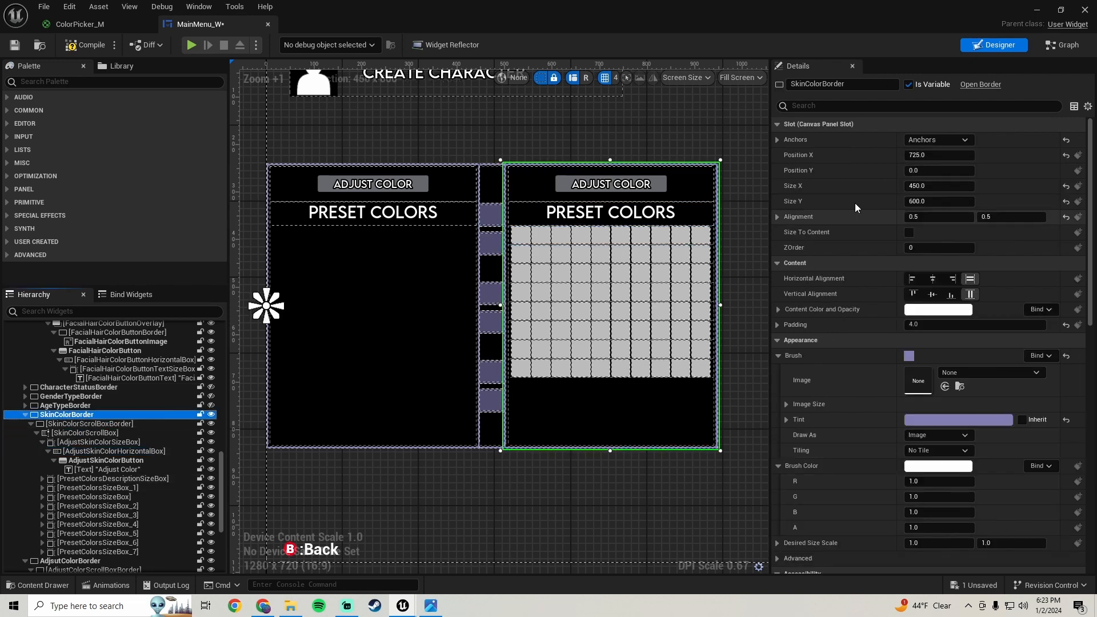
{"action": "left_click", "coordinate": [343, 282]}
{"action": "left_click", "coordinate": [92, 434]}
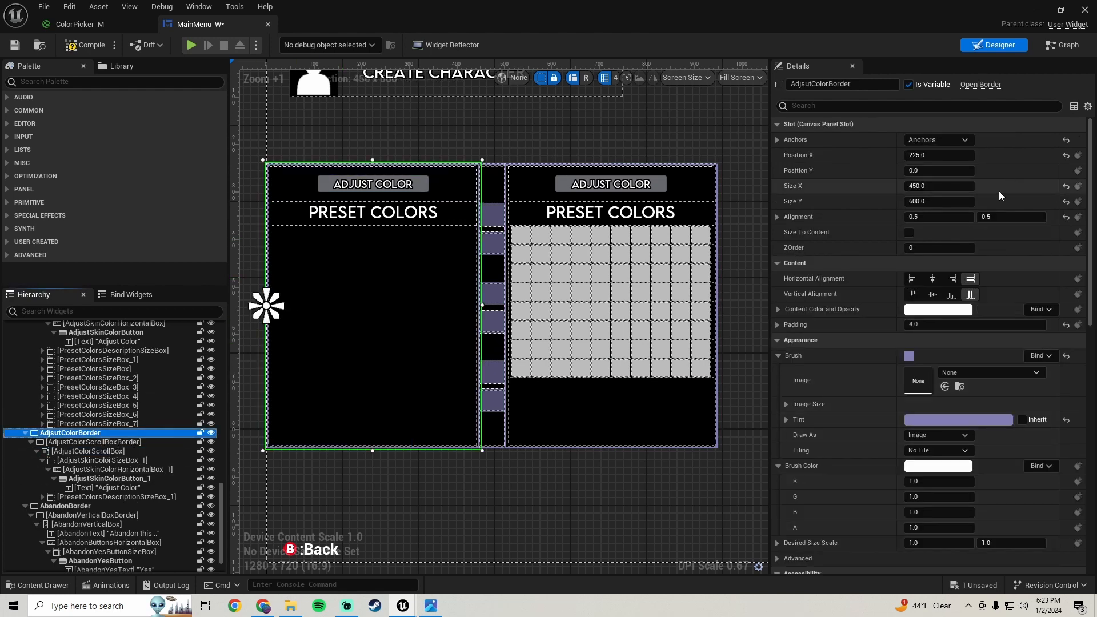
{"action": "left_click", "coordinate": [931, 156]}
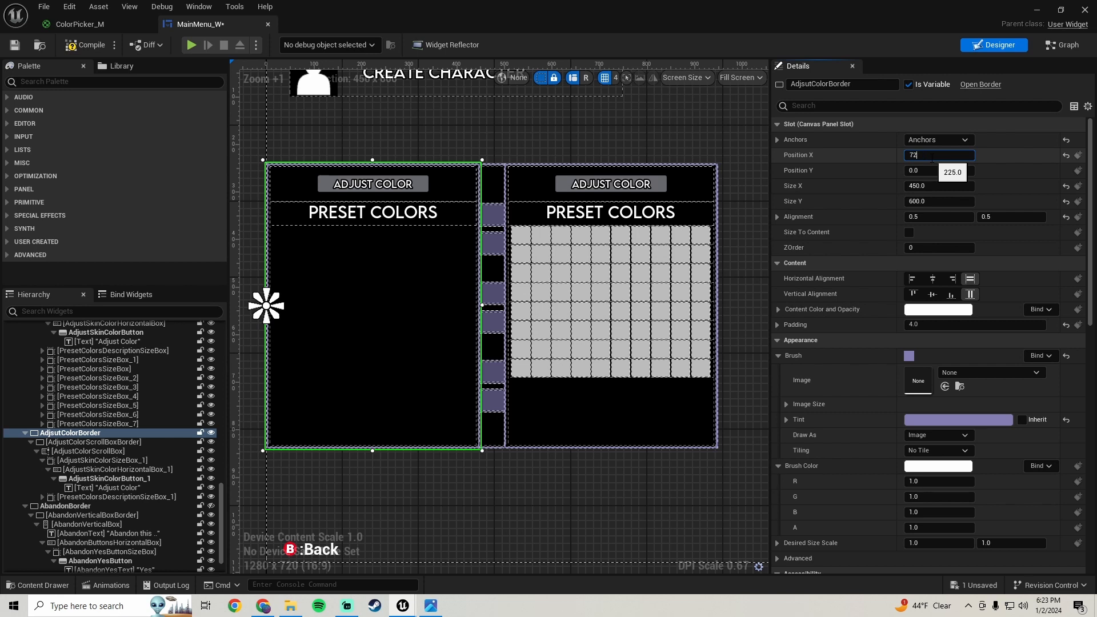
{"action": "key", "text": "Return"}
{"action": "scroll", "coordinate": [652, 286], "scroll_direction": "down", "scroll_amount": 2}
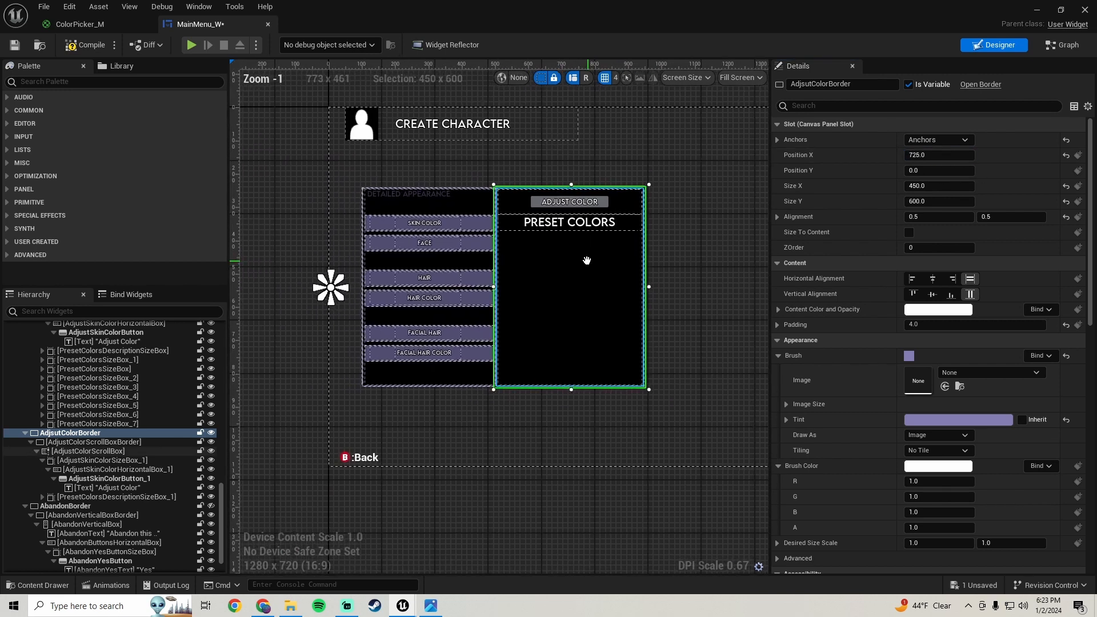
{"action": "scroll", "coordinate": [608, 267], "scroll_direction": "up", "scroll_amount": 1}
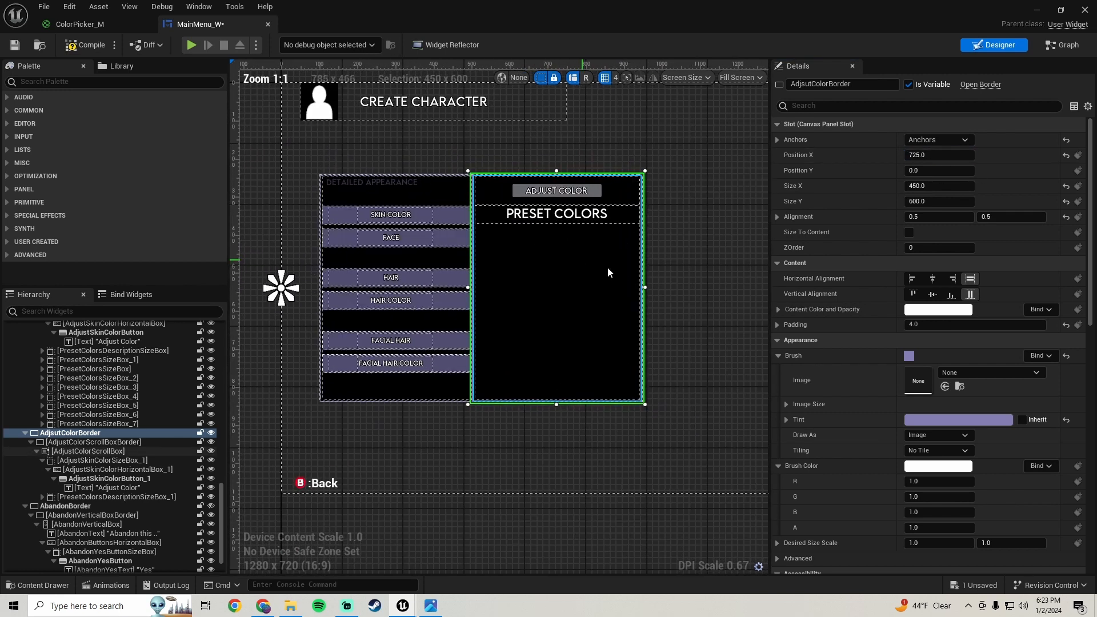
{"action": "left_click", "coordinate": [16, 47]}
Step: Delete the Adjust Color button with its text from the duplicated panel, and select AdjustColorScrollBox
{"action": "scroll", "coordinate": [538, 229], "scroll_direction": "up", "scroll_amount": 4}
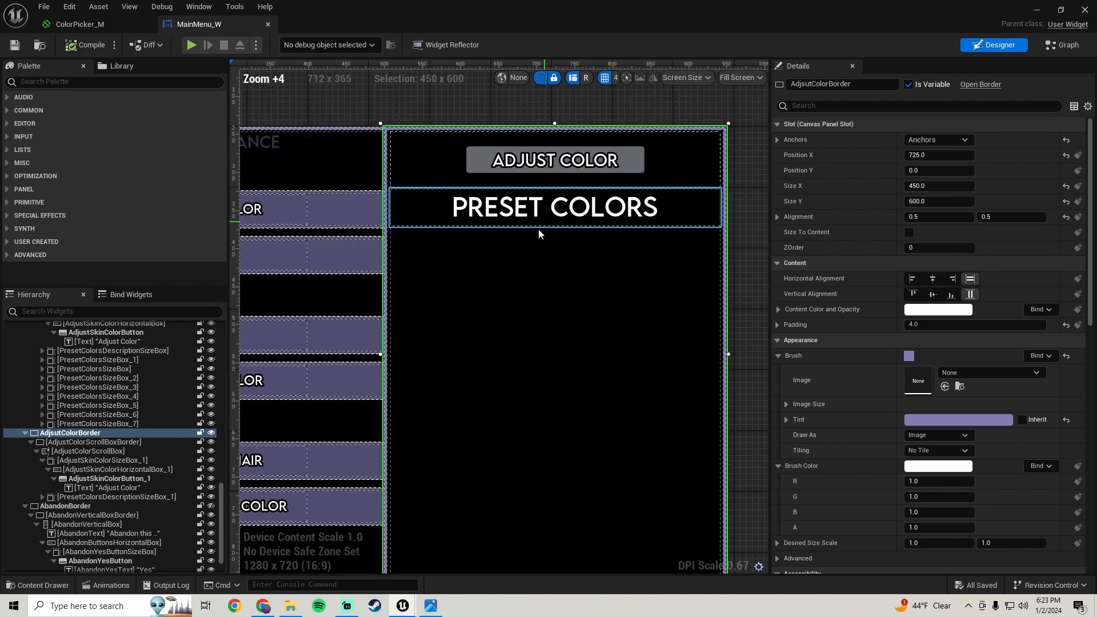
{"action": "scroll", "coordinate": [496, 254], "scroll_direction": "down", "scroll_amount": 2}
{"action": "left_click", "coordinate": [461, 221]}
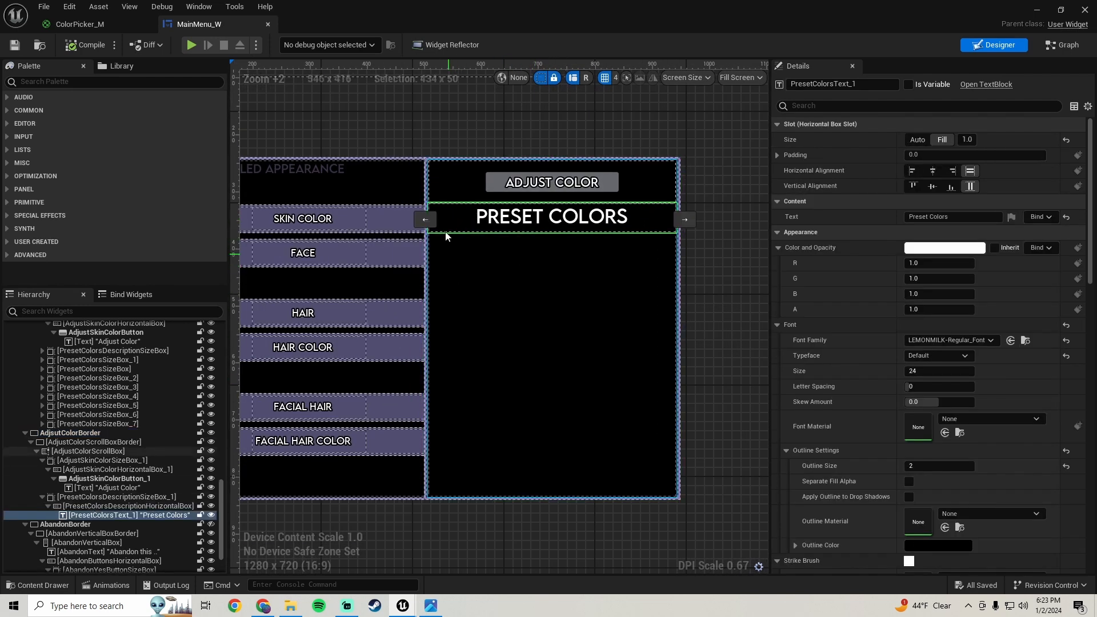
{"action": "right_click_drag", "start_coordinate": [527, 286], "coordinate": [486, 326]}
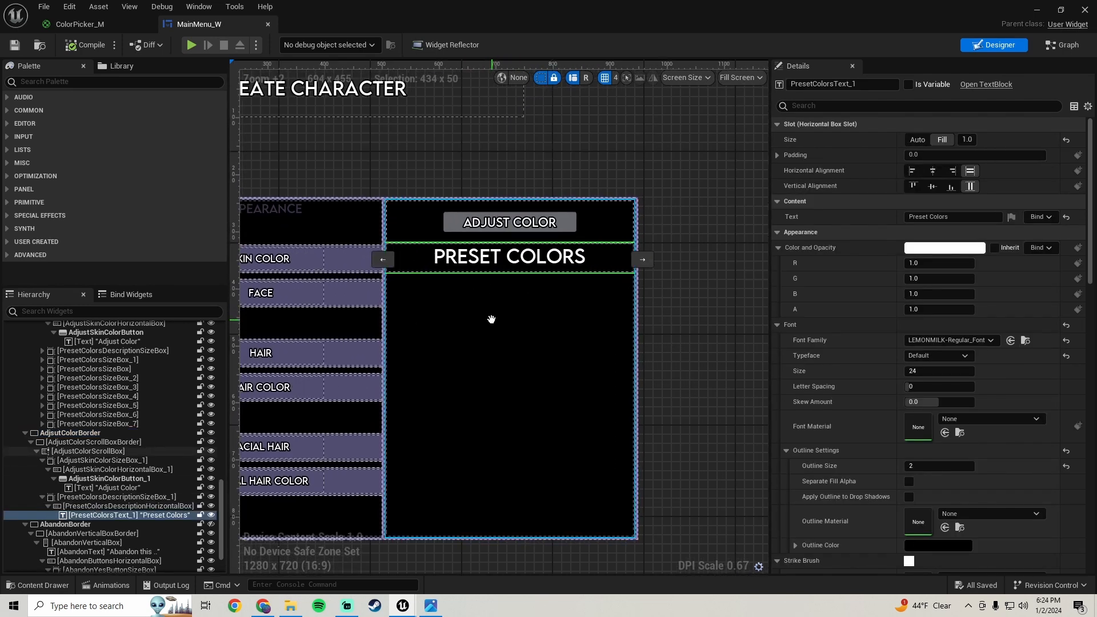
{"action": "left_click", "coordinate": [451, 224]}
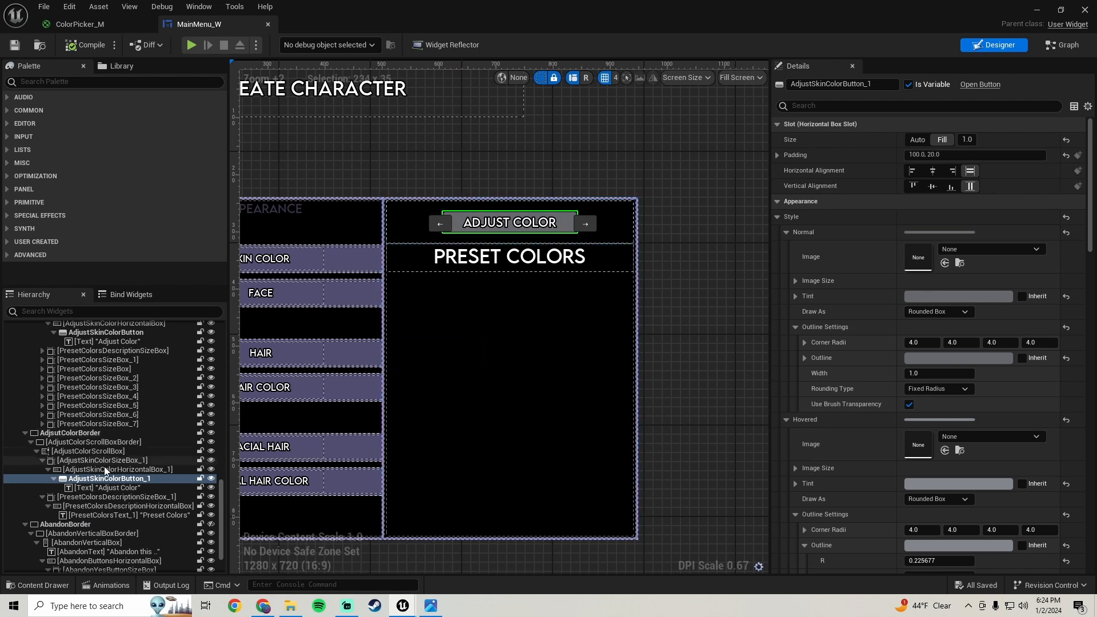
{"action": "key", "text": "Delete"}
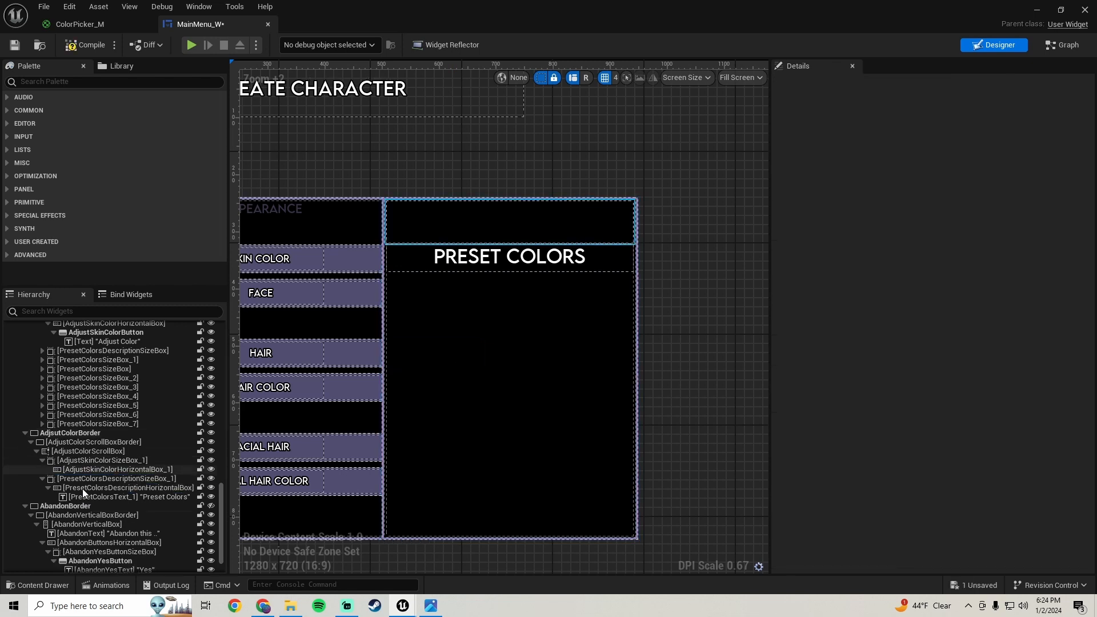
{"action": "left_click", "coordinate": [104, 451]}
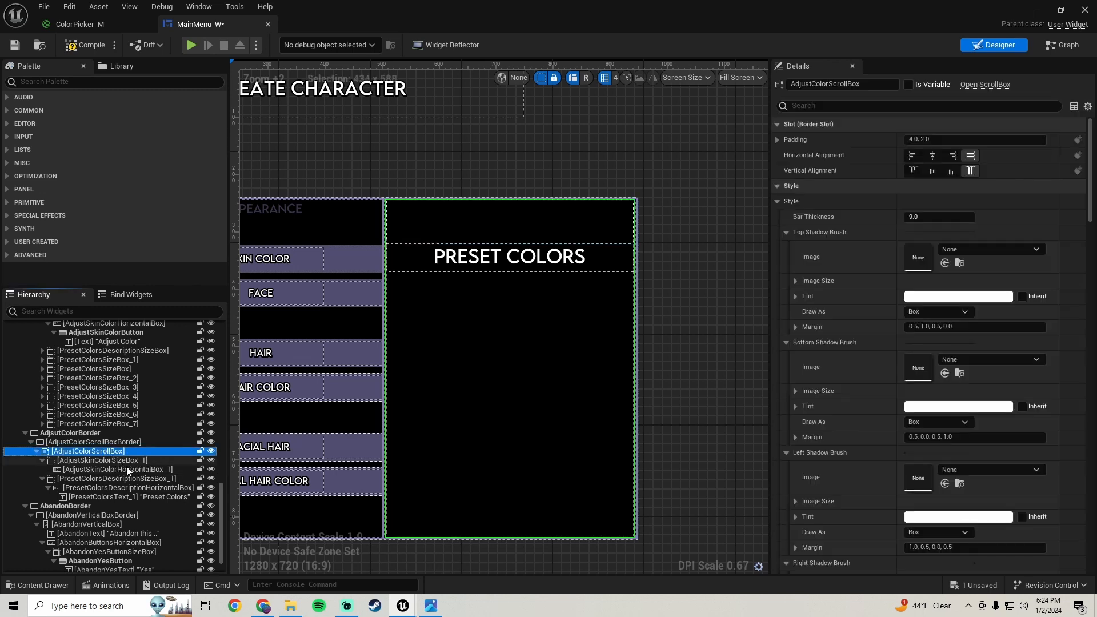
Step: Delete AdjustSkinColorSizeBox_1 with its empty horizontal box from AdjustColorScrollBox
{"action": "left_click", "coordinate": [127, 461]}
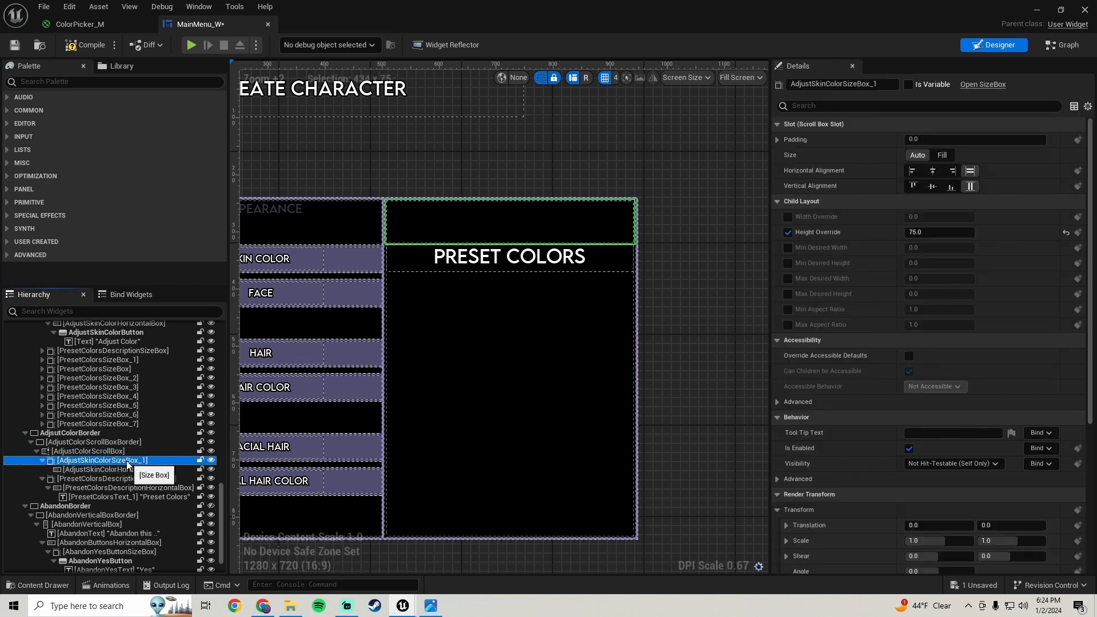
{"action": "key", "text": "Delete"}
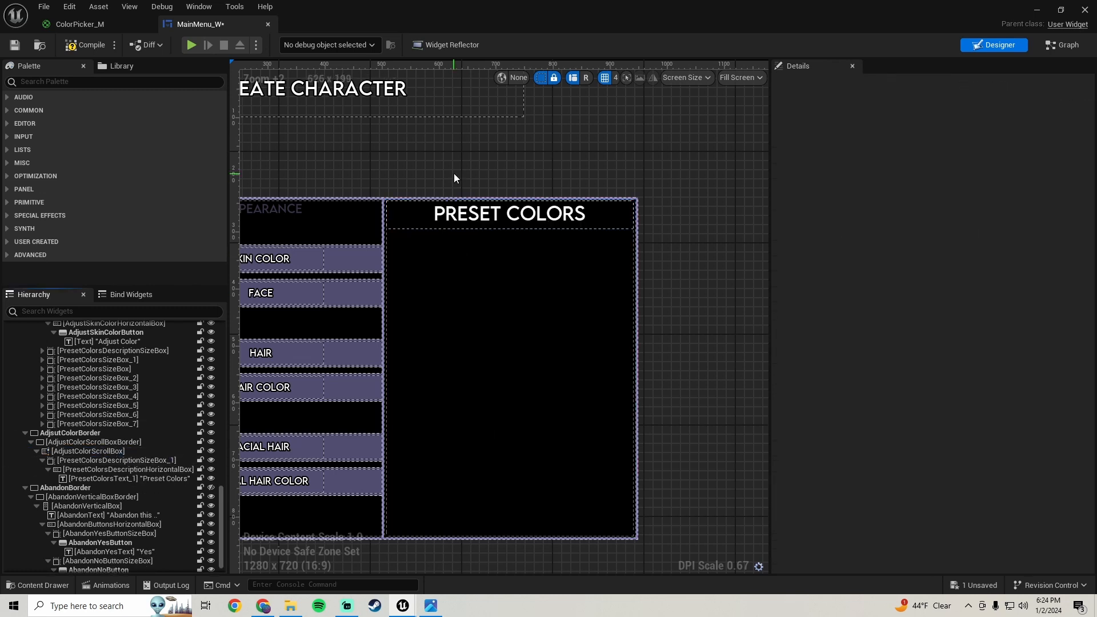
Step: Rename the size box around the Preset Colors text in AdjustColorScrollBox as AdjsutColorsTextSizeBox
{"action": "left_click", "coordinate": [500, 226]}
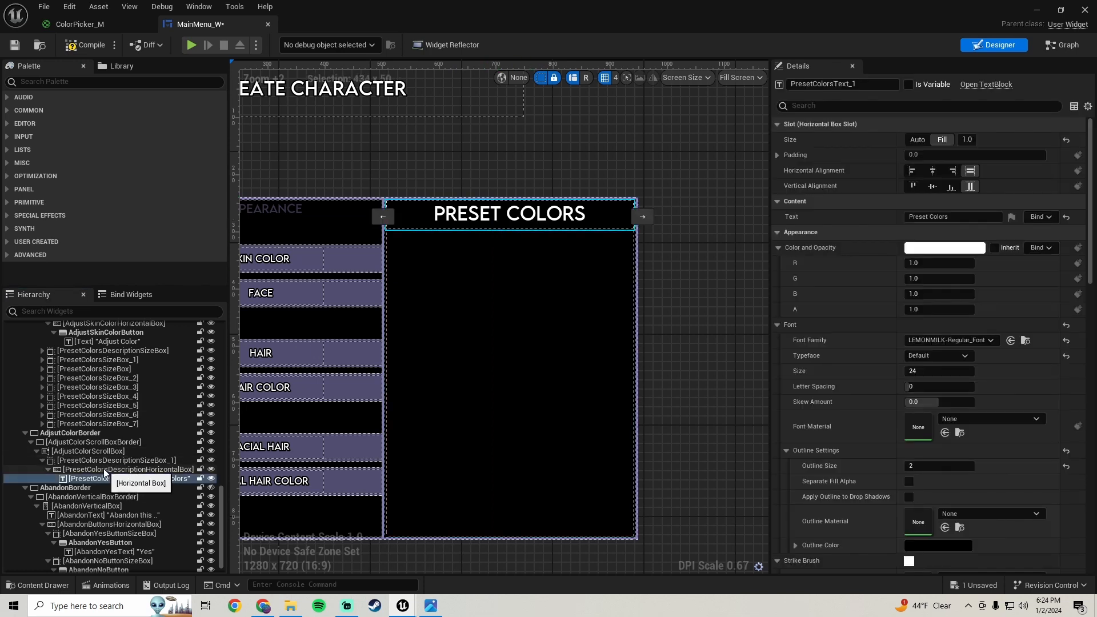
{"action": "left_click", "coordinate": [94, 451]}
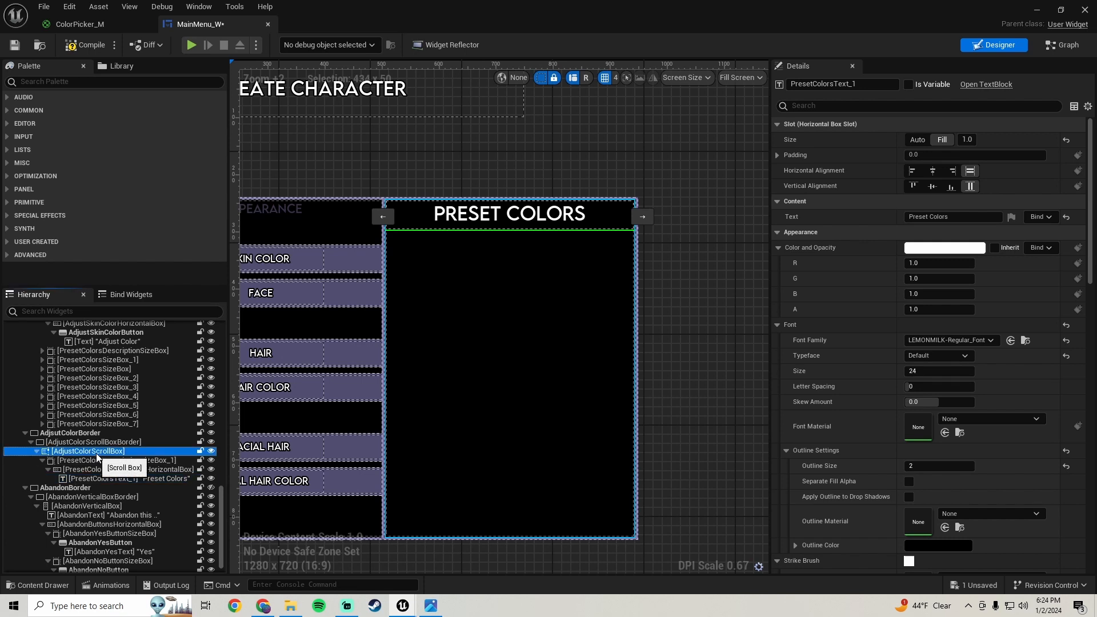
{"action": "left_click", "coordinate": [86, 461]}
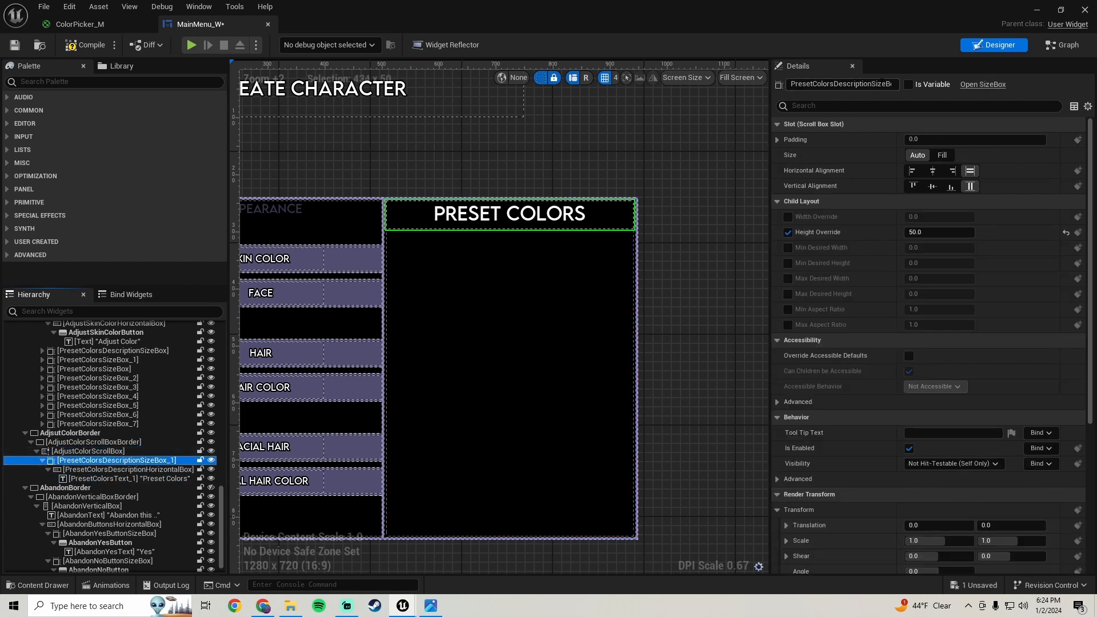
{"action": "left_click", "coordinate": [840, 84]}
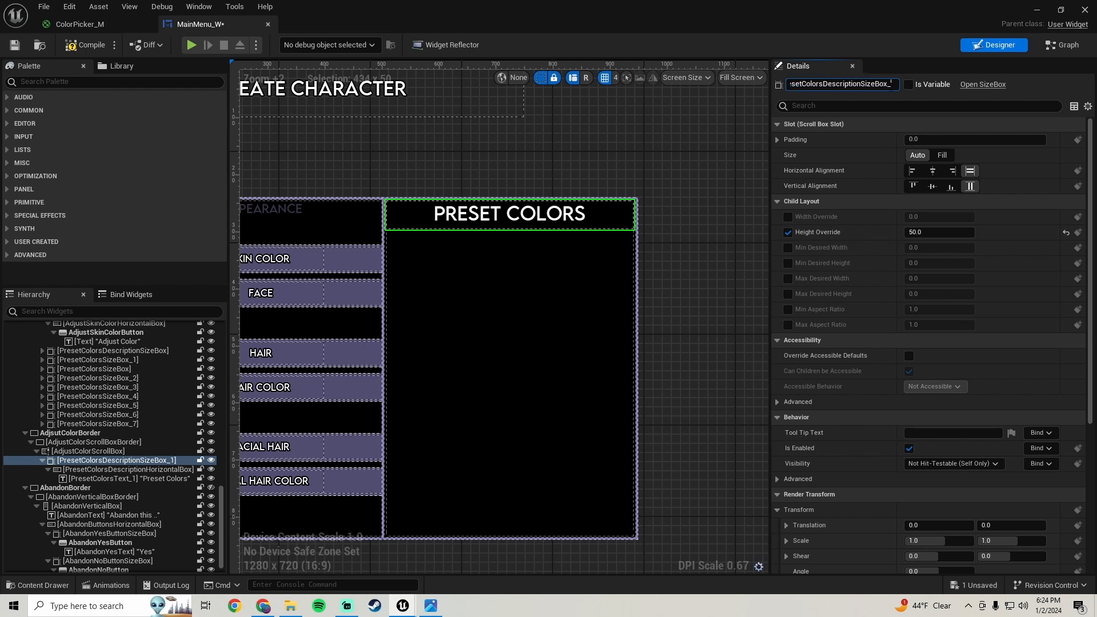
{"action": "key", "text": "BackSpace"}
{"action": "key", "text": "BackSpace"}
{"action": "key", "text": "BackSpace"}
{"action": "key", "text": "BackSpace"}
{"action": "key", "text": "BackSpace"}
{"action": "key", "text": "BackSpace"}
{"action": "key", "text": "BackSpace"}
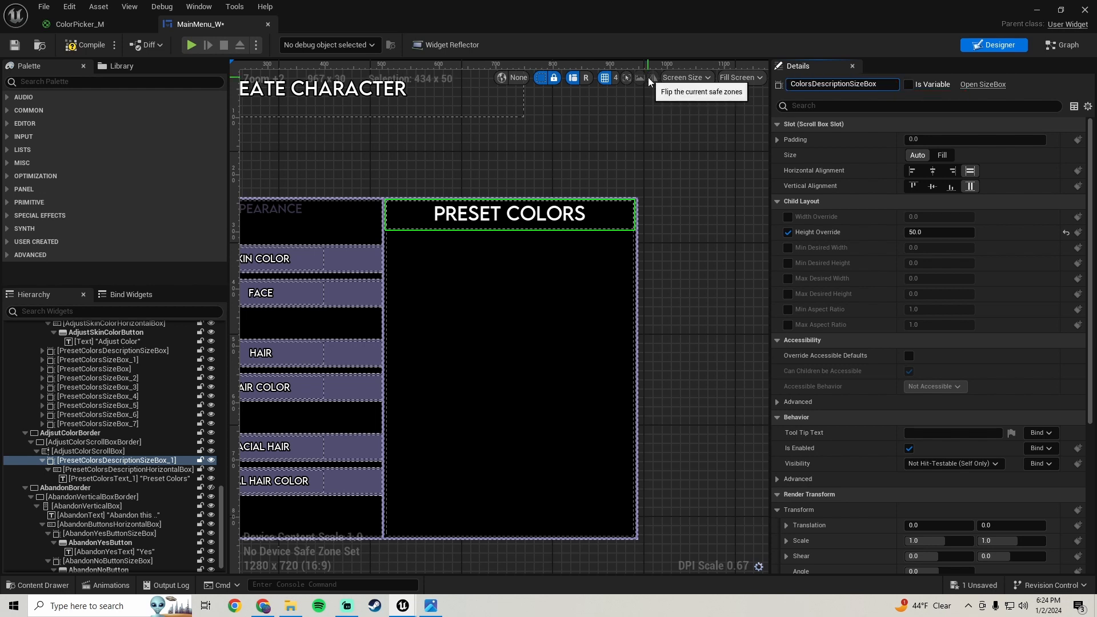
{"action": "type", "text": "Adjust"}
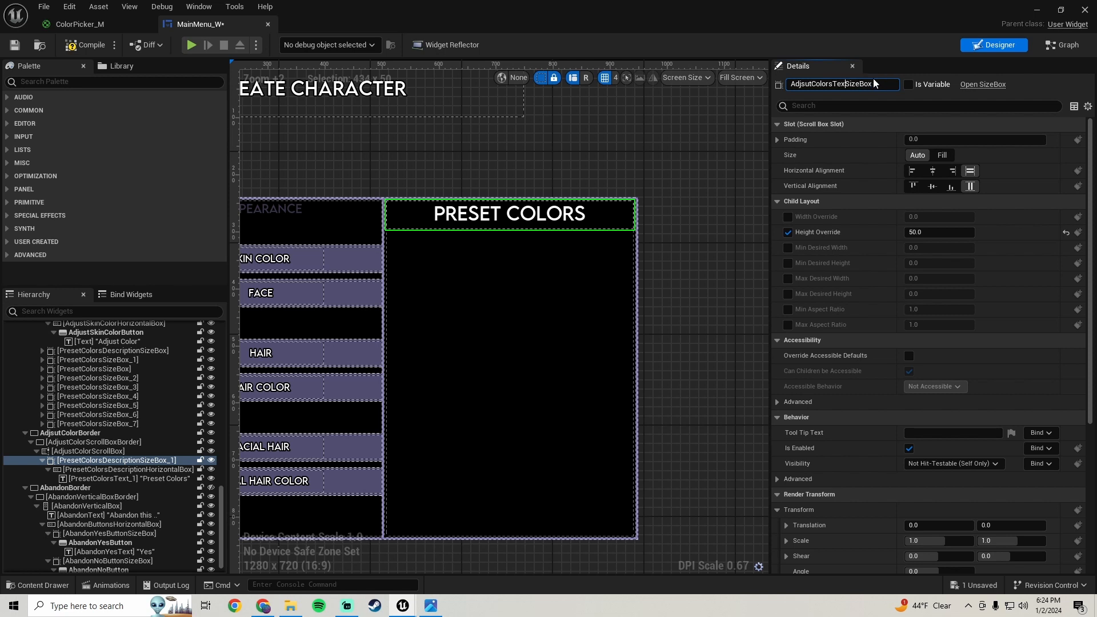
{"action": "key", "text": "Return"}
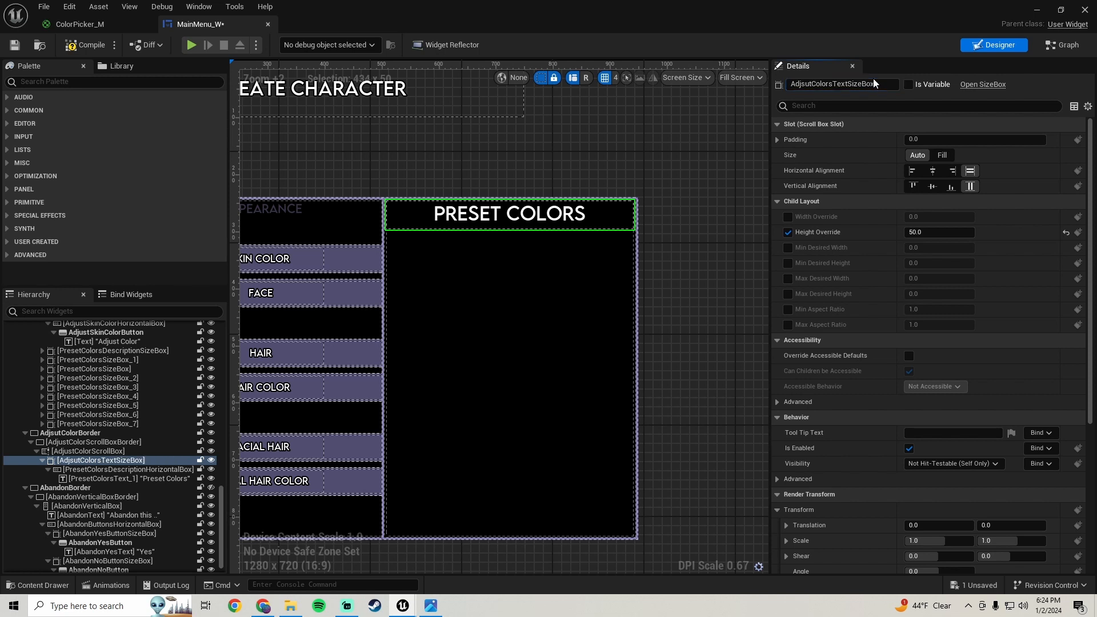
Step: Rename the horizontal box inside AdjsutColorsTextSizeBox as AdjsutColorsTextHorizontalBox
{"action": "left_click", "coordinate": [101, 469]}
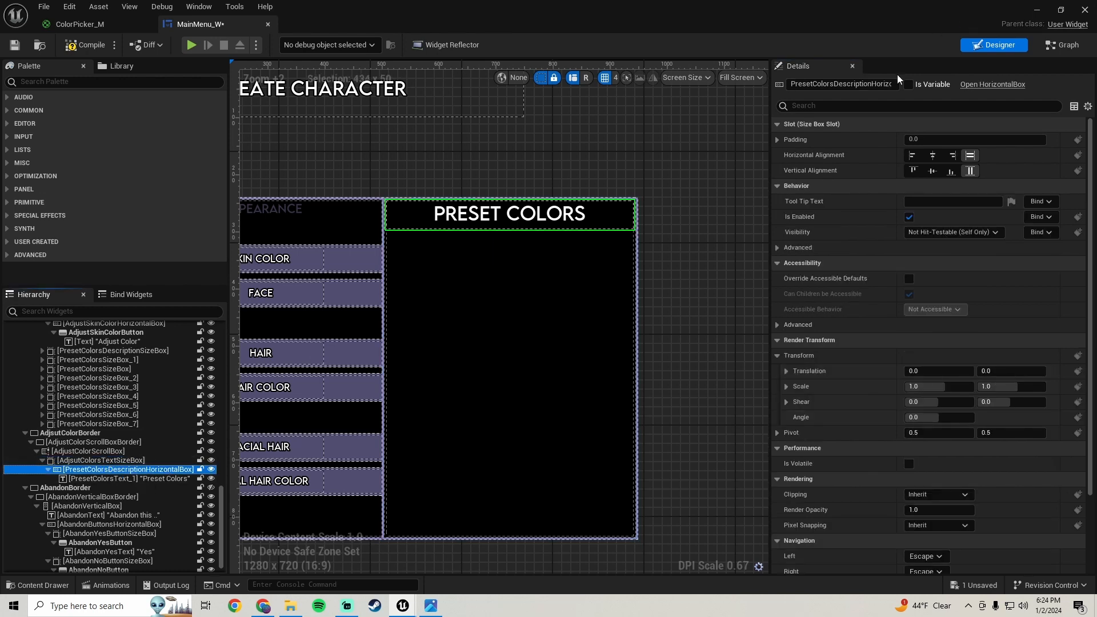
{"action": "left_click_drag", "start_coordinate": [833, 84], "coordinate": [893, 84]}
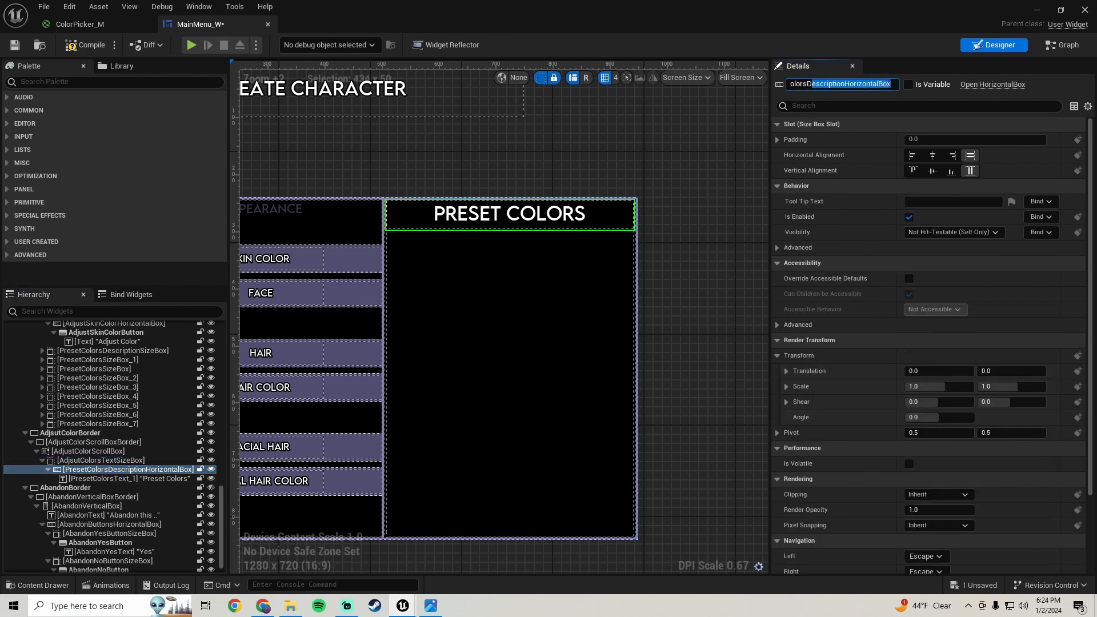
{"action": "mouse_move", "coordinate": [812, 84]}
{"action": "left_mouse_down"}
{"action": "mouse_move", "coordinate": [887, 84]}
{"action": "mouse_move", "coordinate": [806, 82]}
{"action": "left_mouse_up"}
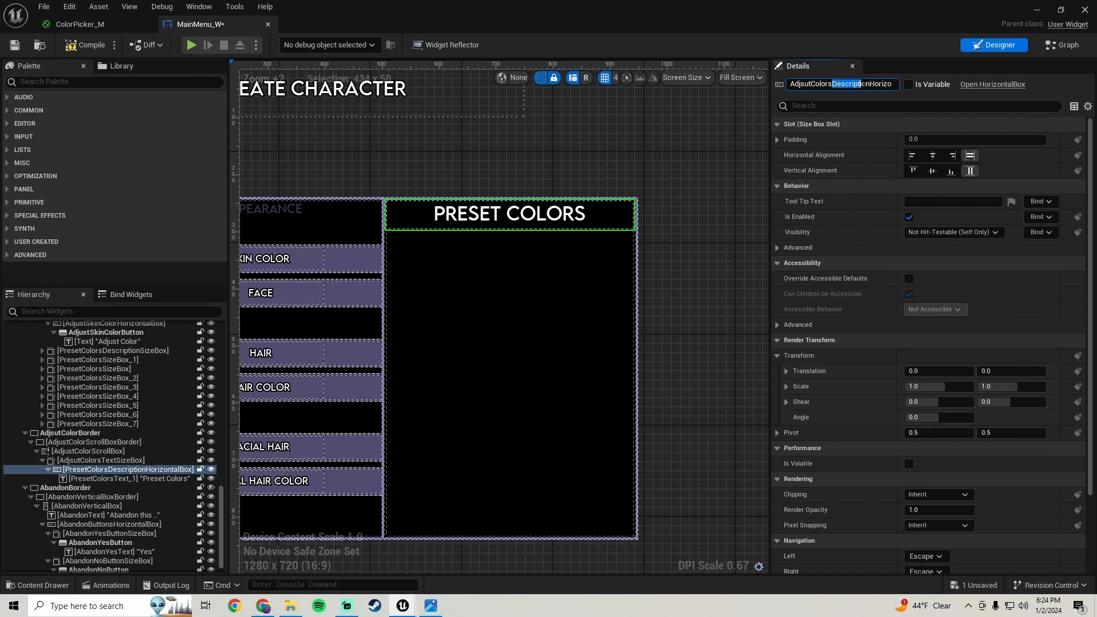
{"action": "type", "text": "Text"}
{"action": "key", "text": "Return"}
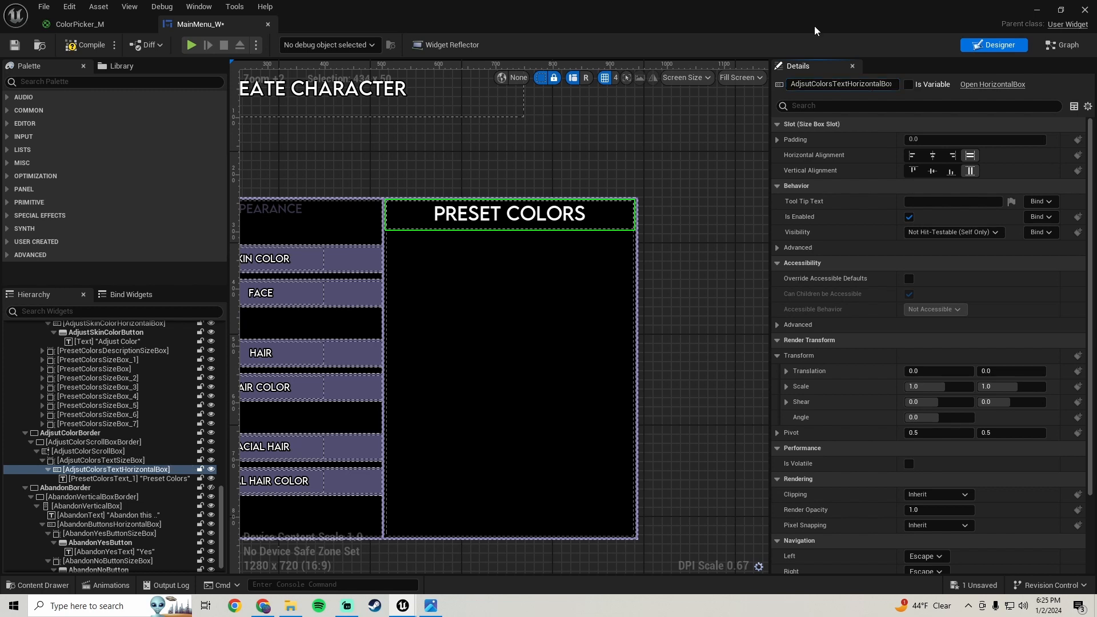
Step: Rename the text block PresetColorsText_1 as AdjsutColorsText
{"action": "left_click", "coordinate": [109, 479]}
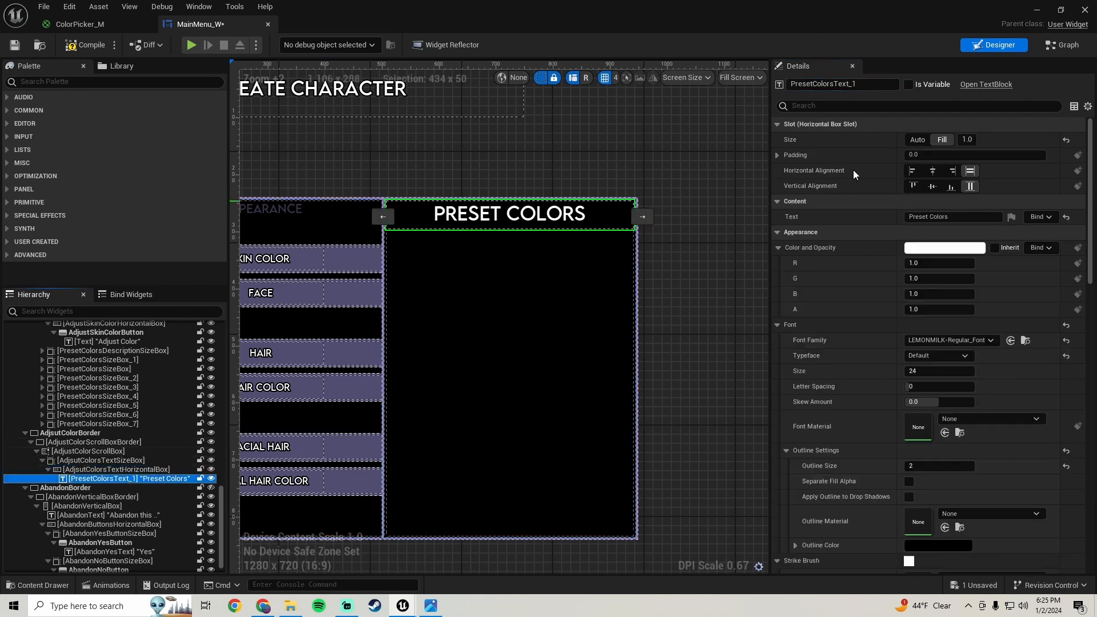
{"action": "left_click", "coordinate": [857, 84]}
{"action": "type", "text": "Adjsu"}
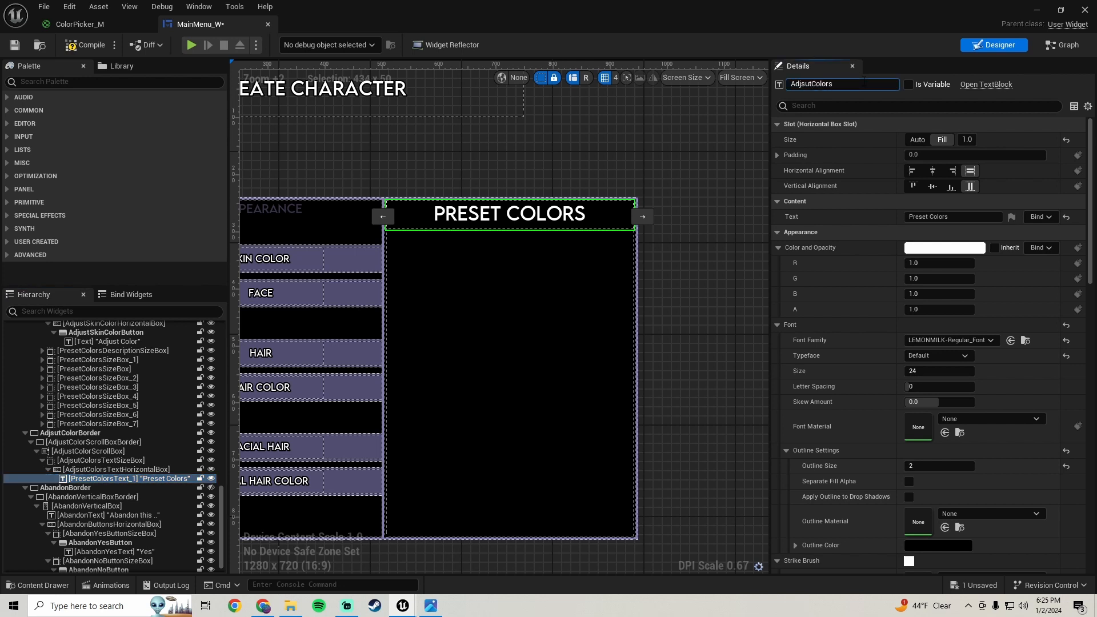
{"action": "key", "text": "Return"}
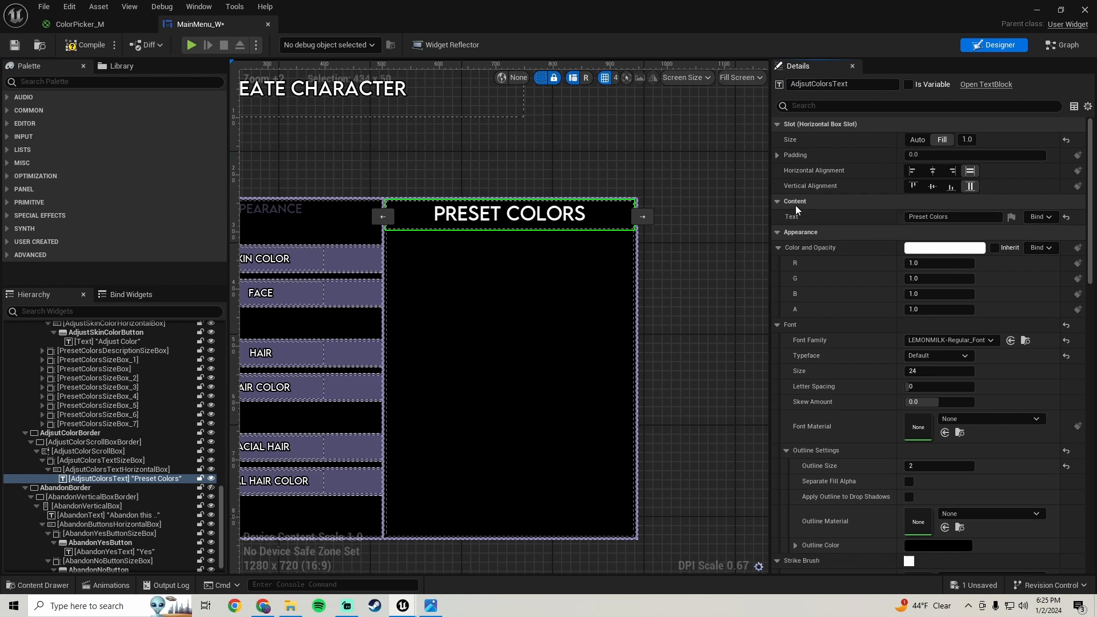
Step: Set the text content of AdjsutColorsText to "Adjust Color" and save the widget
{"action": "left_click", "coordinate": [972, 217]}
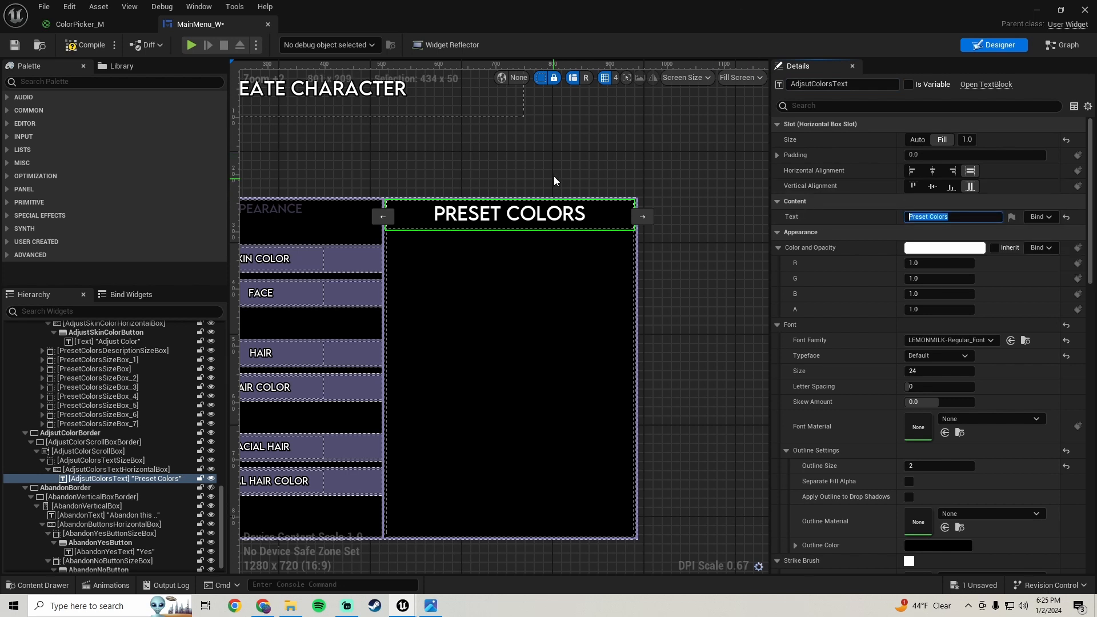
{"action": "type", "text": "Adjust Color"}
{"action": "key", "text": "Return"}
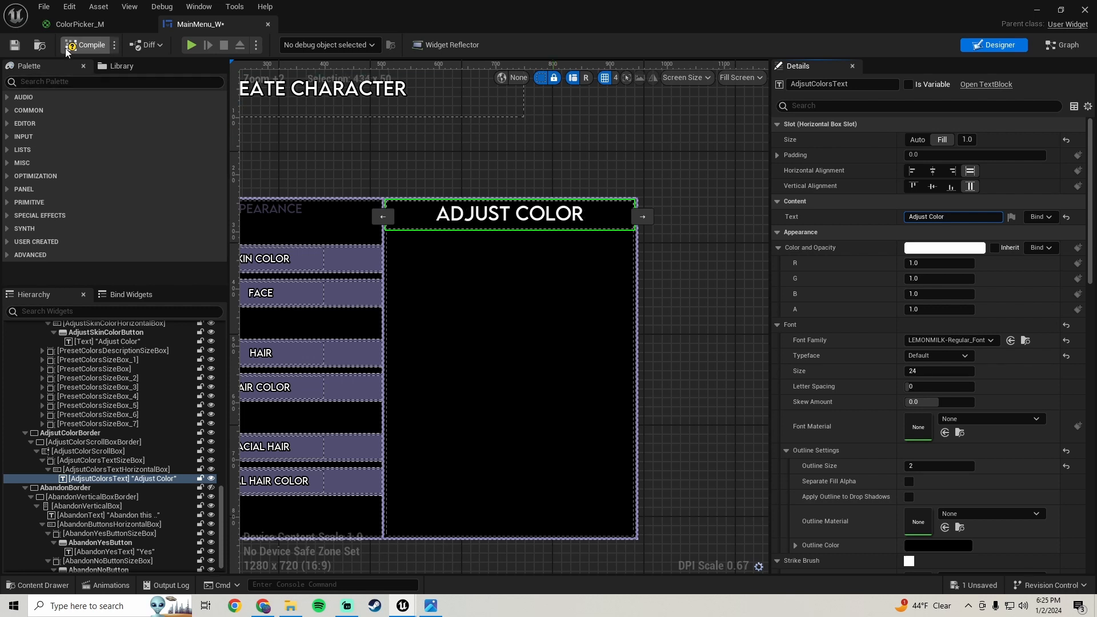
{"action": "left_click", "coordinate": [14, 45]}
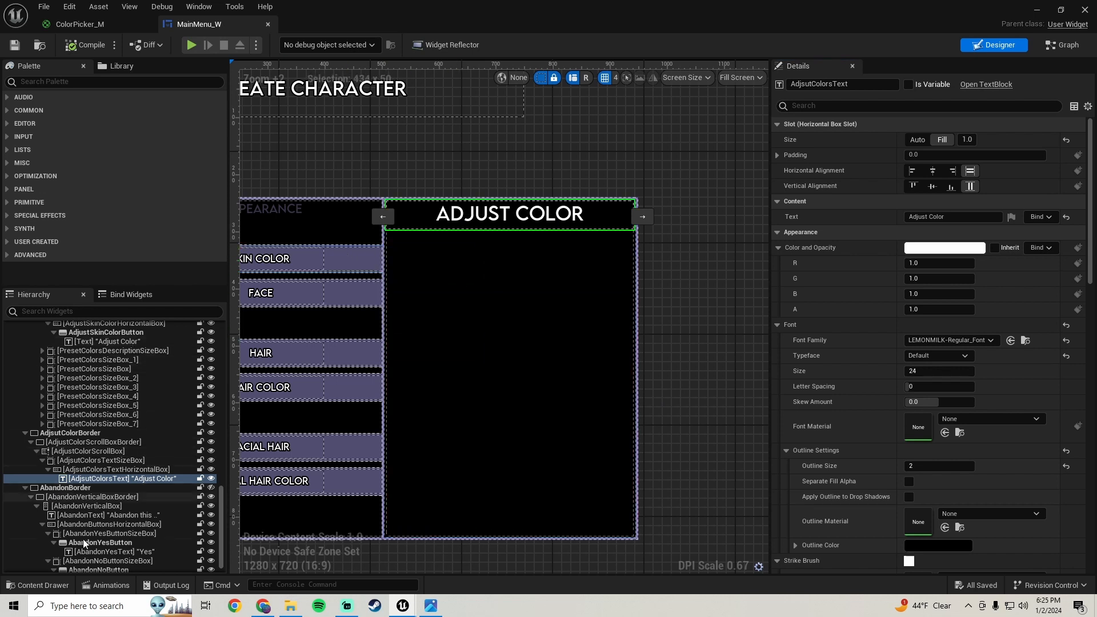
Step: Duplicate AdjsutColorsTextSizeBox with its contents inside AdjustColorScrollBox
{"action": "left_click", "coordinate": [118, 461]}
{"action": "right_click", "coordinate": [119, 467]}
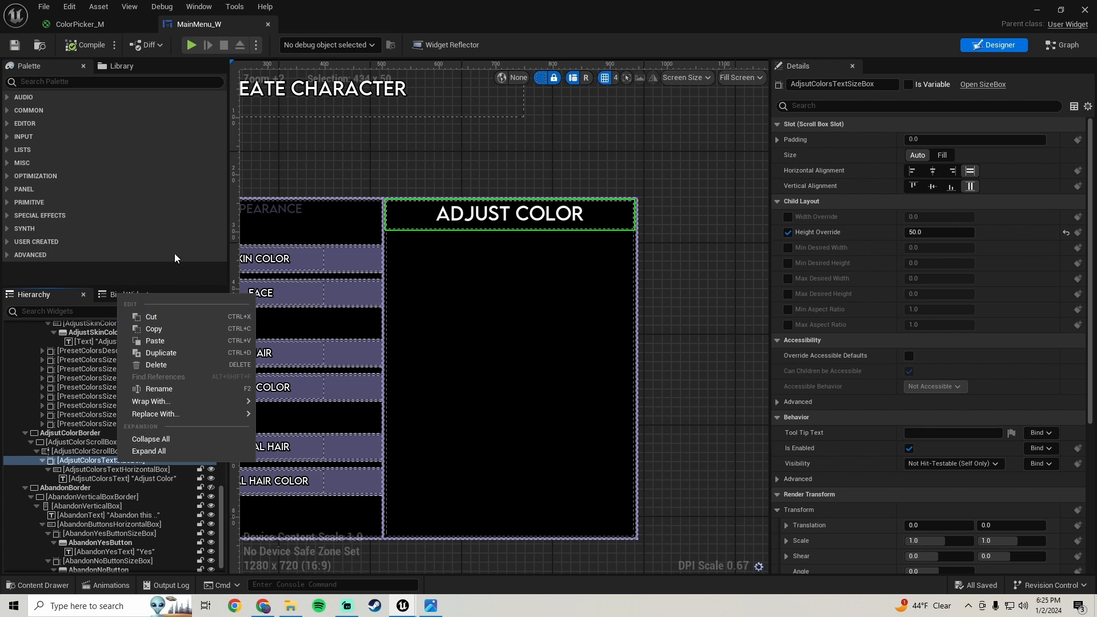
{"action": "left_click", "coordinate": [191, 353]}
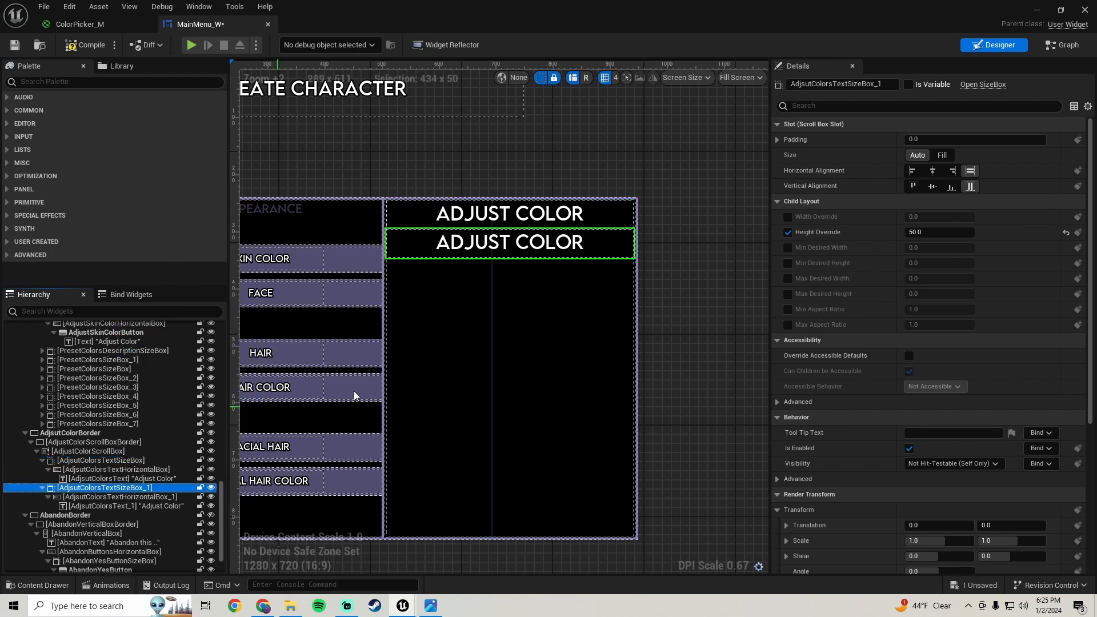
{"action": "scroll", "coordinate": [425, 389], "scroll_direction": "down", "scroll_amount": 2}
{"action": "right_click_drag", "start_coordinate": [437, 383], "coordinate": [441, 325]}
{"action": "scroll", "coordinate": [452, 286], "scroll_direction": "up", "scroll_amount": 2}
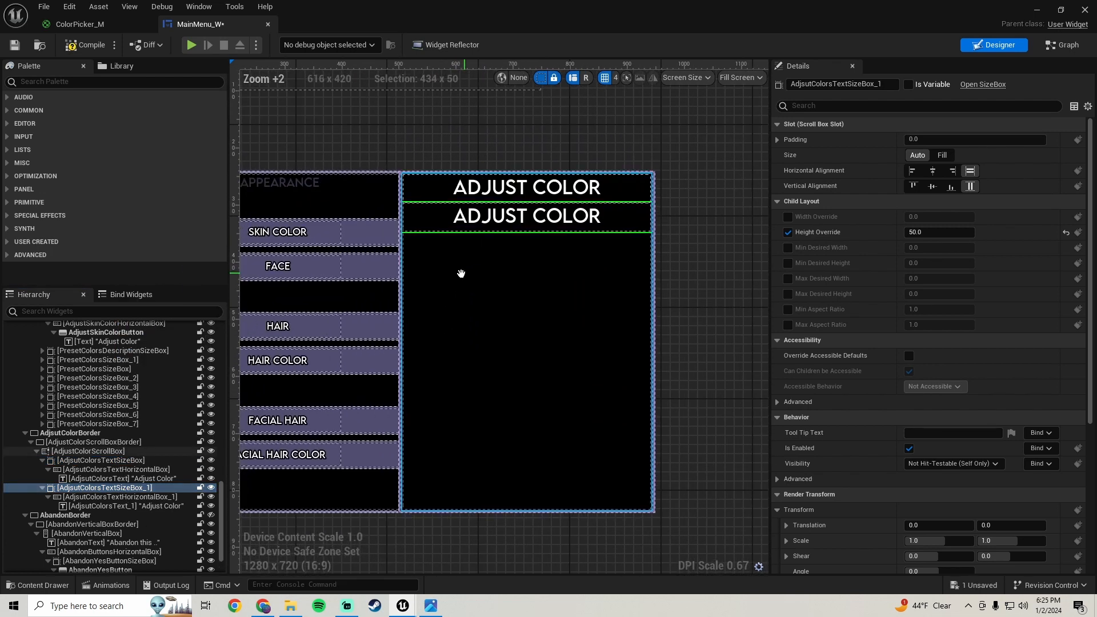
Step: Rename the duplicated size box as CurrentColorSizeBox
{"action": "left_click", "coordinate": [857, 84]}
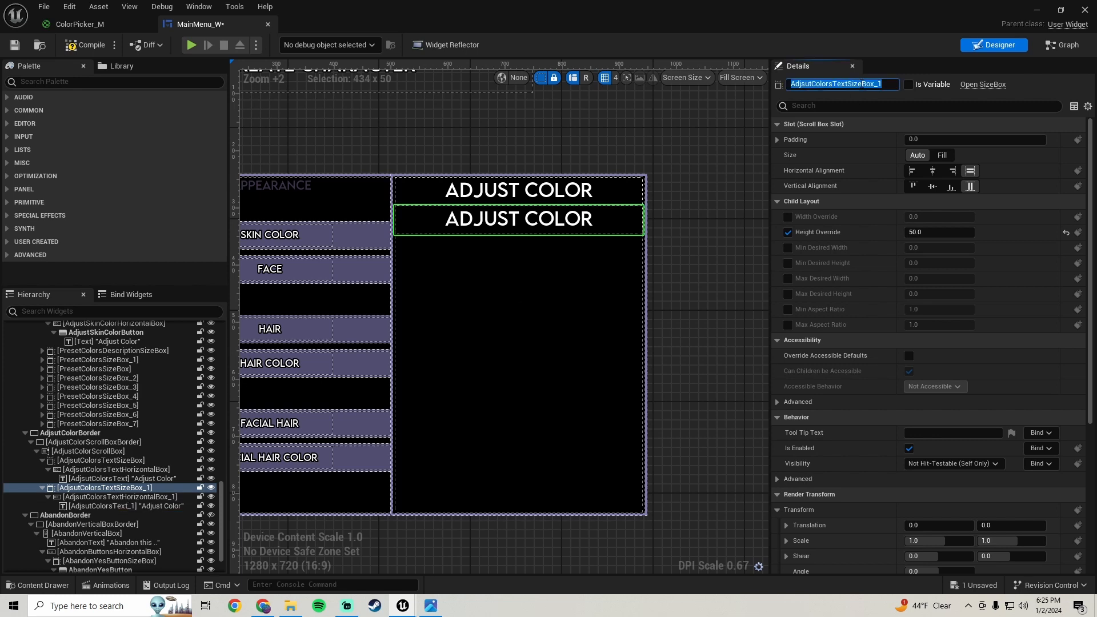
{"action": "type", "text": "Previo"}
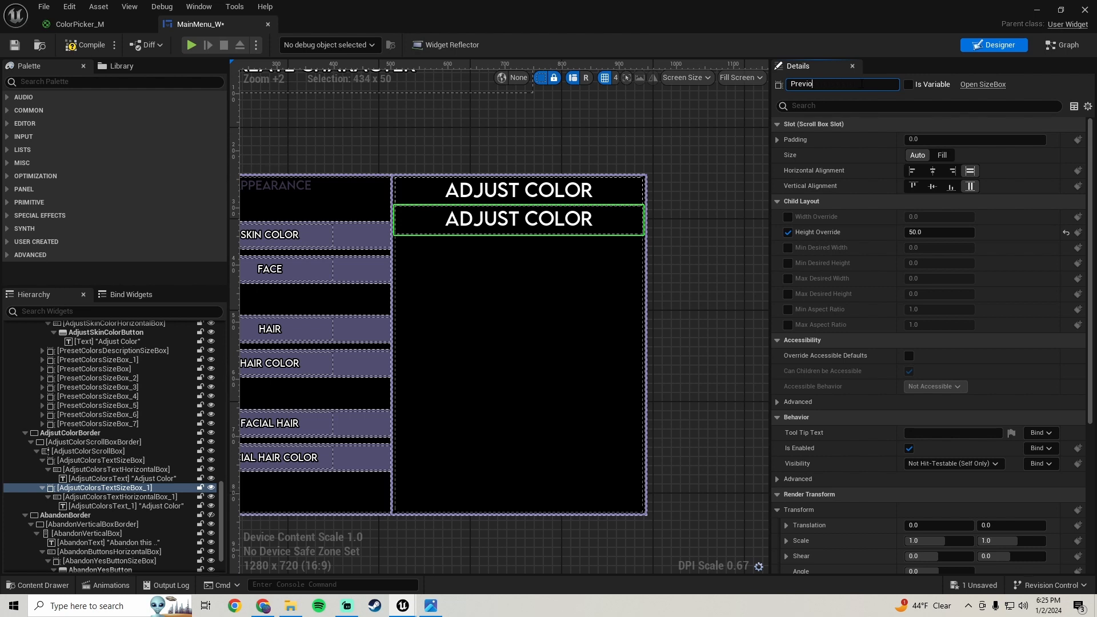
{"action": "key", "text": "ctrl+a"}
{"action": "key", "text": "BackSpace"}
{"action": "type", "text": "C"}
{"action": "key", "text": "Return"}
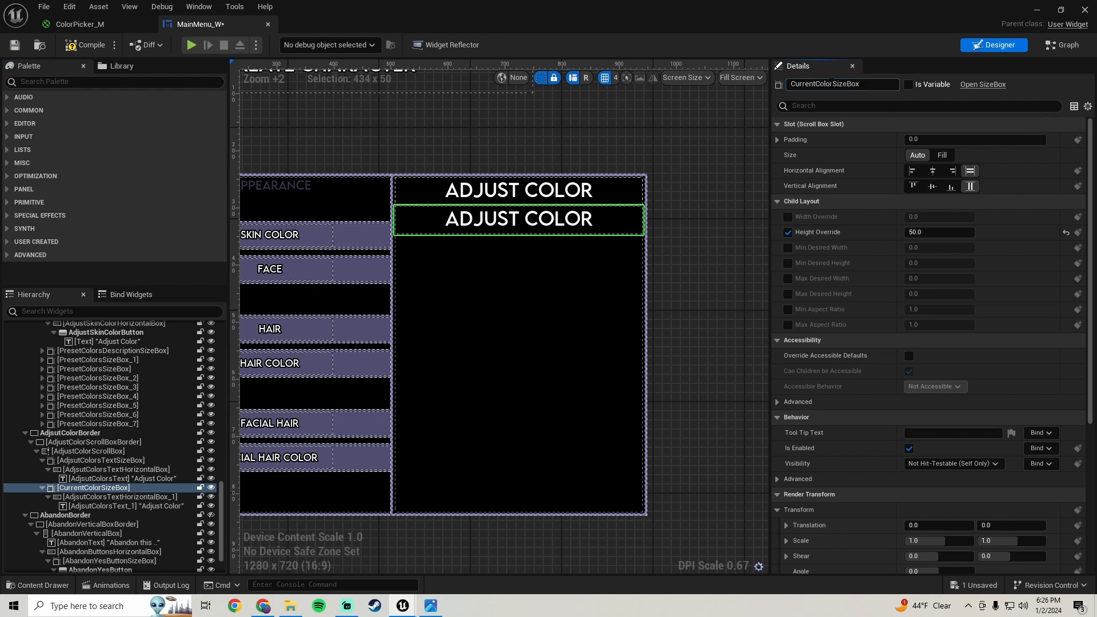
Step: Rename the horizontal box inside CurrentColorSizeBox as CurrentColorsHorizontalBox
{"action": "left_click", "coordinate": [130, 498]}
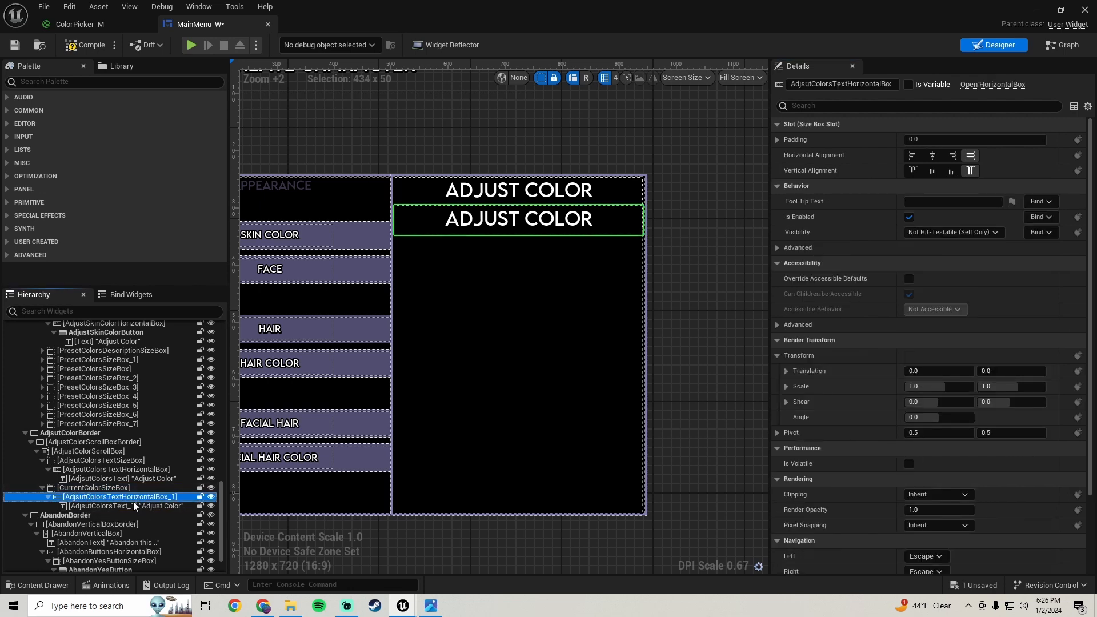
{"action": "left_click_drag", "start_coordinate": [875, 84], "coordinate": [919, 96]}
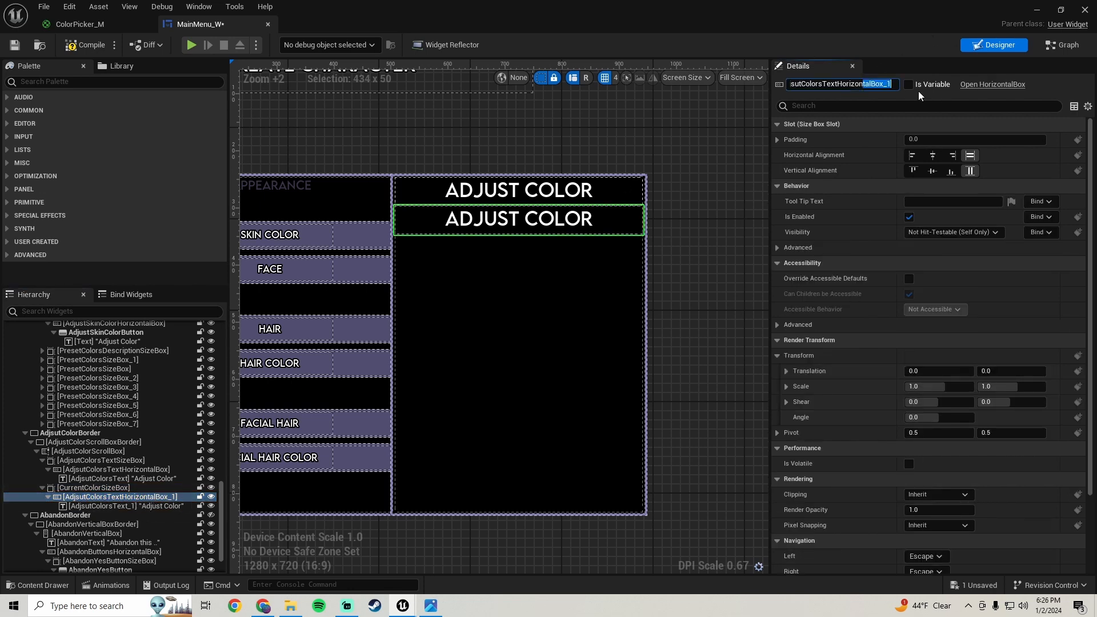
{"action": "key", "text": "Right"}
{"action": "key", "text": "BackSpace"}
{"action": "key", "text": "BackSpace"}
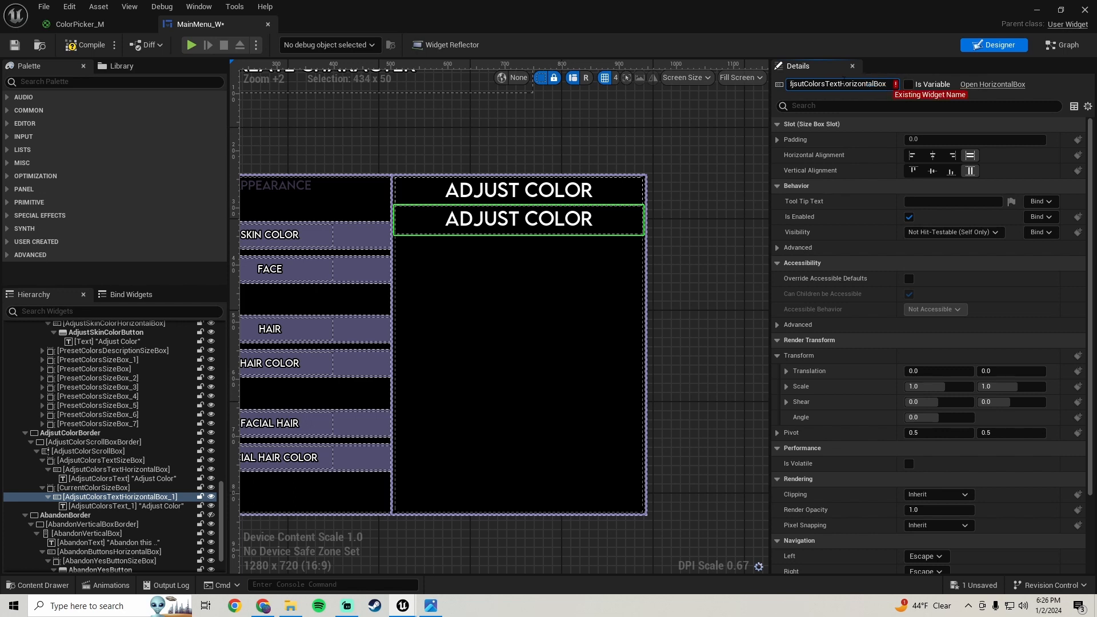
{"action": "left_click_drag", "start_coordinate": [808, 84], "coordinate": [653, 78]}
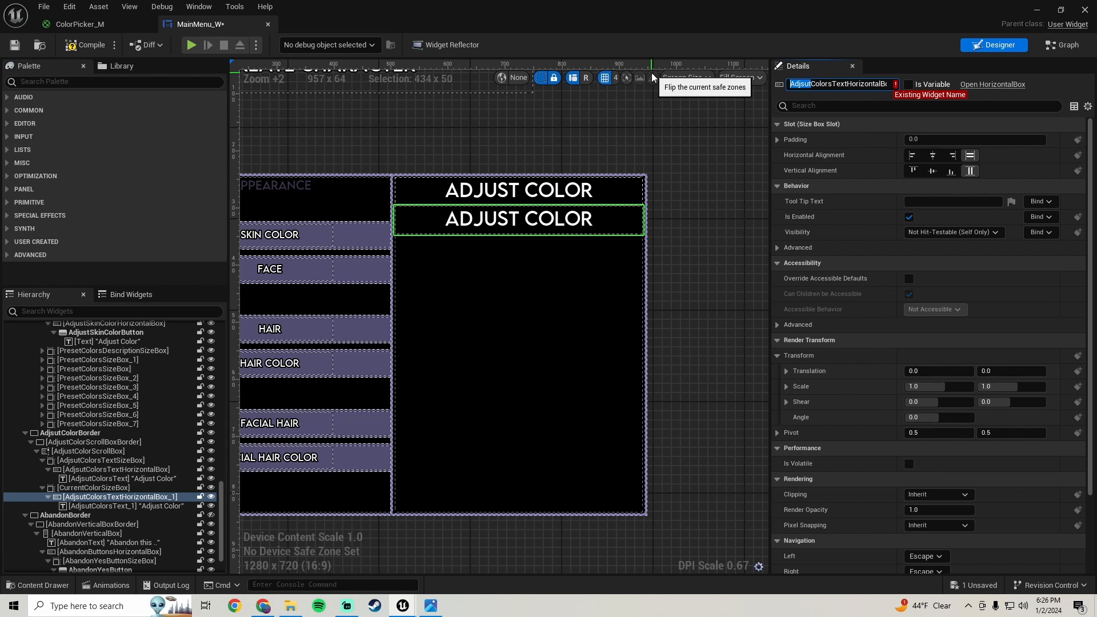
{"action": "type", "text": "Current"}
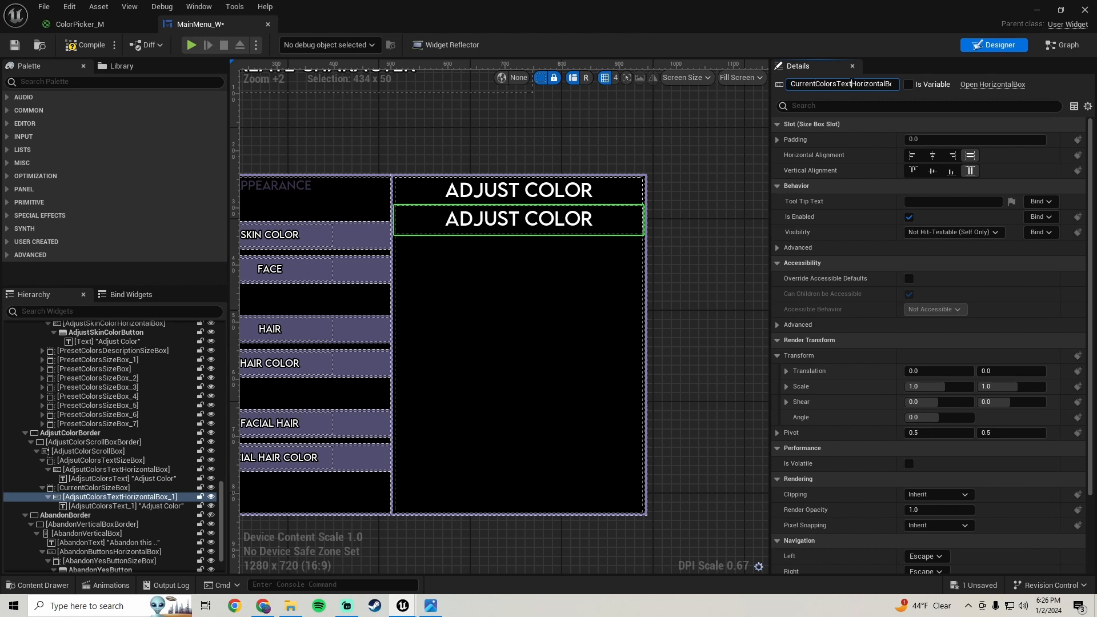
{"action": "left_click", "coordinate": [851, 84]}
{"action": "key", "text": "BackSpace"}
{"action": "key", "text": "BackSpace"}
{"action": "key", "text": "BackSpace"}
{"action": "key", "text": "BackSpace"}
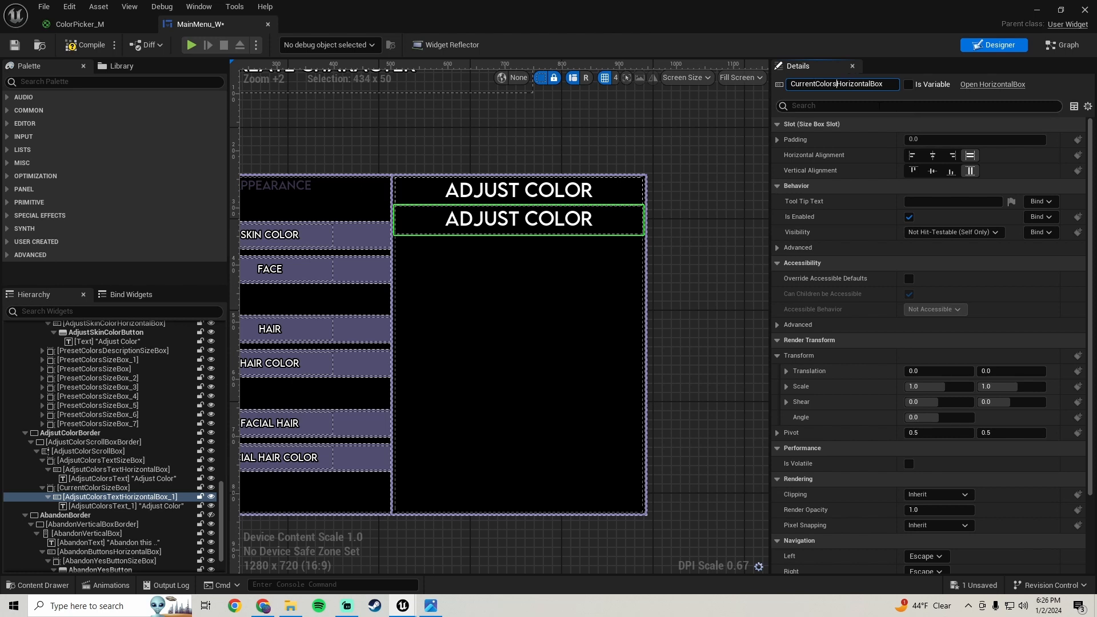
{"action": "key", "text": "Return"}
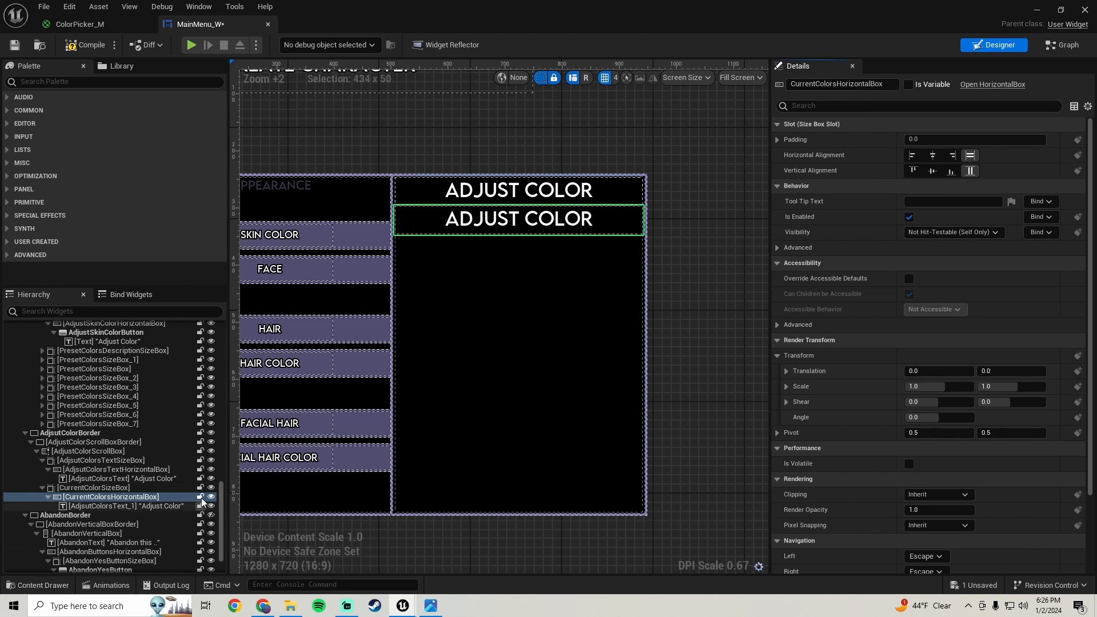
Step: Delete the duplicated Adjust Color text from CurrentColorsHorizontalBox
{"action": "left_click", "coordinate": [152, 507]}
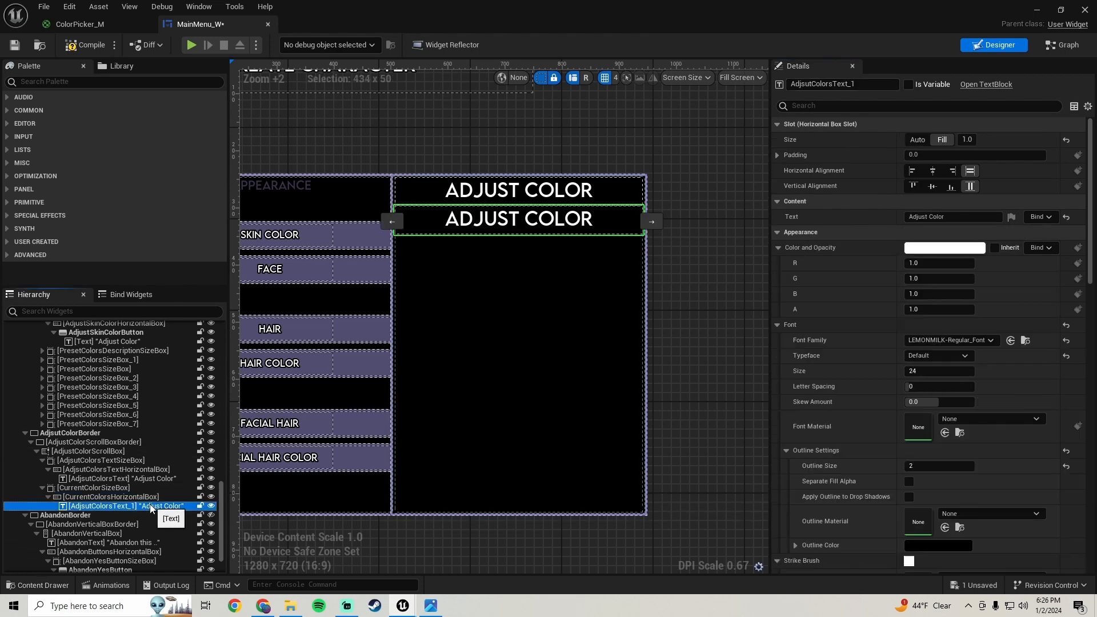
{"action": "key", "text": "Delete"}
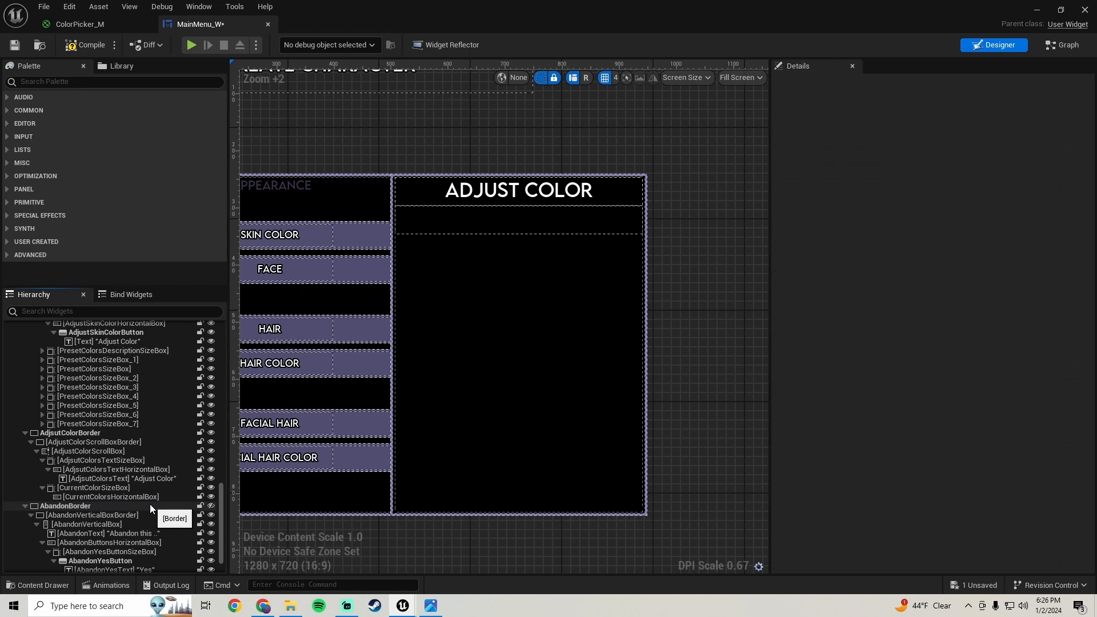
Step: Add a Border inside CurrentColorsHorizontalBox and set its slot size to Fill
{"action": "left_click", "coordinate": [61, 82]}
{"action": "type", "text": "border"}
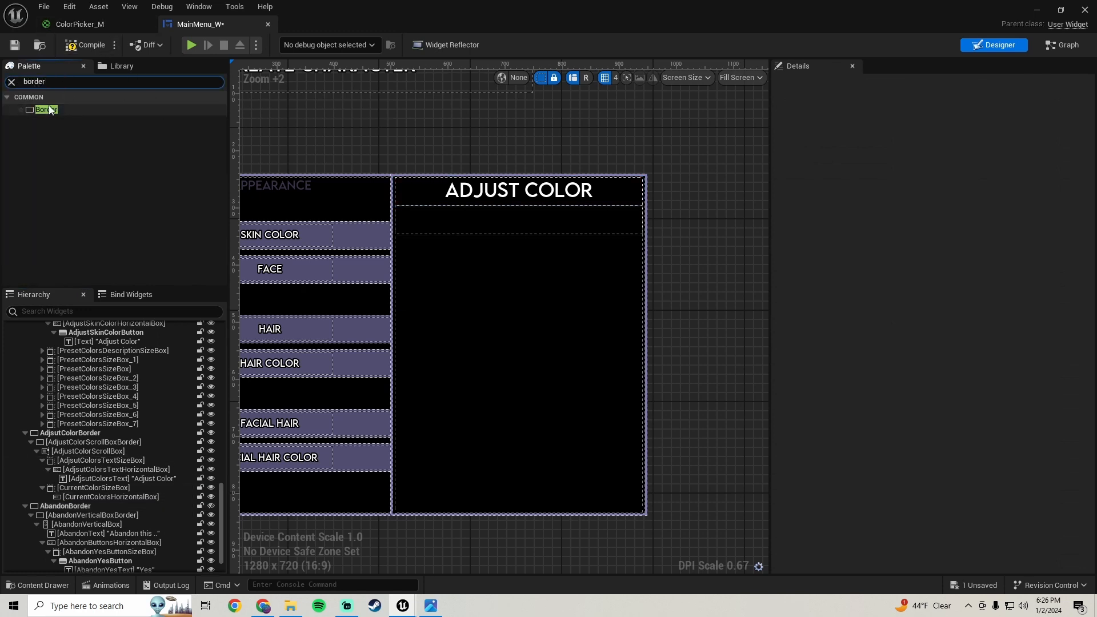
{"action": "left_click_drag", "start_coordinate": [49, 105], "coordinate": [138, 495]}
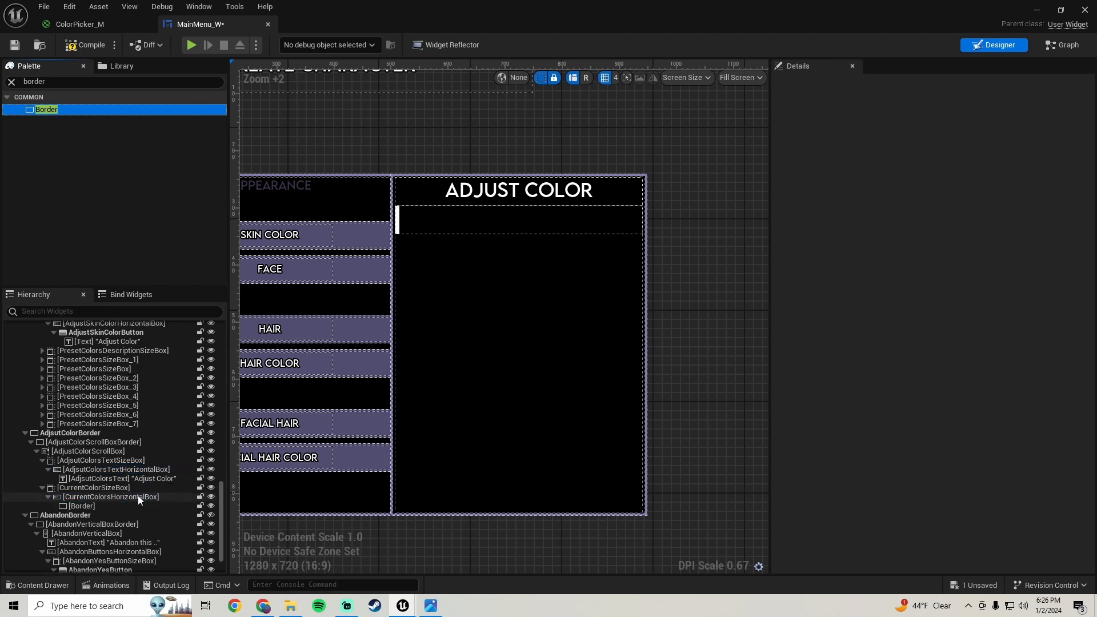
{"action": "left_click", "coordinate": [101, 505]}
{"action": "scroll", "coordinate": [145, 439], "scroll_direction": "down", "scroll_amount": 2}
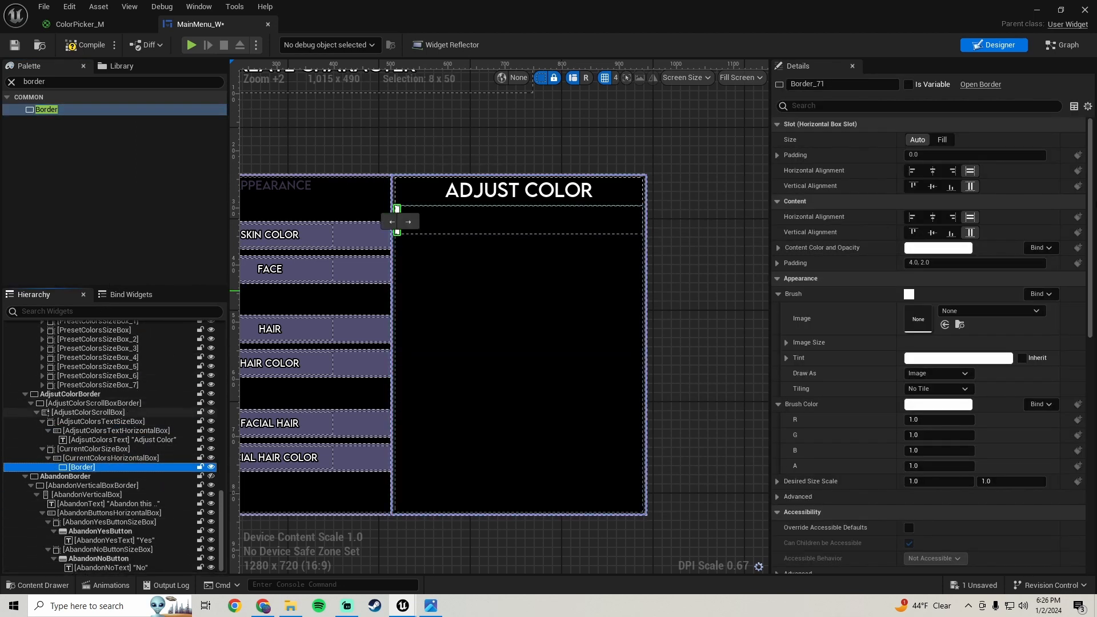
{"action": "left_click", "coordinate": [942, 141]}
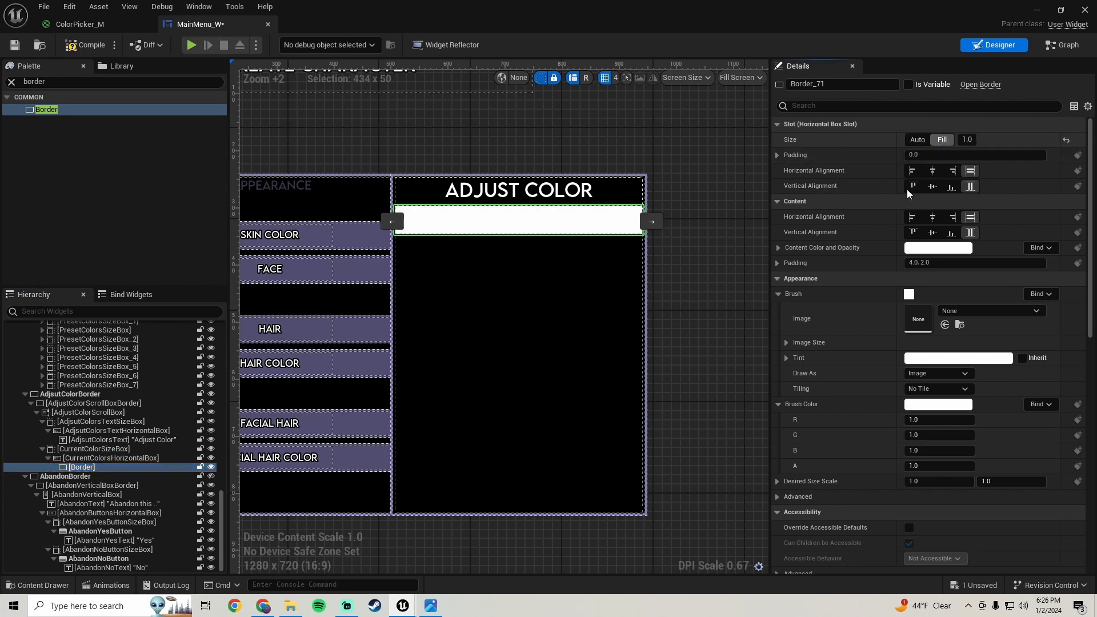
Step: Set the left and right slot padding of the border in CurrentColorsHorizontalBox to 75
{"action": "left_click", "coordinate": [778, 155]}
{"action": "left_click", "coordinate": [936, 170]}
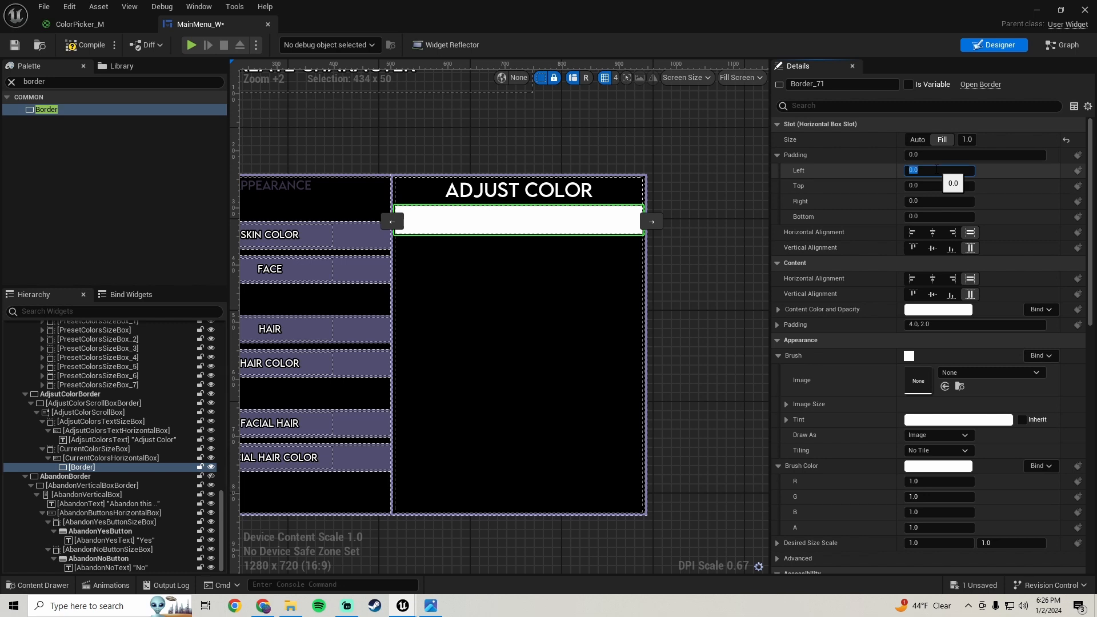
{"action": "type", "text": "75"}
{"action": "key", "text": "Return"}
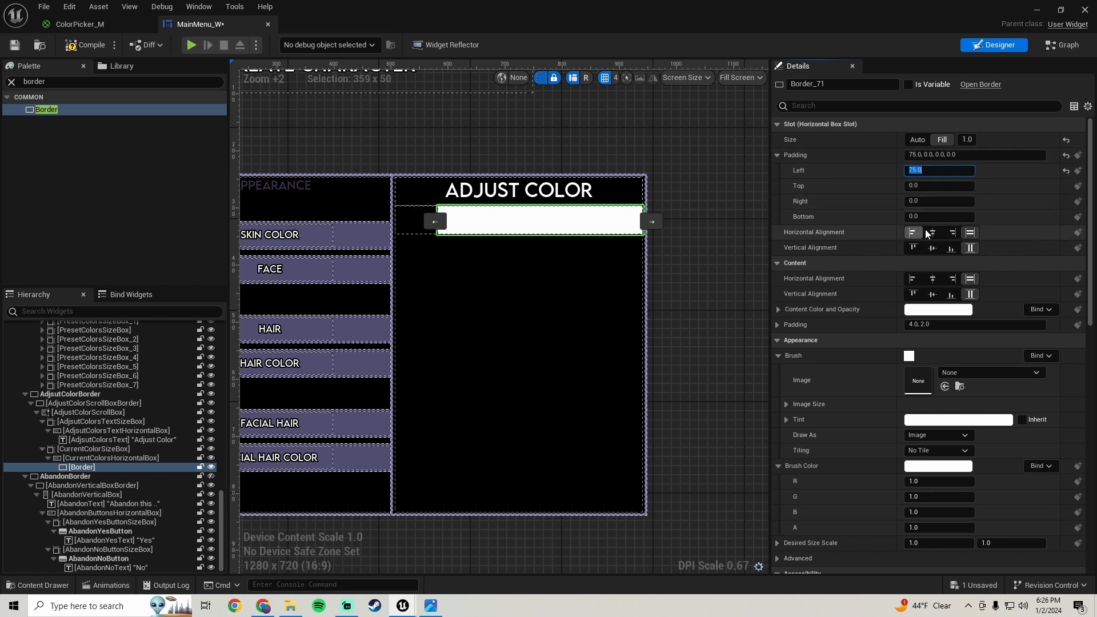
{"action": "left_click", "coordinate": [930, 201]}
{"action": "key", "text": "Return"}
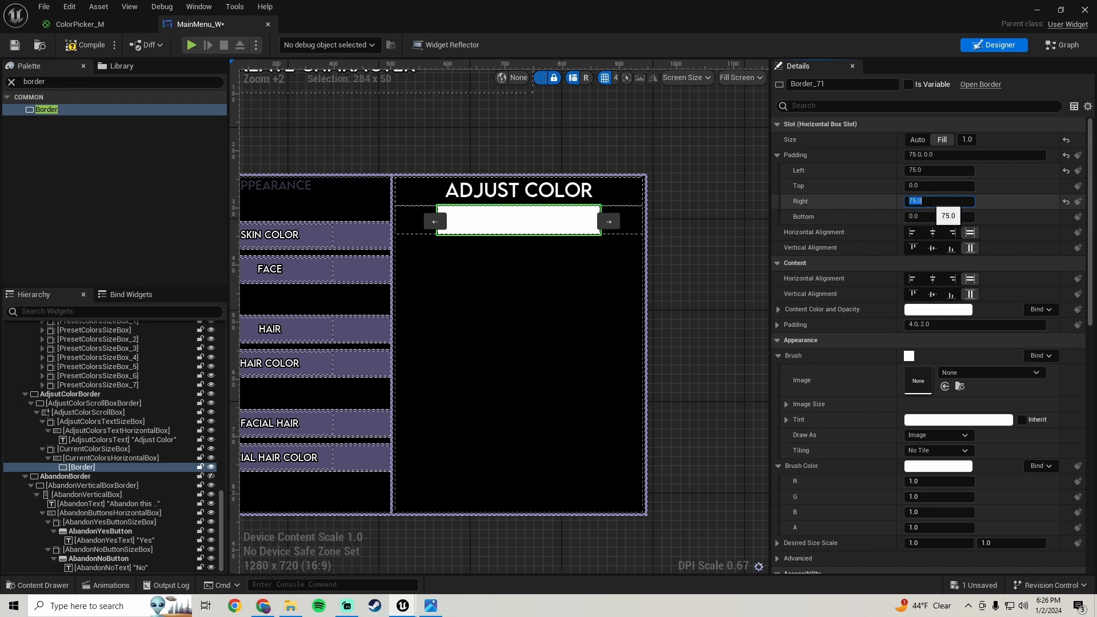
Step: Set the border's top and bottom slot padding to 15, and compile and save the widget
{"action": "left_click", "coordinate": [909, 185]}
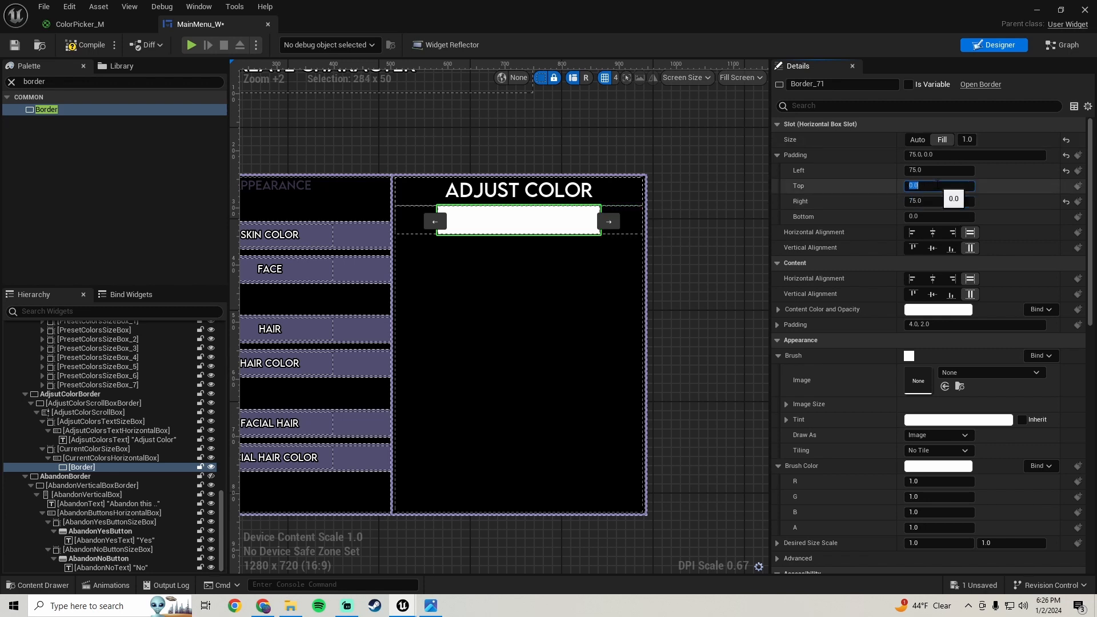
{"action": "type", "text": "2"}
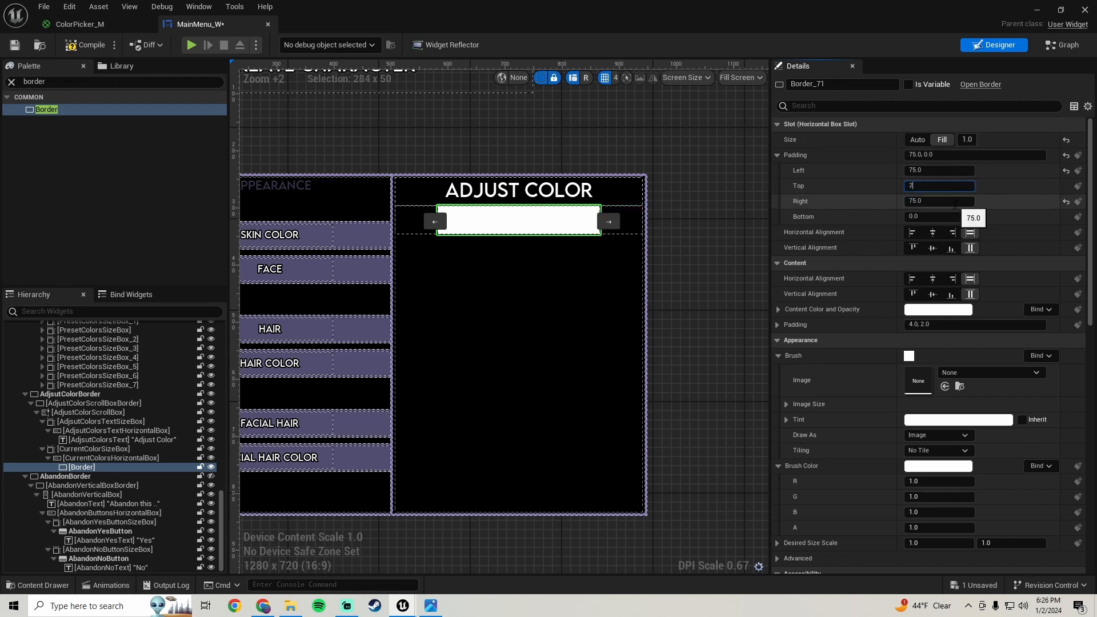
{"action": "type", "text": "0"}
{"action": "key", "text": "Return"}
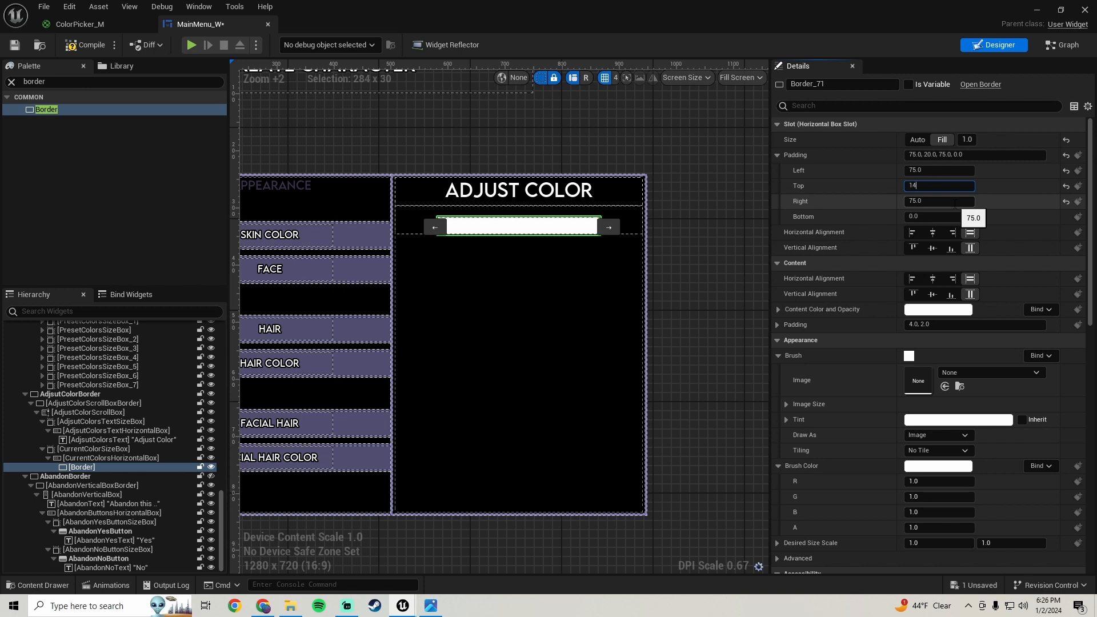
{"action": "type", "text": "14"}
{"action": "key", "text": "BackSpace"}
{"action": "type", "text": "5"}
{"action": "left_click", "coordinate": [925, 217]}
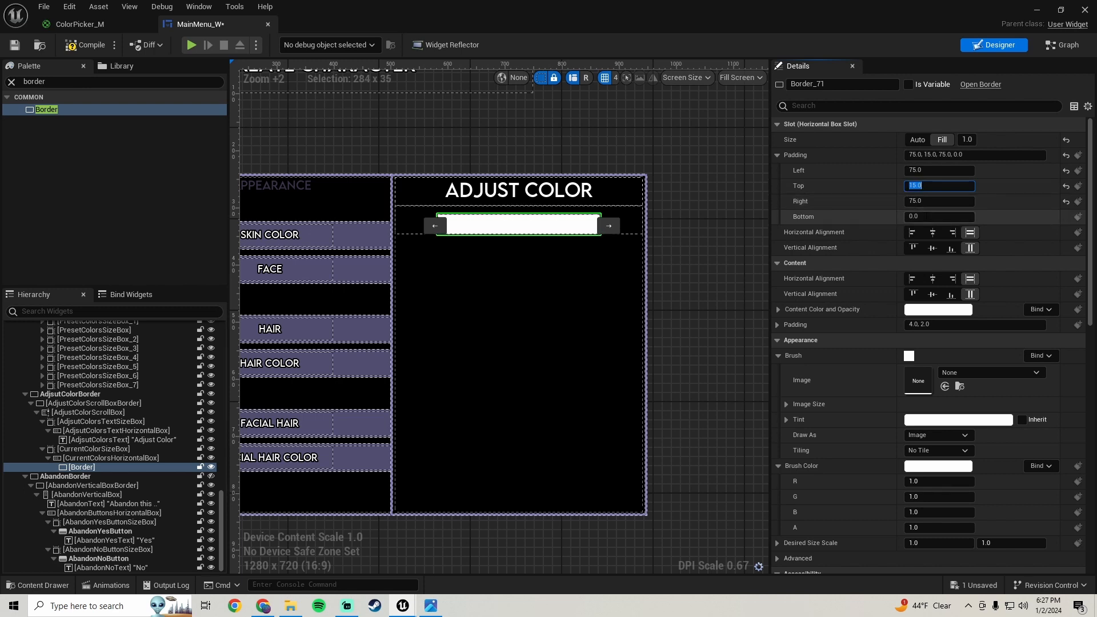
{"action": "key", "text": "Return"}
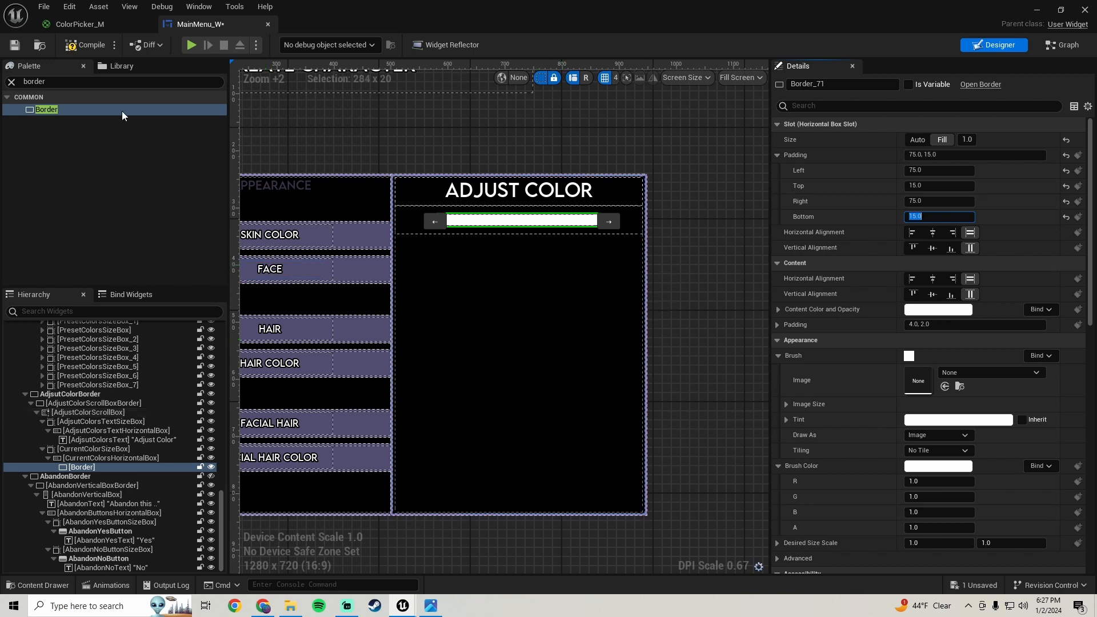
{"action": "left_click", "coordinate": [86, 51]}
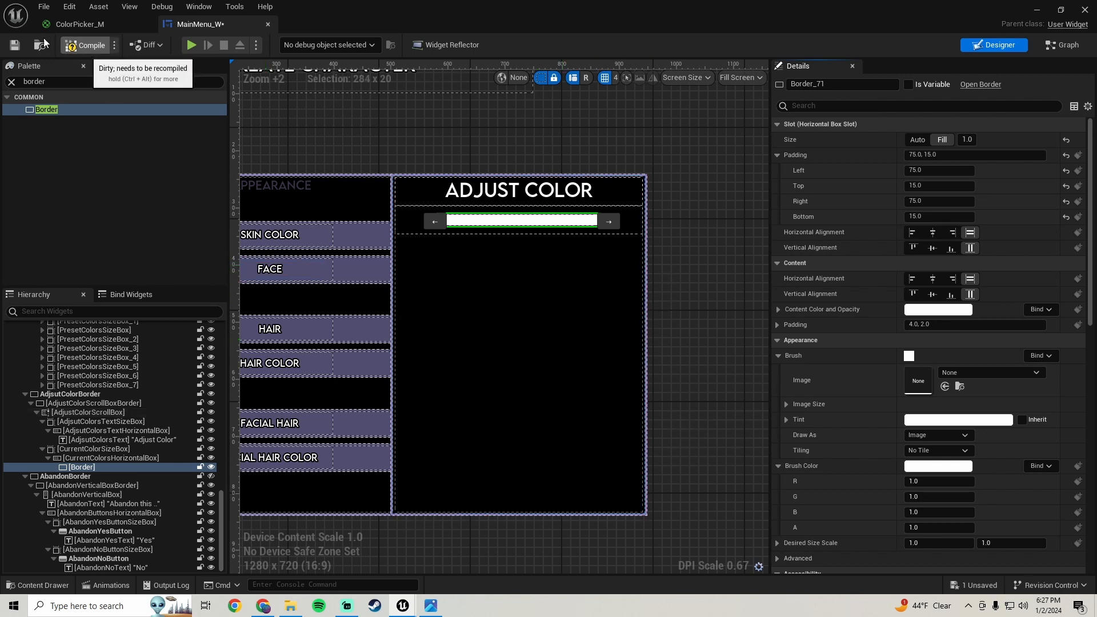
{"action": "left_click", "coordinate": [15, 49]}
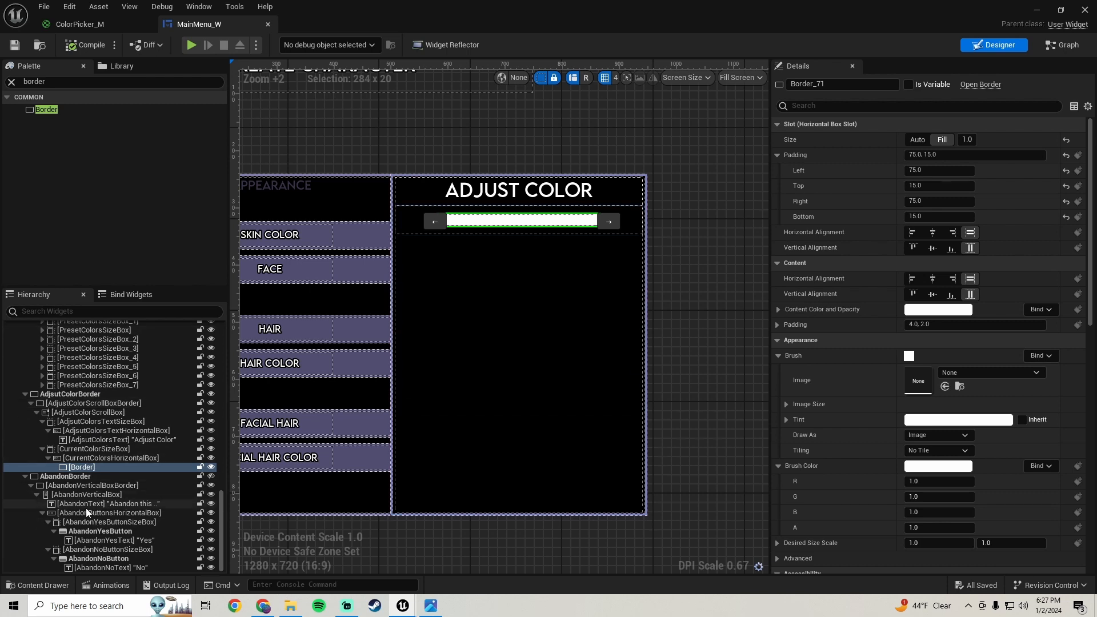
Step: Add a Synth 2DSlider to AdjustColorScrollBox, below the current color row
{"action": "left_click", "coordinate": [98, 412]}
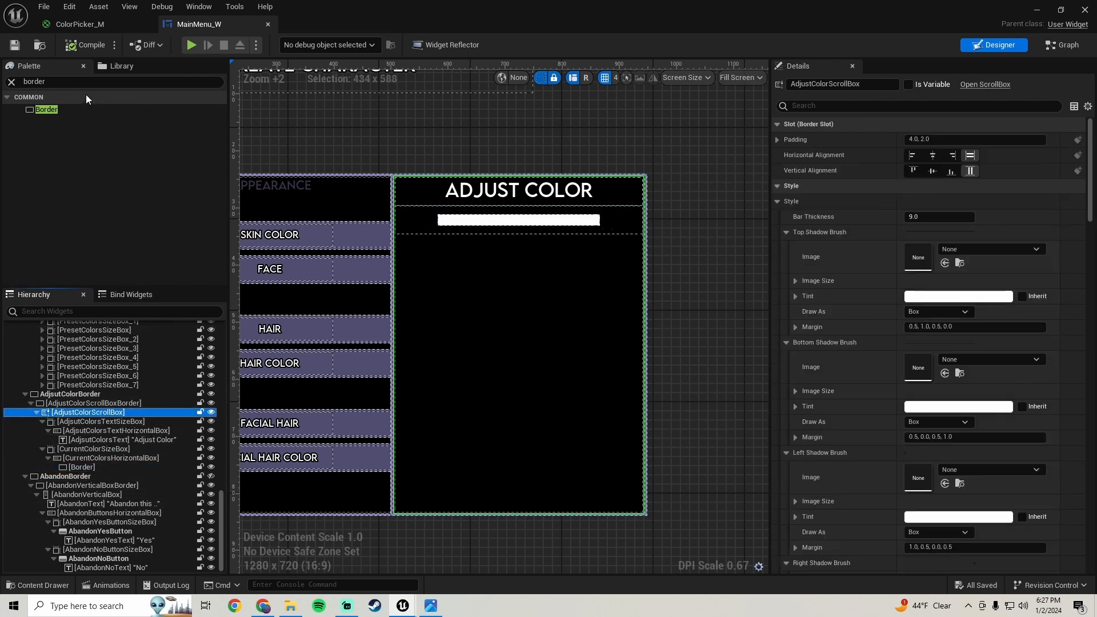
{"action": "left_click", "coordinate": [26, 82]}
{"action": "key", "text": "BackSpace"}
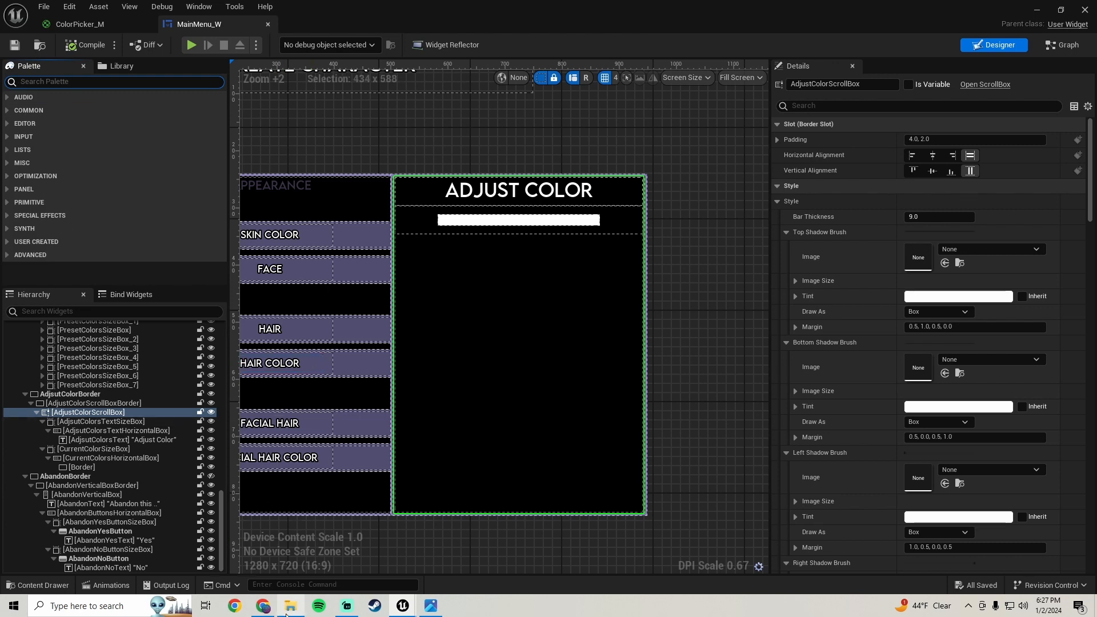
{"action": "mouse_move", "coordinate": [287, 614]}
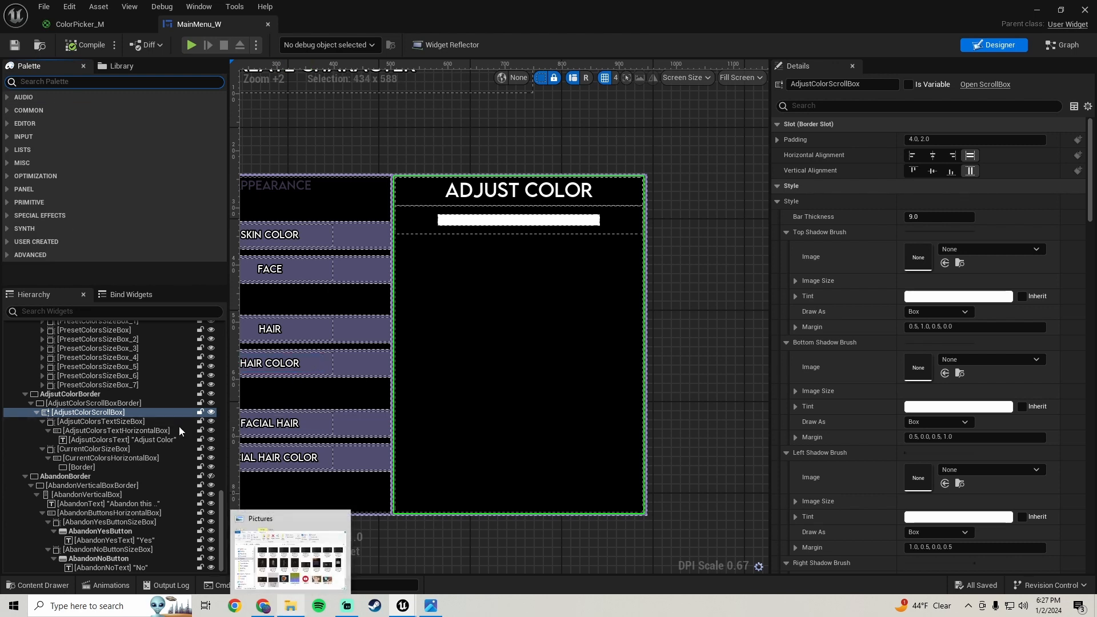
{"action": "left_click", "coordinate": [8, 230]}
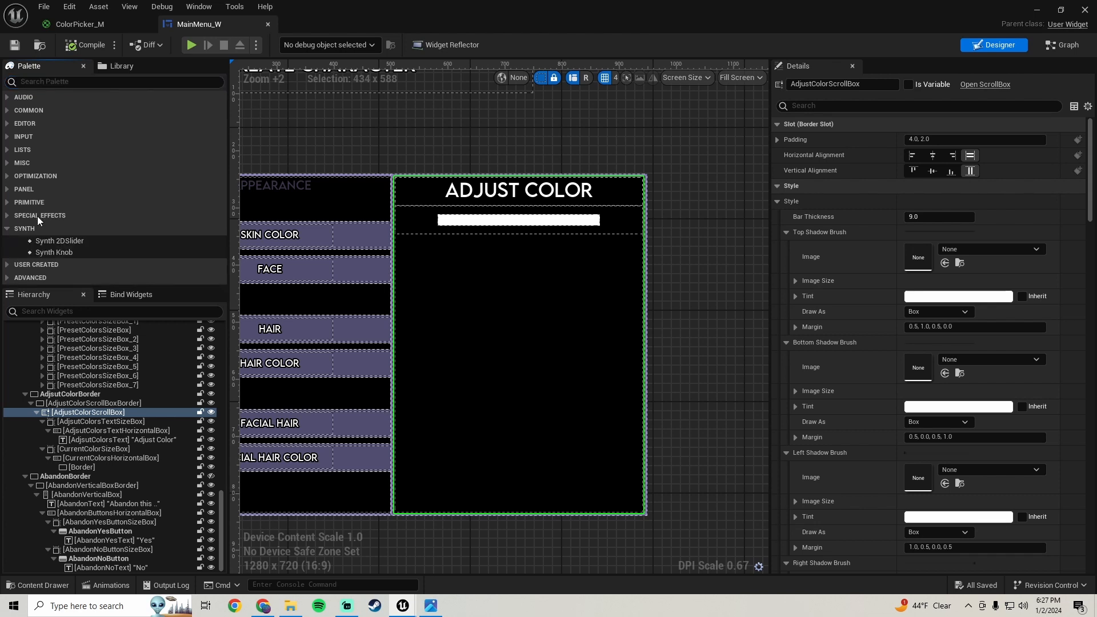
{"action": "left_click", "coordinate": [54, 240]}
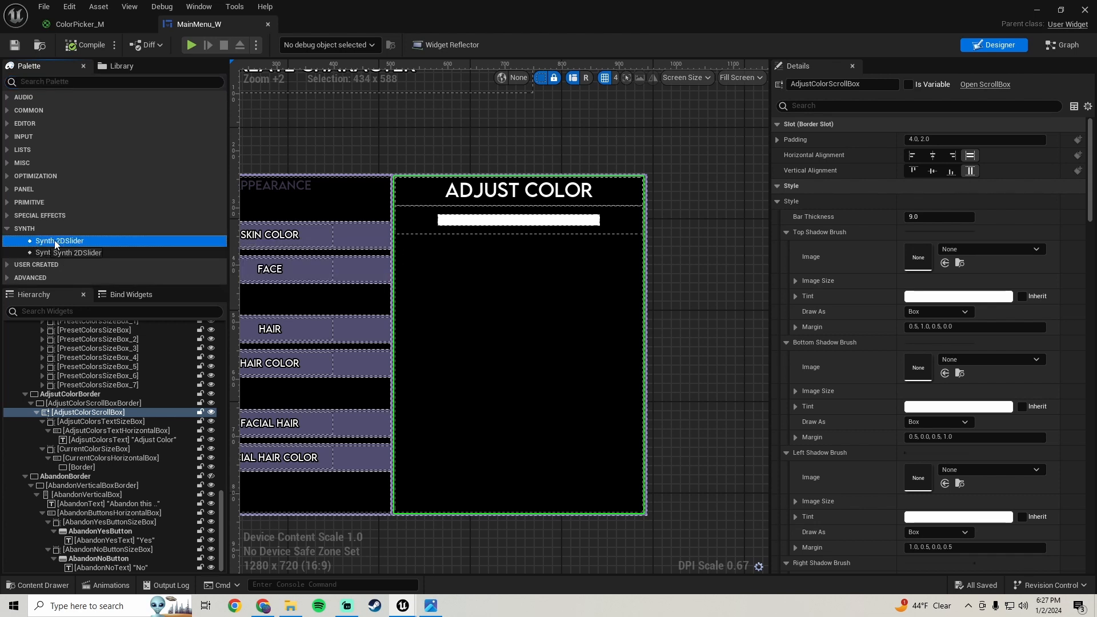
{"action": "left_click_drag", "start_coordinate": [77, 234], "coordinate": [87, 409]}
{"action": "scroll", "coordinate": [117, 452], "scroll_direction": "down", "scroll_amount": 1}
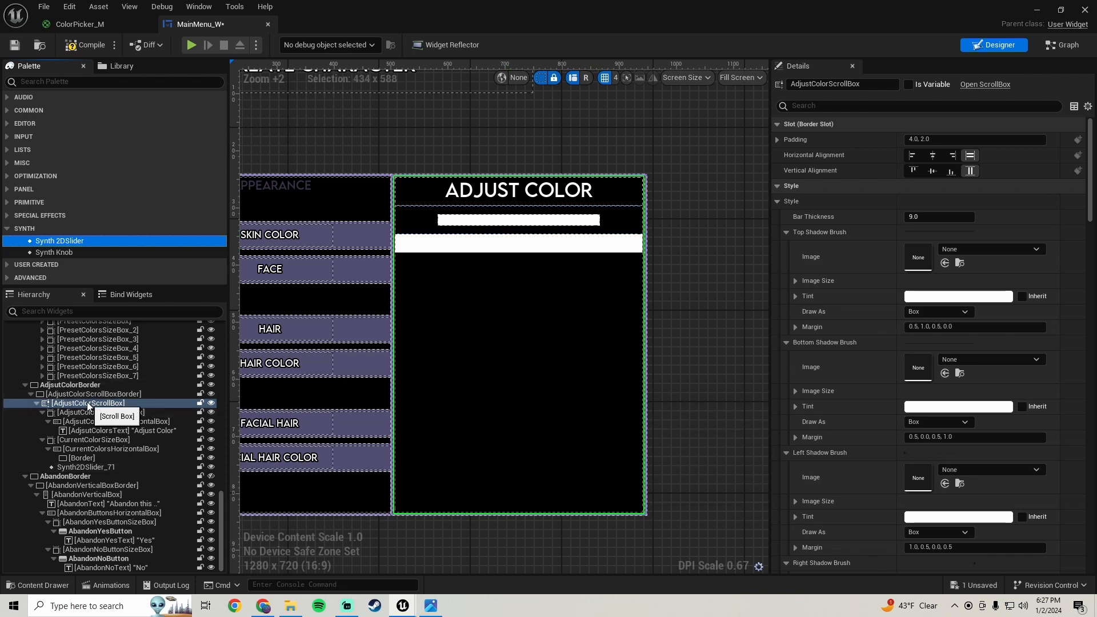
Step: Wrap the Synth 2DSlider in AdjustColorScrollBox with a Size Box
{"action": "left_click", "coordinate": [89, 460]}
{"action": "left_click", "coordinate": [87, 466]}
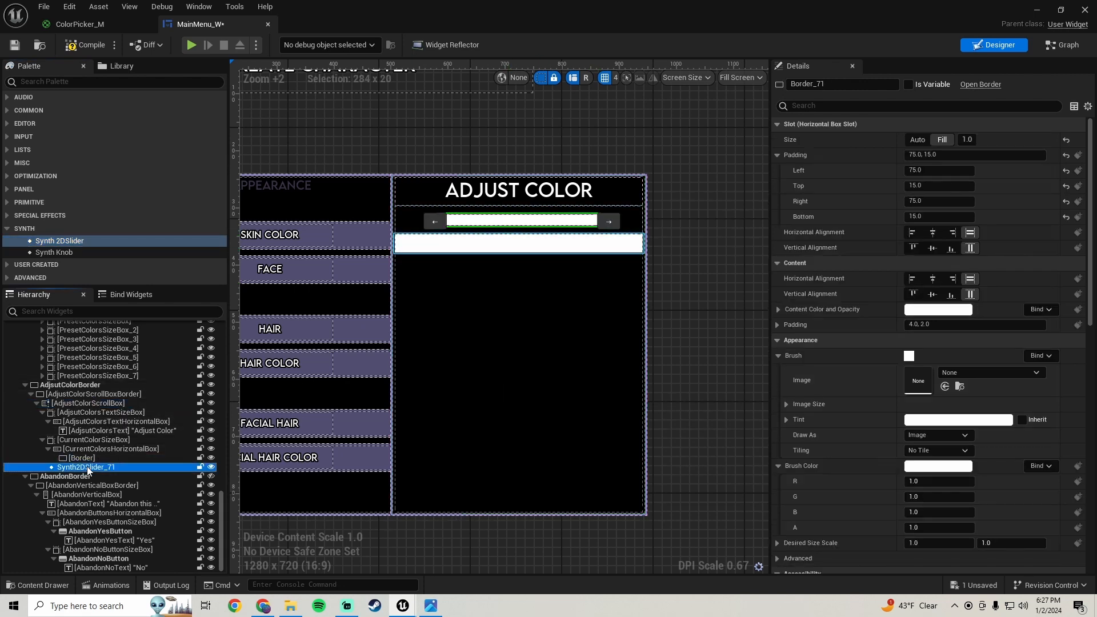
{"action": "right_click", "coordinate": [88, 469]}
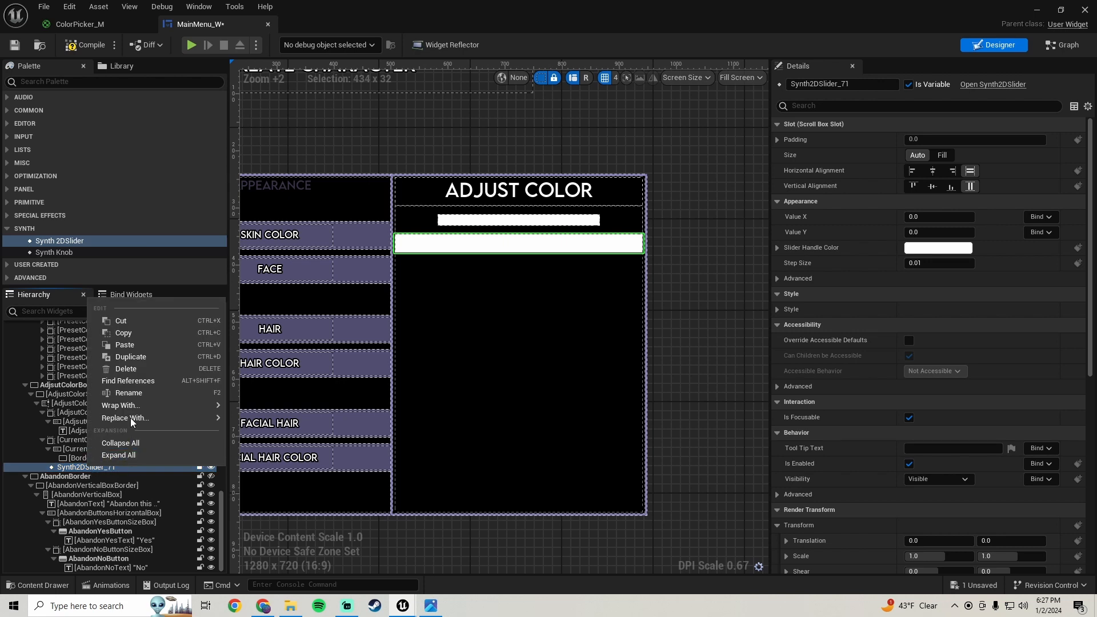
{"action": "mouse_move", "coordinate": [147, 407]}
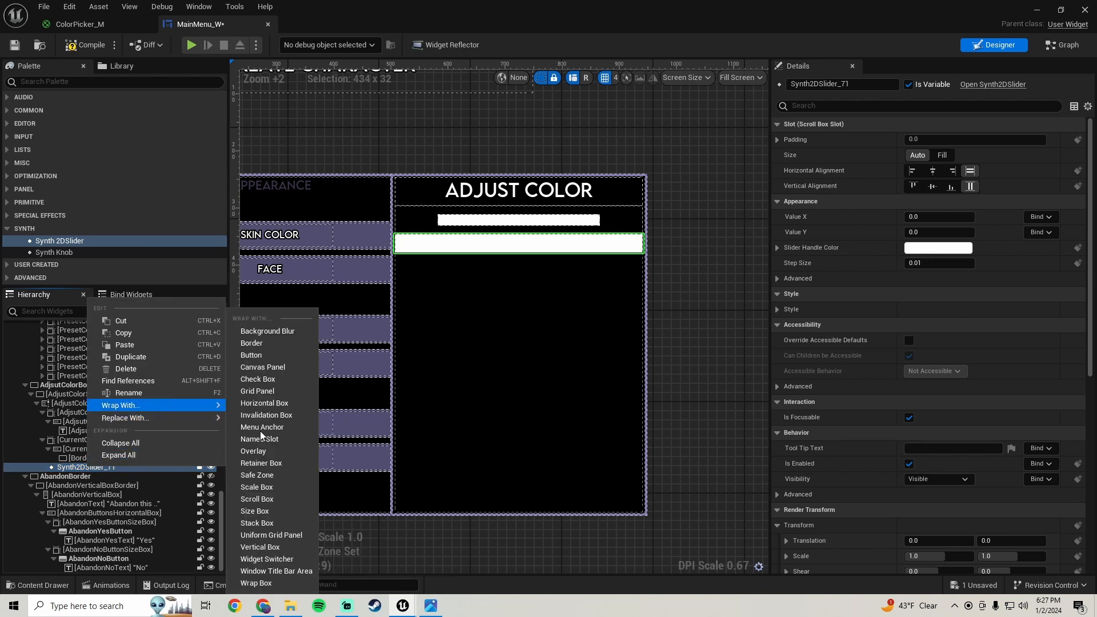
{"action": "left_click", "coordinate": [268, 511]}
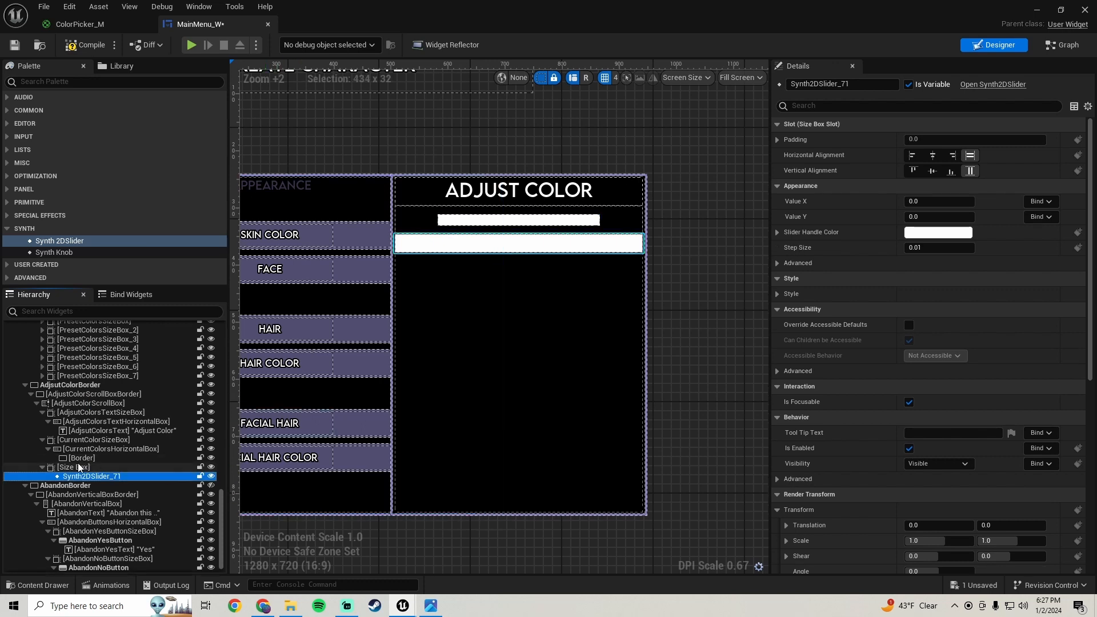
Step: Enable a height override of 200 on the size box around the 2D slider, and compile and save the widget
{"action": "left_click", "coordinate": [75, 468]}
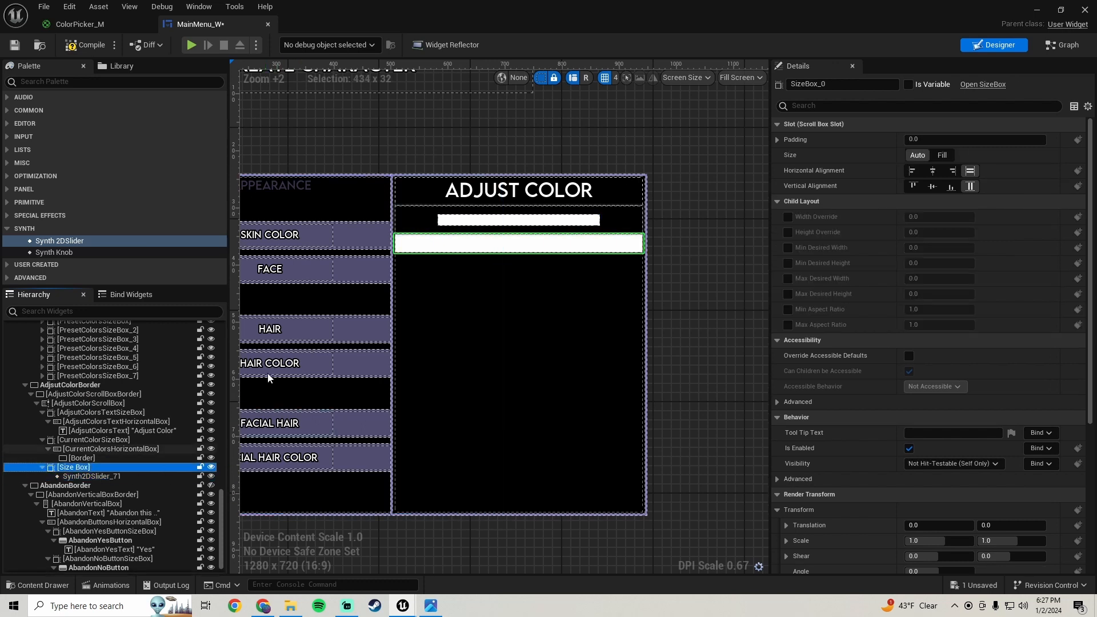
{"action": "left_click", "coordinate": [788, 232]}
{"action": "left_click", "coordinate": [939, 232]}
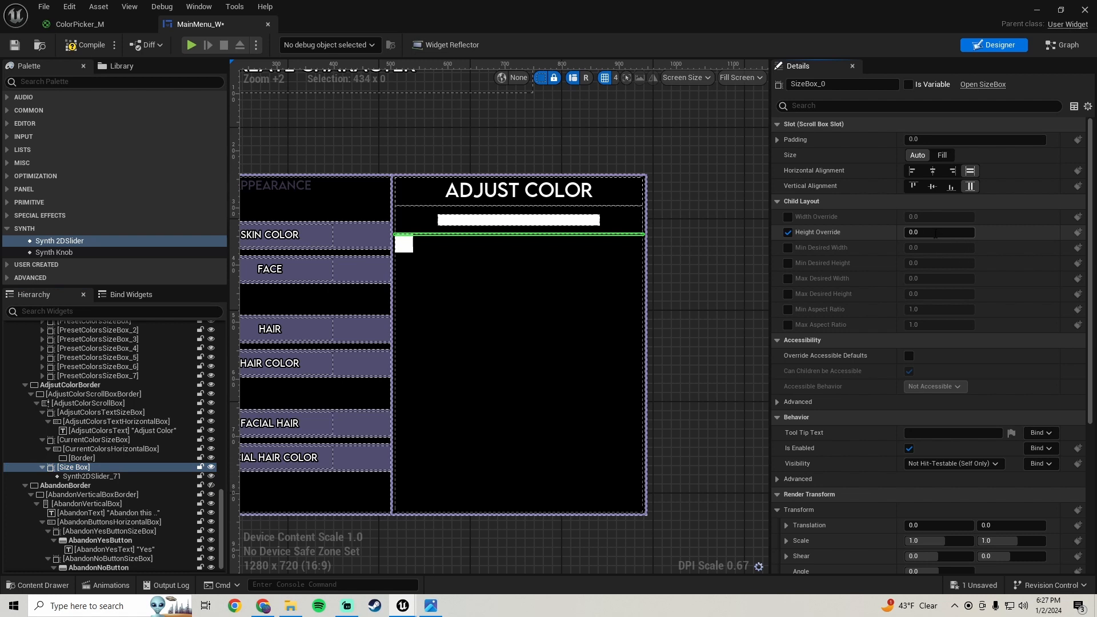
{"action": "type", "text": "100"}
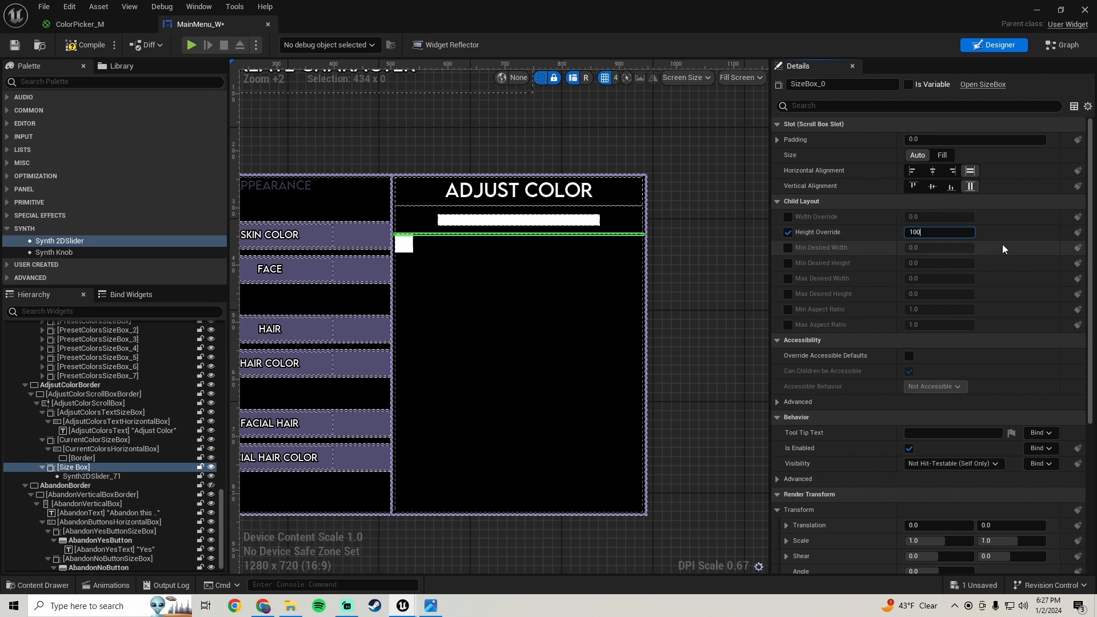
{"action": "key", "text": "Return"}
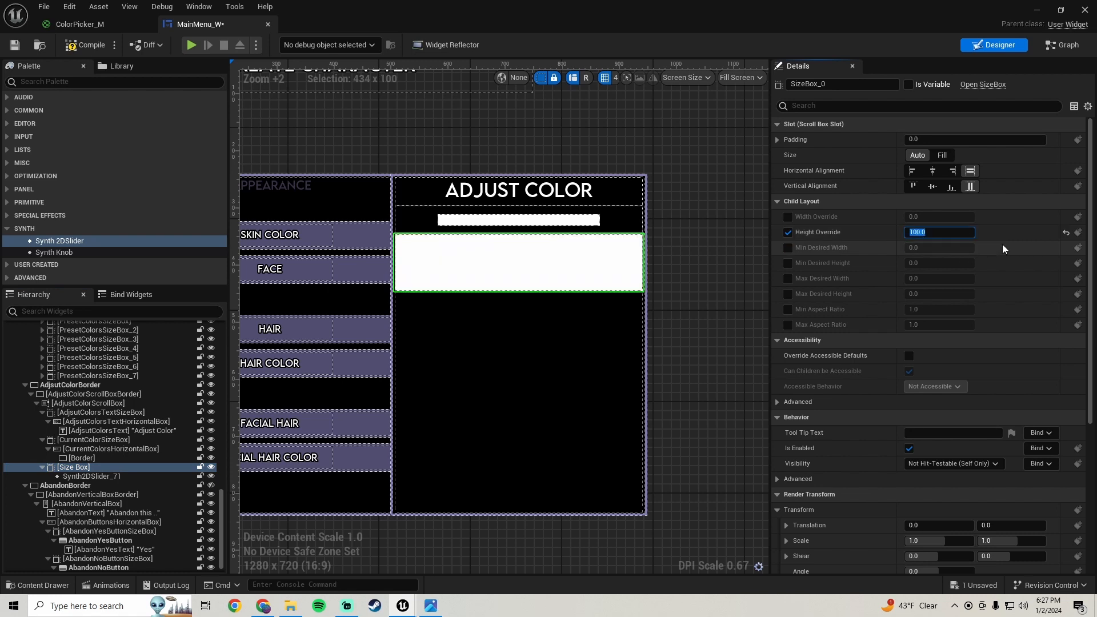
{"action": "type", "text": "200"}
{"action": "key", "text": "Return"}
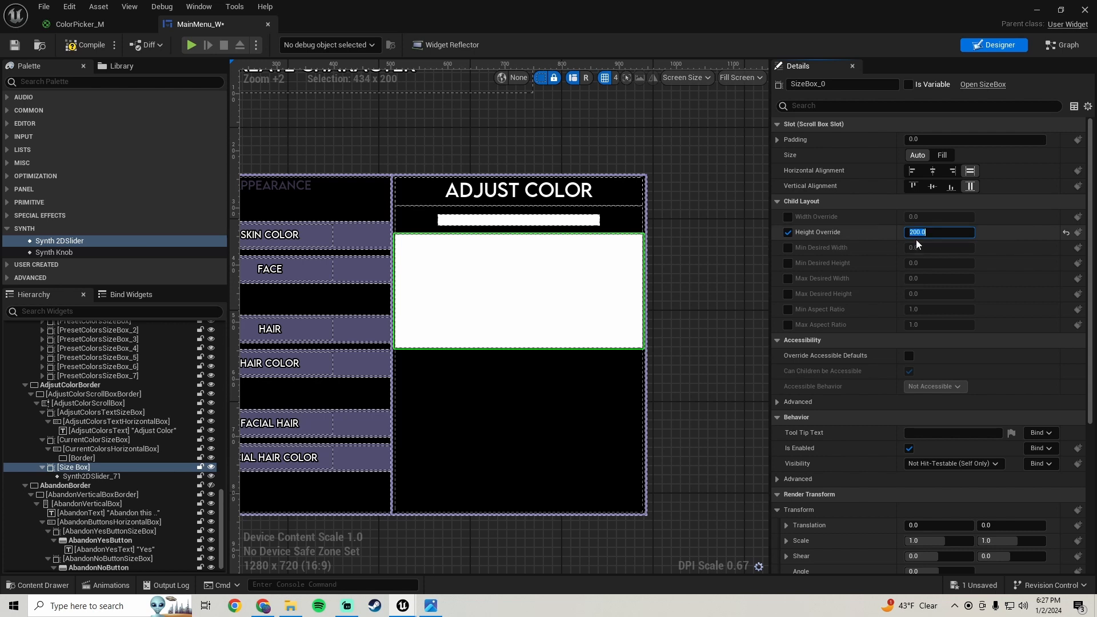
{"action": "scroll", "coordinate": [513, 312], "scroll_direction": "down", "scroll_amount": 4}
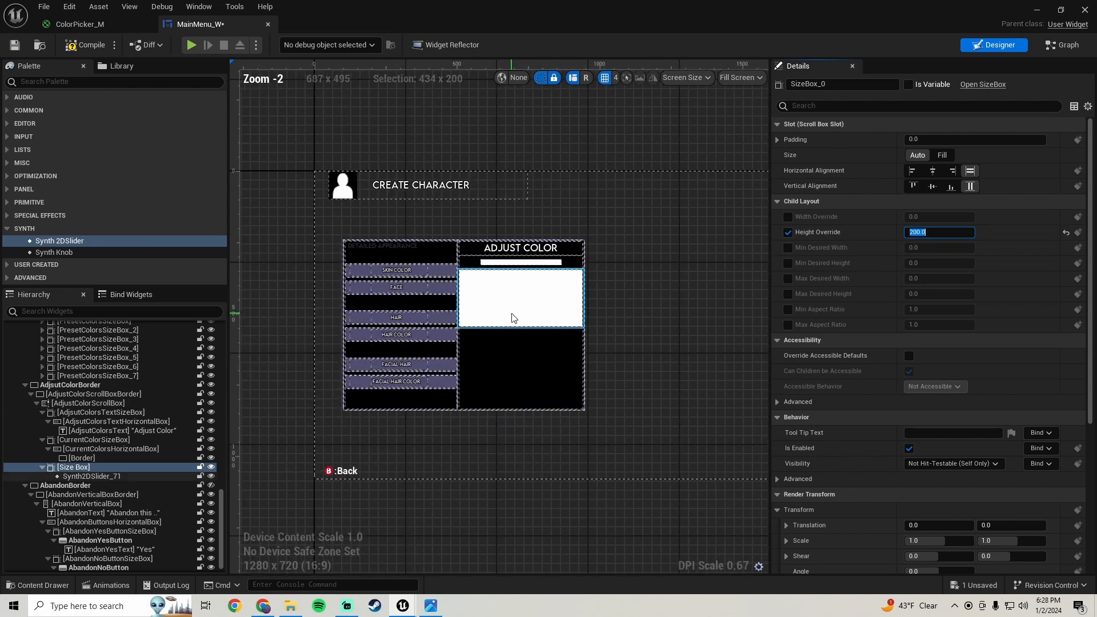
{"action": "scroll", "coordinate": [513, 318], "scroll_direction": "up", "scroll_amount": 4}
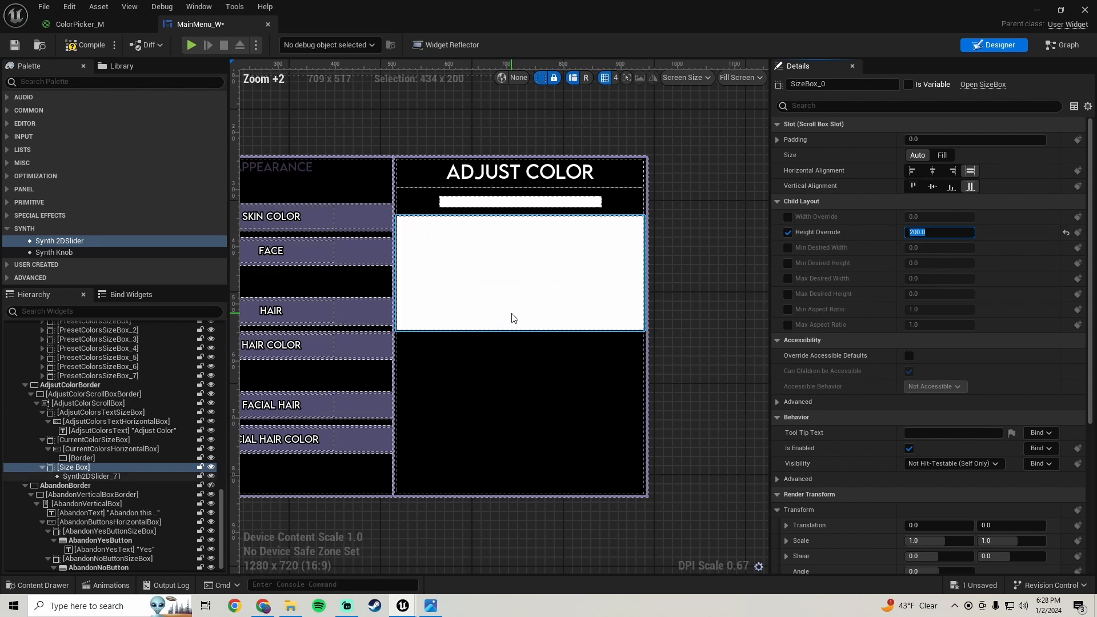
{"action": "left_click", "coordinate": [84, 49]}
{"action": "left_click", "coordinate": [18, 46]}
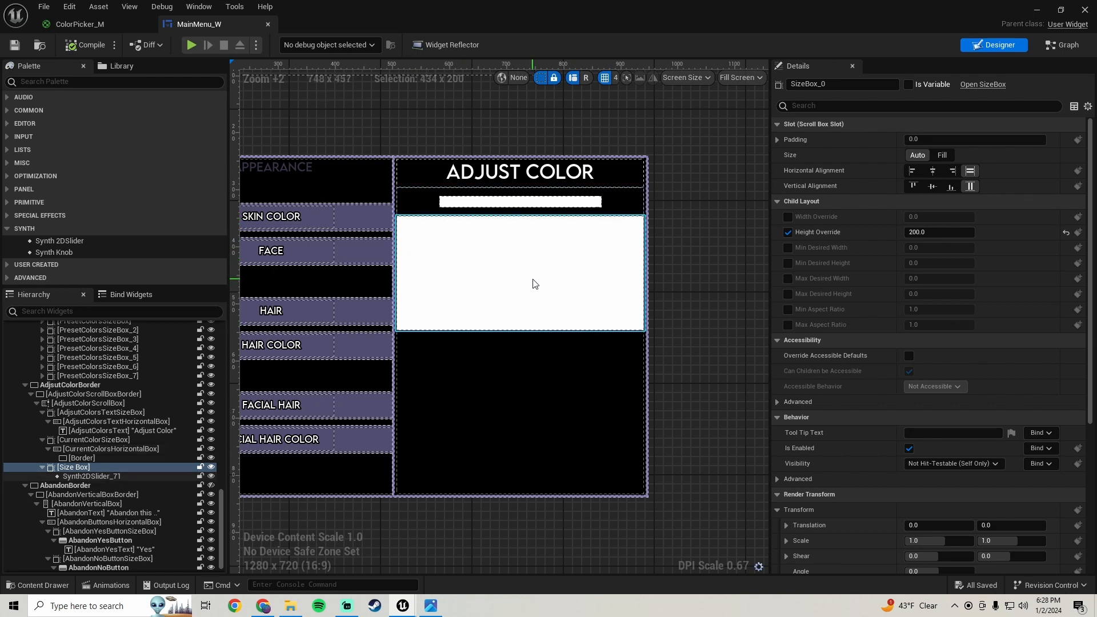
Step: Rename the size box around the 2D slider as ColorPickerSizeBox
{"action": "scroll", "coordinate": [880, 325], "scroll_direction": "down", "scroll_amount": 5}
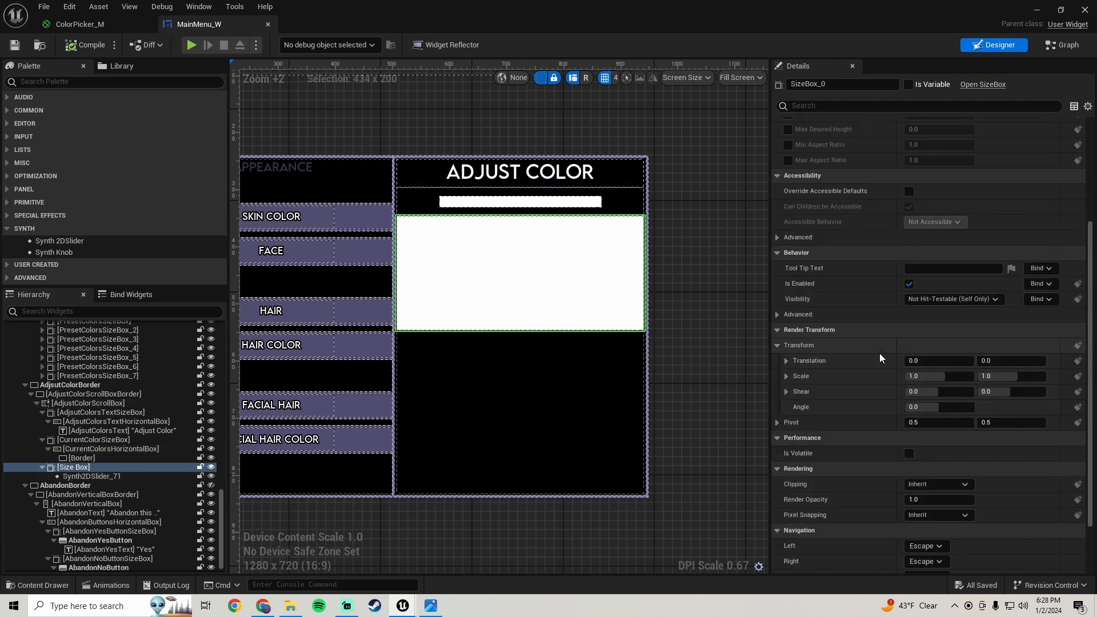
{"action": "scroll", "coordinate": [879, 354], "scroll_direction": "up", "scroll_amount": 5}
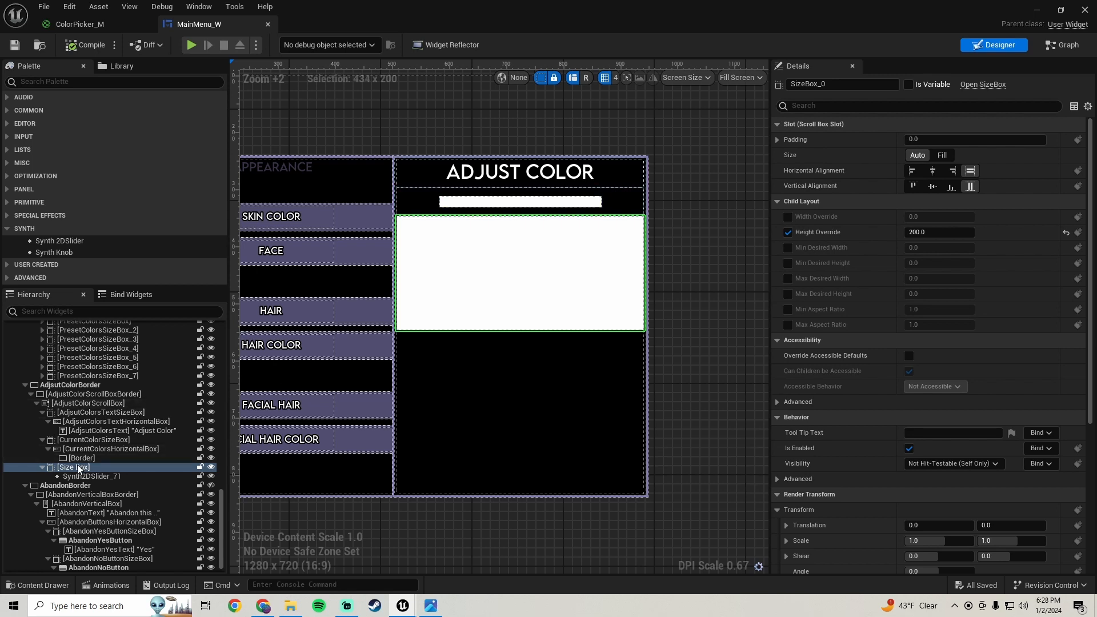
{"action": "left_click", "coordinate": [847, 85]}
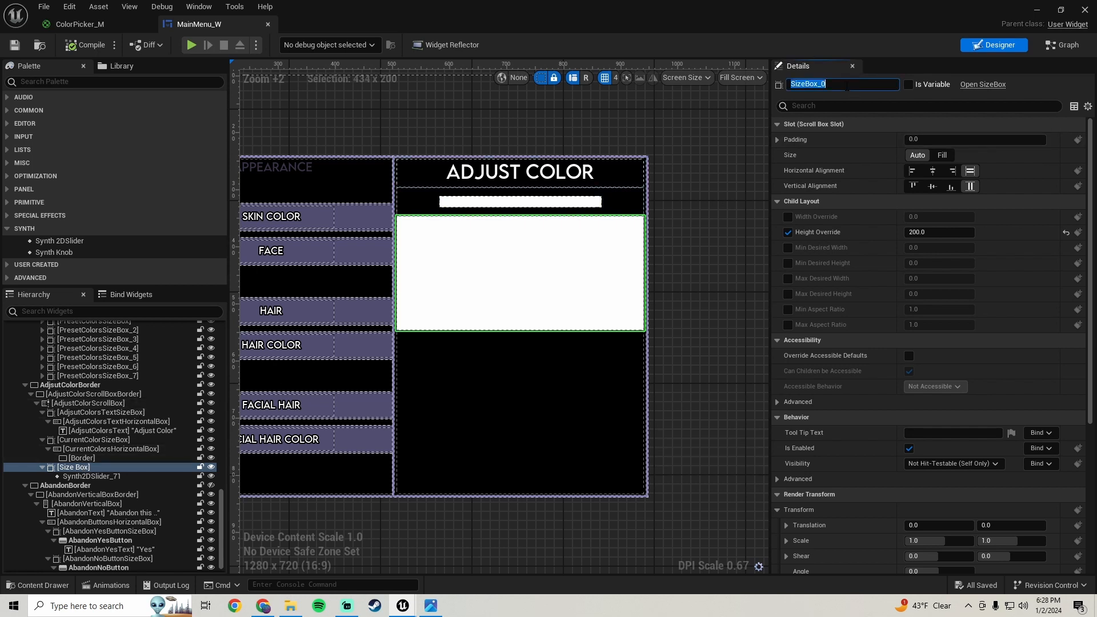
{"action": "type", "text": "ColorPickerSizeBox"}
{"action": "key", "text": "Return"}
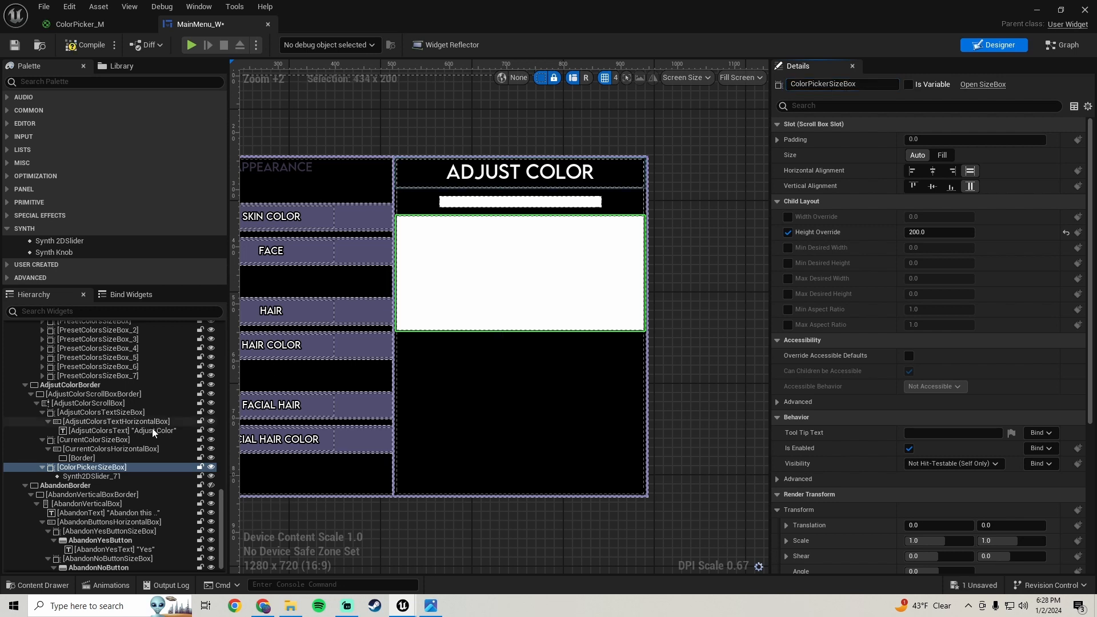
Step: Rename the 2D slider inside ColorPickerSizeBox as ColorPickerSynth2DSlider
{"action": "left_click", "coordinate": [92, 475]}
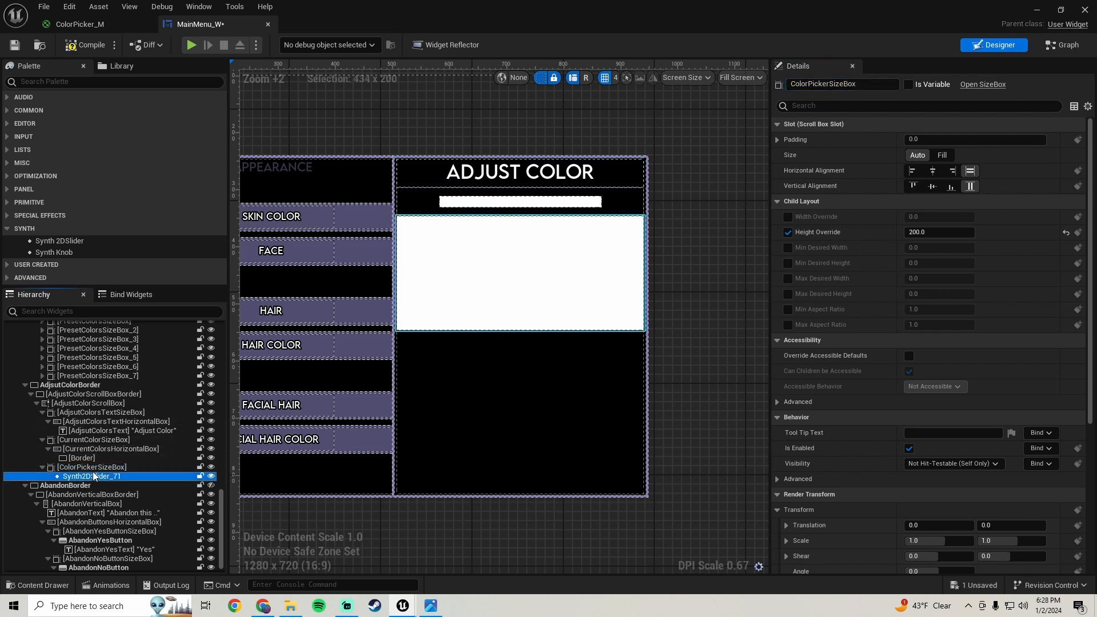
{"action": "left_click", "coordinate": [857, 84]}
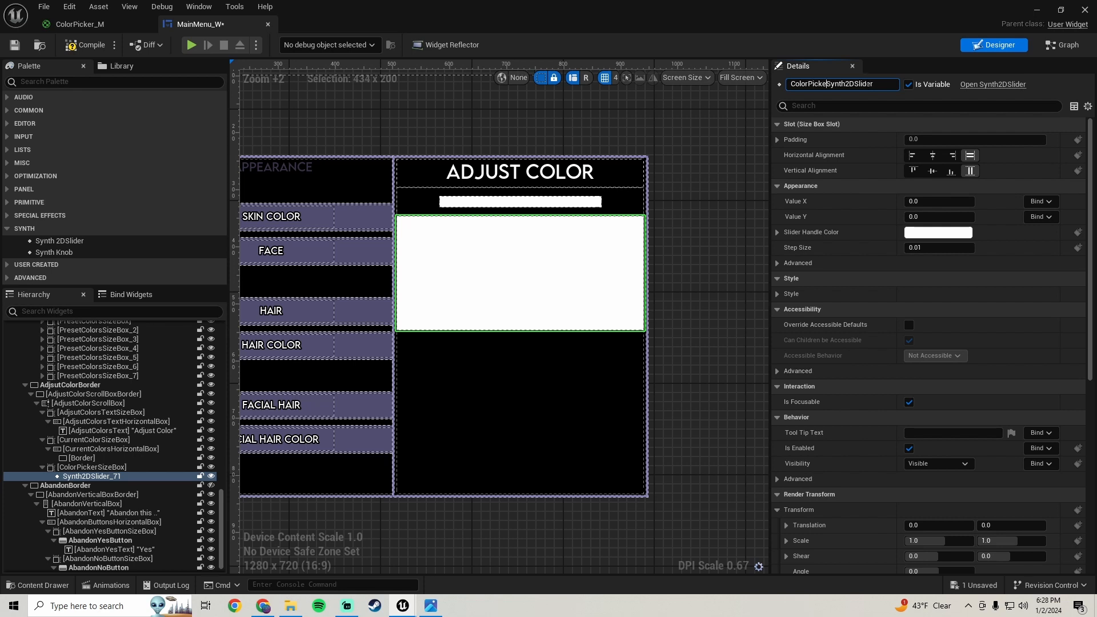
{"action": "key", "text": "Return"}
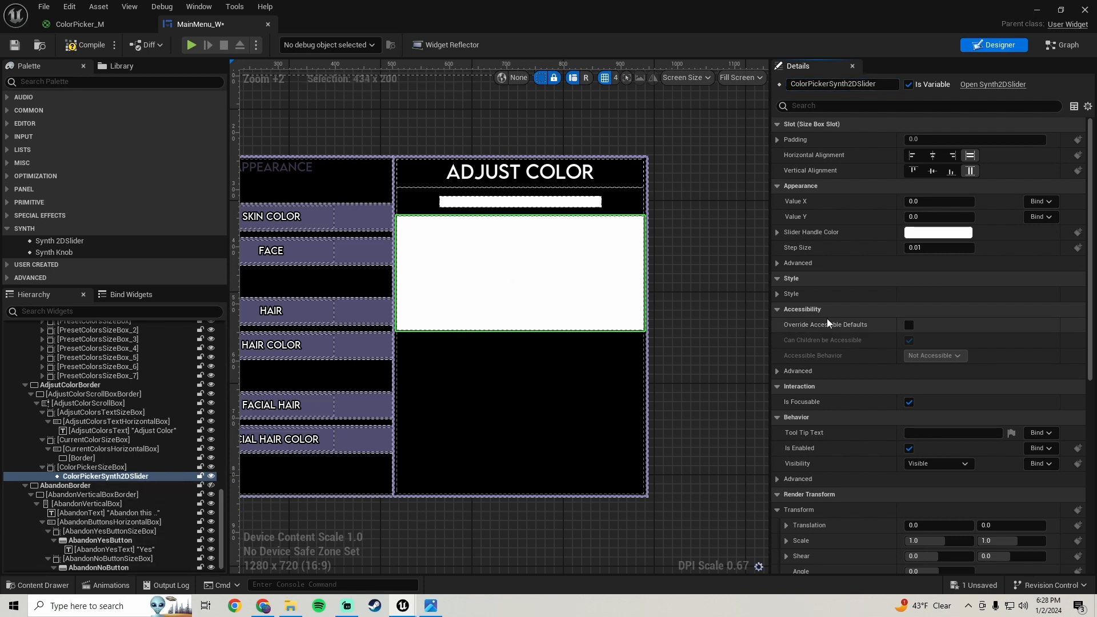
Step: Set the background image in ColorPickerSynth2DSlider's style to the ColorPicker_M material, and compile and save the widget
{"action": "left_click", "coordinate": [778, 292]}
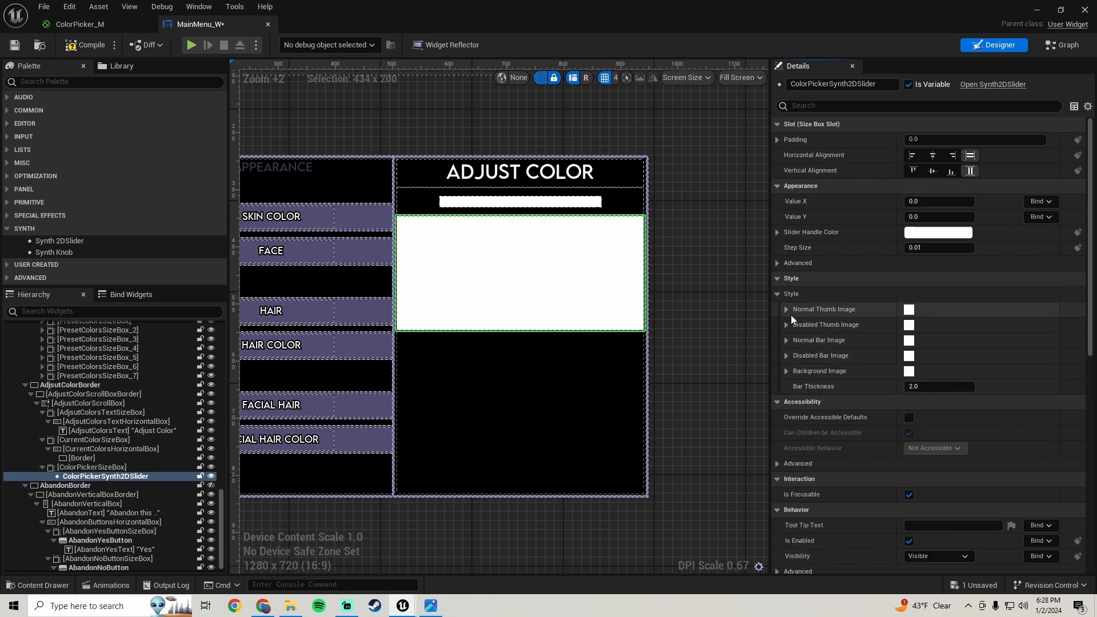
{"action": "left_click", "coordinate": [787, 371]}
{"action": "scroll", "coordinate": [817, 351], "scroll_direction": "down", "scroll_amount": 1}
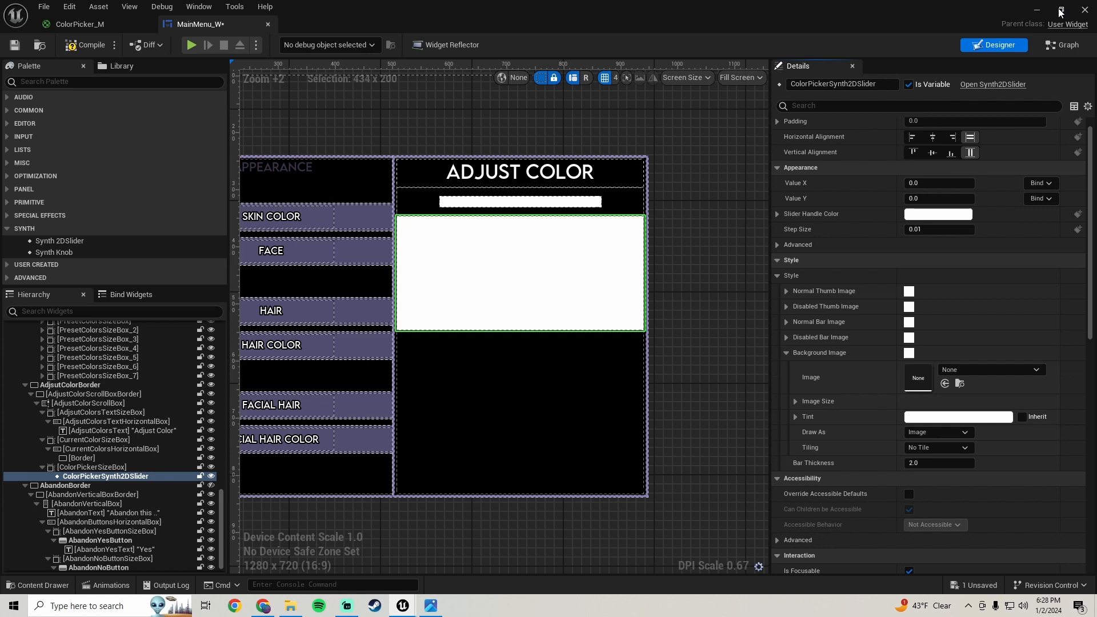
{"action": "left_click", "coordinate": [1060, 10]}
{"action": "left_click", "coordinate": [870, 92]}
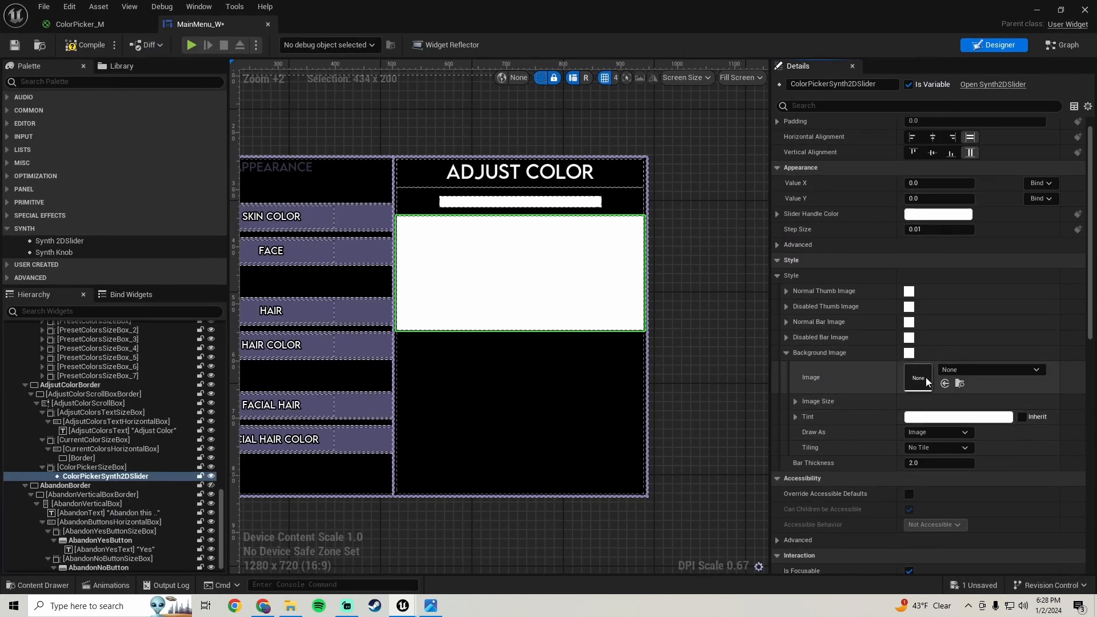
{"action": "left_click", "coordinate": [964, 369]}
{"action": "type", "text": "co"}
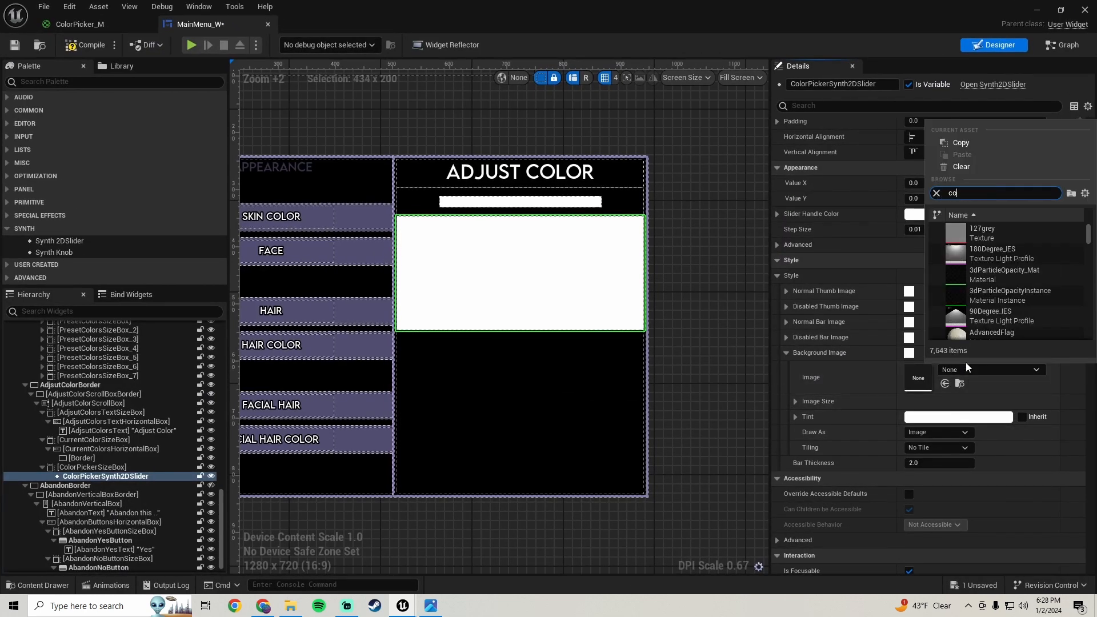
{"action": "type", "text": "lorpi"}
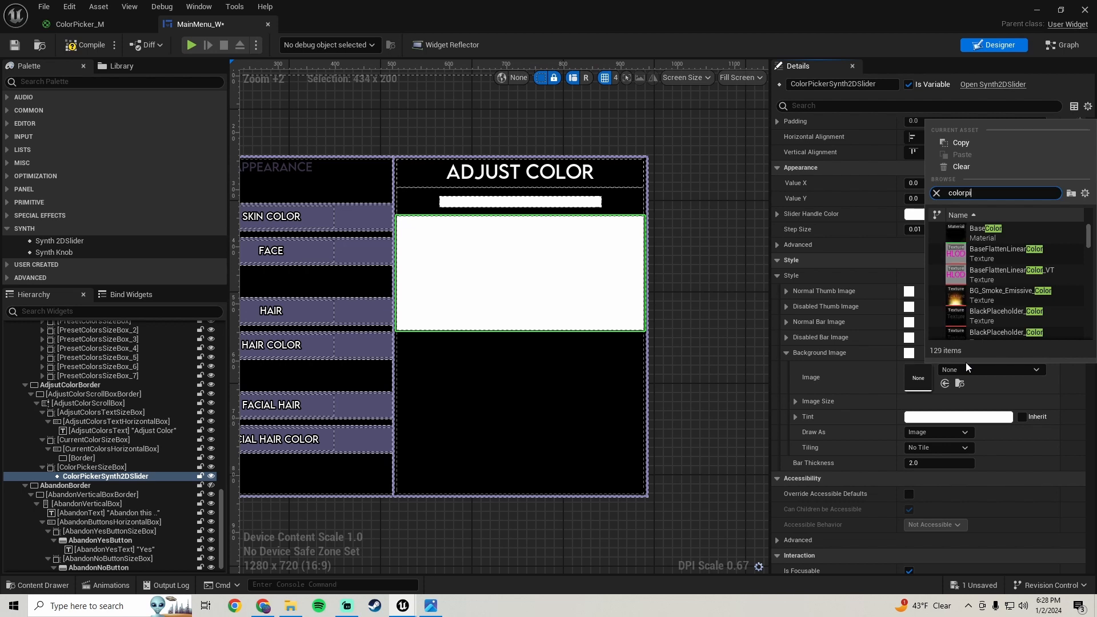
{"action": "type", "text": "ck"}
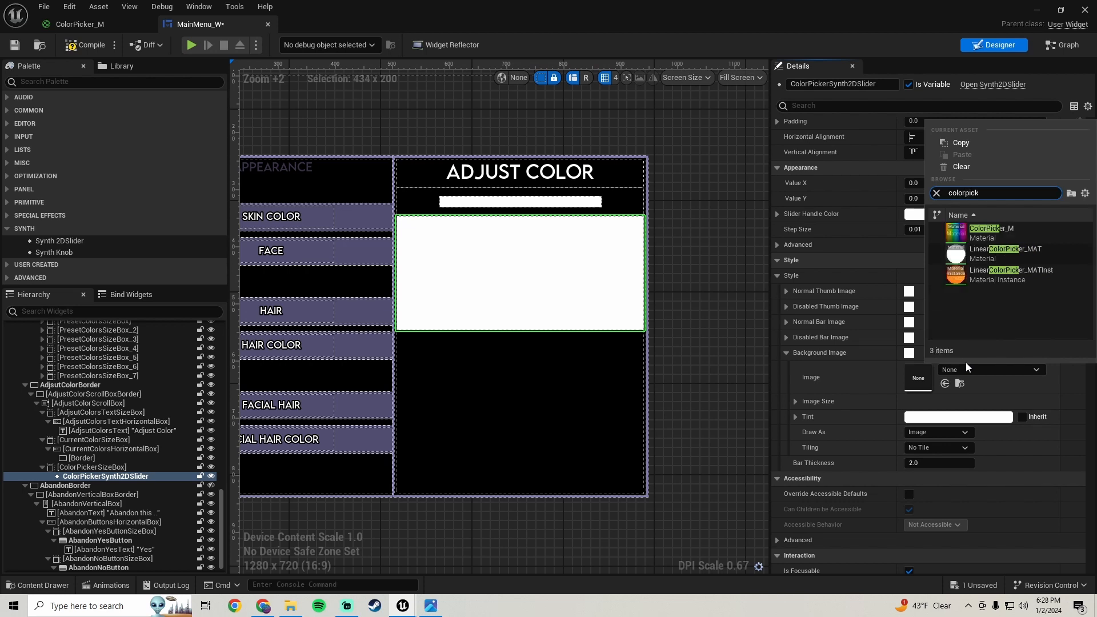
{"action": "left_click", "coordinate": [990, 232]}
{"action": "scroll", "coordinate": [480, 278], "scroll_direction": "up", "scroll_amount": 2}
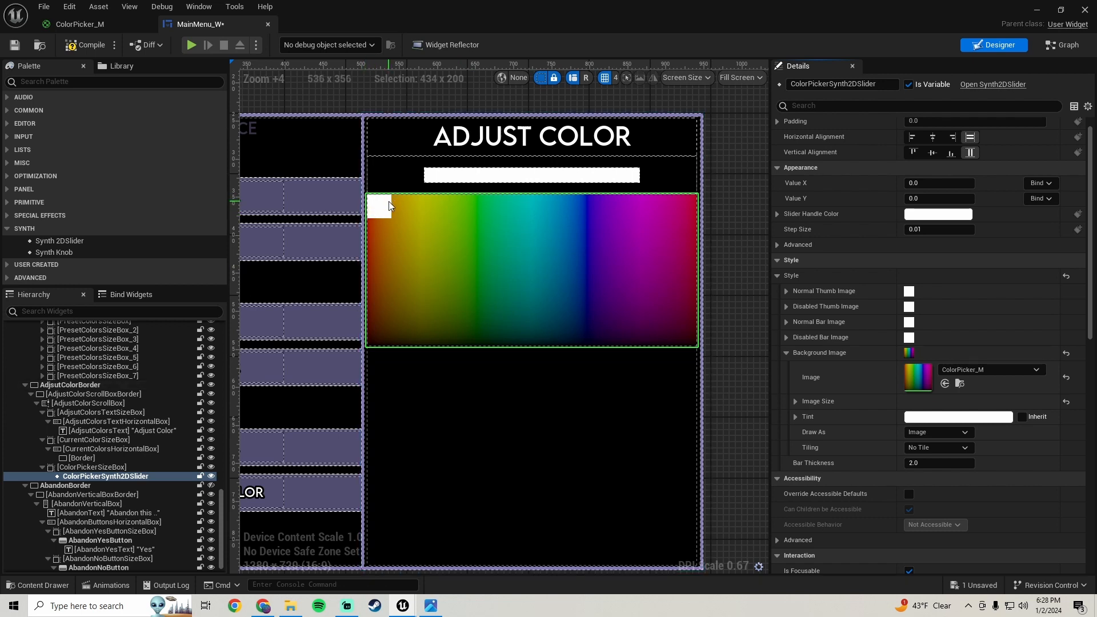
{"action": "mouse_move", "coordinate": [416, 258]}
{"action": "right_mouse_down"}
{"action": "mouse_move", "coordinate": [464, 282]}
{"action": "mouse_move", "coordinate": [479, 266]}
{"action": "mouse_move", "coordinate": [424, 242]}
{"action": "right_mouse_up"}
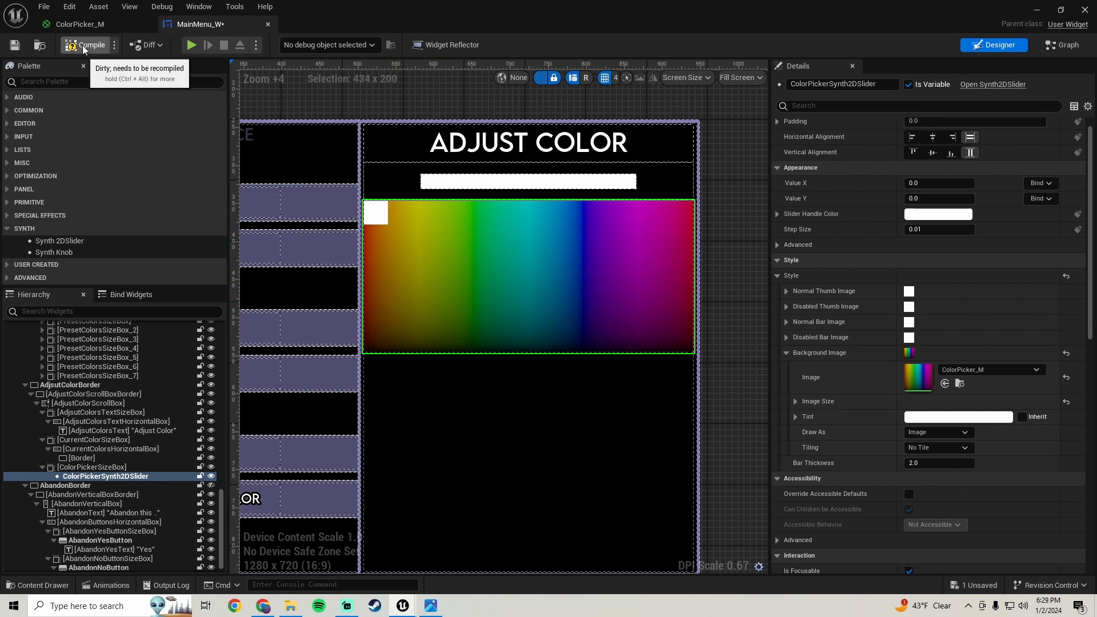
{"action": "left_click", "coordinate": [15, 44]}
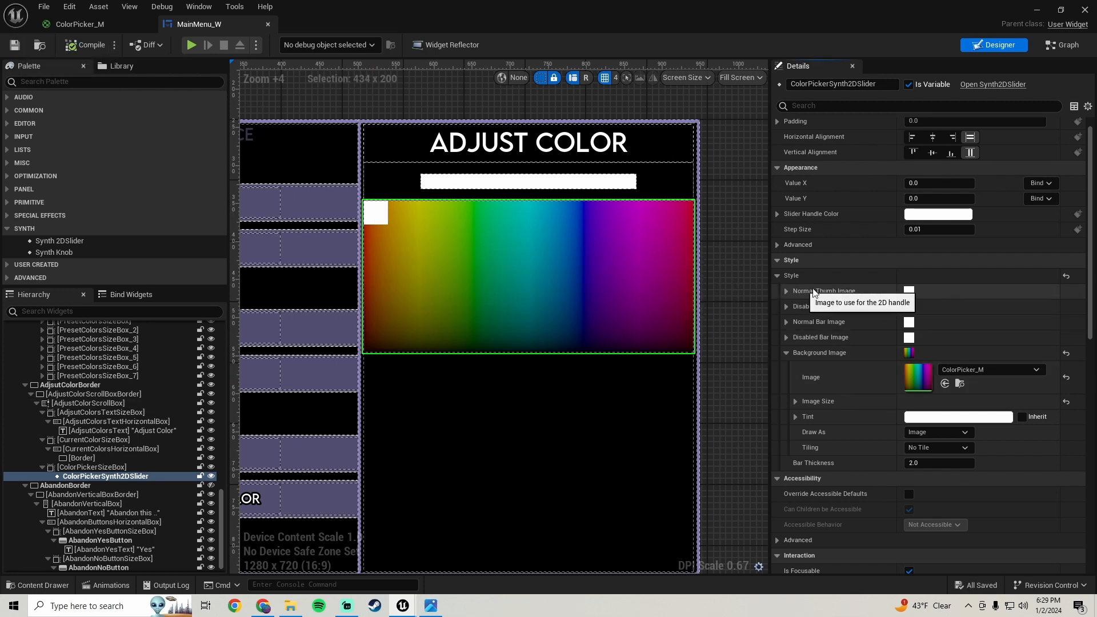
Step: Expand the slider's Normal Thumb Image settings, and open the project's Textures/MainMenu folder in the main editor window
{"action": "left_click", "coordinate": [786, 291]}
{"action": "scroll", "coordinate": [846, 338], "scroll_direction": "down", "scroll_amount": 2}
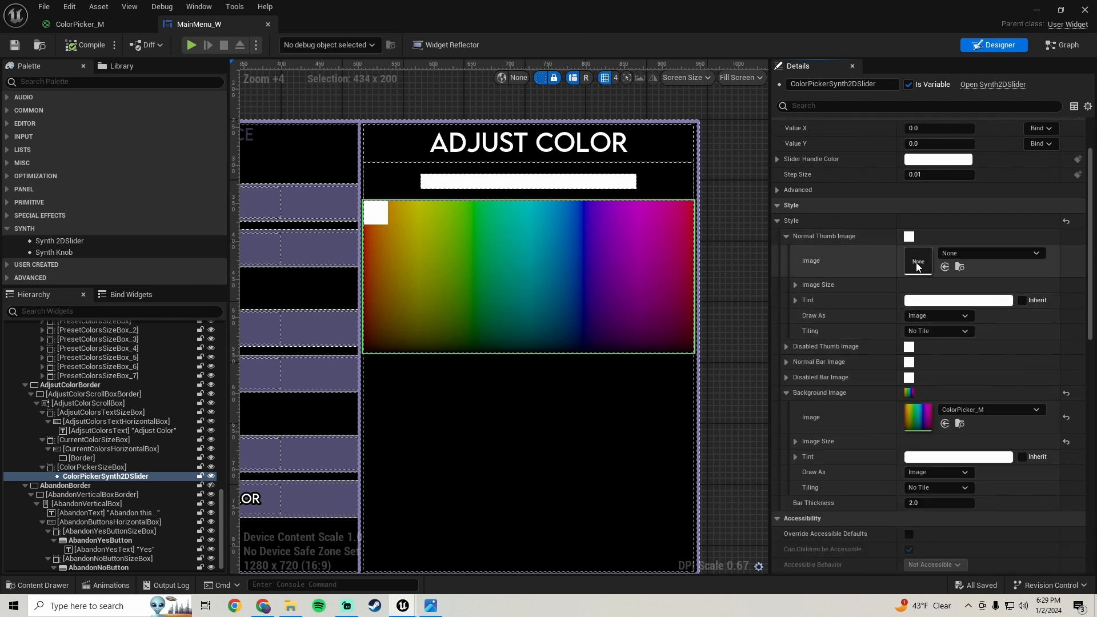
{"action": "left_click", "coordinate": [1035, 10]}
{"action": "scroll", "coordinate": [73, 503], "scroll_direction": "down", "scroll_amount": 3}
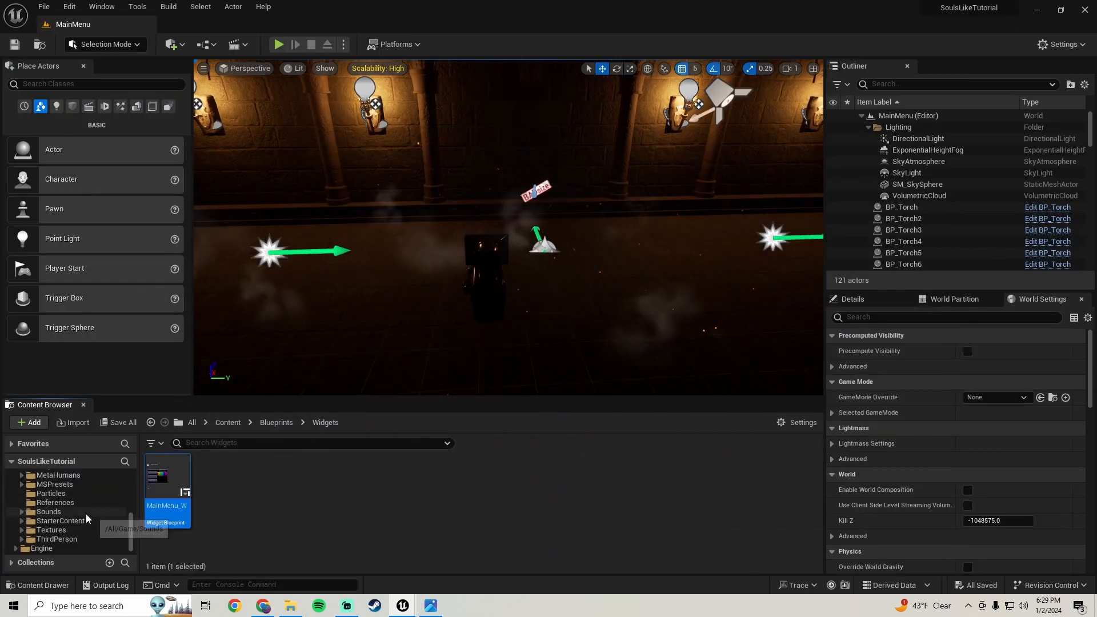
{"action": "left_click", "coordinate": [55, 529]}
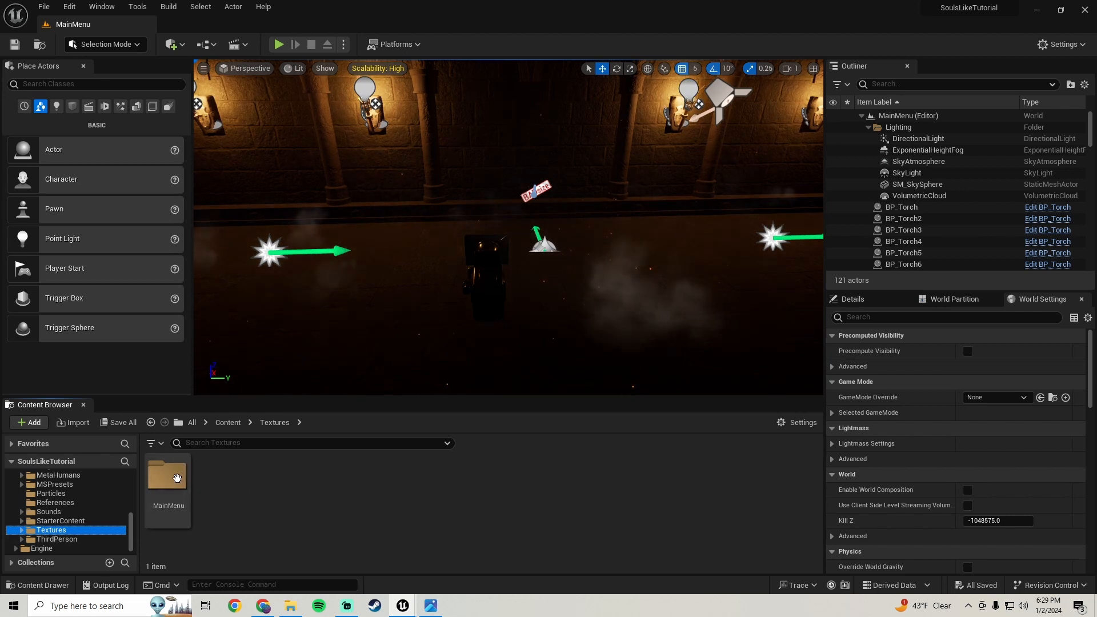
{"action": "double_click", "coordinate": [176, 478]}
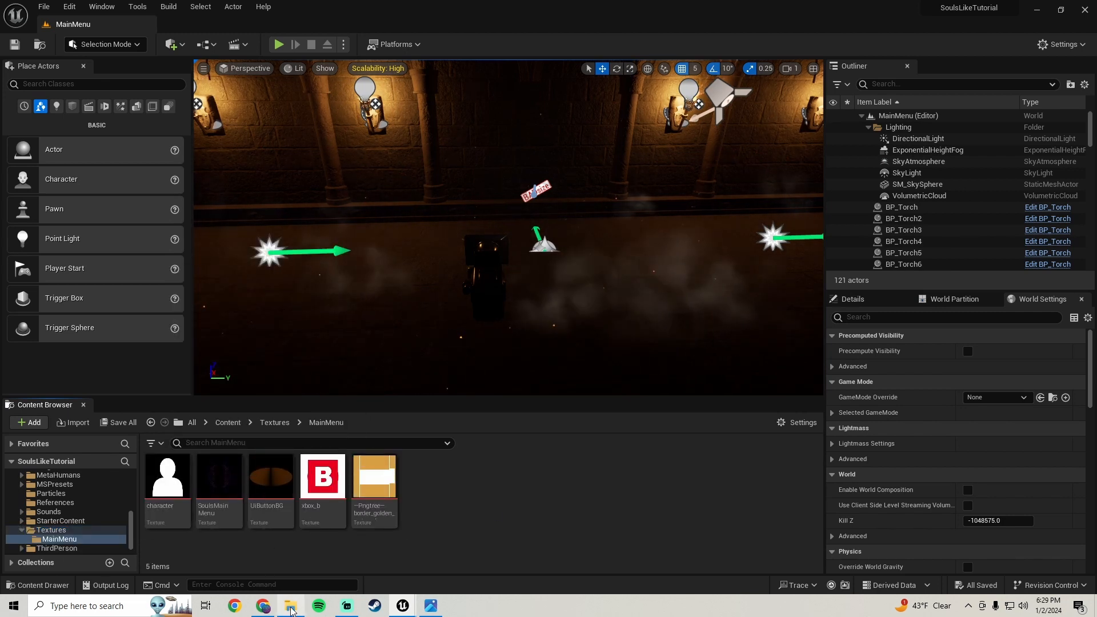
Step: Import the vecteezy_circle_1192291 image from the Textures folder on drive D into the project's Textures/MainMenu folder
{"action": "left_click", "coordinate": [291, 607]}
{"action": "left_click", "coordinate": [279, 325]}
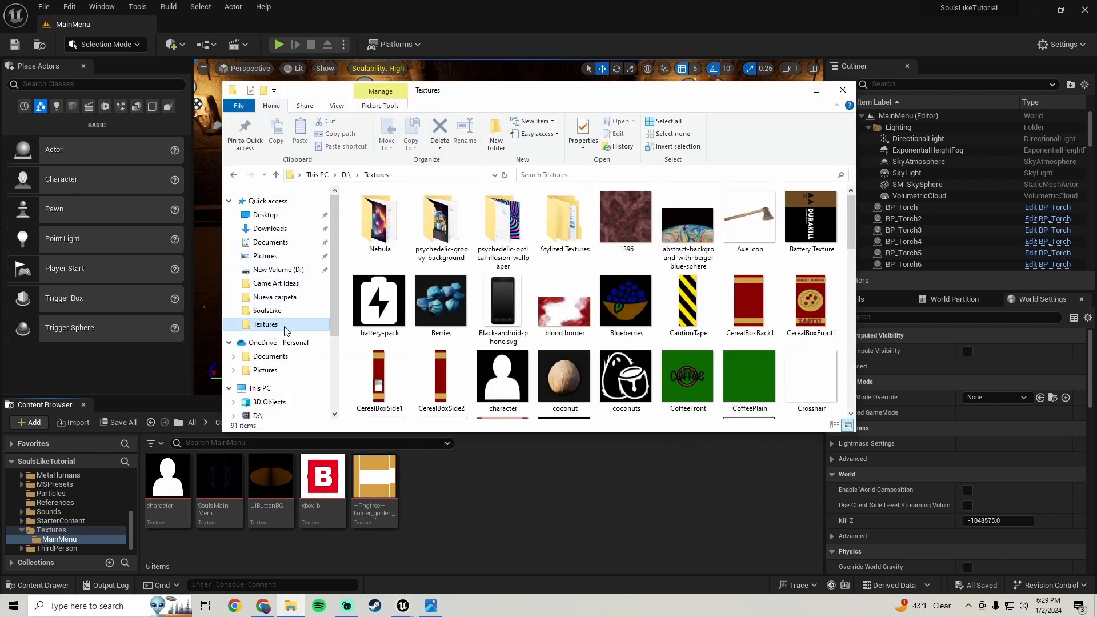
{"action": "scroll", "coordinate": [629, 285], "scroll_direction": "down", "scroll_amount": 5}
{"action": "scroll", "coordinate": [656, 307], "scroll_direction": "down", "scroll_amount": 2}
{"action": "scroll", "coordinate": [656, 307], "scroll_direction": "up", "scroll_amount": 2}
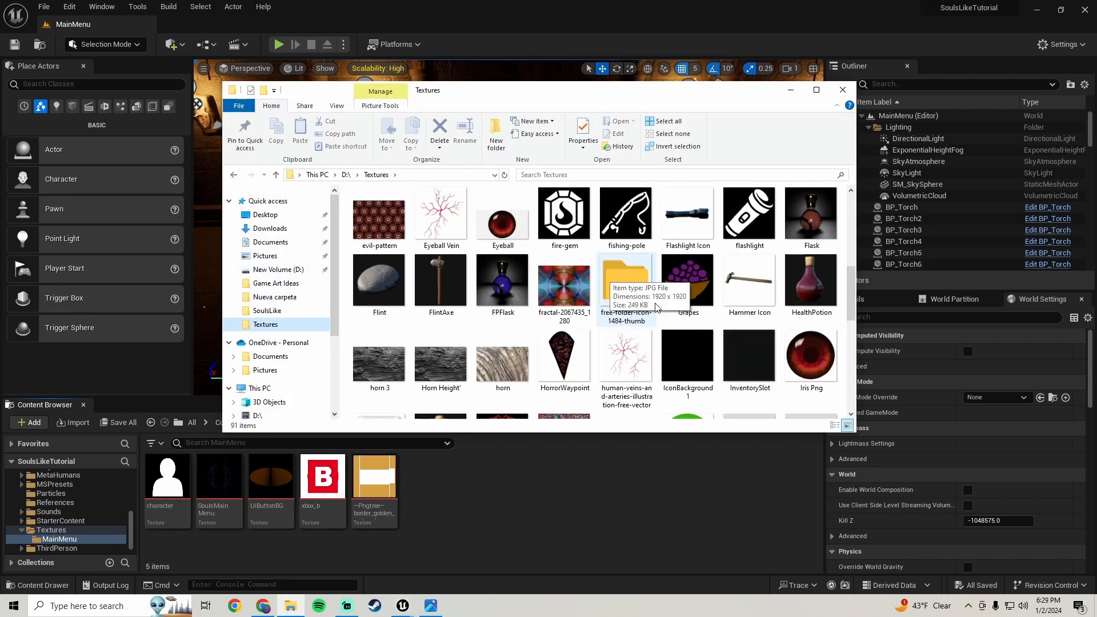
{"action": "scroll", "coordinate": [657, 303], "scroll_direction": "up", "scroll_amount": 2}
{"action": "scroll", "coordinate": [686, 286], "scroll_direction": "down", "scroll_amount": 10}
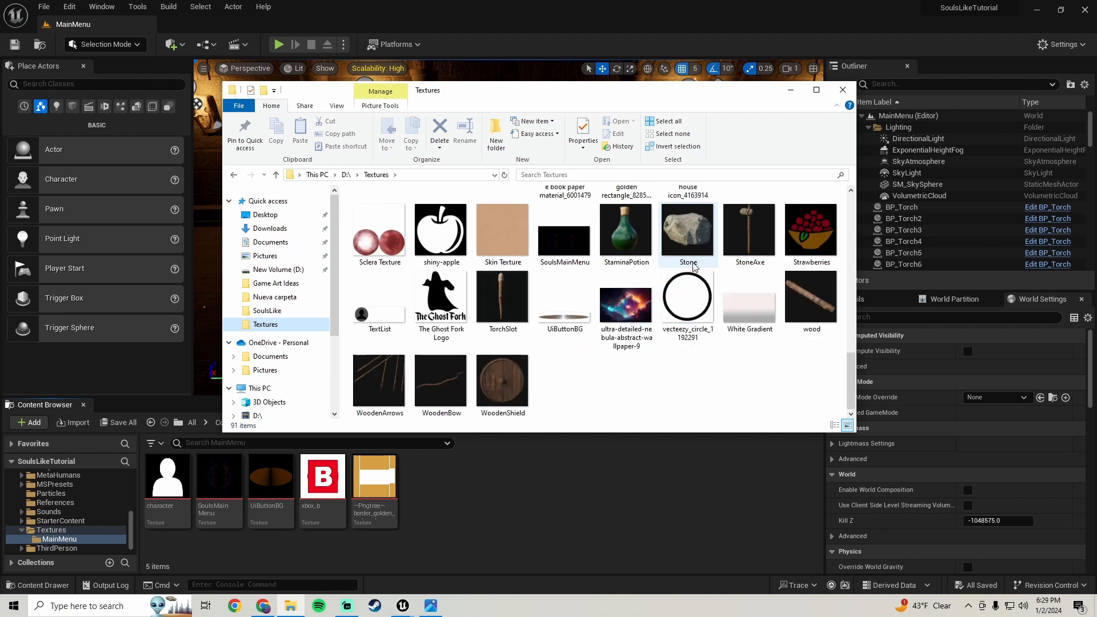
{"action": "left_click_drag", "start_coordinate": [688, 297], "coordinate": [543, 477]}
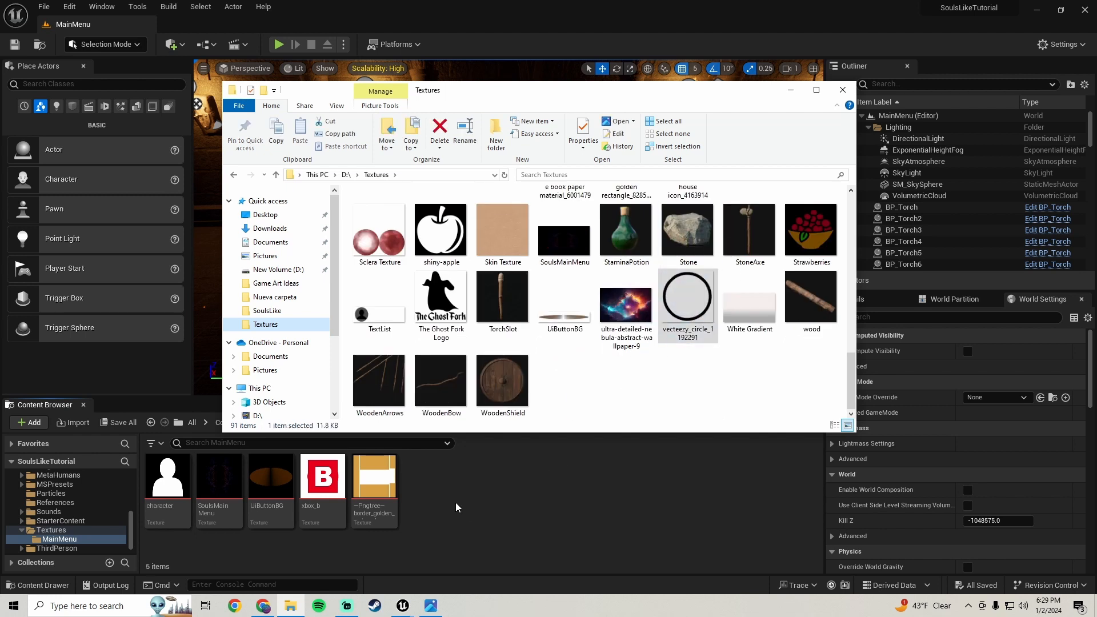
{"action": "left_click_drag", "start_coordinate": [456, 508], "coordinate": [456, 506]}
{"action": "left_click", "coordinate": [542, 494]}
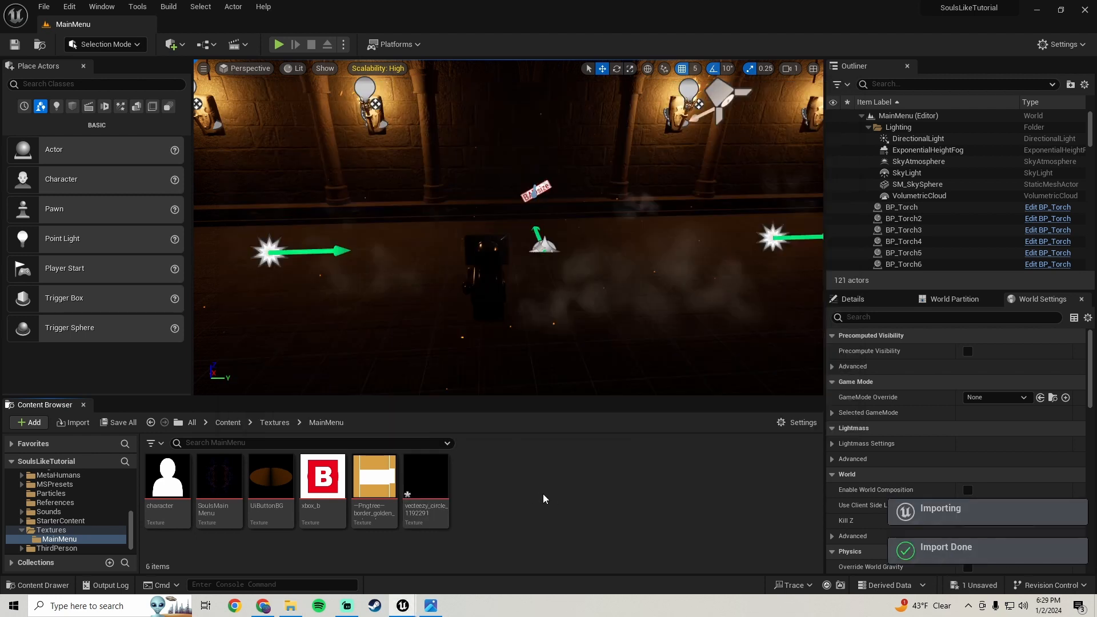
Step: Assign the vecteezy_circle_1192291 texture as the Normal Thumb Image of ColorPickerSynth2DSlider, working beside the content browser, and maximize the widget editor again
{"action": "mouse_move", "coordinate": [403, 606]}
{"action": "left_click", "coordinate": [462, 547]}
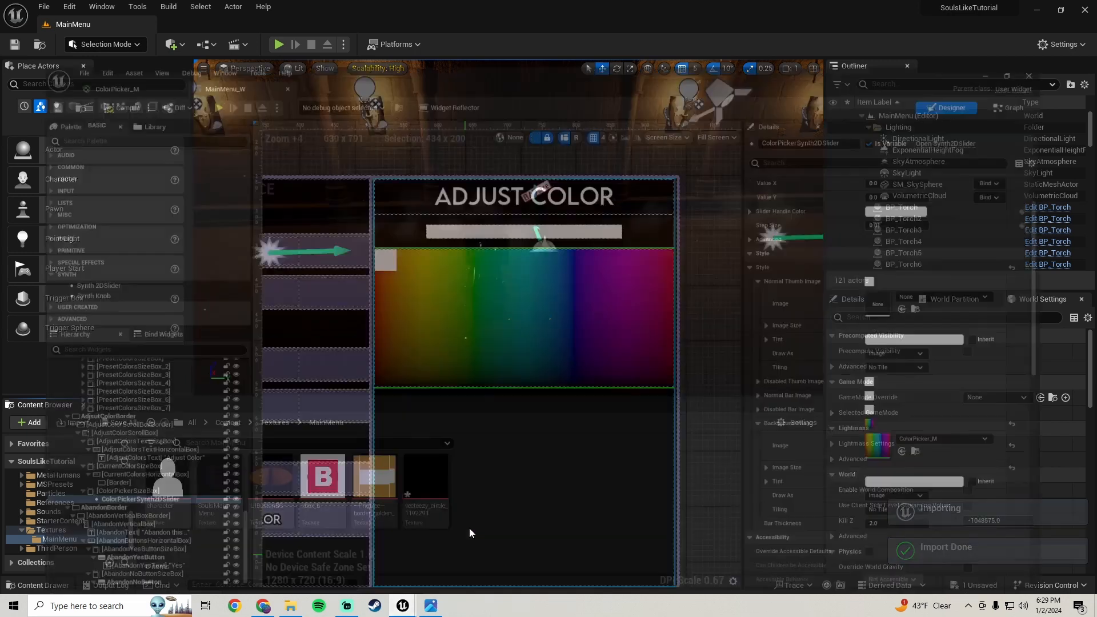
{"action": "left_click", "coordinate": [1061, 9]}
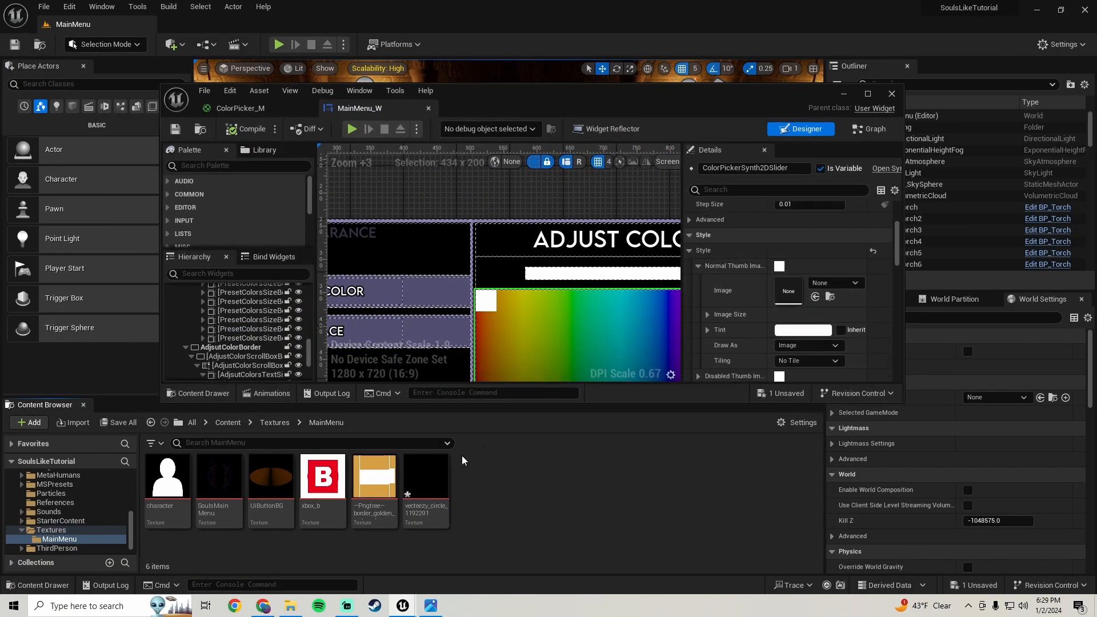
{"action": "left_click_drag", "start_coordinate": [425, 483], "coordinate": [786, 290]}
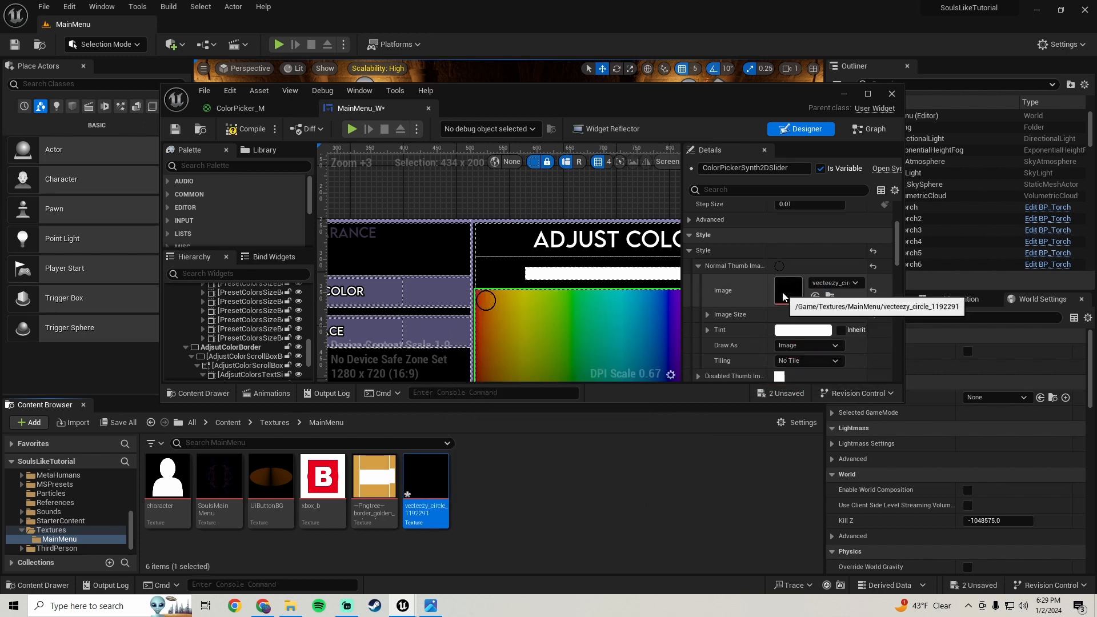
{"action": "scroll", "coordinate": [483, 300], "scroll_direction": "up", "scroll_amount": 3}
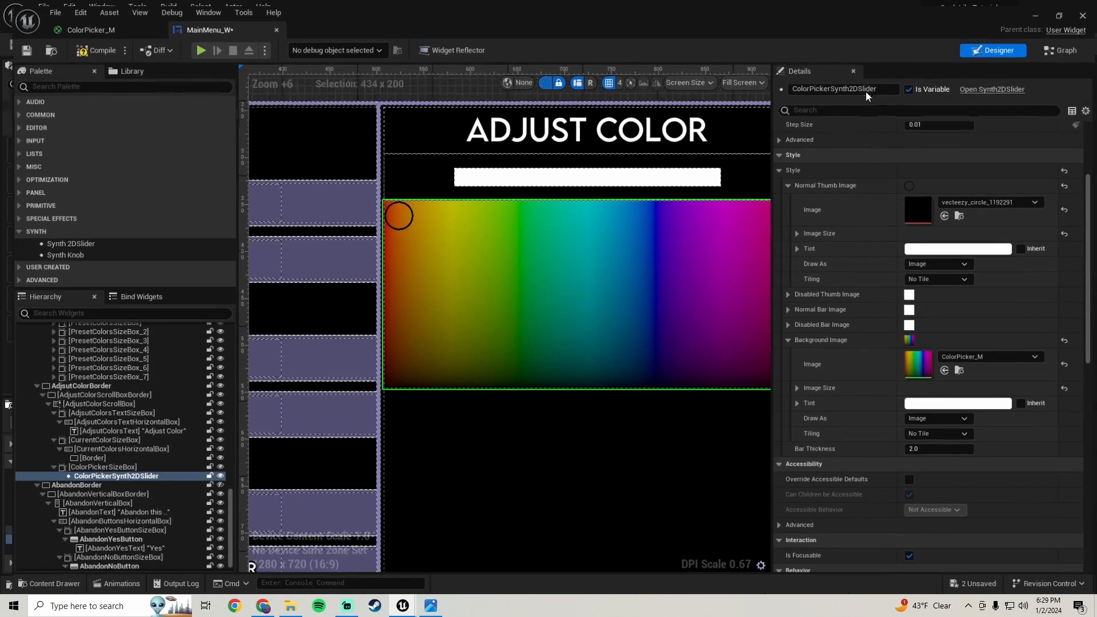
{"action": "left_click", "coordinate": [867, 93]}
{"action": "scroll", "coordinate": [836, 256], "scroll_direction": "up", "scroll_amount": 2}
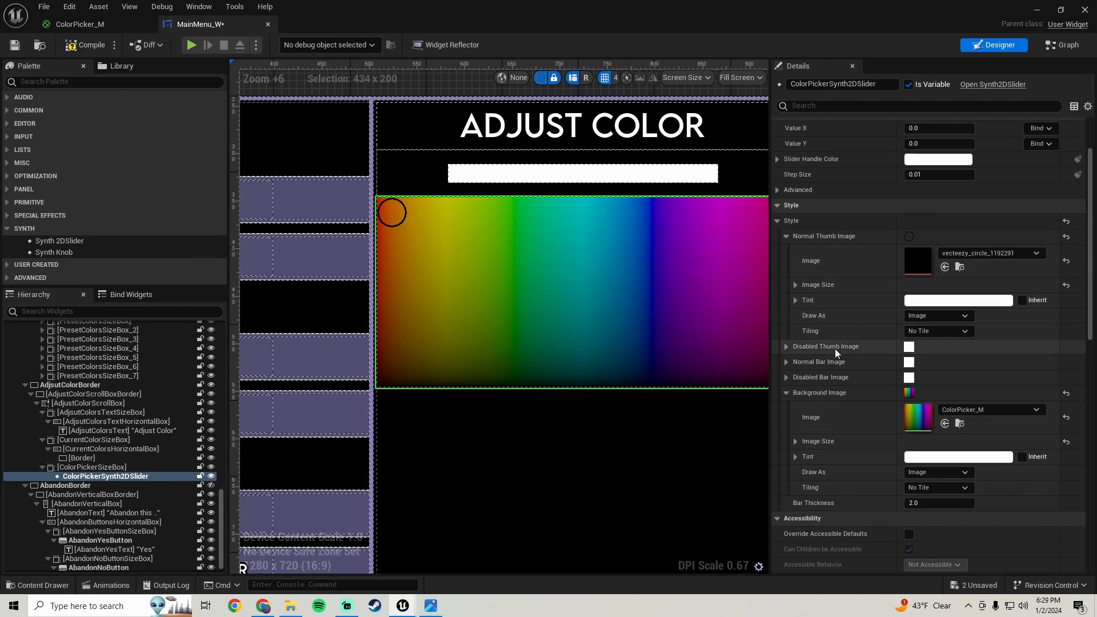
Step: Set the slider's normal thumb image size to 20 by 20
{"action": "left_click", "coordinate": [795, 285]}
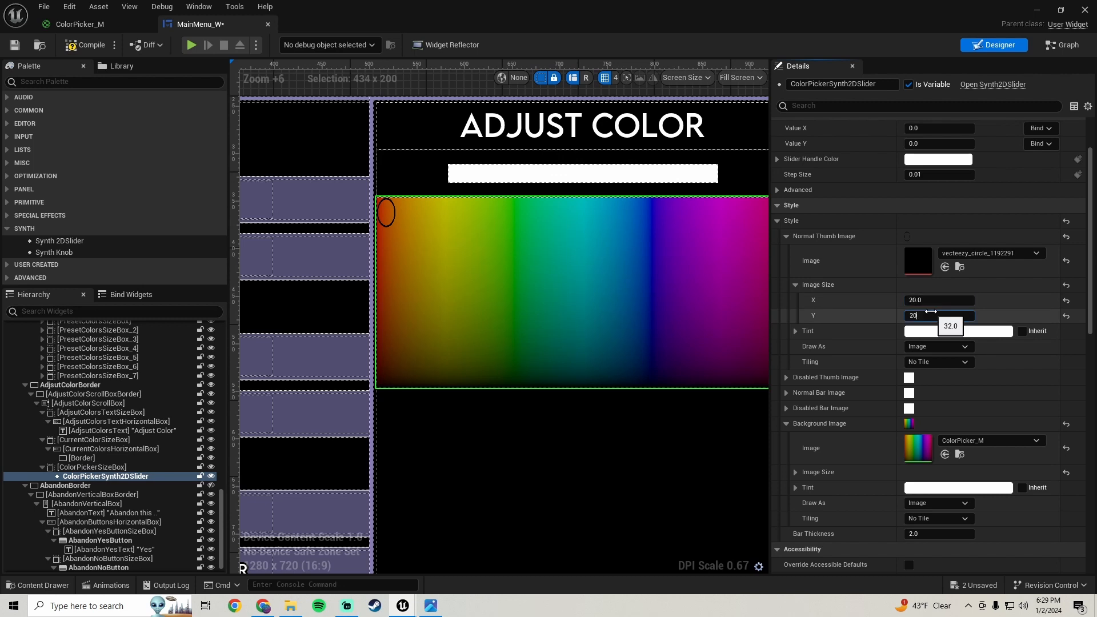
{"action": "scroll", "coordinate": [574, 283], "scroll_direction": "down", "scroll_amount": 2}
{"action": "scroll", "coordinate": [531, 284], "scroll_direction": "up", "scroll_amount": 1}
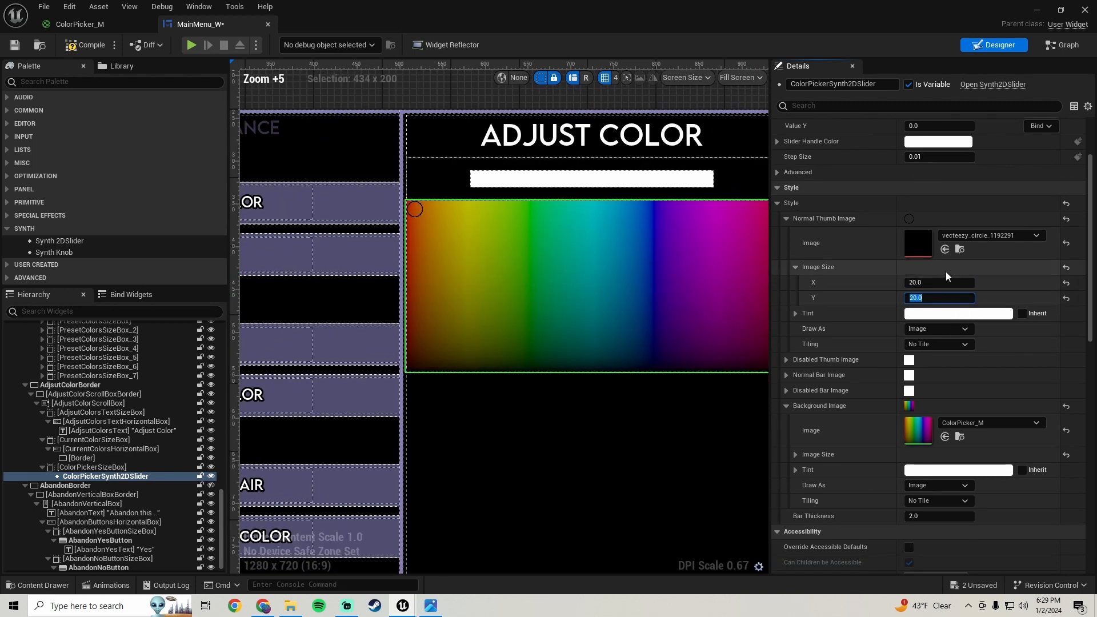
{"action": "scroll", "coordinate": [937, 276], "scroll_direction": "down", "scroll_amount": 1}
Step: Set the slider's normal thumb image size to 16 in both X and Y
{"action": "left_click", "coordinate": [938, 280]}
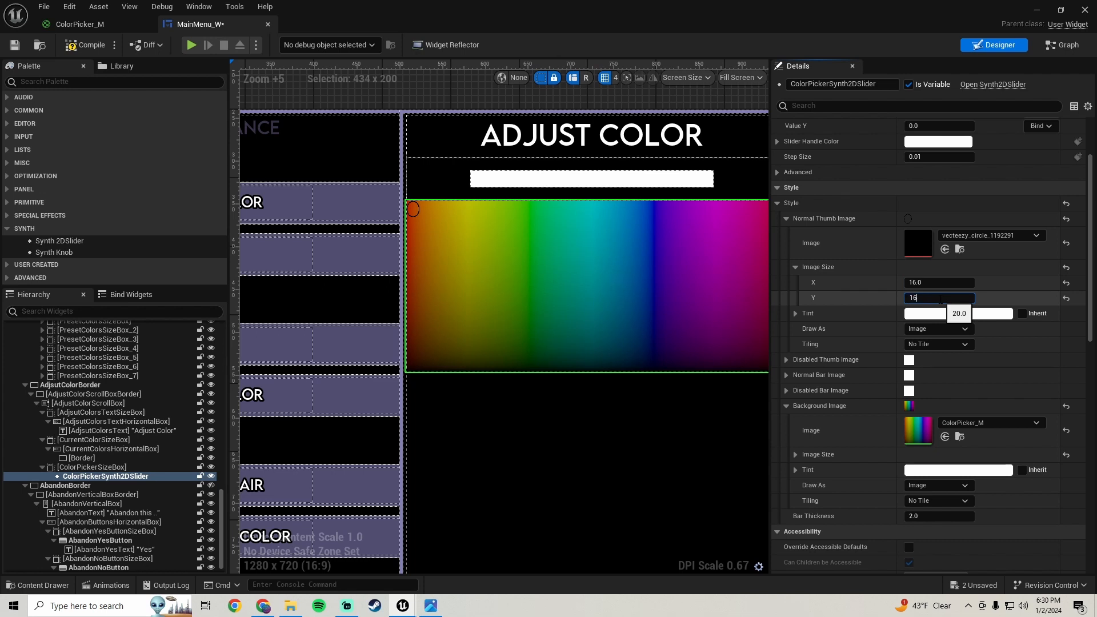
{"action": "left_click", "coordinate": [940, 298]}
{"action": "type", "text": "16"}
{"action": "key", "text": "Return"}
{"action": "scroll", "coordinate": [445, 298], "scroll_direction": "down", "scroll_amount": 5}
{"action": "scroll", "coordinate": [461, 293], "scroll_direction": "up", "scroll_amount": 4}
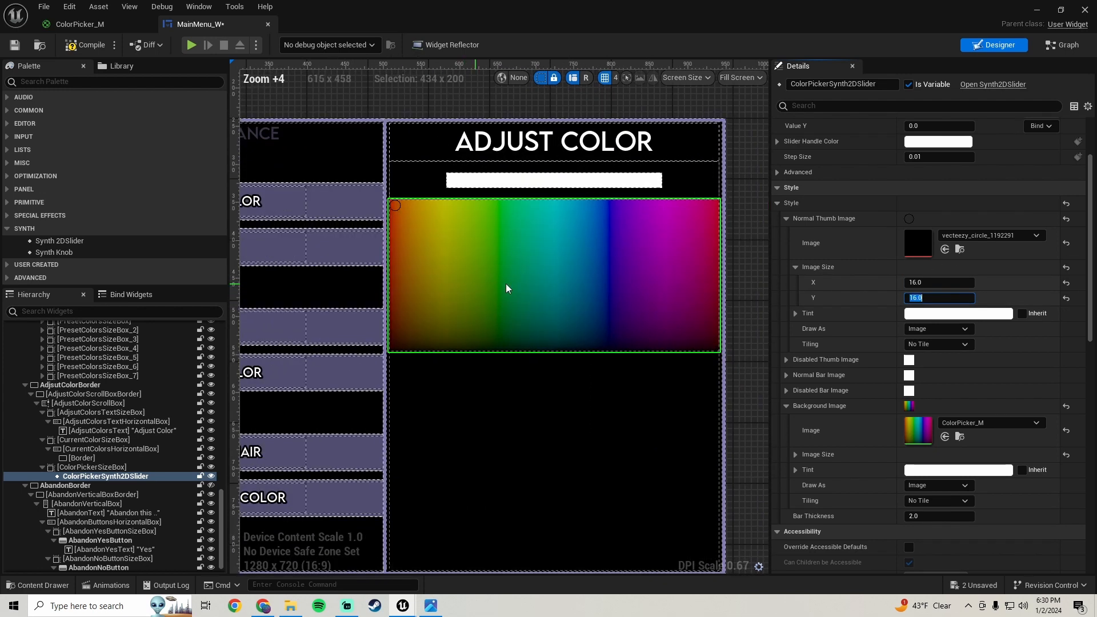
{"action": "right_click_drag", "start_coordinate": [498, 282], "coordinate": [482, 288]}
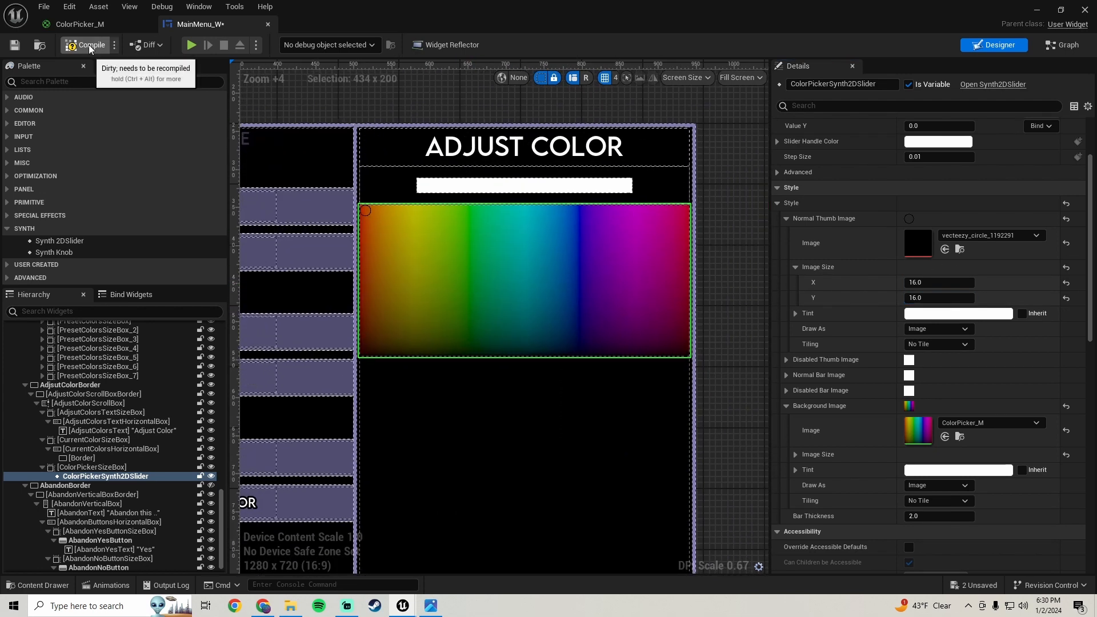
Step: Compile and save the MainMenu_W widget, keeping the Adjust Color panel in view
{"action": "left_click", "coordinate": [14, 46]}
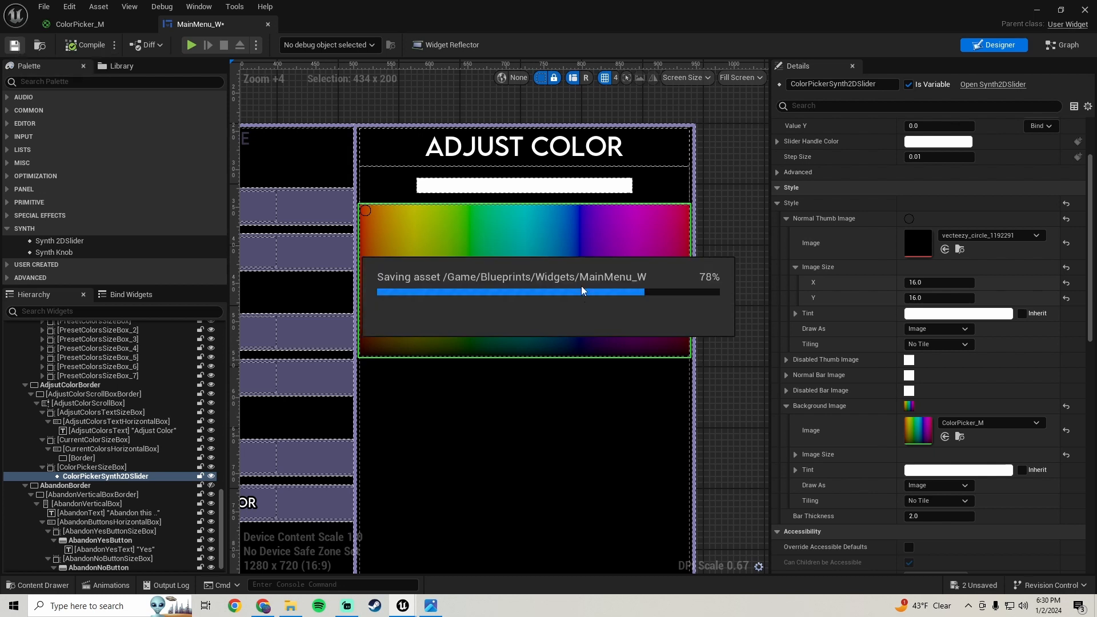
{"action": "scroll", "coordinate": [571, 282], "scroll_direction": "down", "scroll_amount": 3}
{"action": "scroll", "coordinate": [564, 283], "scroll_direction": "up", "scroll_amount": 1}
{"action": "right_click_drag", "start_coordinate": [561, 284], "coordinate": [534, 262]}
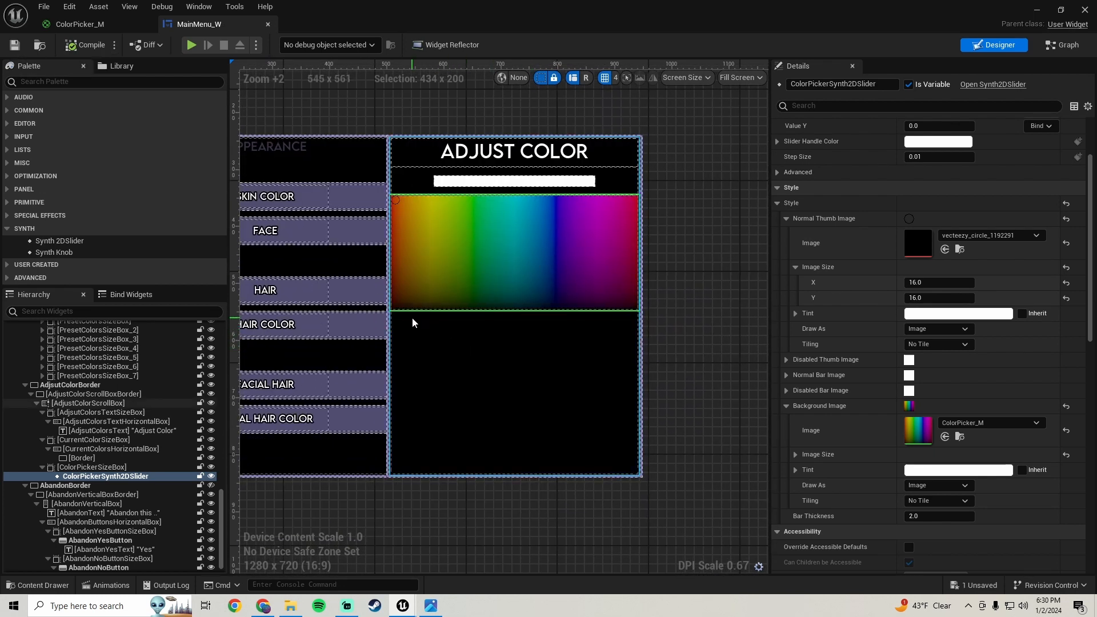
{"action": "scroll", "coordinate": [416, 322], "scroll_direction": "up", "scroll_amount": 2}
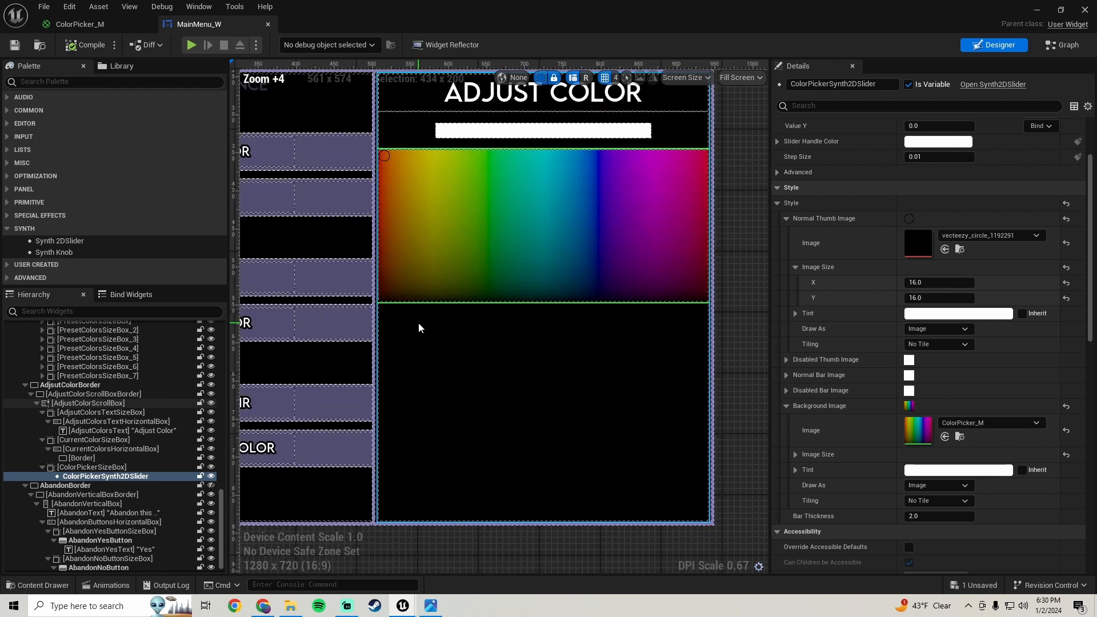
{"action": "scroll", "coordinate": [483, 327], "scroll_direction": "down", "scroll_amount": 1}
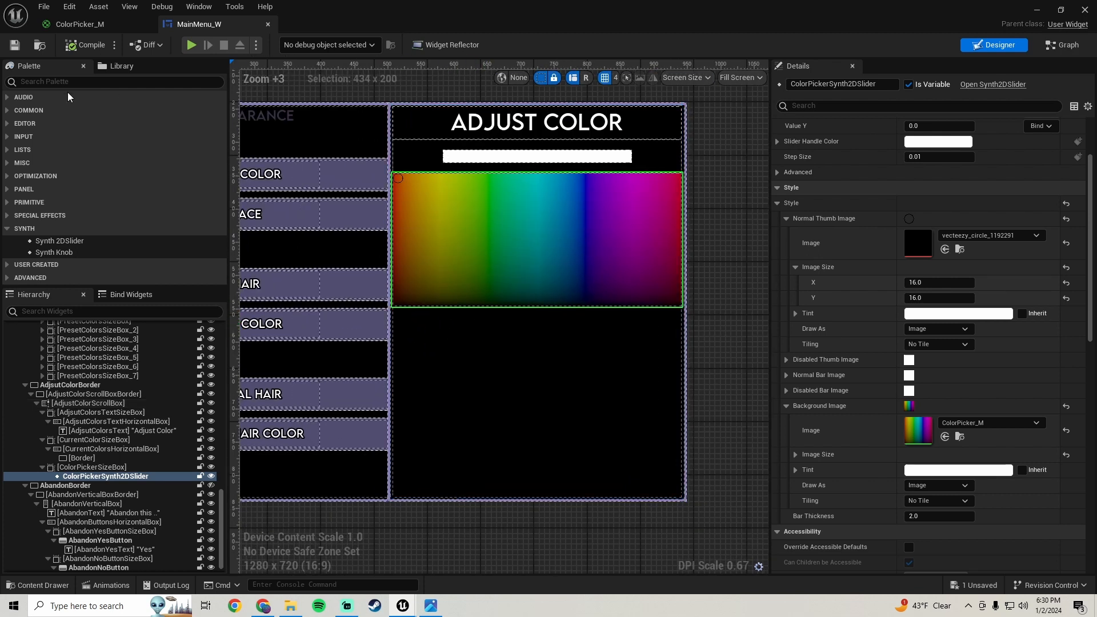
{"action": "scroll", "coordinate": [578, 387], "scroll_direction": "down", "scroll_amount": 1}
{"action": "right_click_drag", "start_coordinate": [578, 387], "coordinate": [540, 328]}
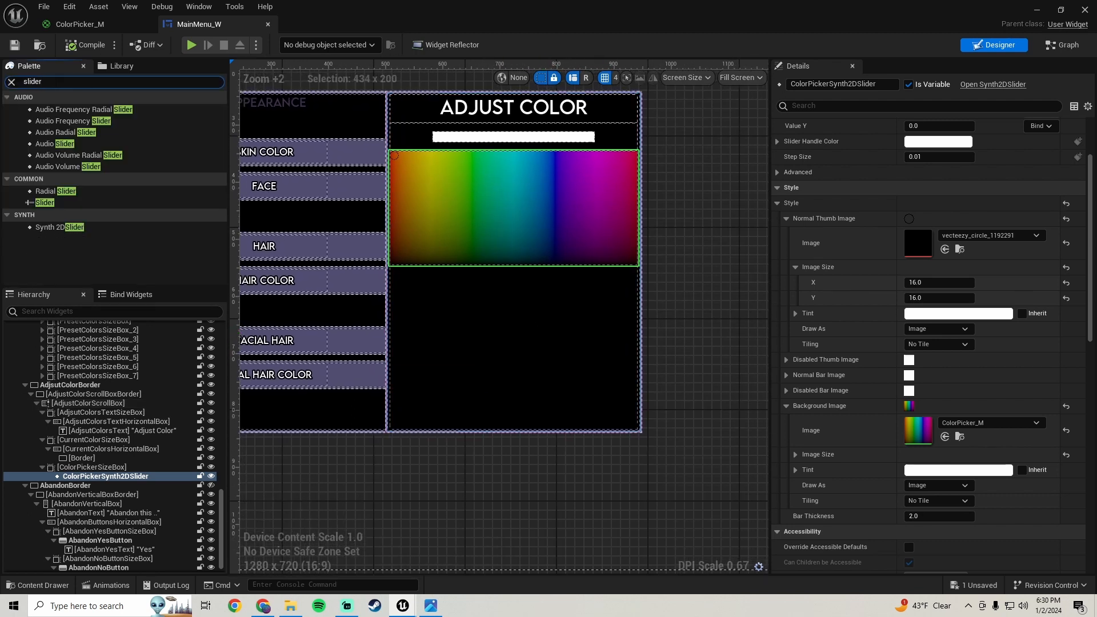
Step: Add a standard Slider to the Adjust Color scroll box below the color picker and name it SaturationSlider
{"action": "left_click", "coordinate": [42, 467]}
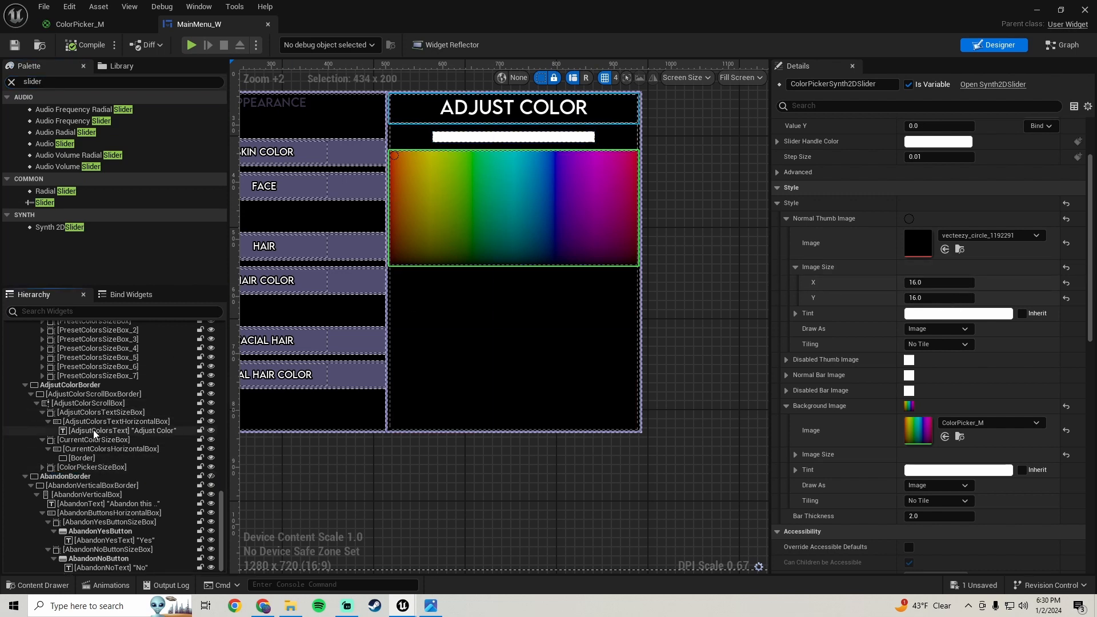
{"action": "left_click", "coordinate": [44, 203]}
{"action": "left_click_drag", "start_coordinate": [71, 242], "coordinate": [83, 403]}
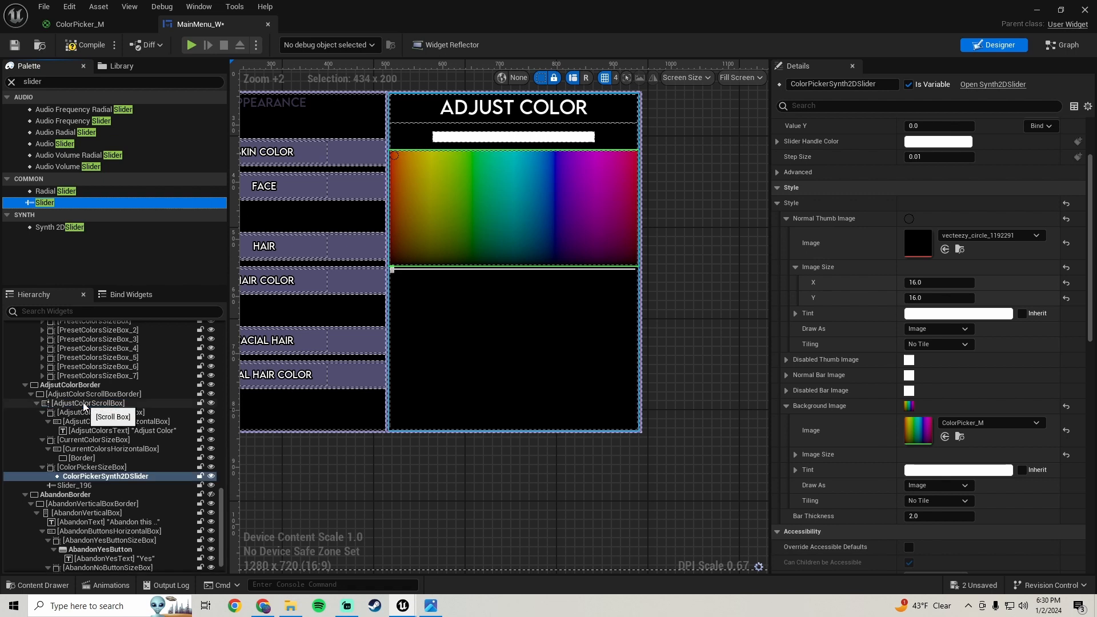
{"action": "left_click", "coordinate": [93, 486]}
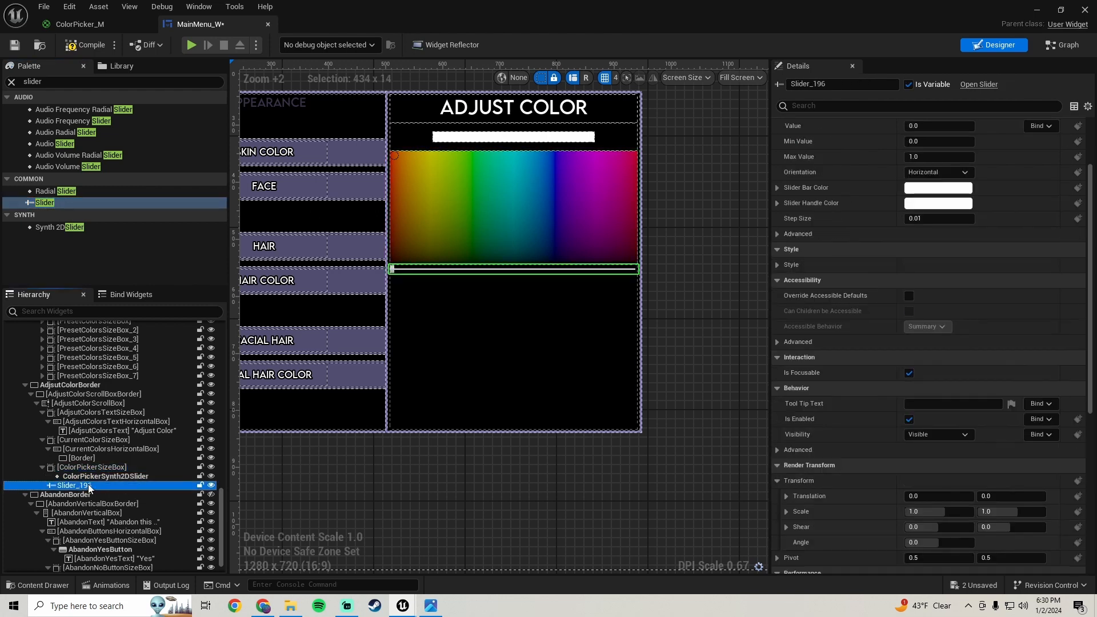
{"action": "left_click", "coordinate": [837, 84]}
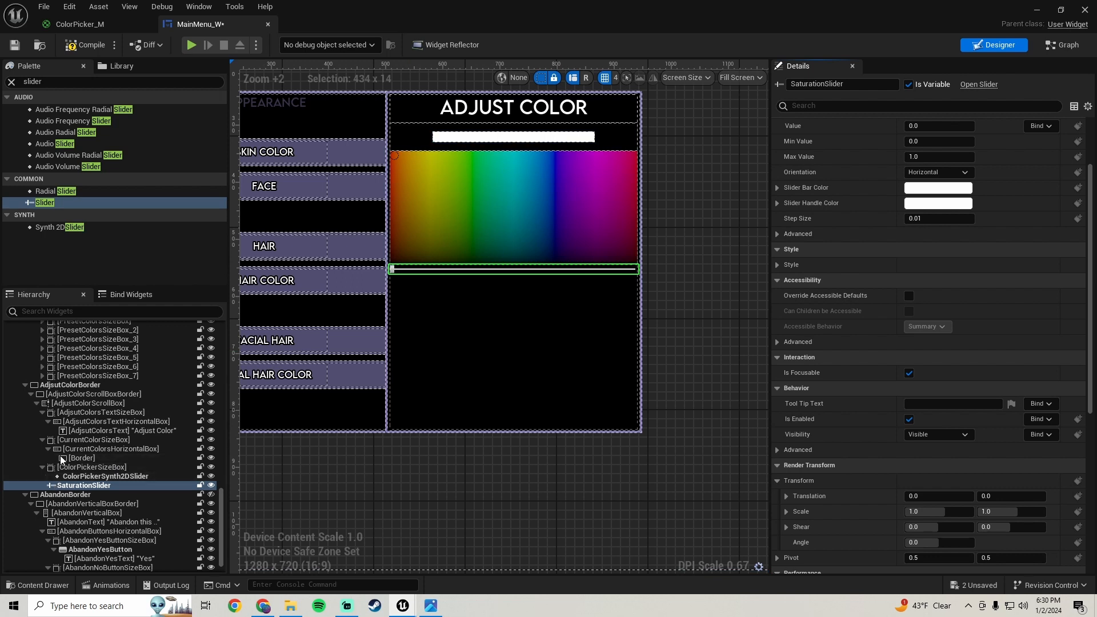
Step: Set the bar thickness in SaturationSlider's style to 20
{"action": "scroll", "coordinate": [833, 283], "scroll_direction": "down", "scroll_amount": 1}
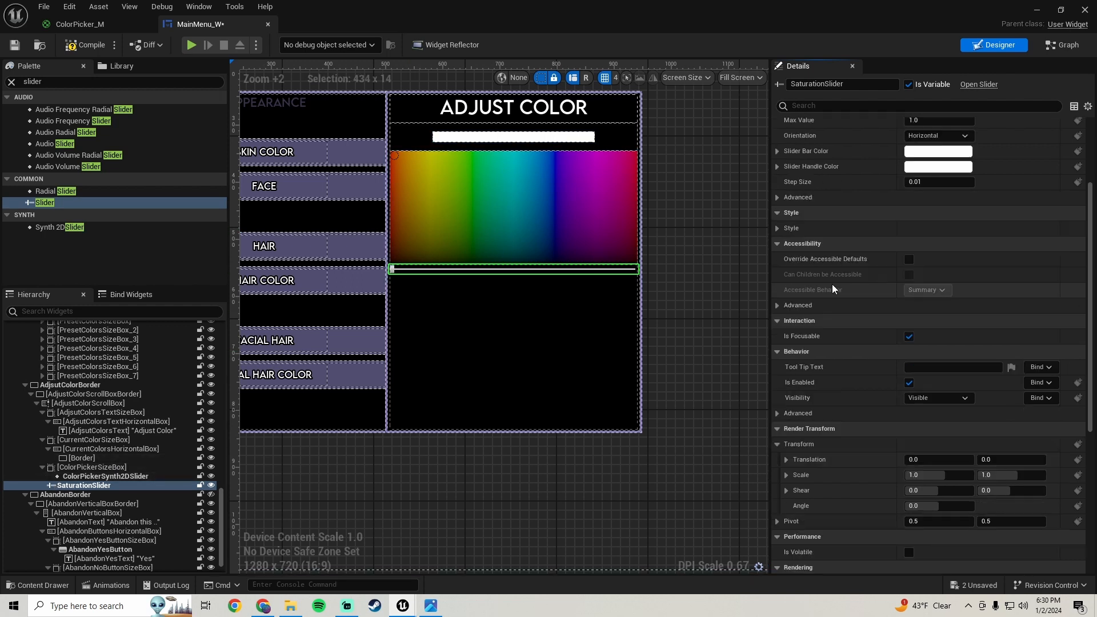
{"action": "left_click", "coordinate": [778, 228]}
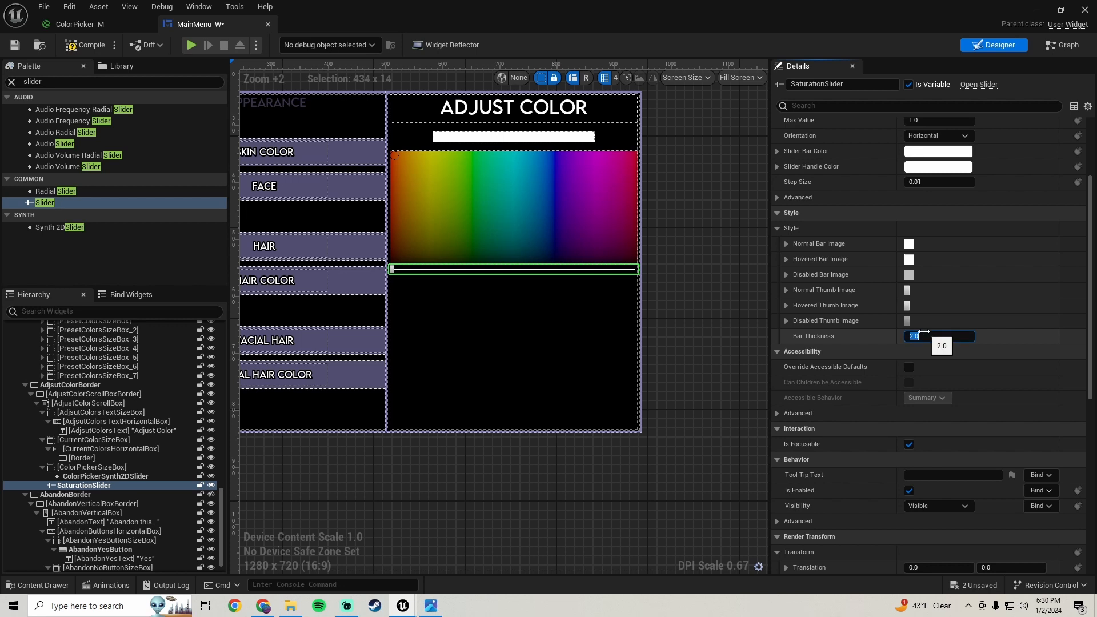
{"action": "left_click_drag", "start_coordinate": [924, 332], "coordinate": [924, 332]}
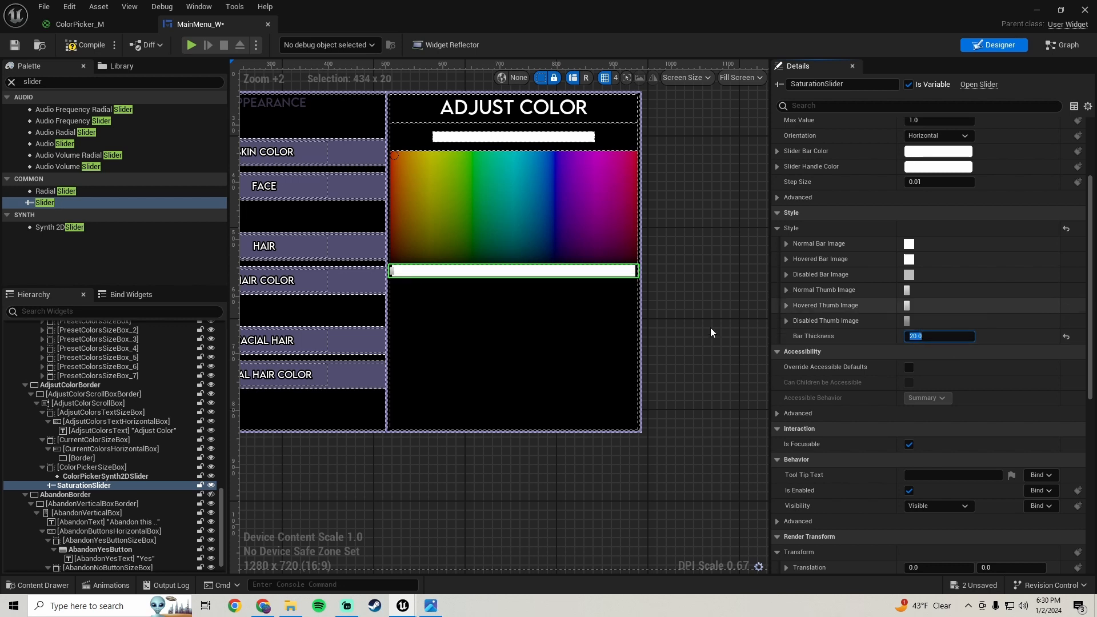
{"action": "scroll", "coordinate": [605, 261], "scroll_direction": "up", "scroll_amount": 2}
{"action": "scroll", "coordinate": [610, 263], "scroll_direction": "down", "scroll_amount": 1}
{"action": "scroll", "coordinate": [611, 262], "scroll_direction": "down", "scroll_amount": 1}
{"action": "scroll", "coordinate": [863, 255], "scroll_direction": "up", "scroll_amount": 3}
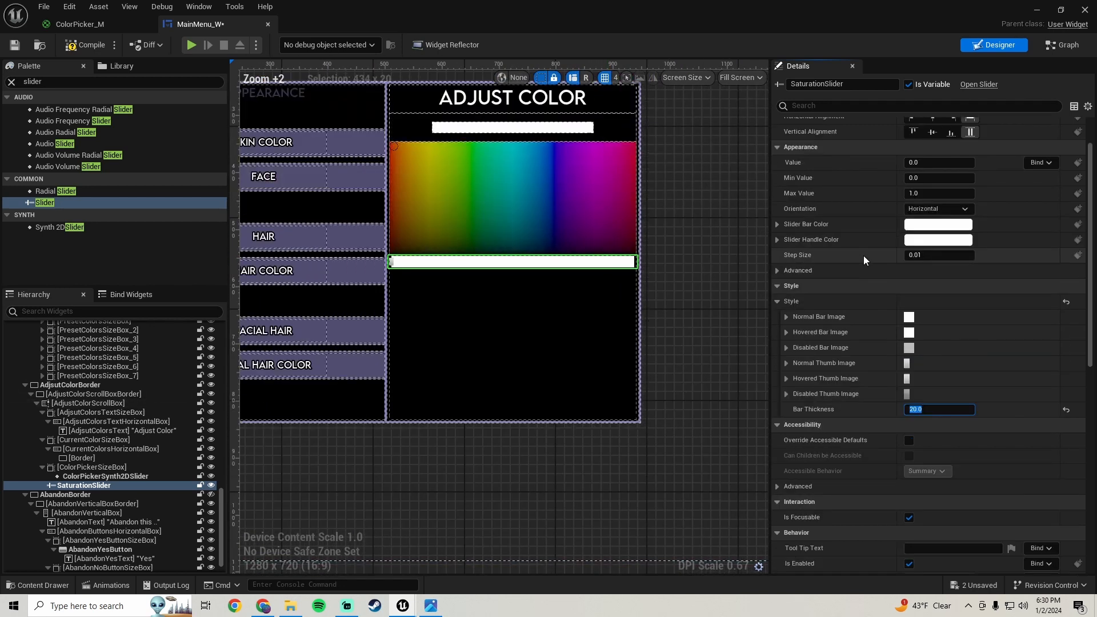
Step: Set SaturationSlider's top and bottom padding to 5 each and save the widget
{"action": "left_click", "coordinate": [777, 140]}
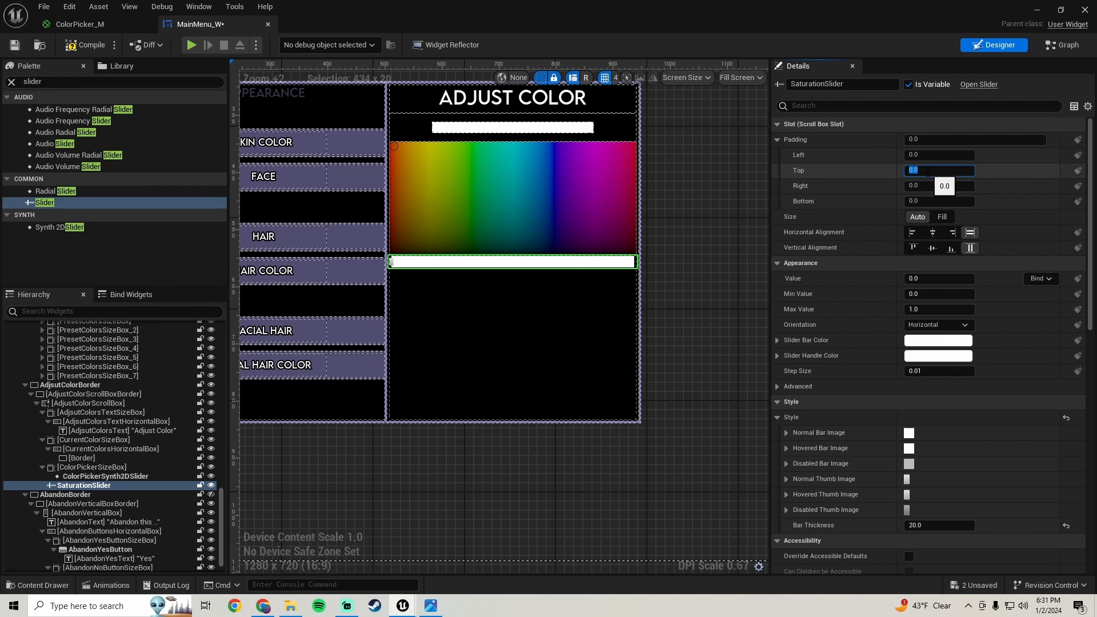
{"action": "type", "text": "5"}
{"action": "key", "text": "Return"}
{"action": "left_click", "coordinate": [924, 201]}
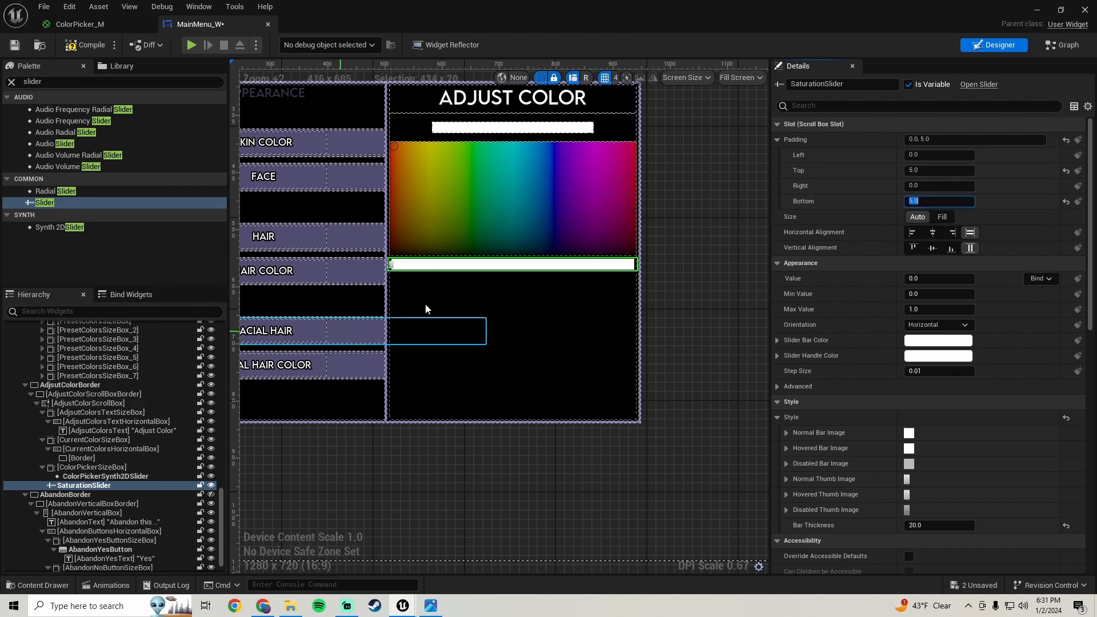
{"action": "scroll", "coordinate": [816, 339], "scroll_direction": "down", "scroll_amount": 5}
{"action": "scroll", "coordinate": [828, 377], "scroll_direction": "down", "scroll_amount": 5}
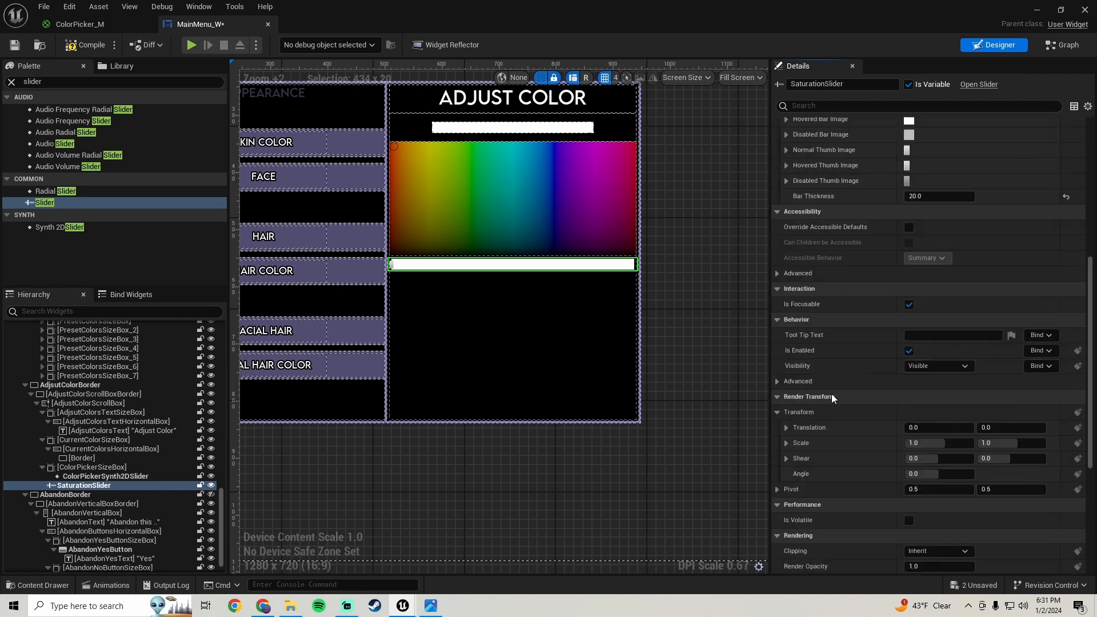
{"action": "scroll", "coordinate": [857, 394], "scroll_direction": "up", "scroll_amount": 8}
{"action": "scroll", "coordinate": [843, 376], "scroll_direction": "up", "scroll_amount": 2}
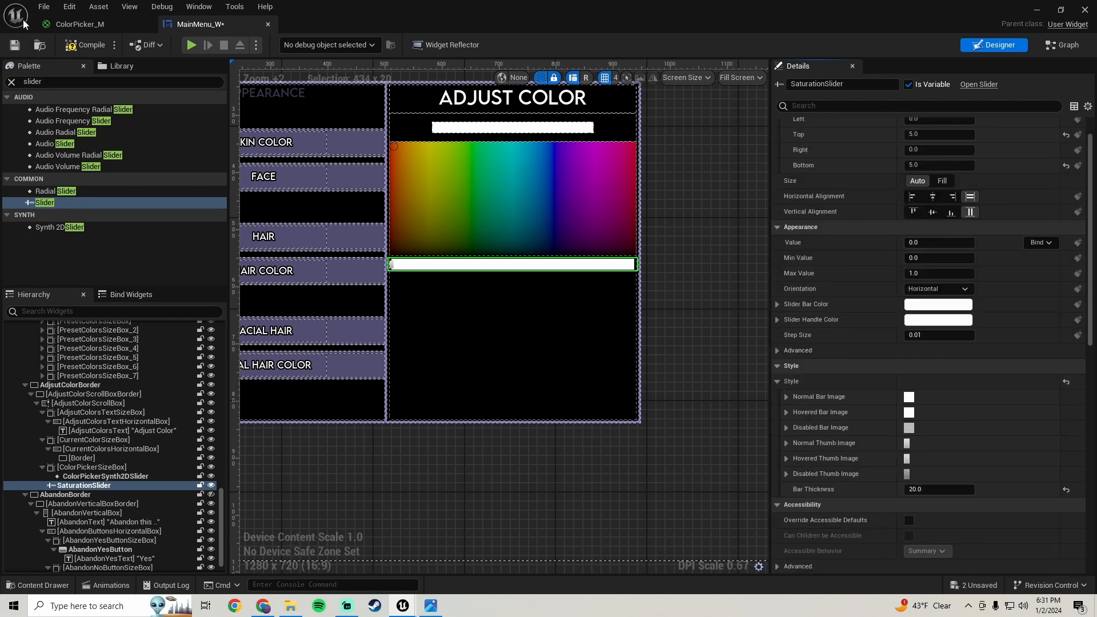
{"action": "left_click", "coordinate": [14, 45]}
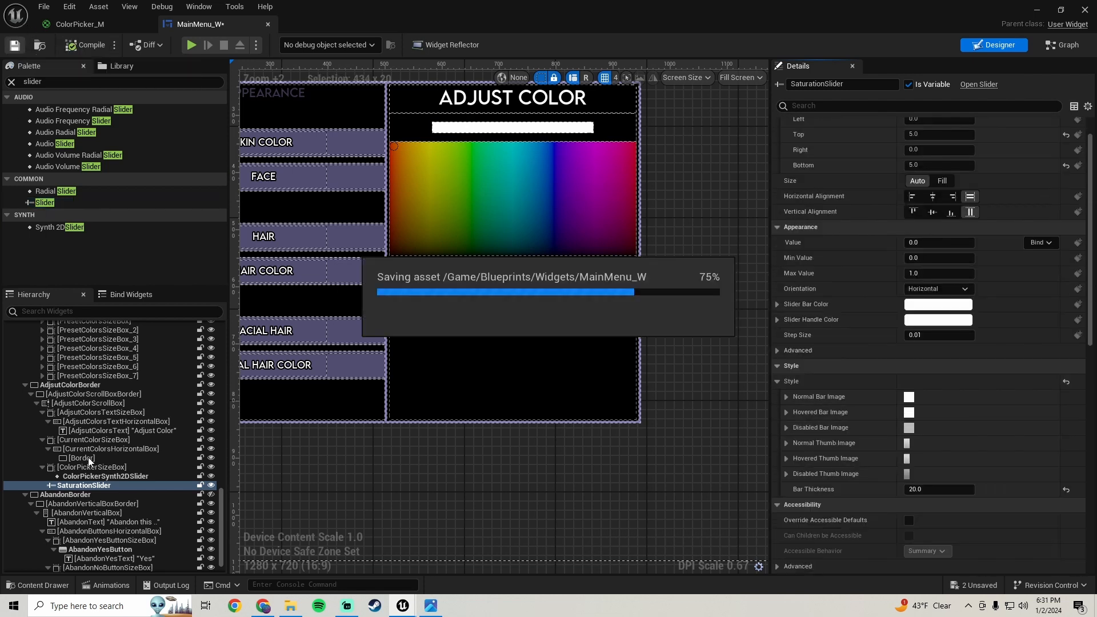
Step: Duplicate SaturationSlider as ValueSlider and save the widget
{"action": "right_click", "coordinate": [97, 487]}
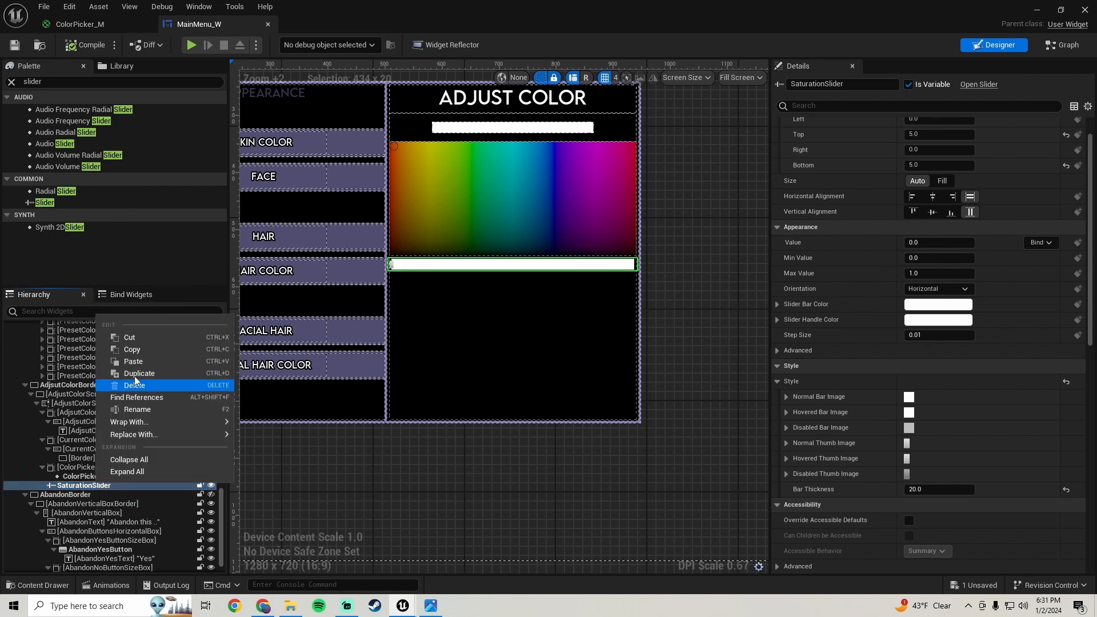
{"action": "key", "text": "Escape"}
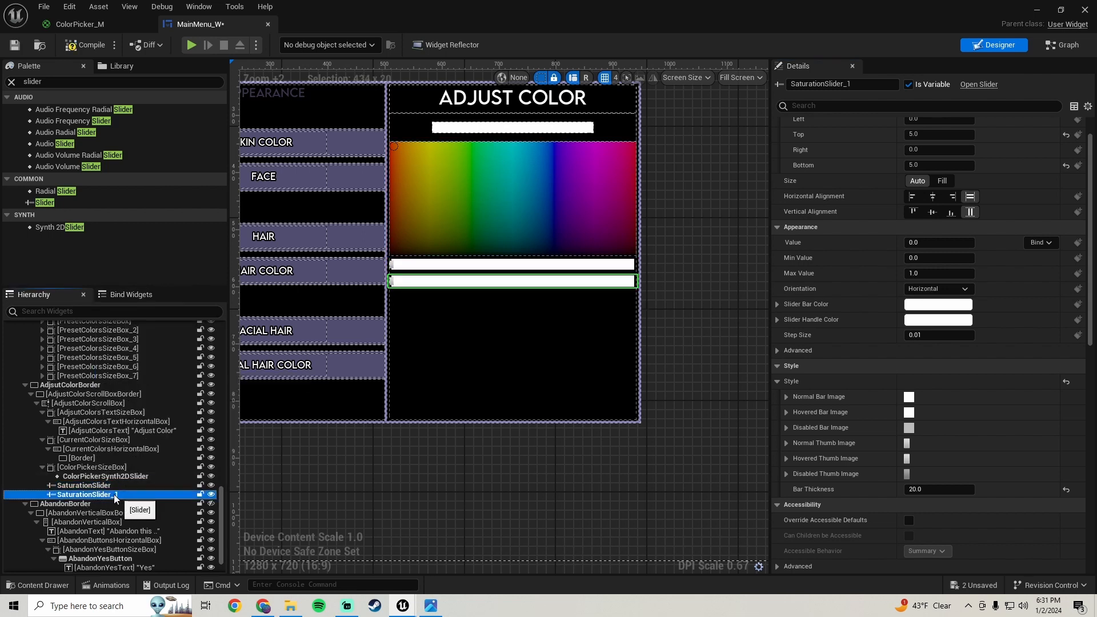
{"action": "left_click", "coordinate": [102, 495]}
{"action": "left_click", "coordinate": [867, 84]}
{"action": "key", "text": "BackSpace"}
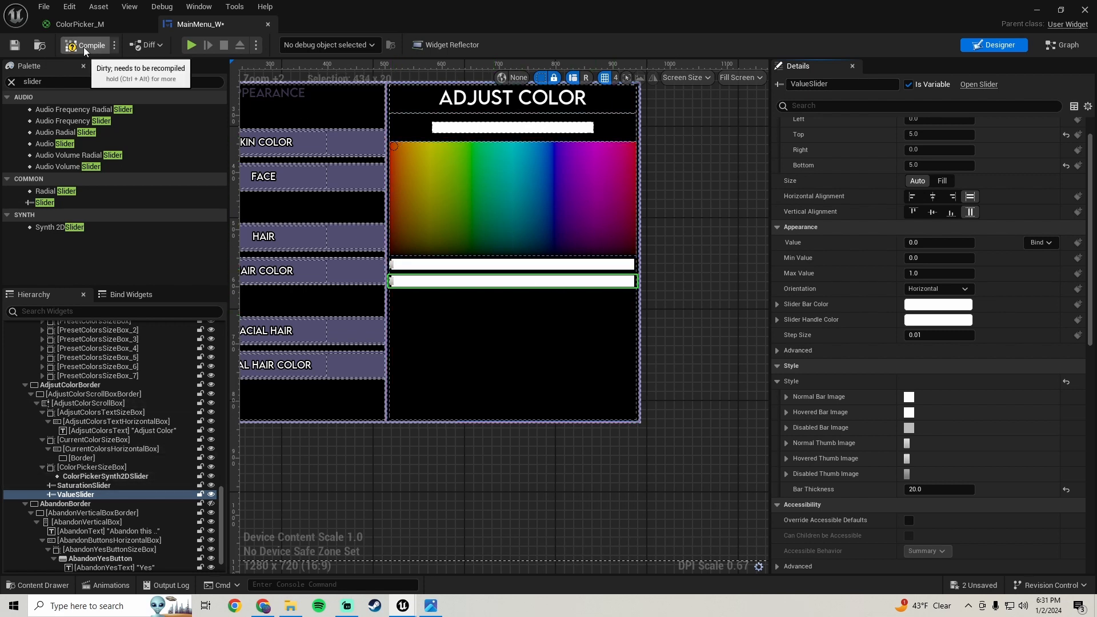
{"action": "left_click", "coordinate": [14, 44]}
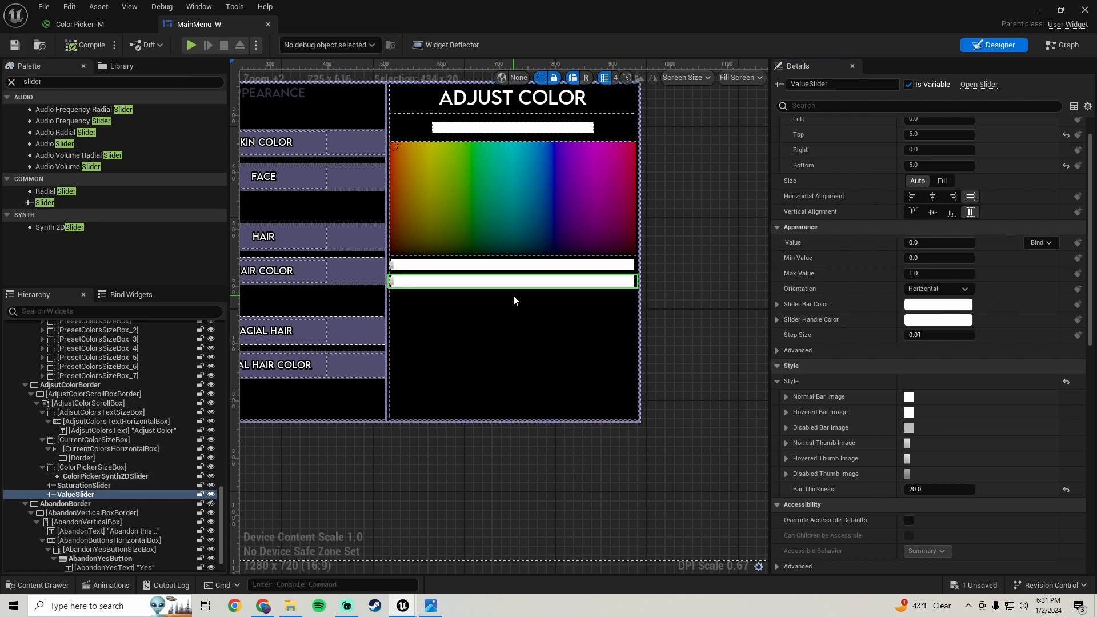
Step: Review the Adjust Color panel layout, its outer border's variable setting, and the surrounding widget hierarchy
{"action": "scroll", "coordinate": [513, 295], "scroll_direction": "down", "scroll_amount": 2}
{"action": "right_click_drag", "start_coordinate": [434, 241], "coordinate": [379, 269]}
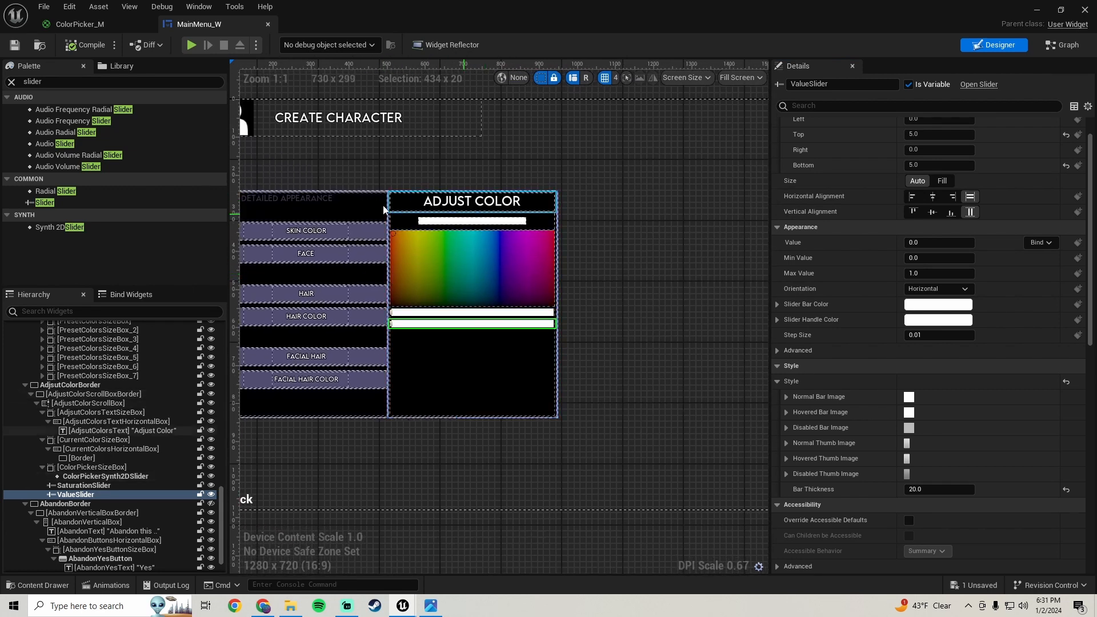
{"action": "right_click_drag", "start_coordinate": [437, 300], "coordinate": [488, 319]}
{"action": "scroll", "coordinate": [450, 251], "scroll_direction": "up", "scroll_amount": 3}
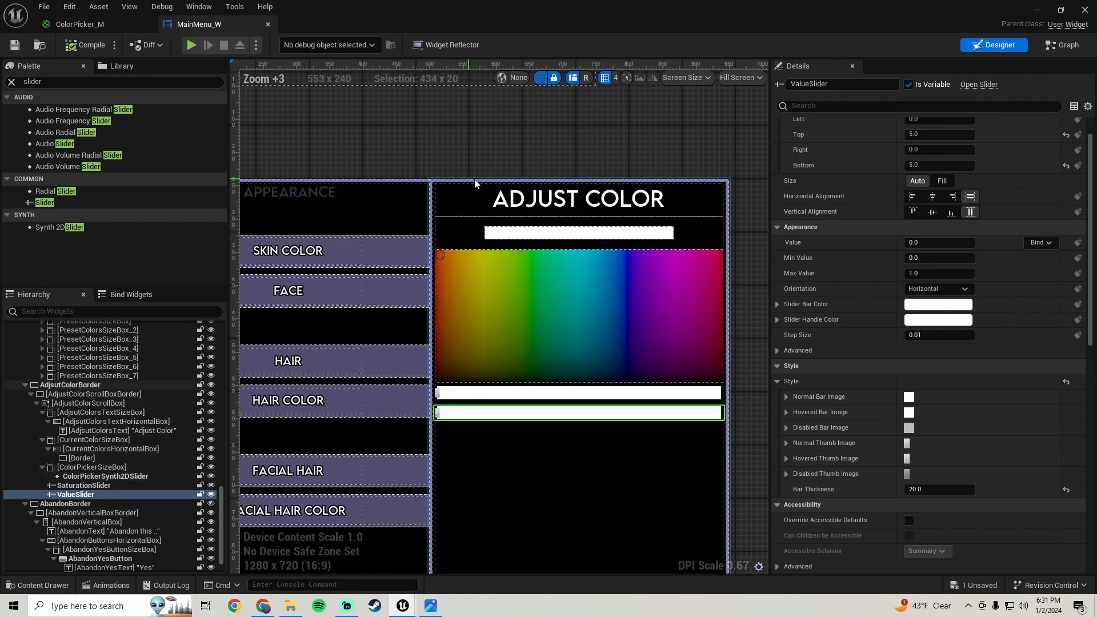
{"action": "scroll", "coordinate": [448, 275], "scroll_direction": "down", "scroll_amount": 3}
{"action": "mouse_move", "coordinate": [448, 274]}
{"action": "right_mouse_down"}
{"action": "mouse_move", "coordinate": [521, 264]}
{"action": "mouse_move", "coordinate": [443, 269]}
{"action": "right_mouse_up"}
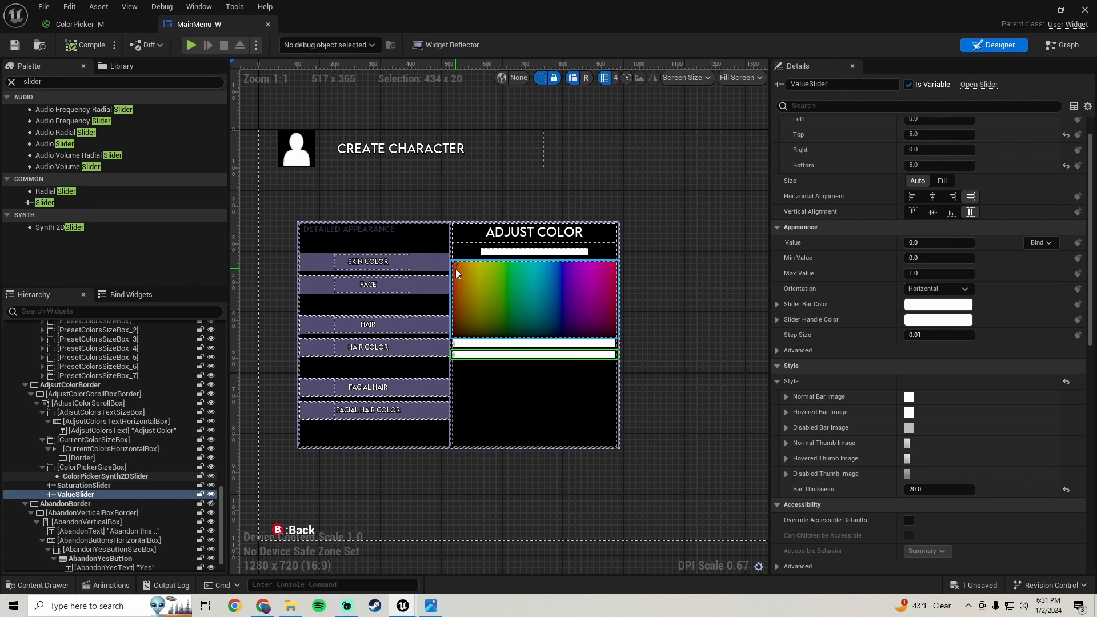
{"action": "right_click_drag", "start_coordinate": [470, 232], "coordinate": [425, 187]}
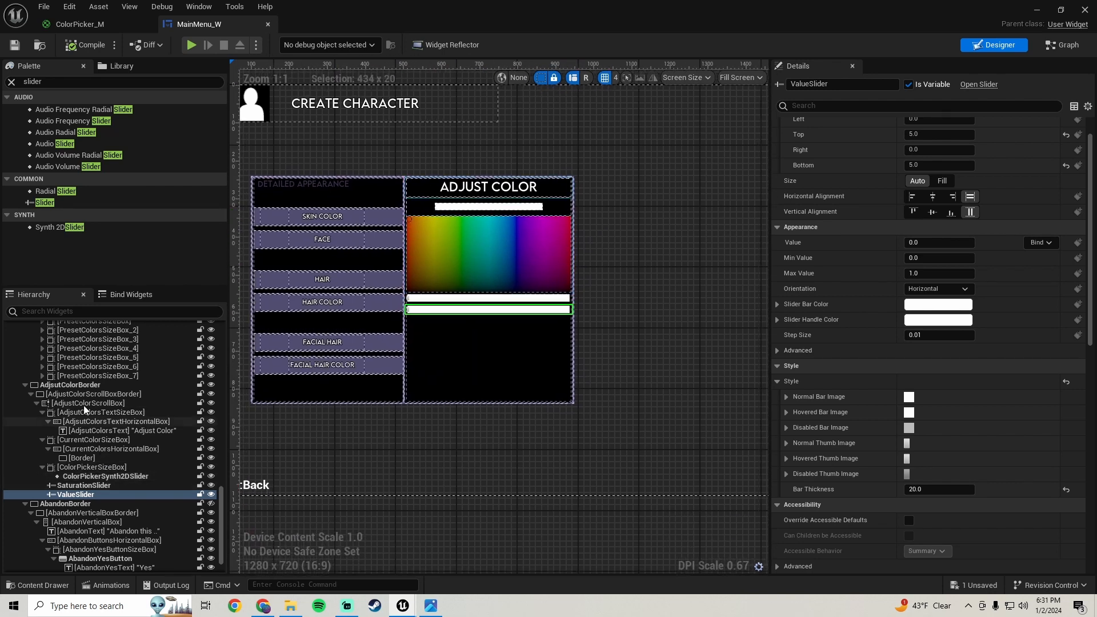
{"action": "left_click", "coordinate": [70, 386]}
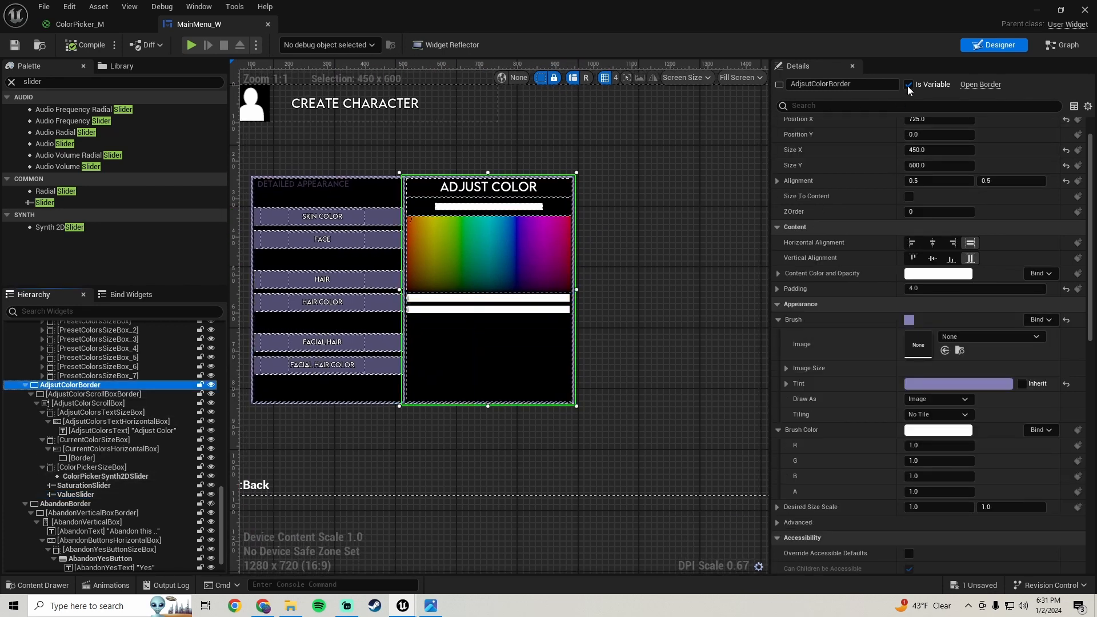
{"action": "right_click_drag", "start_coordinate": [472, 343], "coordinate": [524, 364]}
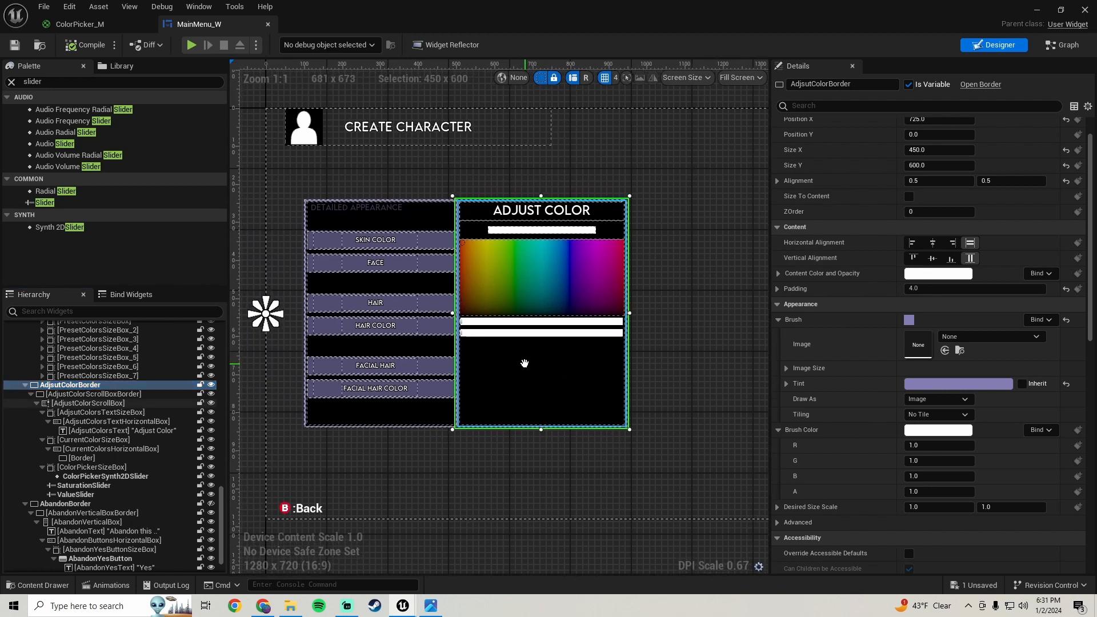
{"action": "scroll", "coordinate": [450, 240], "scroll_direction": "up", "scroll_amount": 2}
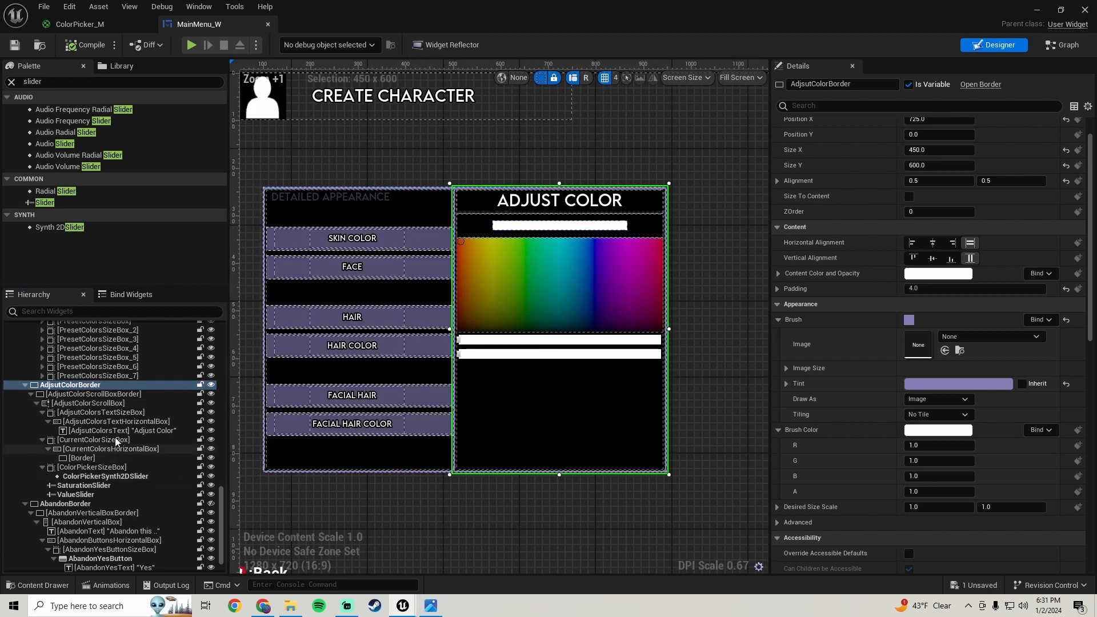
{"action": "scroll", "coordinate": [109, 457], "scroll_direction": "up", "scroll_amount": 3}
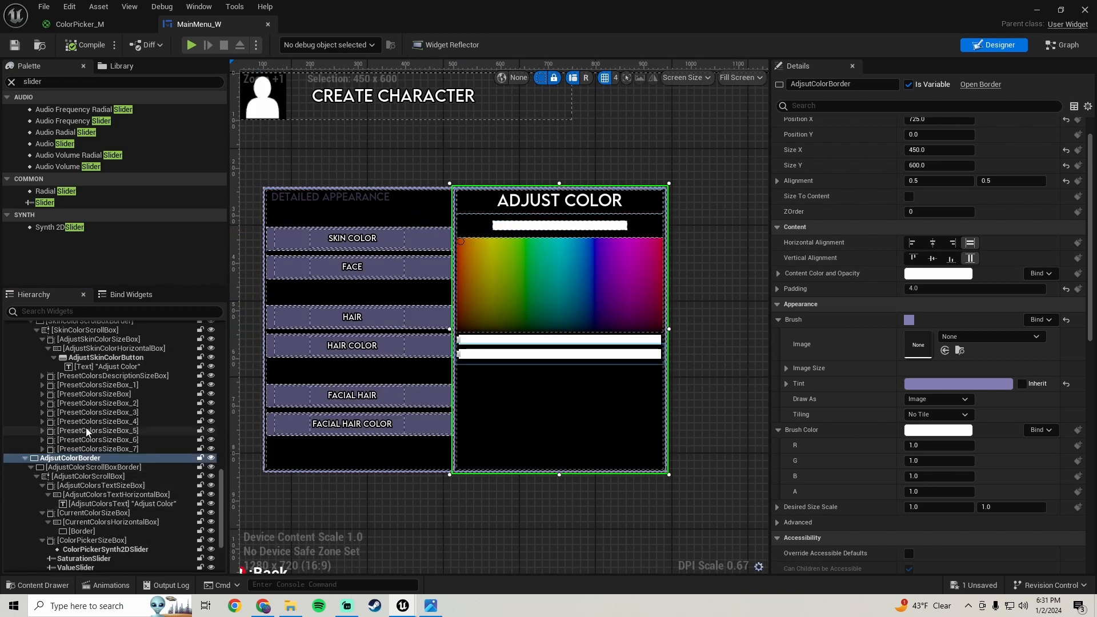
{"action": "scroll", "coordinate": [85, 428], "scroll_direction": "up", "scroll_amount": 2}
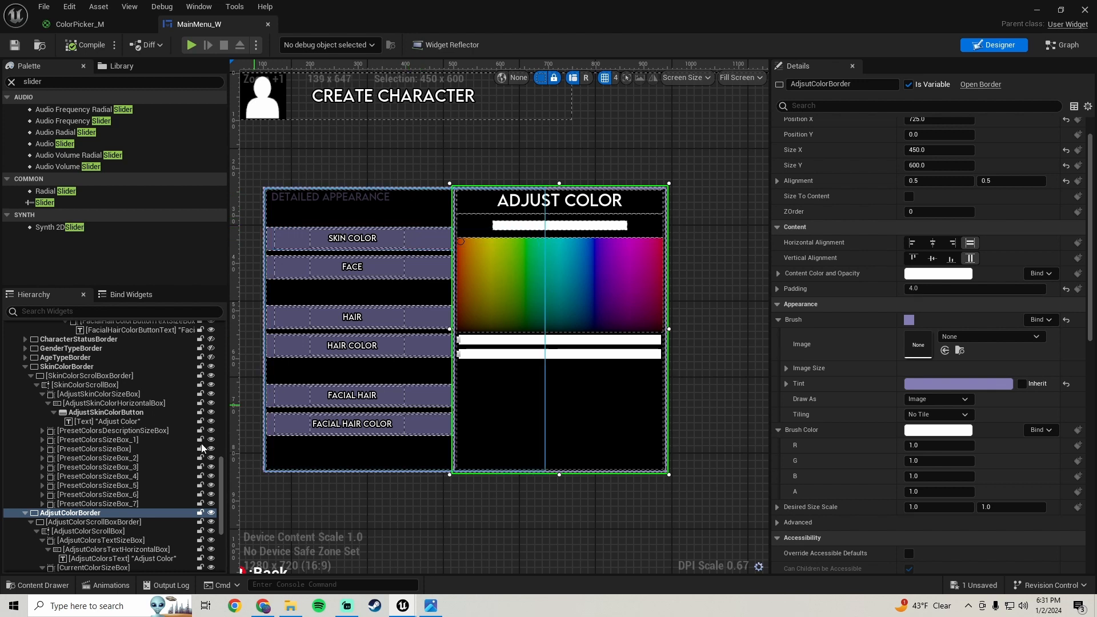
{"action": "scroll", "coordinate": [119, 431], "scroll_direction": "down", "scroll_amount": 5}
{"action": "scroll", "coordinate": [80, 510], "scroll_direction": "up", "scroll_amount": 6}
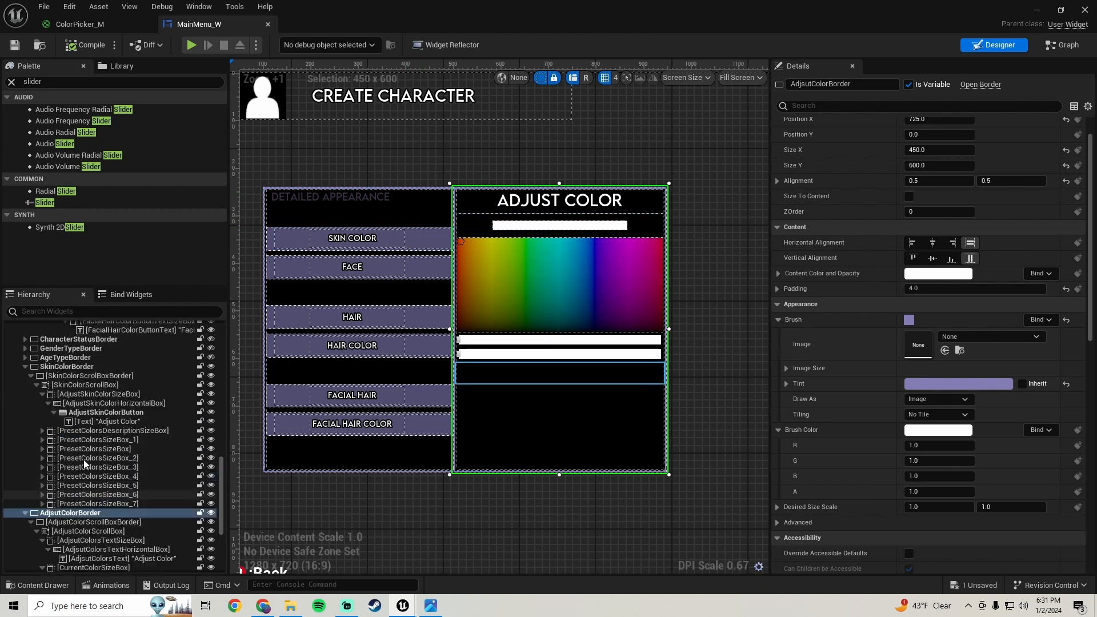
Step: Add an On Clicked event for AdjustSkinColorButton and place it below the SkinColorButton click logic in the event graph
{"action": "left_click", "coordinate": [57, 405]}
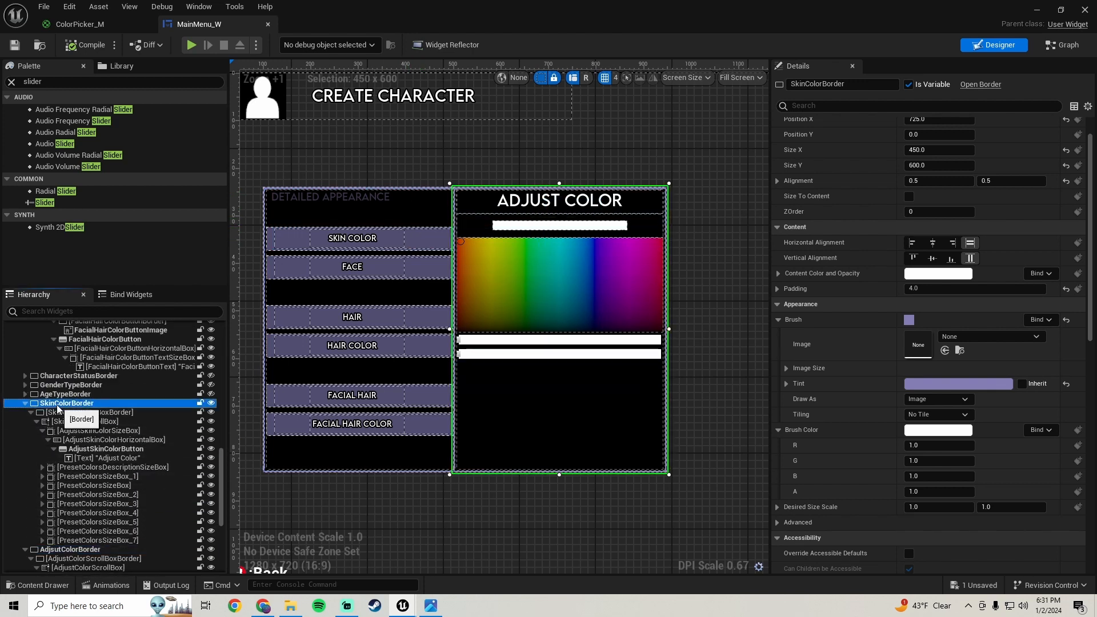
{"action": "left_click", "coordinate": [106, 450]}
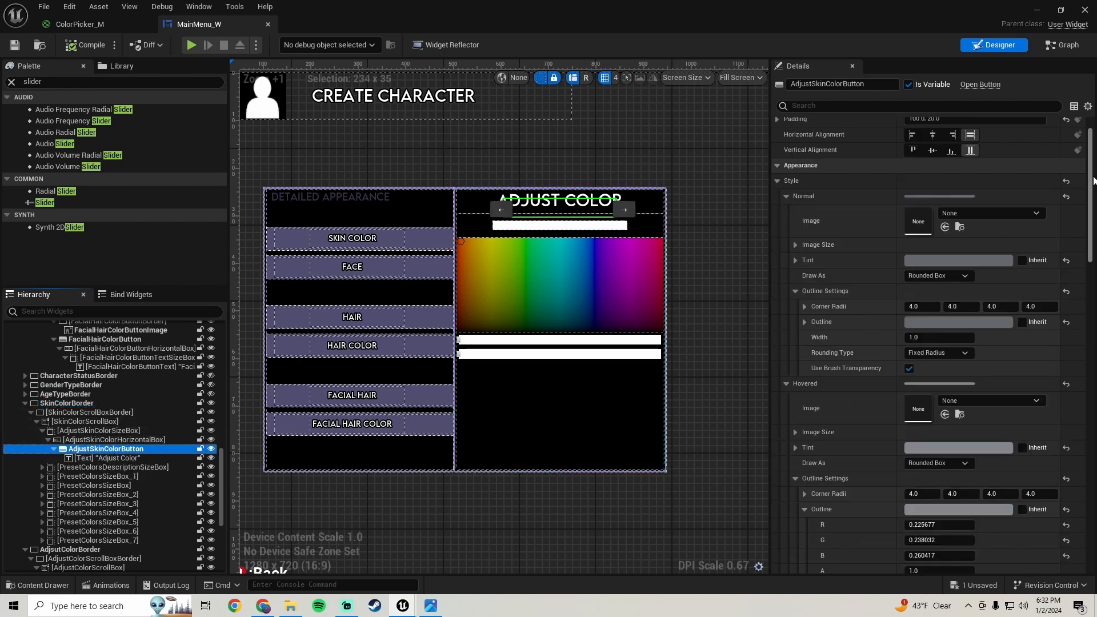
{"action": "left_click_drag", "start_coordinate": [1093, 180], "coordinate": [1090, 483]}
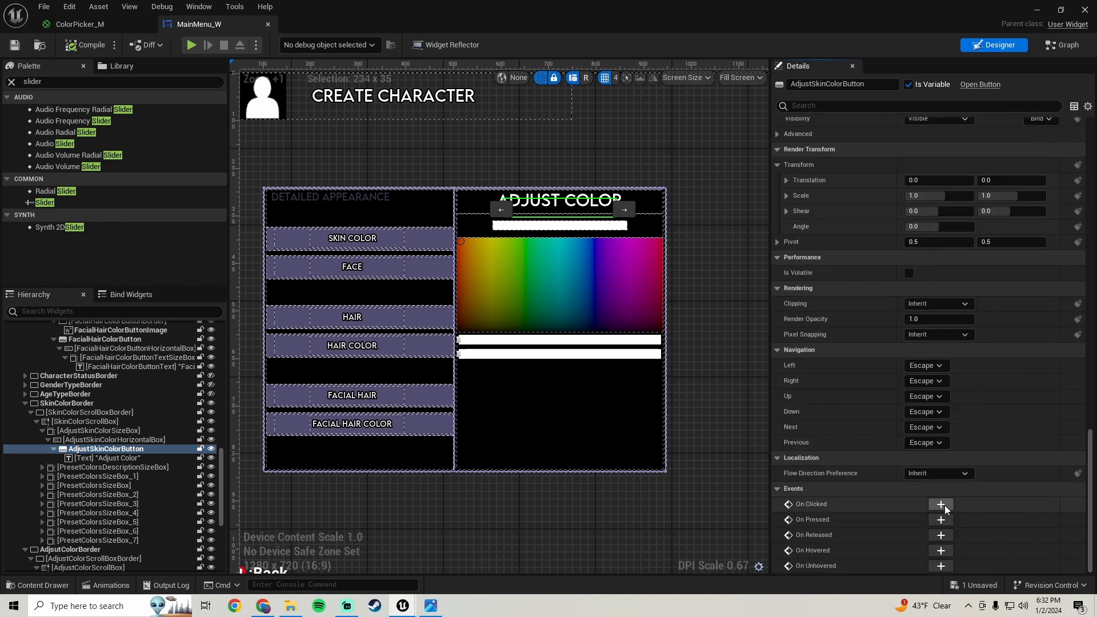
{"action": "scroll", "coordinate": [629, 417], "scroll_direction": "down", "scroll_amount": 7}
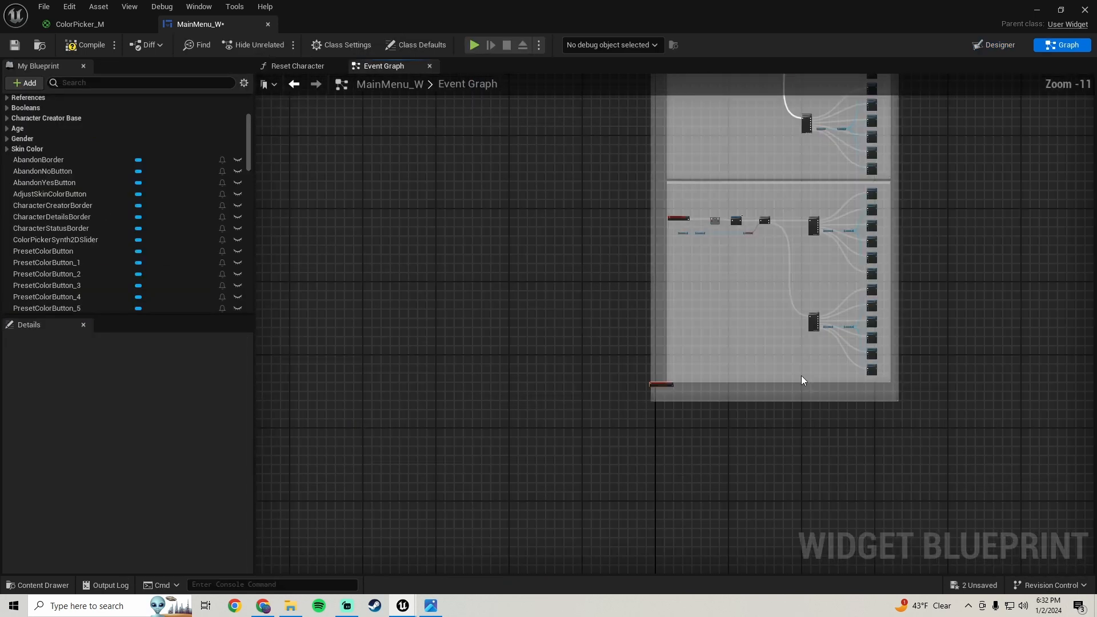
{"action": "right_click_drag", "start_coordinate": [776, 372], "coordinate": [591, 387]}
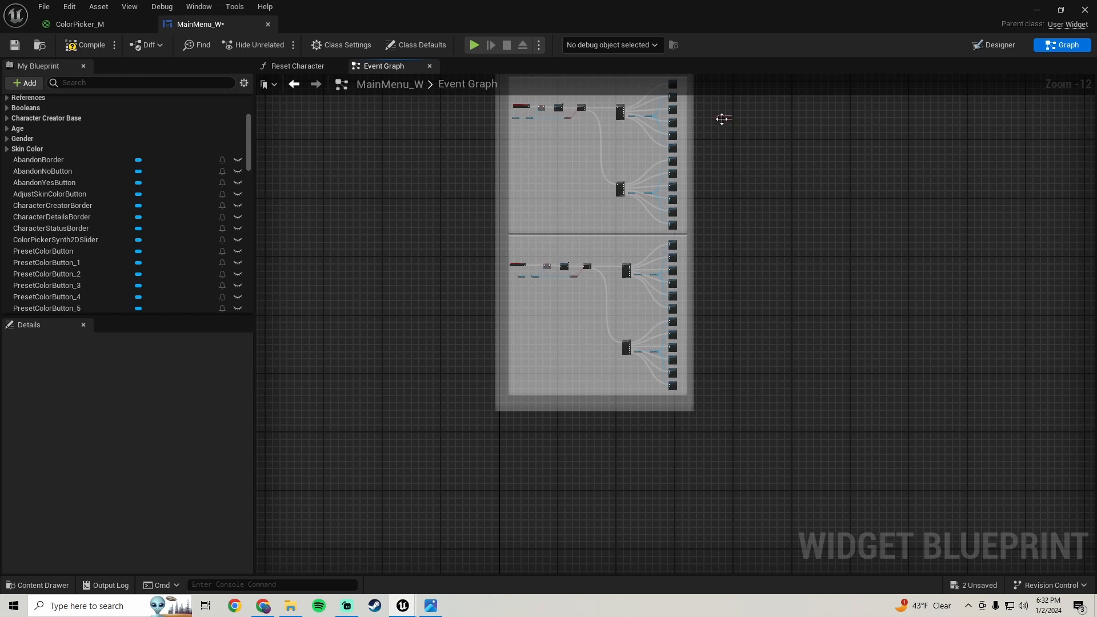
{"action": "right_click_drag", "start_coordinate": [722, 117], "coordinate": [592, 370]}
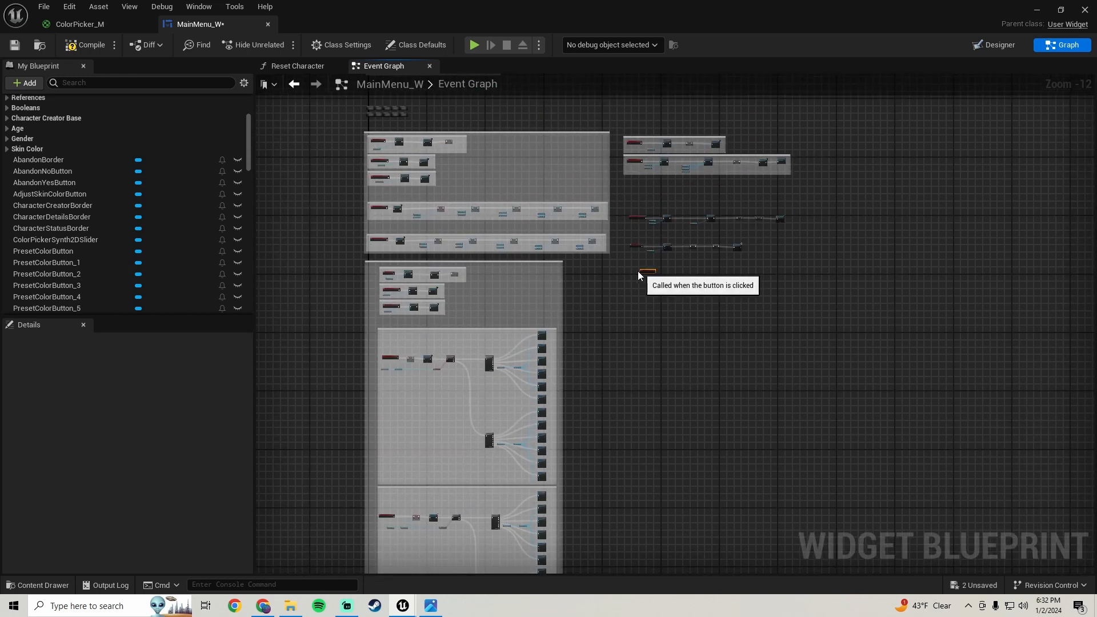
{"action": "scroll", "coordinate": [666, 267], "scroll_direction": "up", "scroll_amount": 7}
{"action": "scroll", "coordinate": [674, 315], "scroll_direction": "up", "scroll_amount": 2}
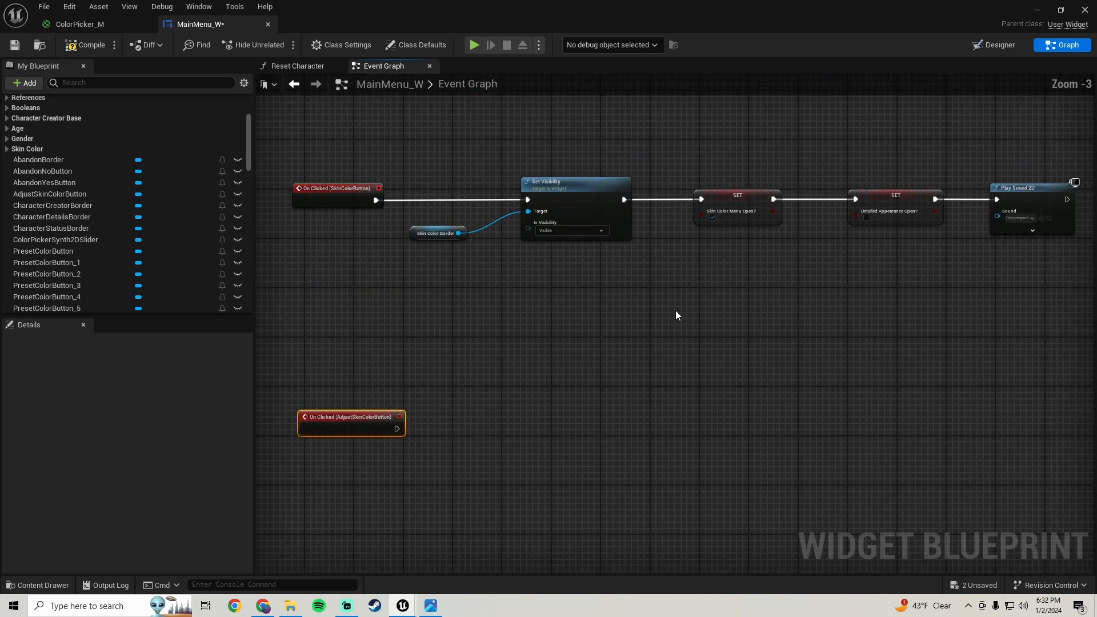
{"action": "scroll", "coordinate": [673, 329], "scroll_direction": "down", "scroll_amount": 2}
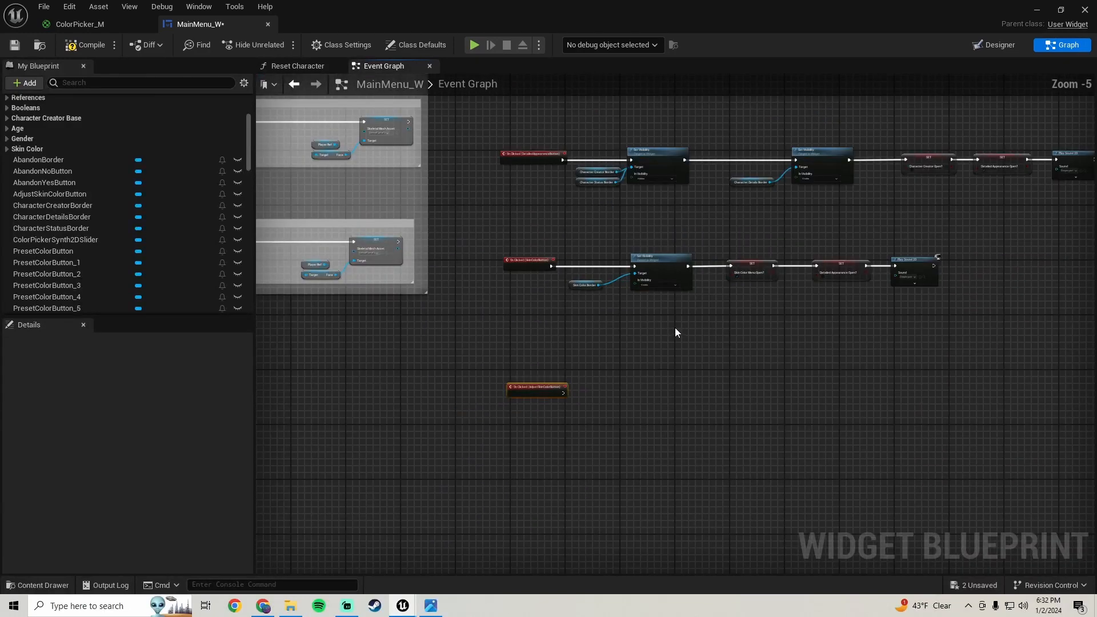
{"action": "right_click_drag", "start_coordinate": [701, 331], "coordinate": [766, 313]}
{"action": "scroll", "coordinate": [654, 309], "scroll_direction": "up", "scroll_amount": 2}
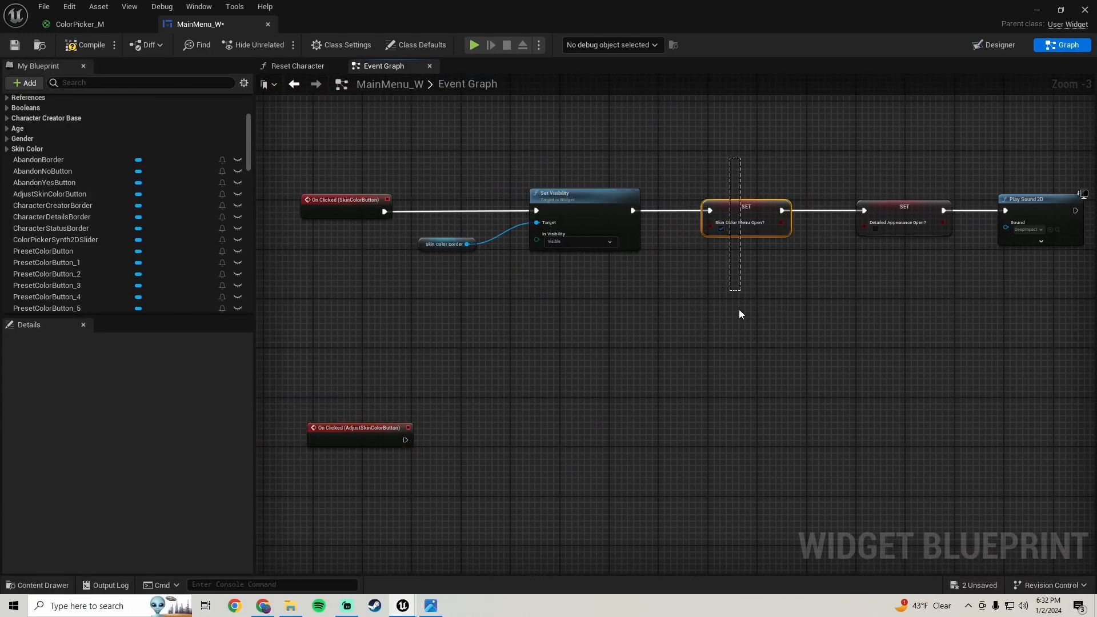
Step: Copy the Set Visibility, Skin Color Menu Open? setter and Play Sound 2D nodes beside the AdjustSkinColorButton event
{"action": "left_click_drag", "start_coordinate": [739, 314], "coordinate": [739, 320]}
{"action": "left_click_drag", "start_coordinate": [577, 321], "coordinate": [564, 126], "text": "shift"}
{"action": "right_click_drag", "start_coordinate": [659, 267], "coordinate": [477, 226]}
{"action": "left_click_drag", "start_coordinate": [765, 297], "coordinate": [903, 277], "text": "shift"}
{"action": "left_click_drag", "start_coordinate": [903, 276], "coordinate": [879, 180], "text": "shift"}
{"action": "right_click_drag", "start_coordinate": [531, 343], "coordinate": [752, 272]}
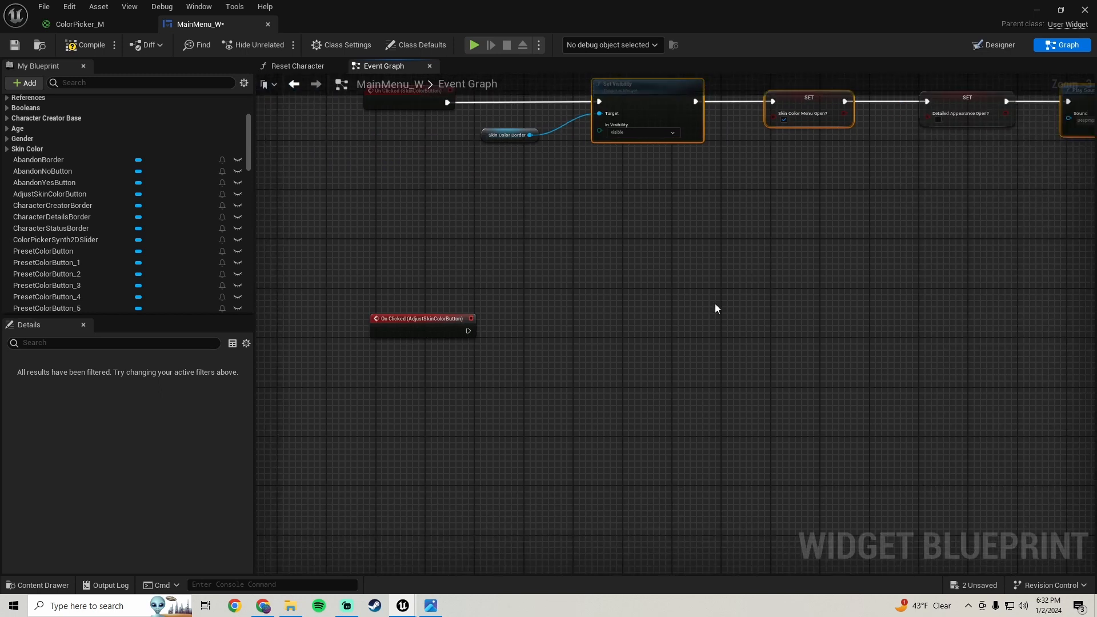
{"action": "key", "text": "ctrl+v"}
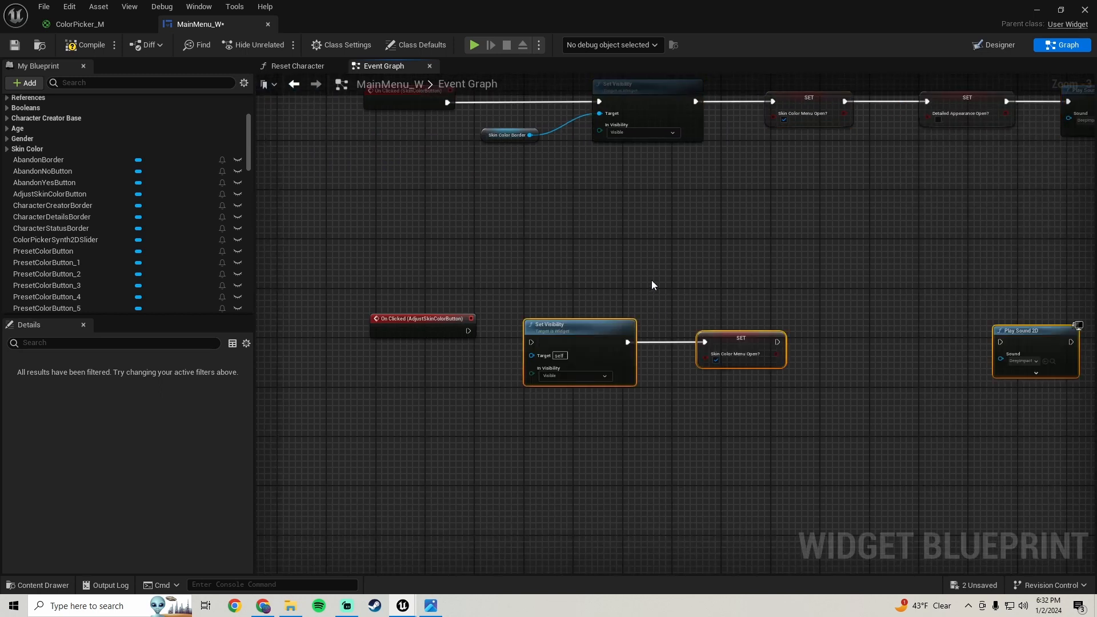
{"action": "right_click_drag", "start_coordinate": [651, 284], "coordinate": [564, 246]}
{"action": "left_click_drag", "start_coordinate": [498, 292], "coordinate": [555, 288]}
Step: Copy the Skin Color Border reference as the pasted Set Visibility node's target and wire that node to the AdjustSkinColorButton event
{"action": "right_click_drag", "start_coordinate": [501, 232], "coordinate": [639, 280]}
{"action": "left_click_drag", "start_coordinate": [560, 184], "coordinate": [550, 158]}
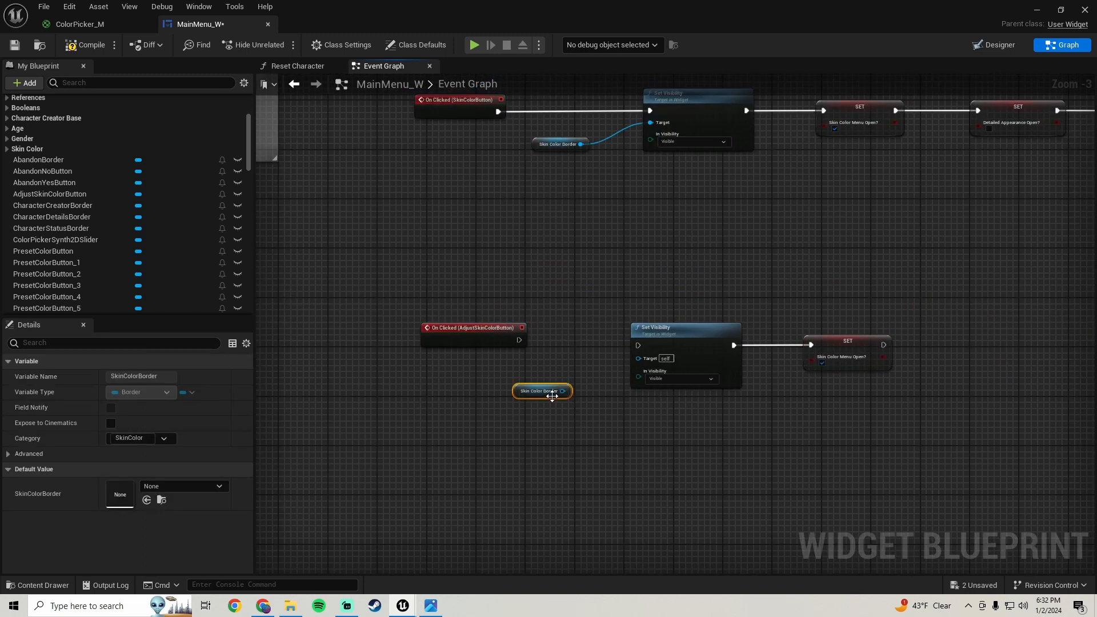
{"action": "left_click_drag", "start_coordinate": [563, 390], "coordinate": [518, 343]}
{"action": "right_click_drag", "start_coordinate": [703, 394], "coordinate": [601, 381]}
{"action": "left_click_drag", "start_coordinate": [781, 276], "coordinate": [579, 363]}
{"action": "left_click_drag", "start_coordinate": [589, 324], "coordinate": [589, 318]}
Step: Set the pasted Set Visibility node to Hidden and set its Skin Color Menu Open? setter to false
{"action": "left_click", "coordinate": [575, 356]}
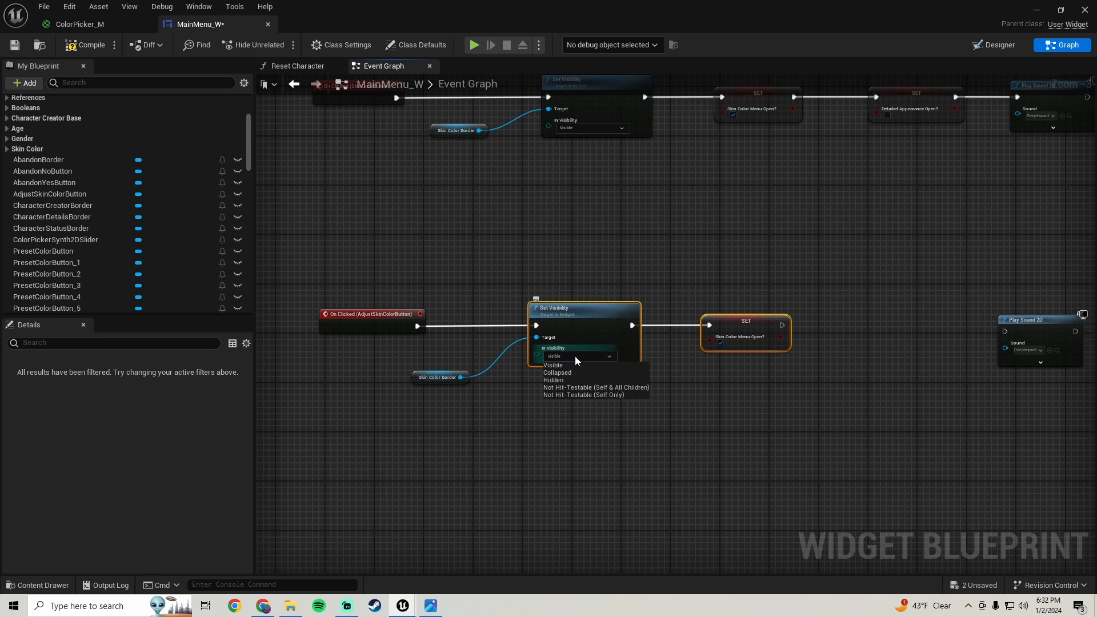
{"action": "left_click", "coordinate": [556, 381]}
{"action": "right_click_drag", "start_coordinate": [784, 394], "coordinate": [605, 371]}
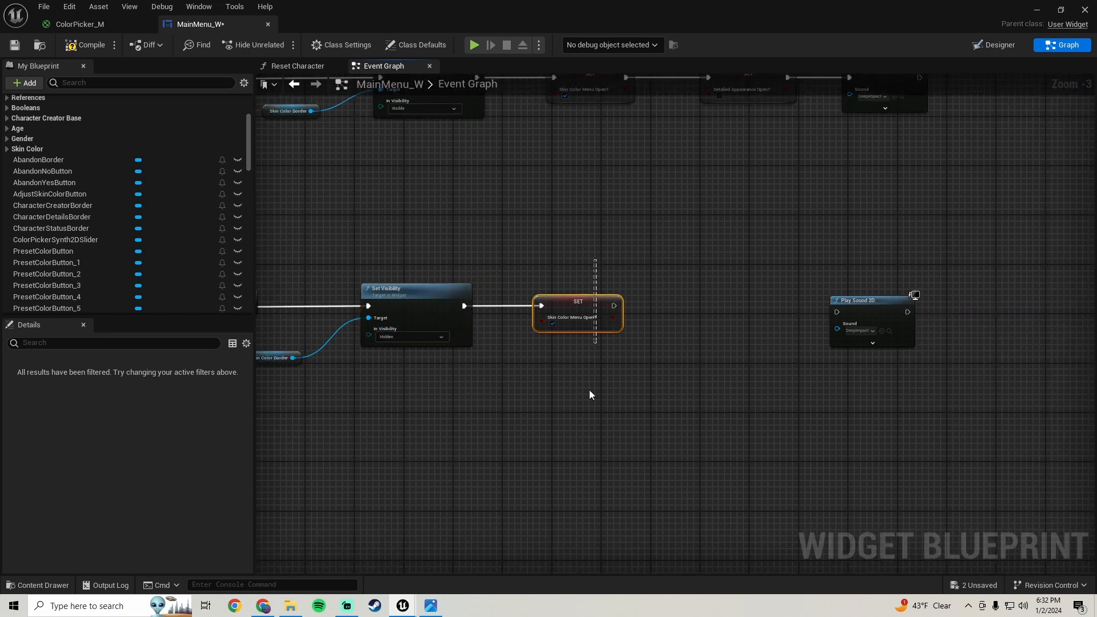
{"action": "left_click", "coordinate": [552, 329]}
{"action": "right_click_drag", "start_coordinate": [553, 324], "coordinate": [627, 319]}
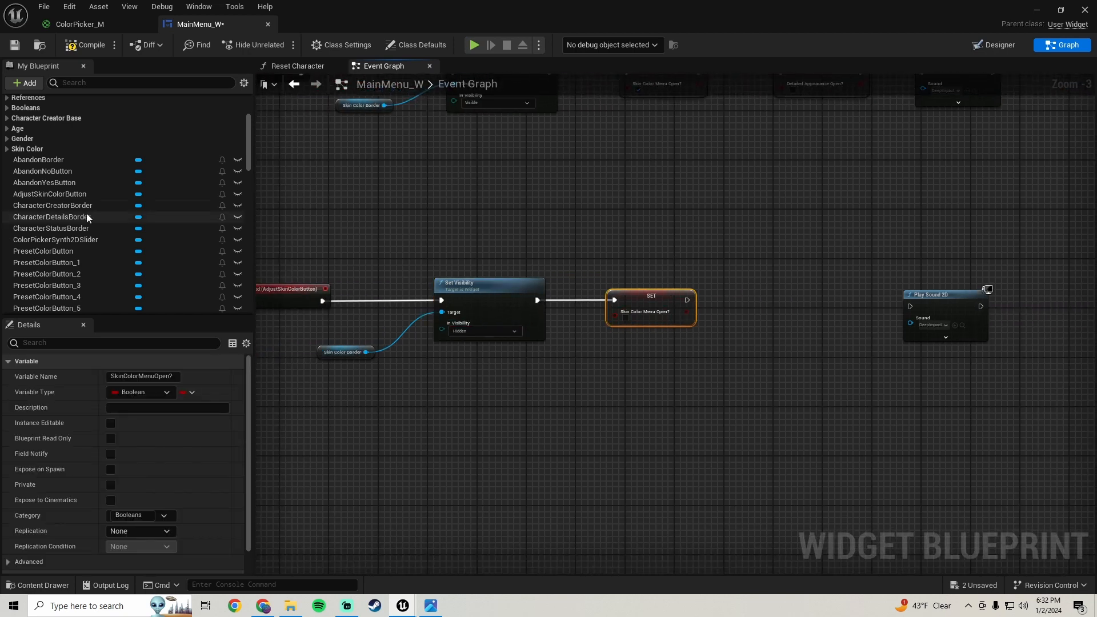
Step: Duplicate the SkinColorMenuOpen? boolean and name the copy SkinColorAdjustmentMenuOpen?
{"action": "scroll", "coordinate": [72, 192], "scroll_direction": "up", "scroll_amount": 3}
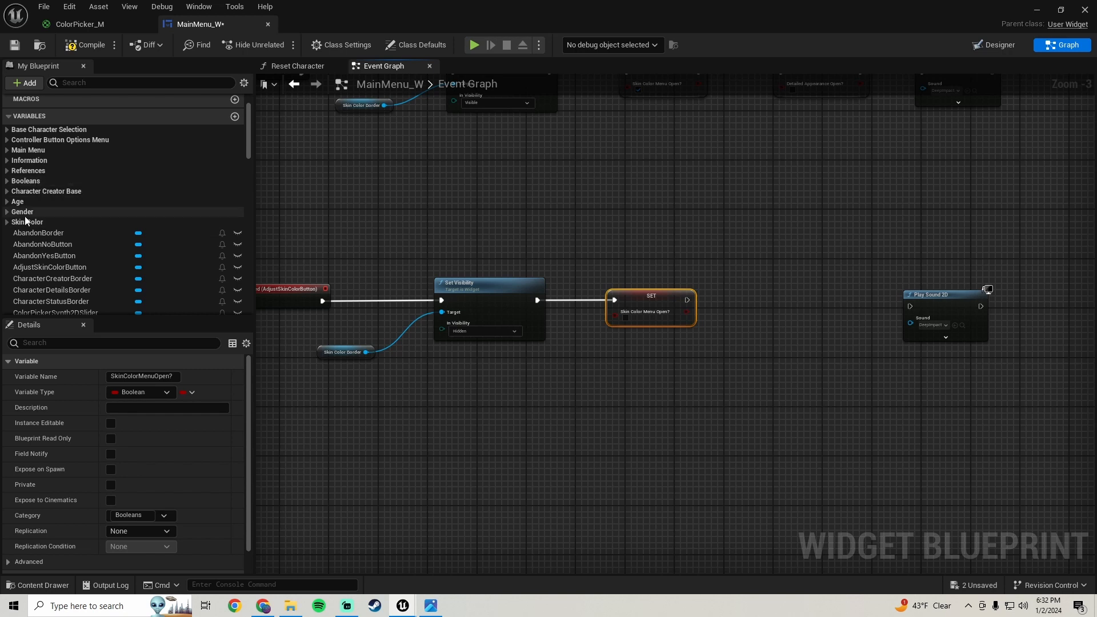
{"action": "scroll", "coordinate": [26, 217], "scroll_direction": "down", "scroll_amount": 3}
{"action": "scroll", "coordinate": [25, 216], "scroll_direction": "down", "scroll_amount": 3}
{"action": "scroll", "coordinate": [17, 218], "scroll_direction": "up", "scroll_amount": 6}
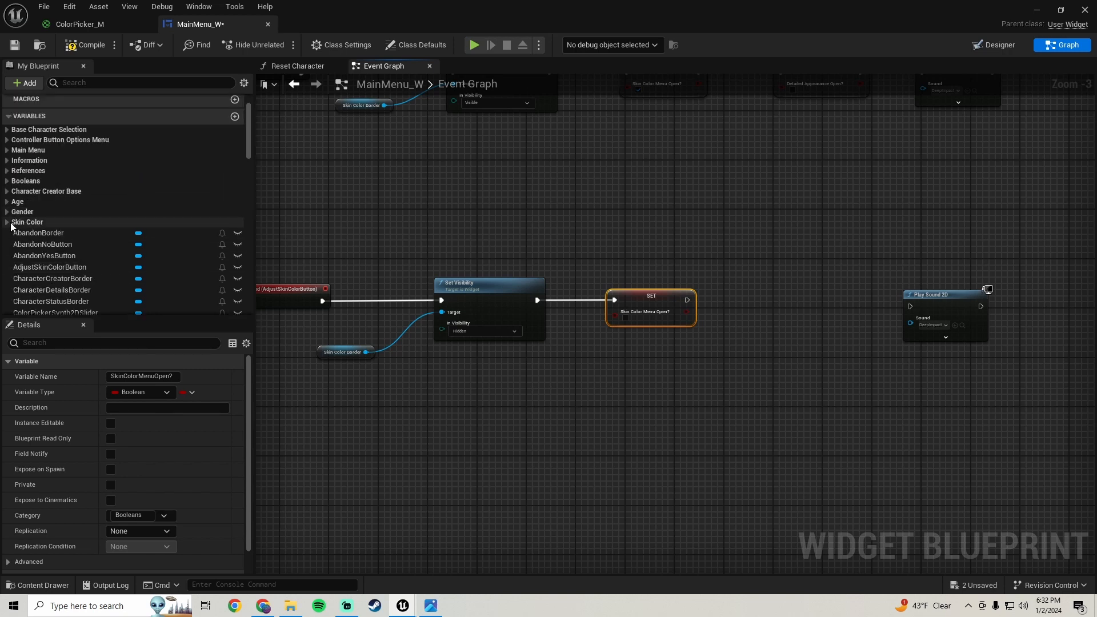
{"action": "left_click", "coordinate": [12, 181]}
{"action": "scroll", "coordinate": [75, 217], "scroll_direction": "down", "scroll_amount": 2}
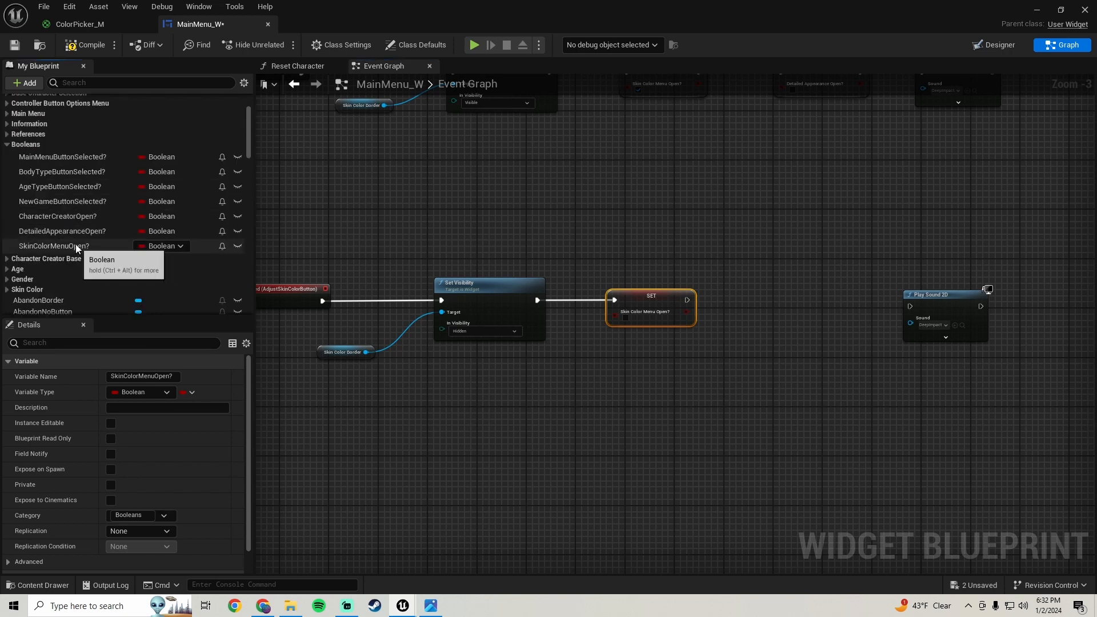
{"action": "right_click", "coordinate": [73, 242]}
{"action": "left_click", "coordinate": [129, 311]}
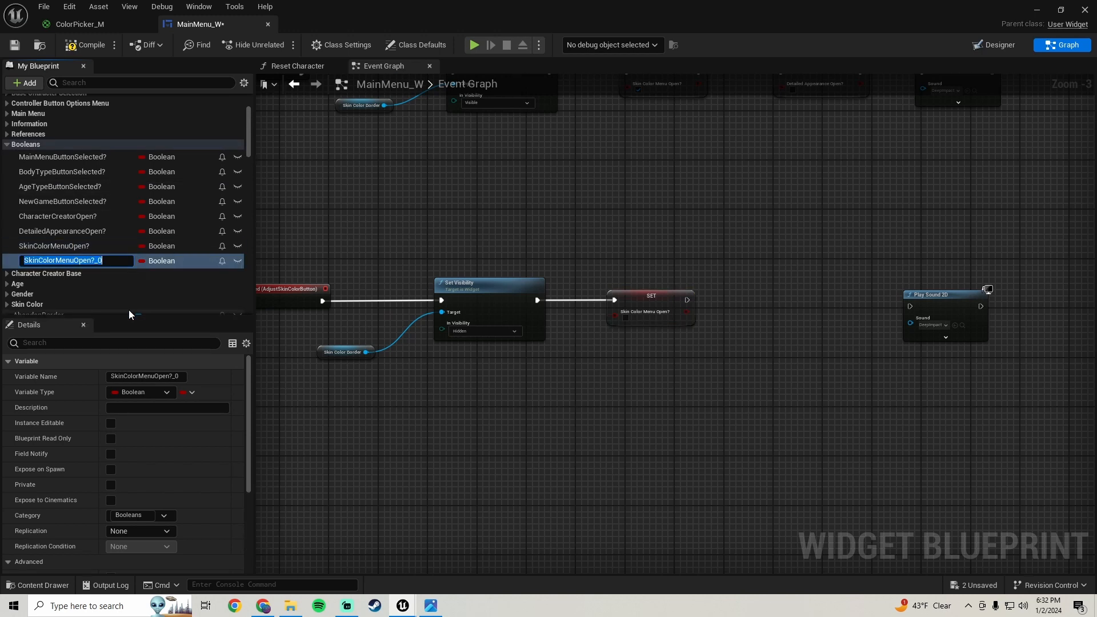
{"action": "type", "text": "SkinC"}
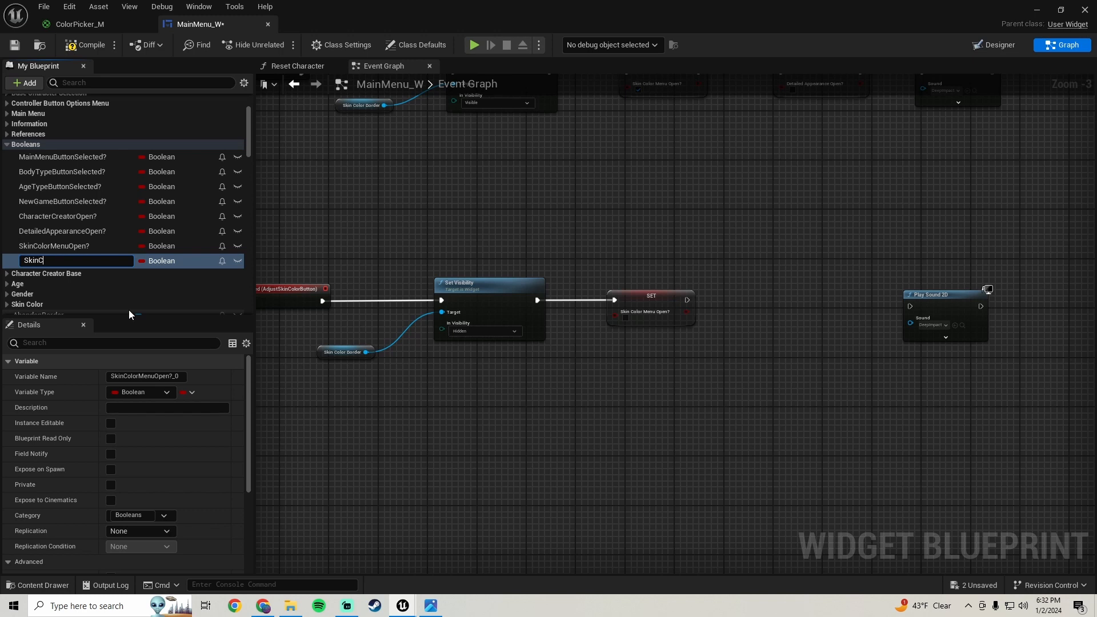
{"action": "type", "text": "olorAdjustmentMenuOpen?"}
{"action": "key", "text": "Return"}
Step: Insert a SkinColorAdjustmentMenuOpen? setter set to true between the Skin Color Menu Open? setter and Play Sound 2D
{"action": "right_click_drag", "start_coordinate": [667, 413], "coordinate": [483, 326]}
{"action": "left_click_drag", "start_coordinate": [100, 259], "coordinate": [506, 230]}
{"action": "left_click", "coordinate": [562, 240]}
{"action": "mouse_move", "coordinate": [580, 222]}
{"action": "left_mouse_down"}
{"action": "mouse_move", "coordinate": [578, 232]}
{"action": "mouse_move", "coordinate": [584, 225]}
{"action": "left_mouse_up"}
{"action": "left_click_drag", "start_coordinate": [650, 228], "coordinate": [733, 235]}
{"action": "left_click", "coordinate": [856, 170]}
{"action": "left_click_drag", "start_coordinate": [650, 228], "coordinate": [735, 218]}
Step: Insert a copy of the Set Visibility node, set to Visible, between the Hidden node and the Skin Color Menu Open? setter
{"action": "left_click_drag", "start_coordinate": [866, 155], "coordinate": [486, 263]}
{"action": "left_click_drag", "start_coordinate": [477, 222], "coordinate": [726, 224]}
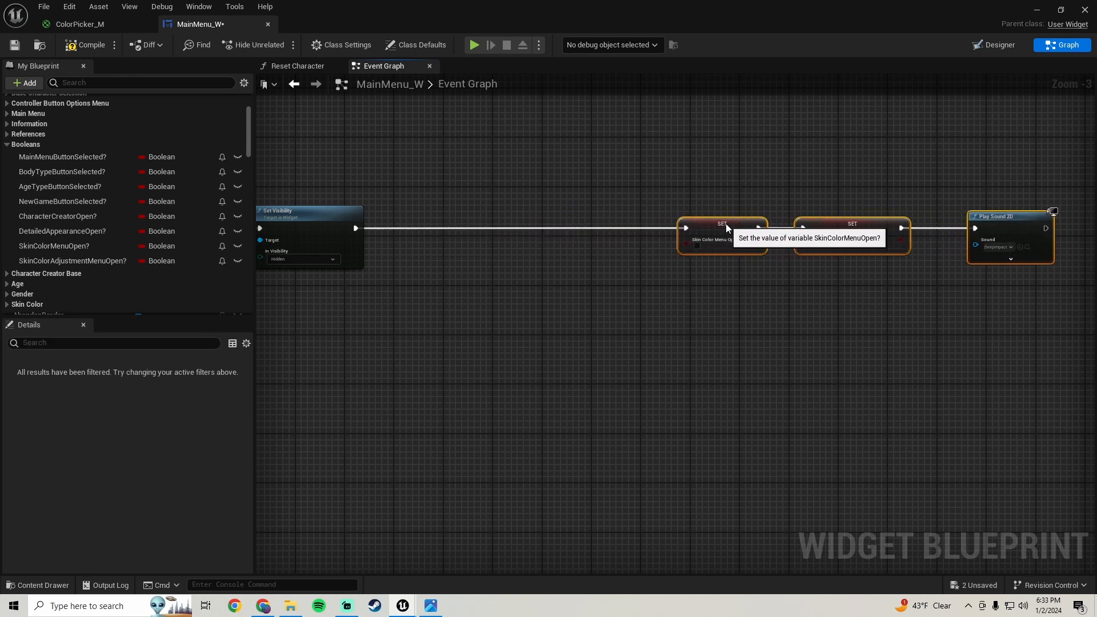
{"action": "right_click_drag", "start_coordinate": [389, 300], "coordinate": [599, 289]}
{"action": "left_click", "coordinate": [526, 204]}
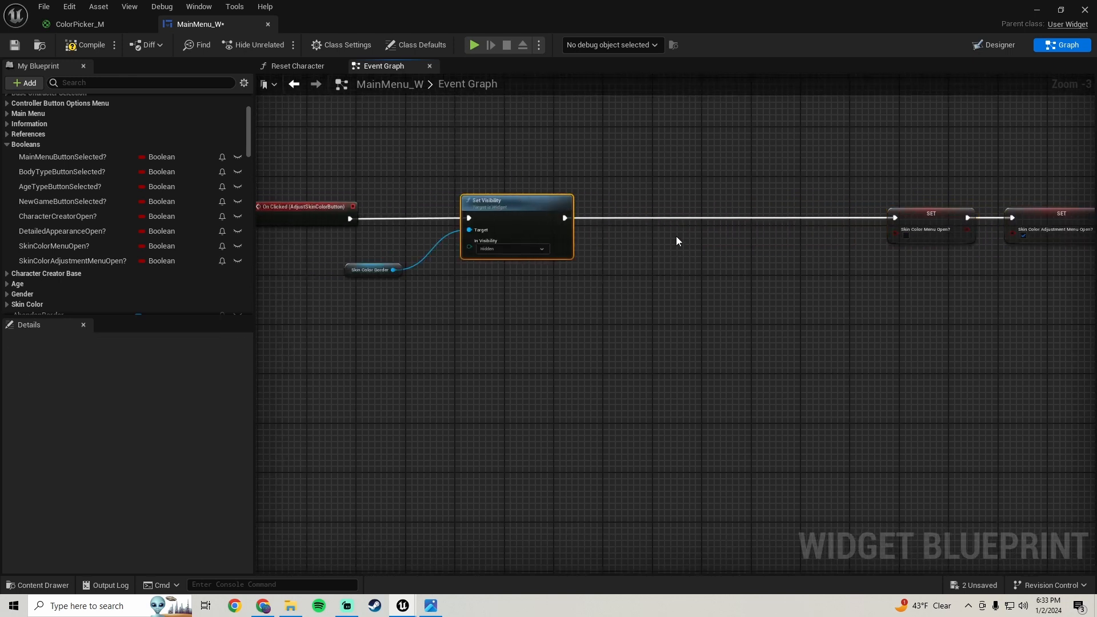
{"action": "key", "text": "ctrl+c"}
{"action": "key", "text": "ctrl+v"}
{"action": "left_click_drag", "start_coordinate": [673, 255], "coordinate": [564, 218]}
{"action": "left_click_drag", "start_coordinate": [713, 241], "coordinate": [895, 217]}
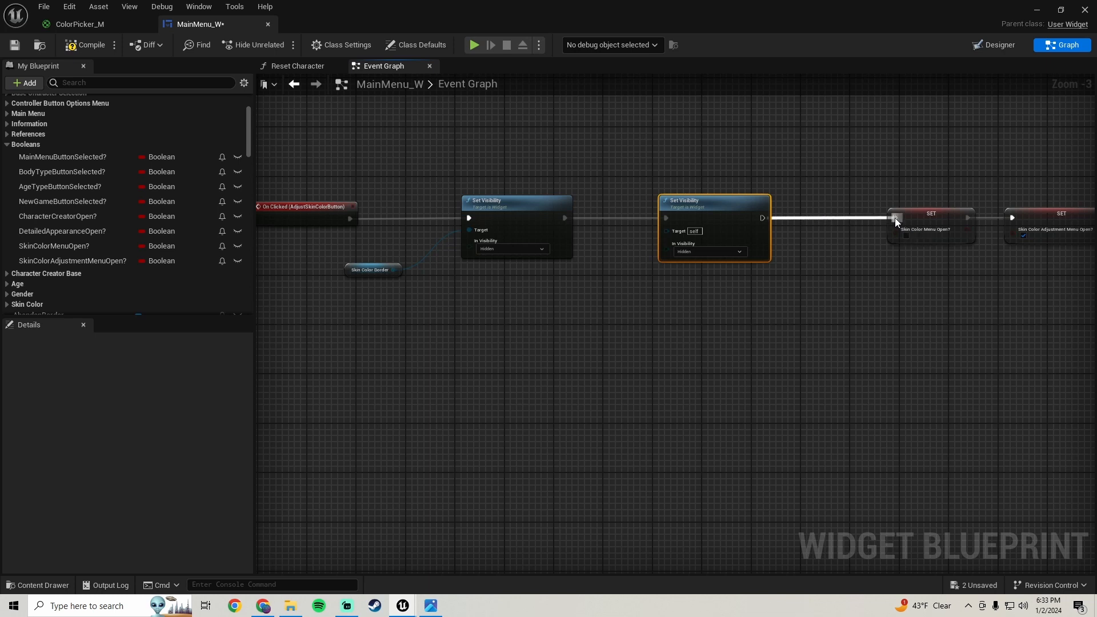
{"action": "left_click", "coordinate": [705, 250]}
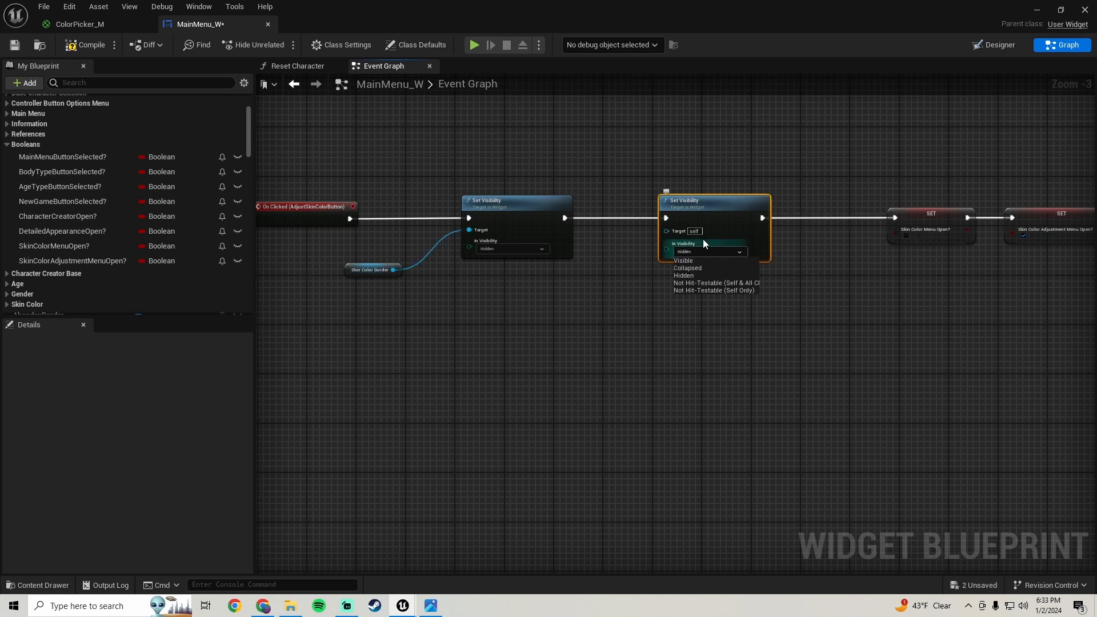
{"action": "left_click", "coordinate": [682, 260]}
Step: Find the Adjust Color panel's outer border, AdjsutColorBorder, and connect it as the target of the Visible Set Visibility node
{"action": "left_click", "coordinate": [1004, 46]}
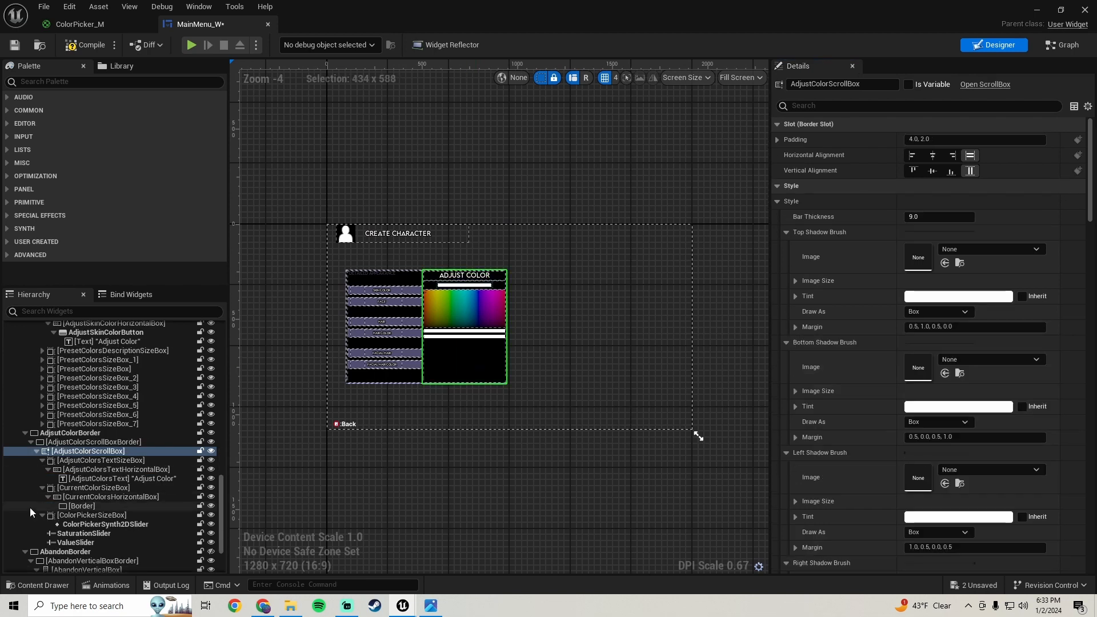
{"action": "left_click", "coordinate": [73, 433]}
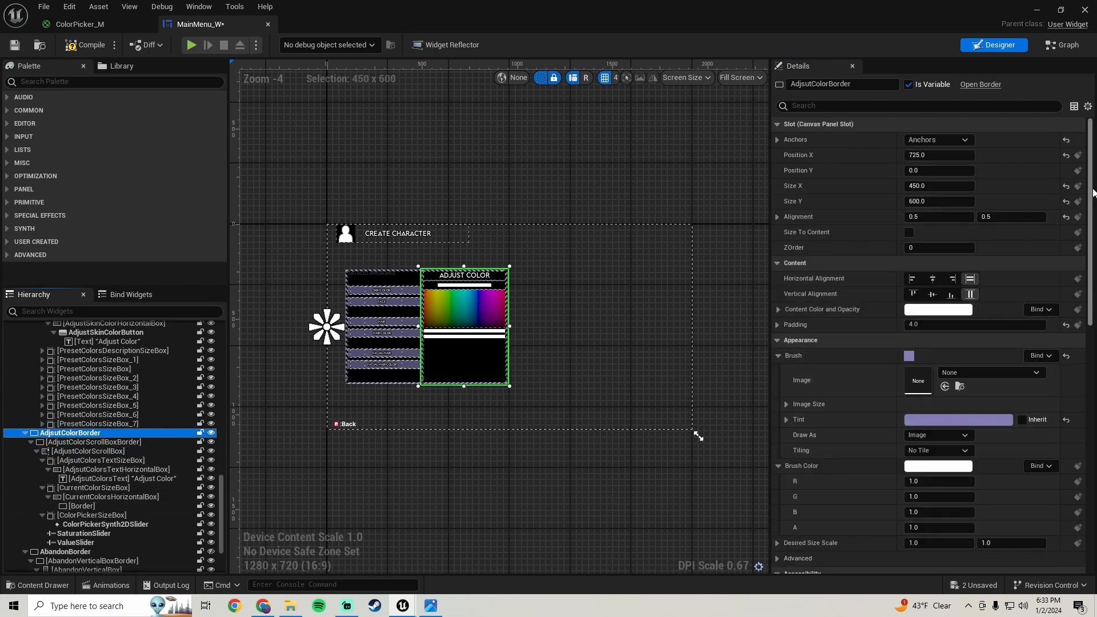
{"action": "scroll", "coordinate": [895, 355], "scroll_direction": "down", "scroll_amount": 12}
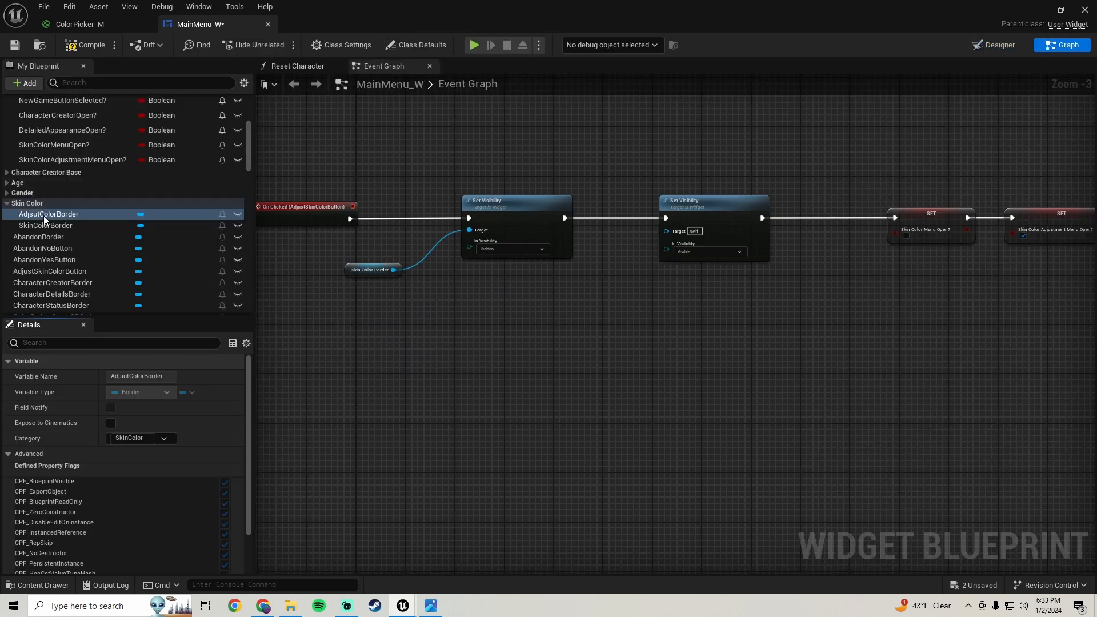
{"action": "left_click_drag", "start_coordinate": [45, 215], "coordinate": [675, 233]}
{"action": "left_click", "coordinate": [617, 313]}
Step: Move the two boolean setters and Play Sound 2D closer to the visibility nodes, and compile and save the widget
{"action": "scroll", "coordinate": [701, 282], "scroll_direction": "down", "scroll_amount": 2}
{"action": "right_click_drag", "start_coordinate": [700, 281], "coordinate": [533, 324]}
{"action": "left_click", "coordinate": [839, 352]}
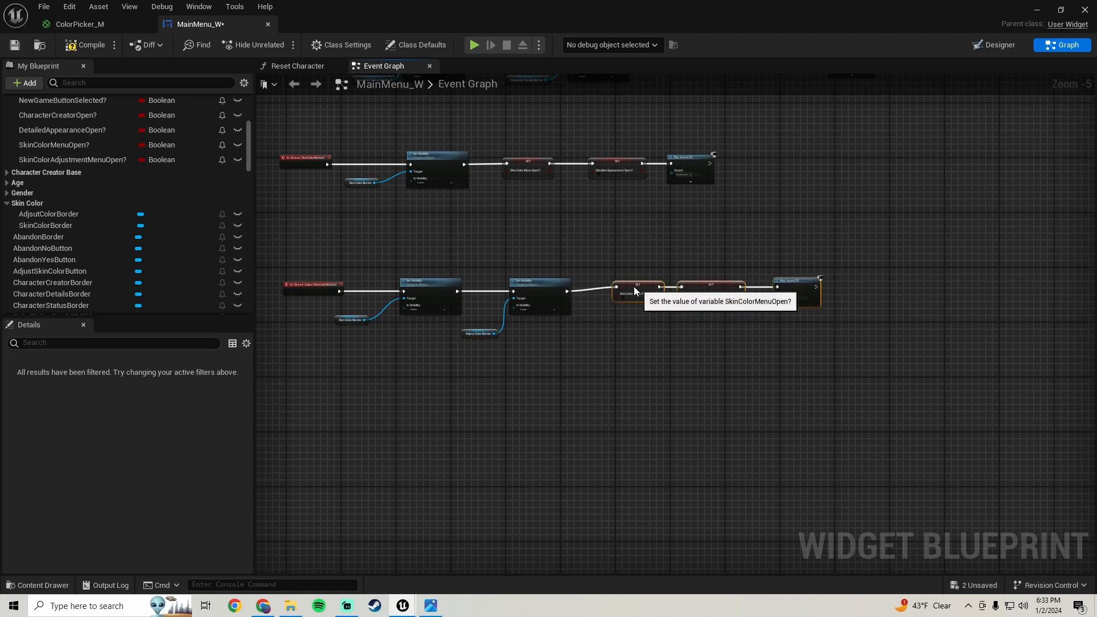
{"action": "left_click_drag", "start_coordinate": [634, 286], "coordinate": [621, 290]}
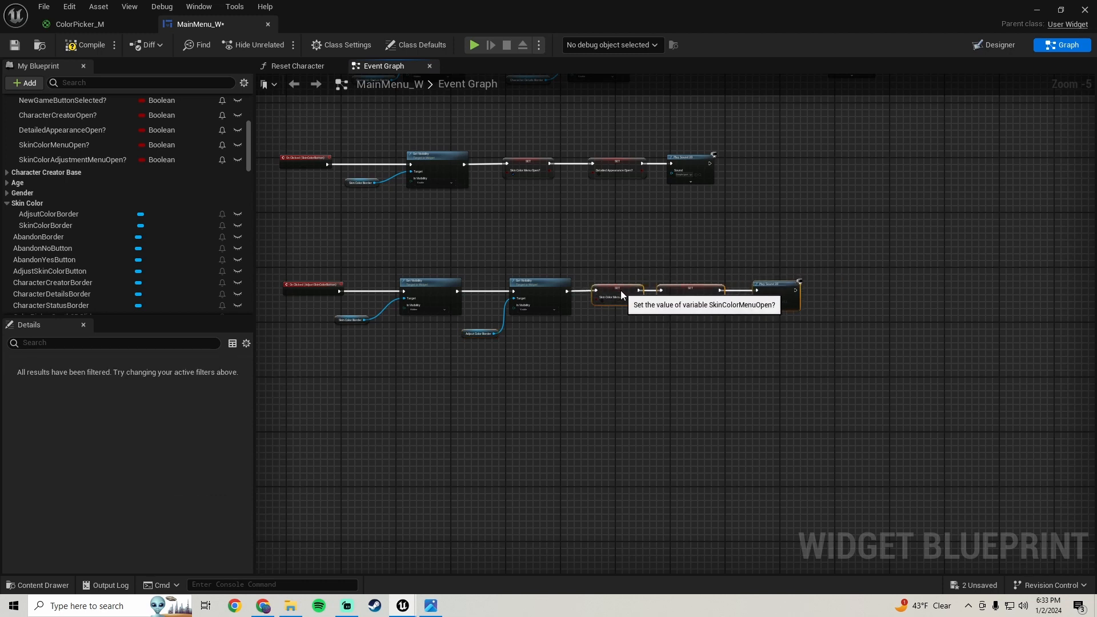
{"action": "left_click", "coordinate": [73, 50]}
{"action": "left_click", "coordinate": [15, 45]}
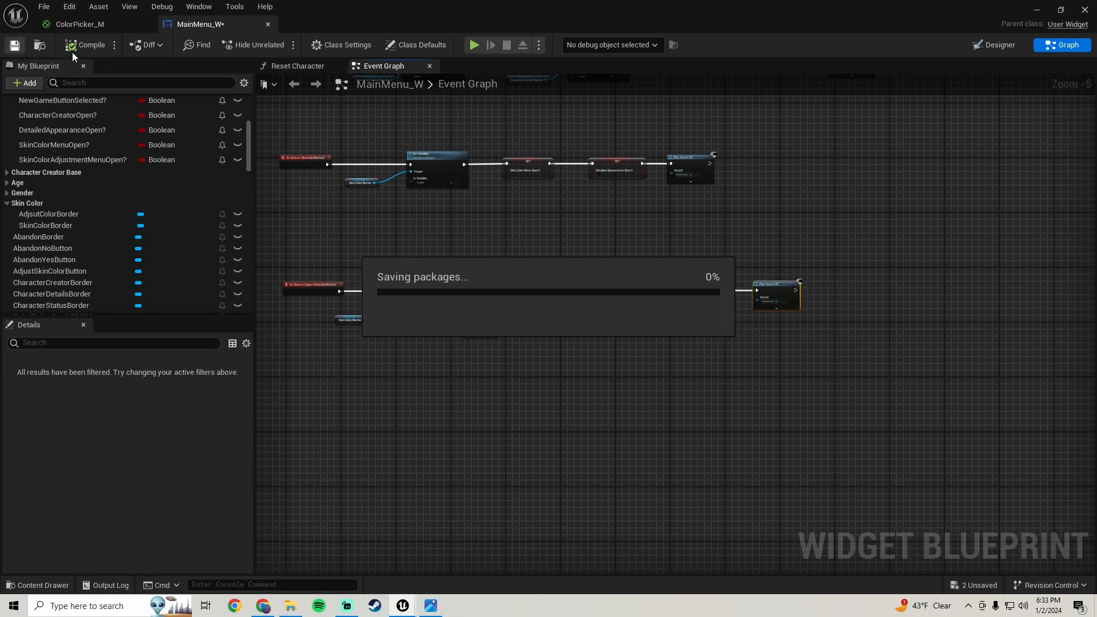
Step: Return to the level editor and save all remaining unsaved content, including the vecteezy_circle_1192291 texture
{"action": "left_click", "coordinate": [1037, 9]}
{"action": "left_click", "coordinate": [119, 423]}
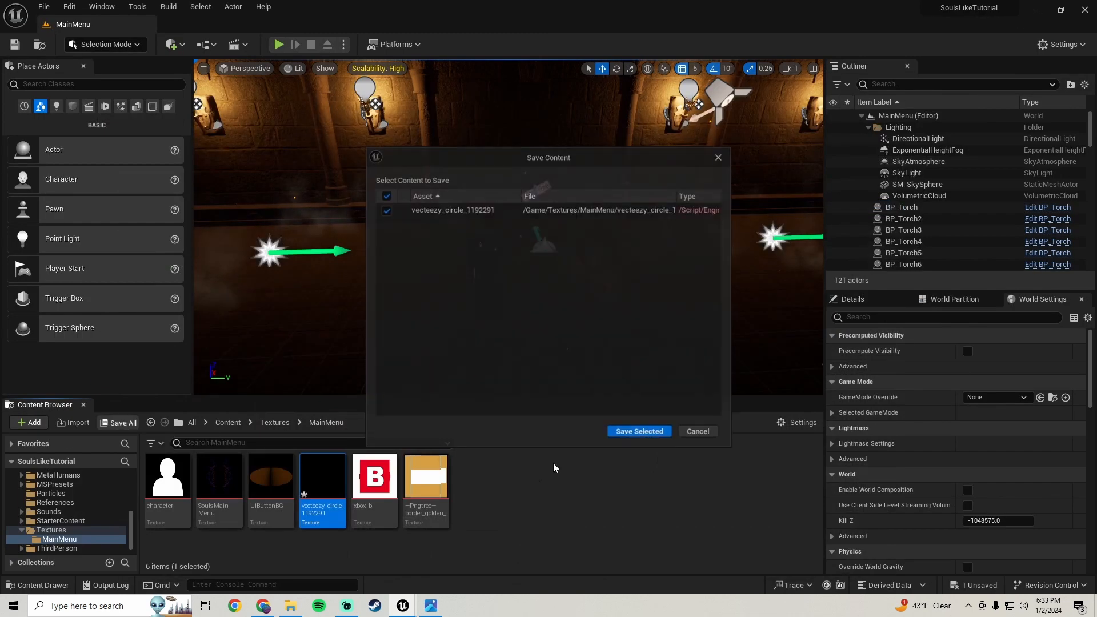
{"action": "left_click", "coordinate": [643, 432]}
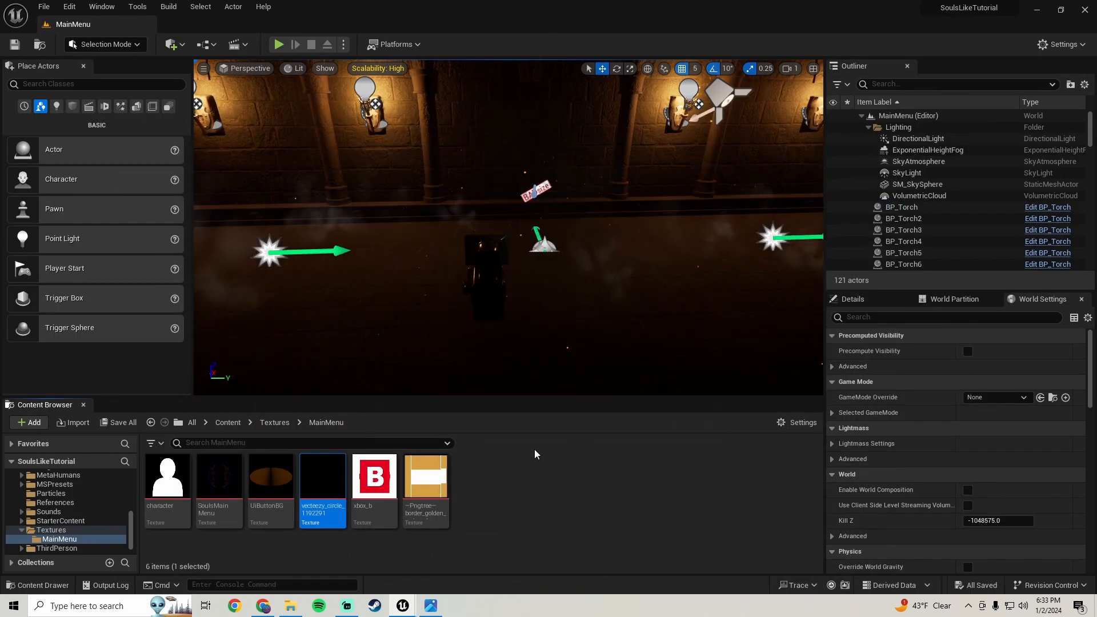
Step: Play the MainMenu level in full screen, start a new game and choose the Vagabond character base
{"action": "left_click", "coordinate": [278, 52]}
{"action": "left_click", "coordinate": [592, 274]}
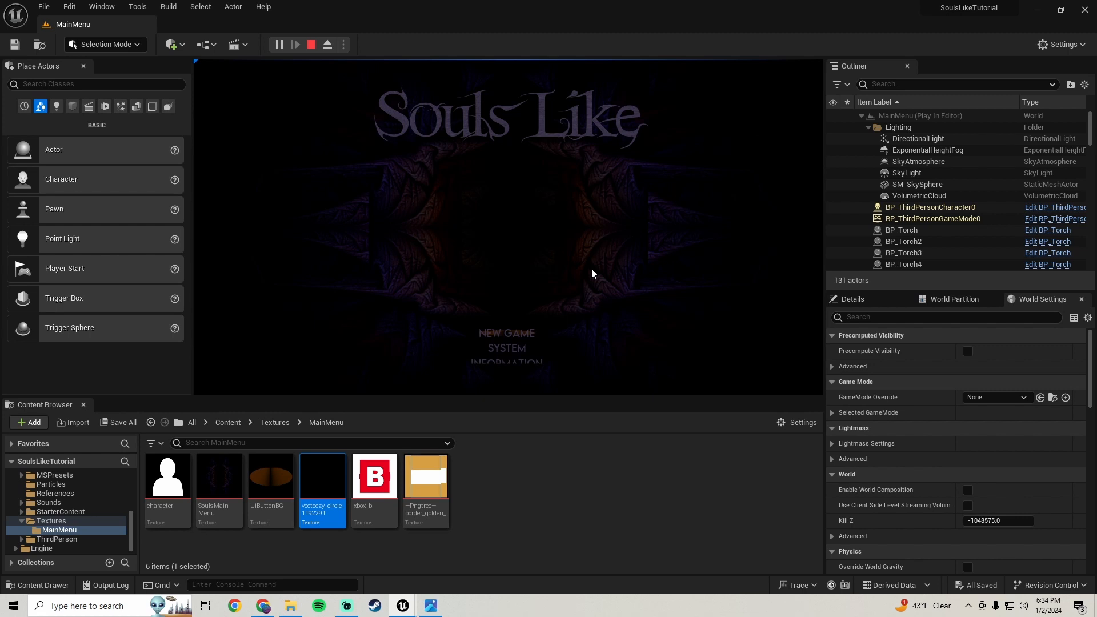
{"action": "key", "text": "F11"}
{"action": "left_click", "coordinate": [566, 488]}
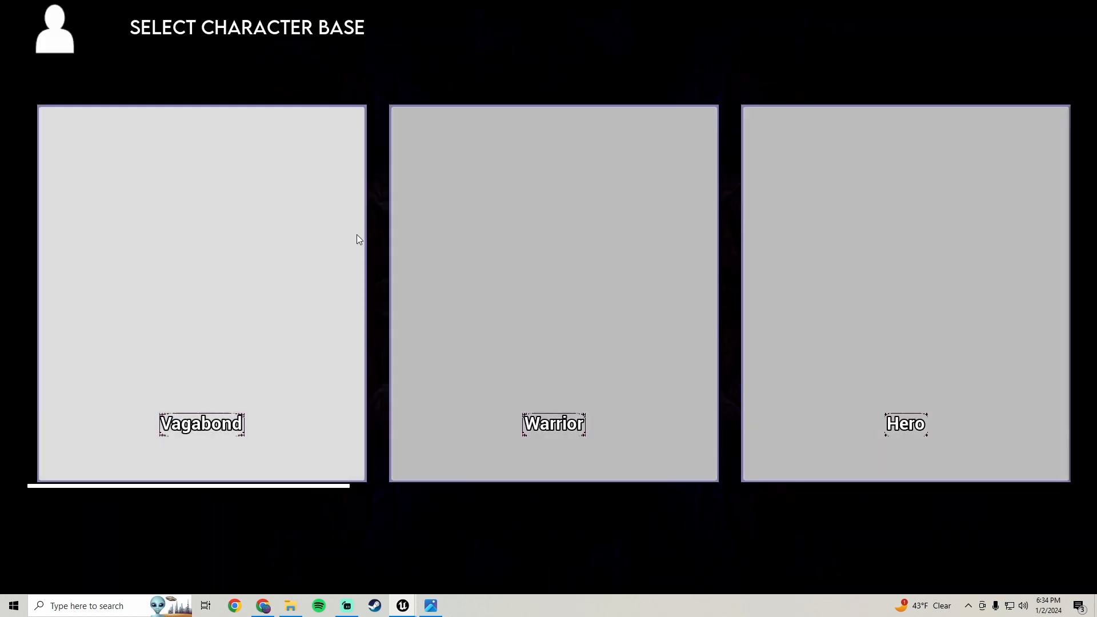
{"action": "left_click", "coordinate": [358, 239]}
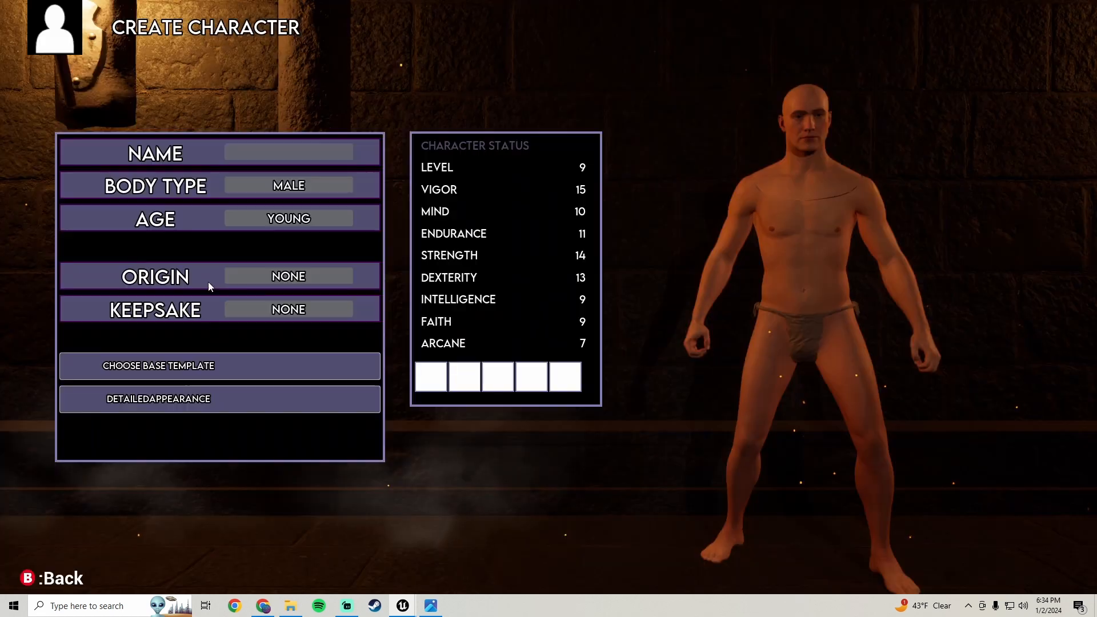
Step: Open the detailed appearance options, choose the skin color category and bring up its color adjustment panel
{"action": "left_click", "coordinate": [159, 400]}
{"action": "left_click", "coordinate": [169, 191]}
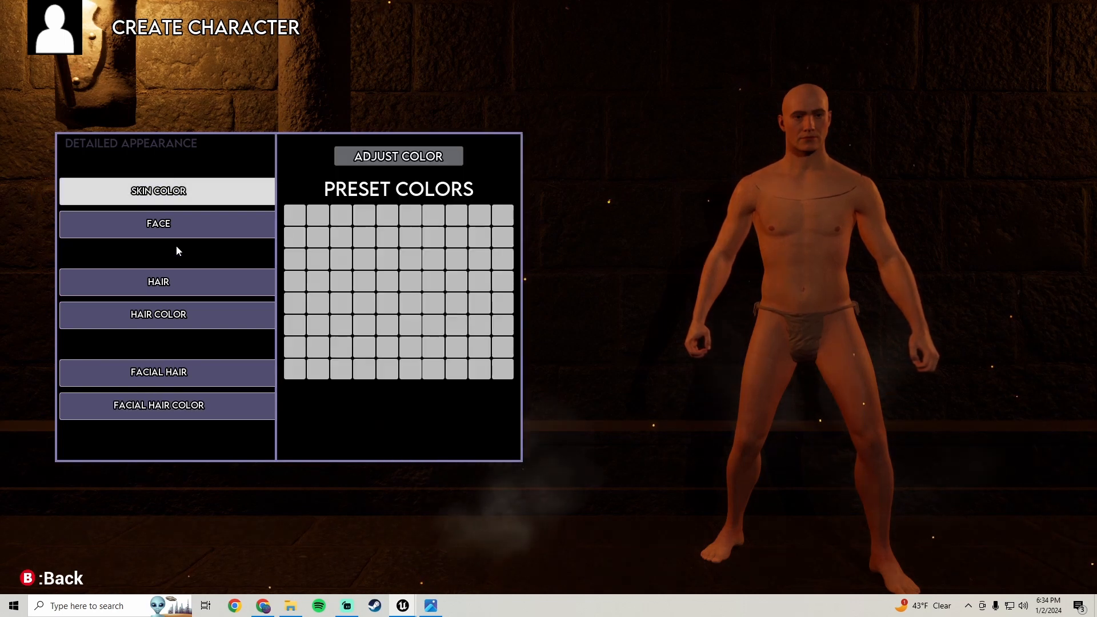
{"action": "left_click", "coordinate": [344, 158]}
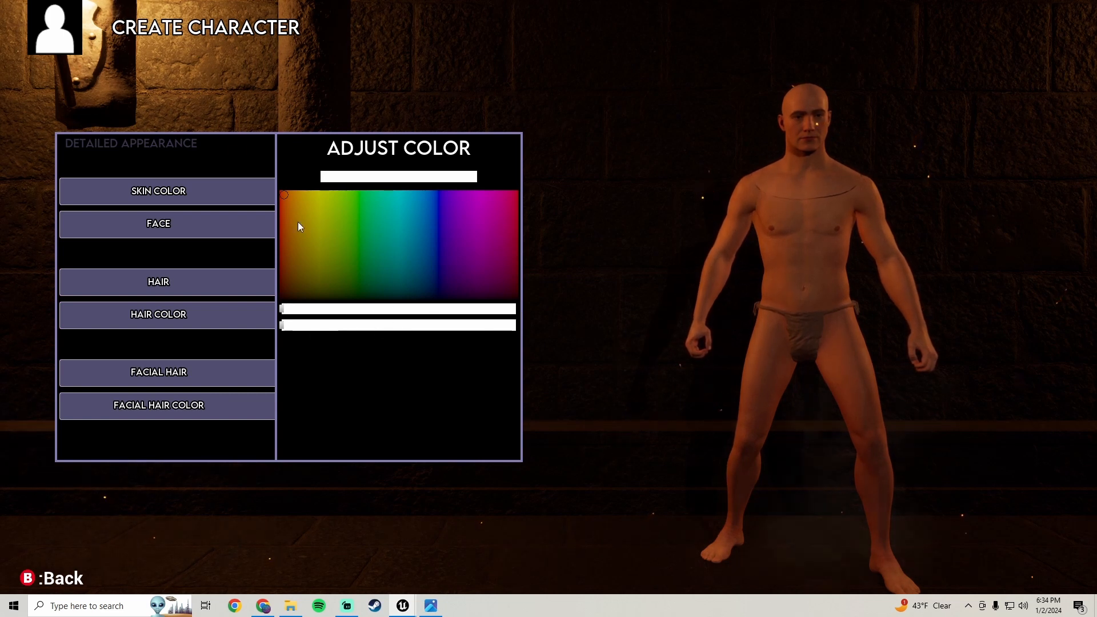
Step: Test the color picker by moving its selection circle around the yellow, green and teal areas of the spectrum
{"action": "left_click", "coordinate": [366, 250]}
{"action": "mouse_move", "coordinate": [372, 232]}
{"action": "left_mouse_down"}
{"action": "mouse_move", "coordinate": [314, 259]}
{"action": "mouse_move", "coordinate": [448, 270]}
{"action": "mouse_move", "coordinate": [486, 203]}
{"action": "mouse_move", "coordinate": [440, 238]}
{"action": "mouse_move", "coordinate": [281, 245]}
{"action": "mouse_move", "coordinate": [379, 237]}
{"action": "mouse_move", "coordinate": [476, 268]}
{"action": "mouse_move", "coordinate": [269, 223]}
{"action": "mouse_move", "coordinate": [375, 223]}
{"action": "mouse_move", "coordinate": [366, 231]}
{"action": "left_mouse_up"}
{"action": "mouse_move", "coordinate": [393, 275]}
{"action": "left_mouse_down"}
{"action": "mouse_move", "coordinate": [454, 235]}
{"action": "mouse_move", "coordinate": [420, 252]}
{"action": "mouse_move", "coordinate": [381, 230]}
{"action": "mouse_move", "coordinate": [373, 247]}
{"action": "left_mouse_up"}
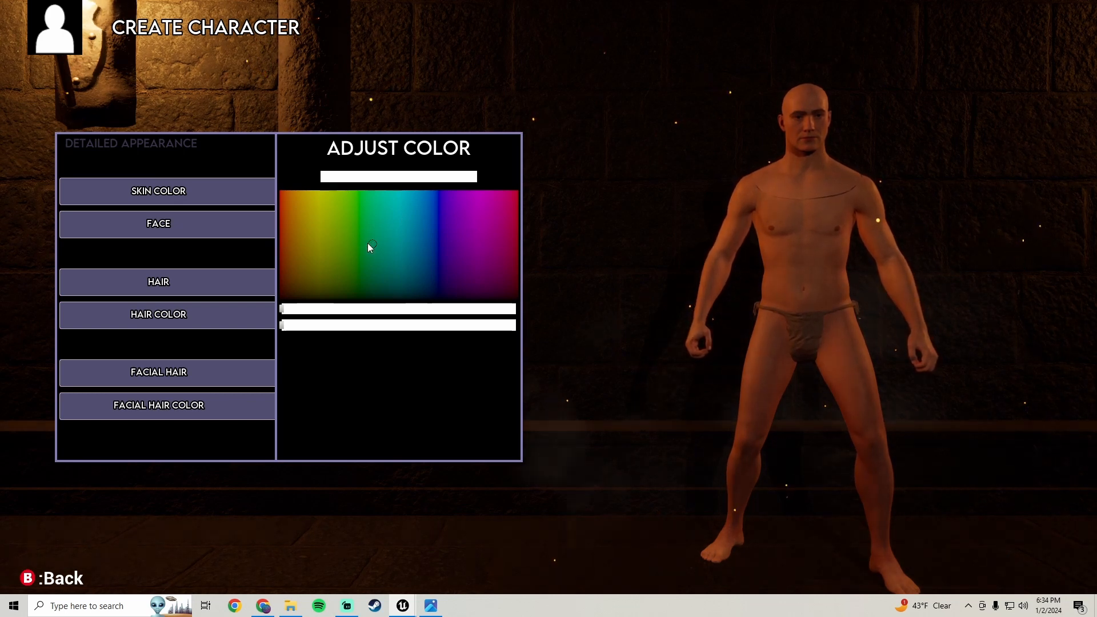
{"action": "mouse_move", "coordinate": [368, 244]}
{"action": "left_mouse_down"}
{"action": "mouse_move", "coordinate": [342, 244]}
{"action": "mouse_move", "coordinate": [423, 232]}
{"action": "mouse_move", "coordinate": [373, 254]}
{"action": "mouse_move", "coordinate": [397, 269]}
{"action": "mouse_move", "coordinate": [406, 245]}
{"action": "mouse_move", "coordinate": [326, 252]}
{"action": "mouse_move", "coordinate": [339, 234]}
{"action": "left_mouse_up"}
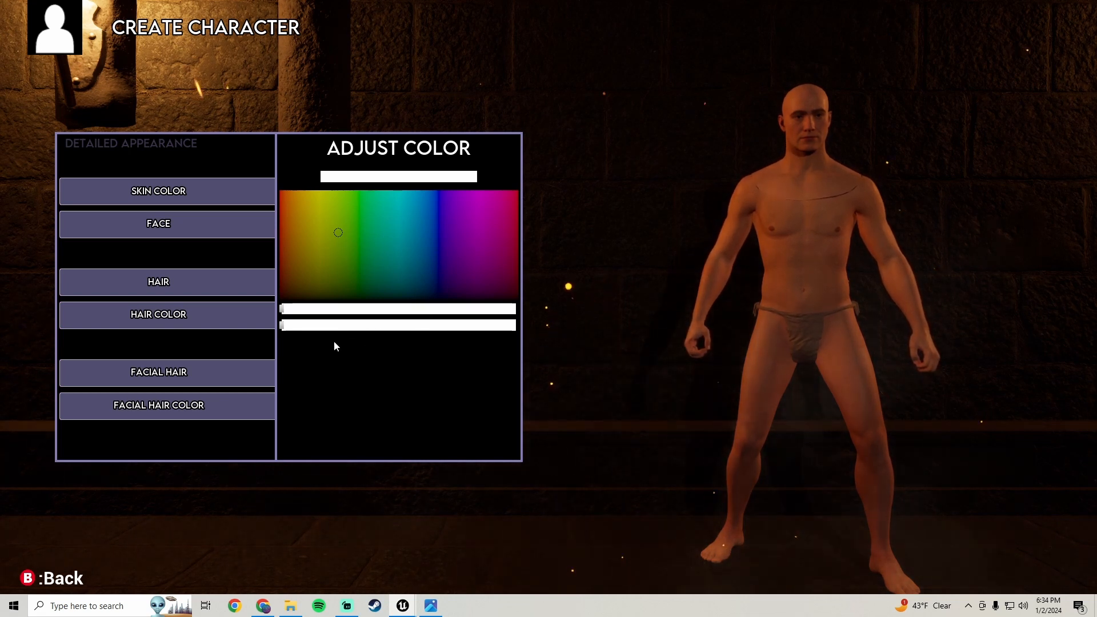
{"action": "left_click_drag", "start_coordinate": [349, 235], "coordinate": [344, 274]}
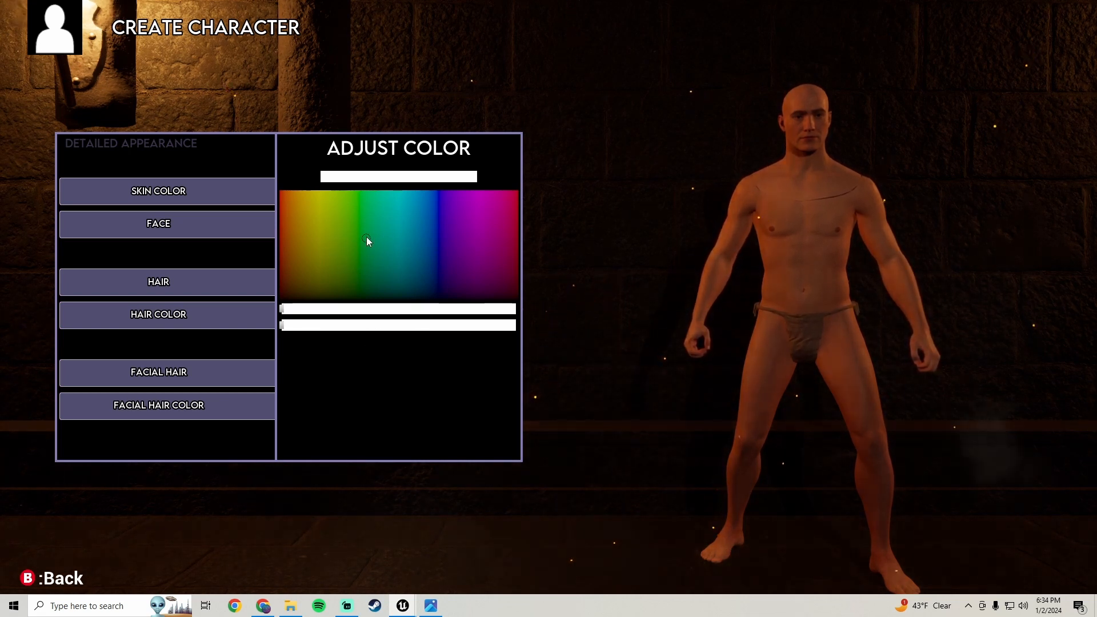
{"action": "left_click_drag", "start_coordinate": [367, 237], "coordinate": [384, 255]}
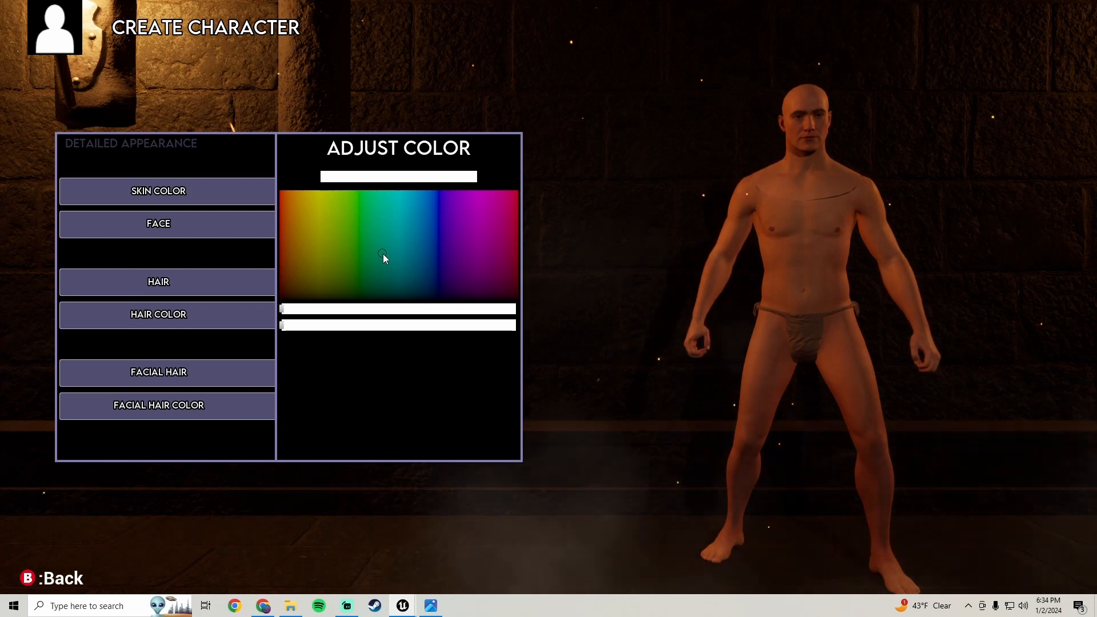